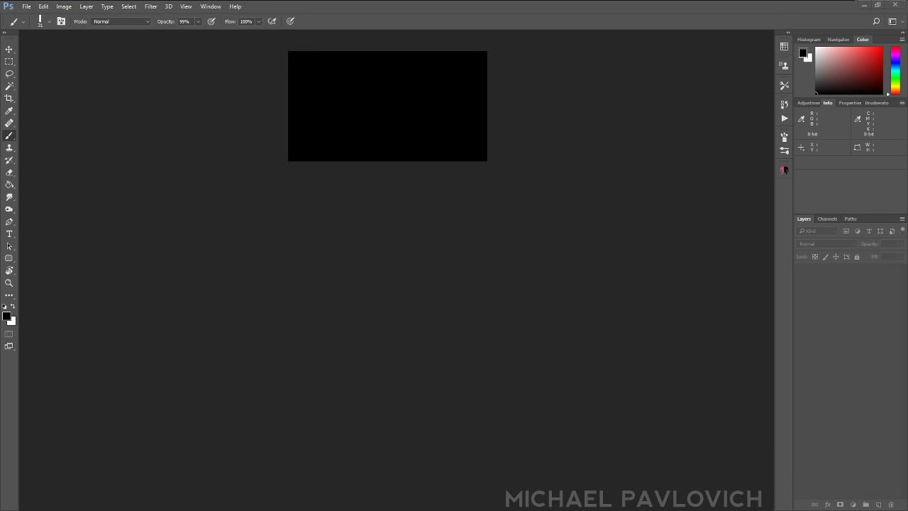
- Move the floating Brusherator panel clear of the workspace and review its base_shape, bolts and brushes groups
mouse_move(383, 54)
left_mouse_down()
mouse_move(669, 42)
mouse_move(673, 22)
left_mouse_up()
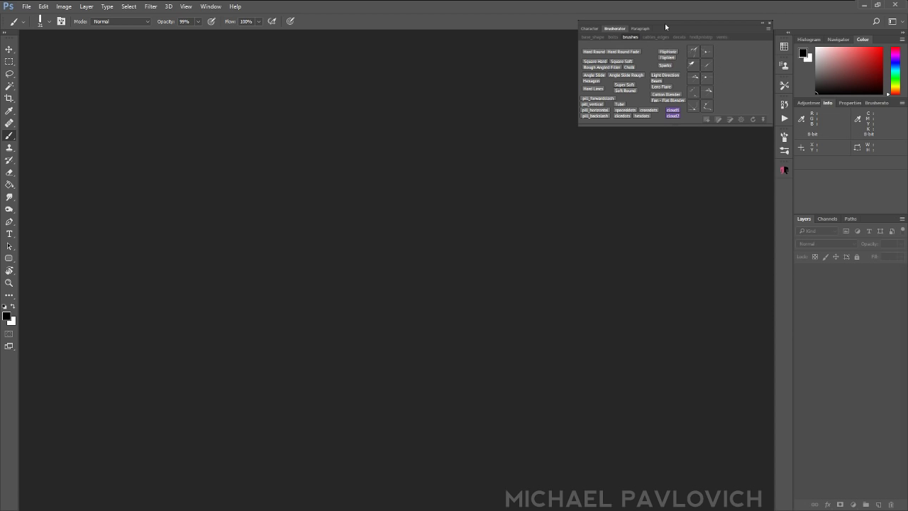
left_click(594, 39)
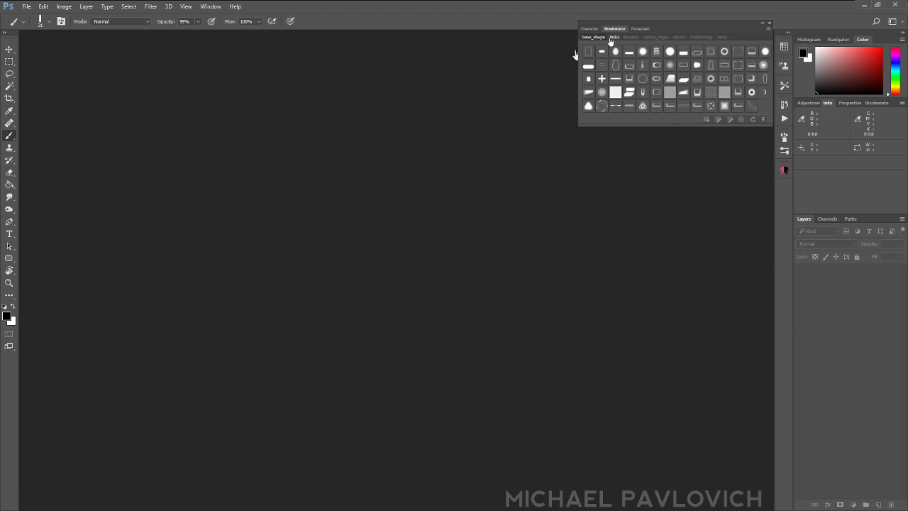
left_click(613, 36)
left_click(628, 37)
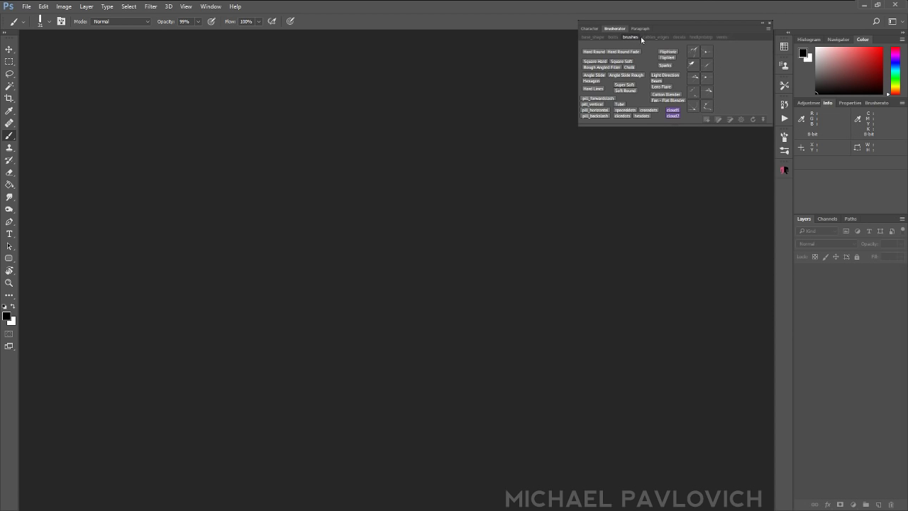
left_click(613, 38)
left_click(613, 38)
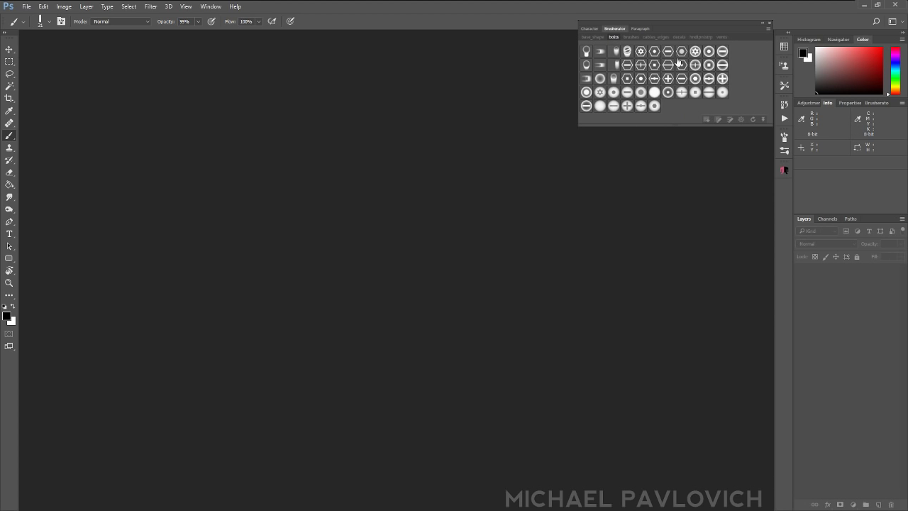
left_click(630, 37)
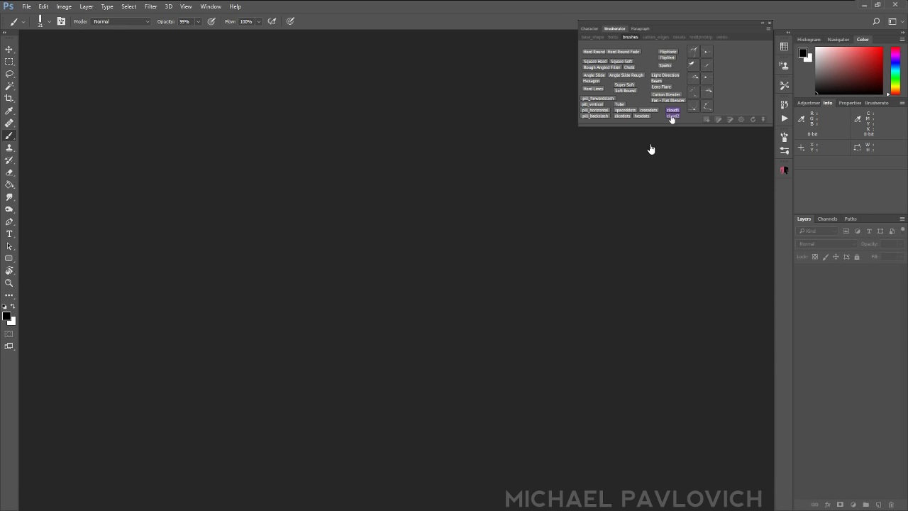
- Look through Brusherator's cables_edges, decals, vents and remaining brush groups, and return to the brushes group
left_click(655, 37)
left_click(702, 37)
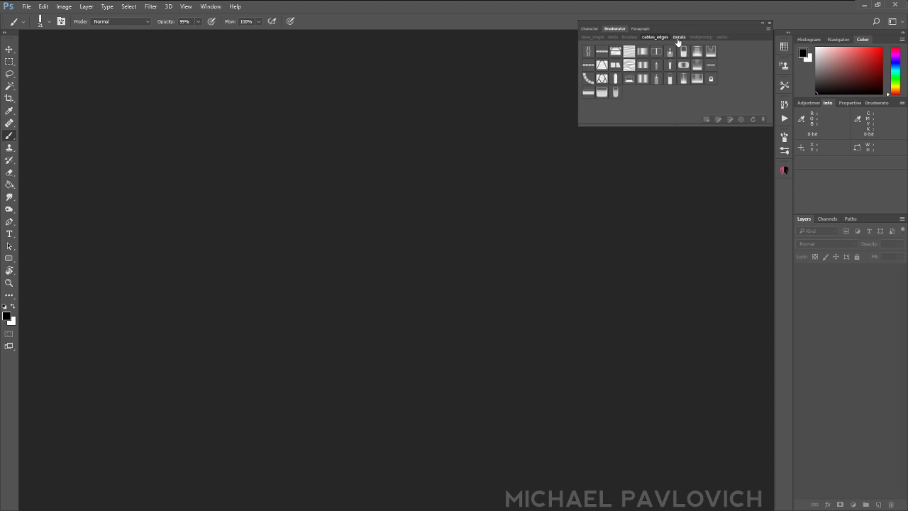
left_click(678, 37)
left_click(700, 37)
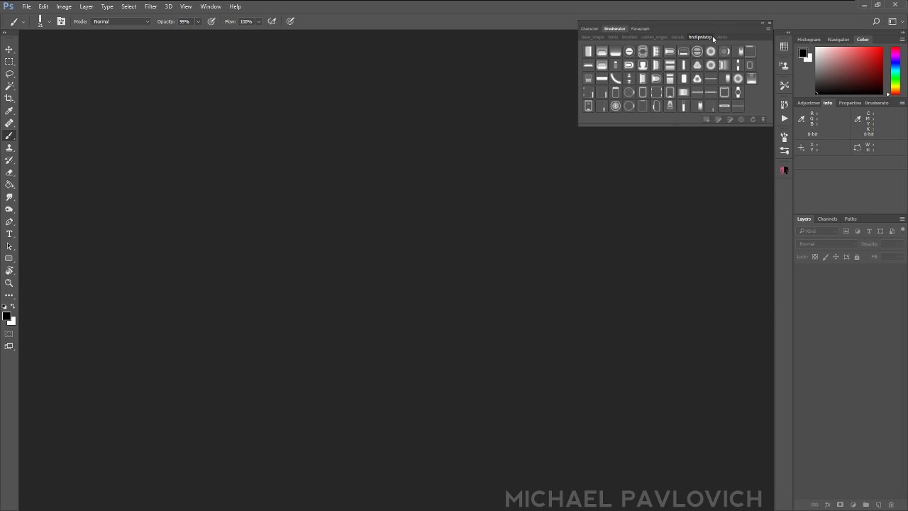
left_click(722, 37)
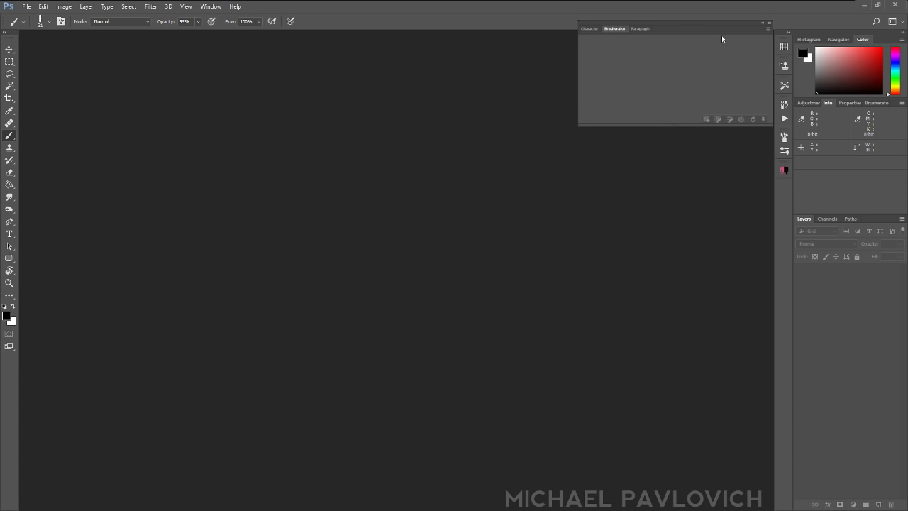
left_click(593, 32)
left_click(615, 28)
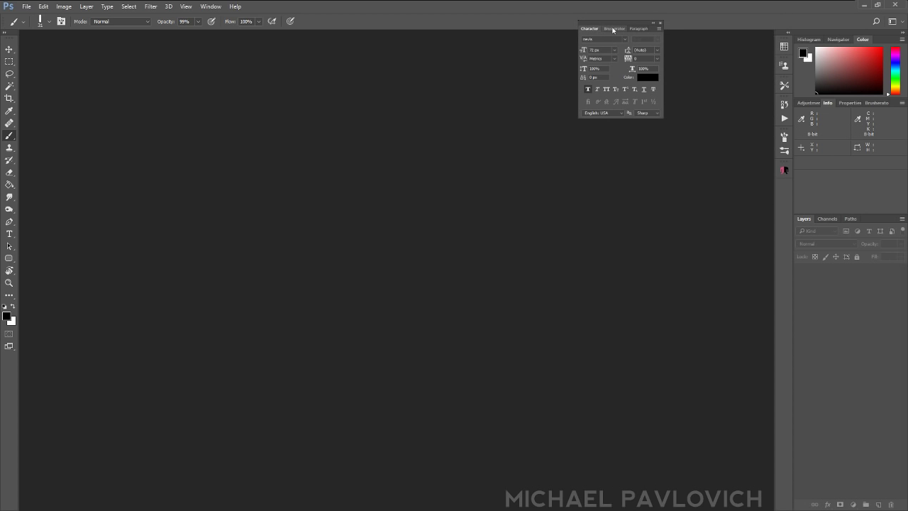
left_click(594, 37)
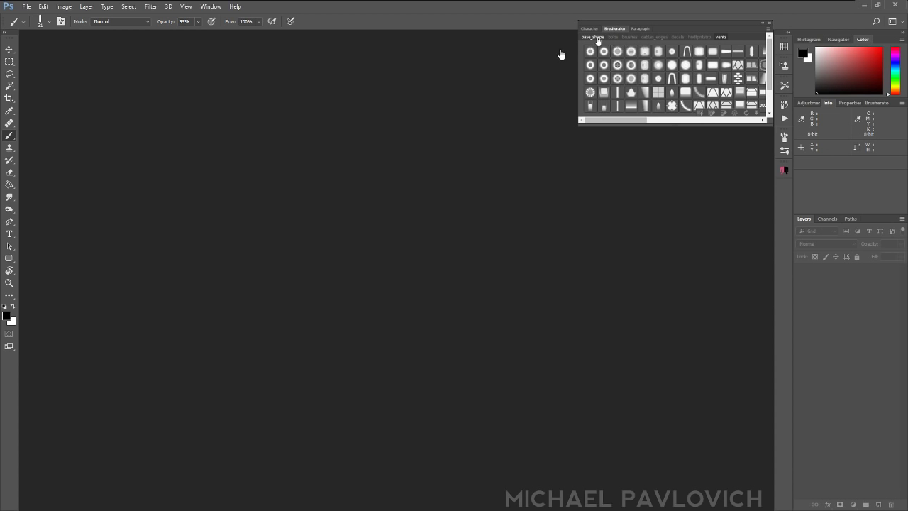
left_click(631, 37)
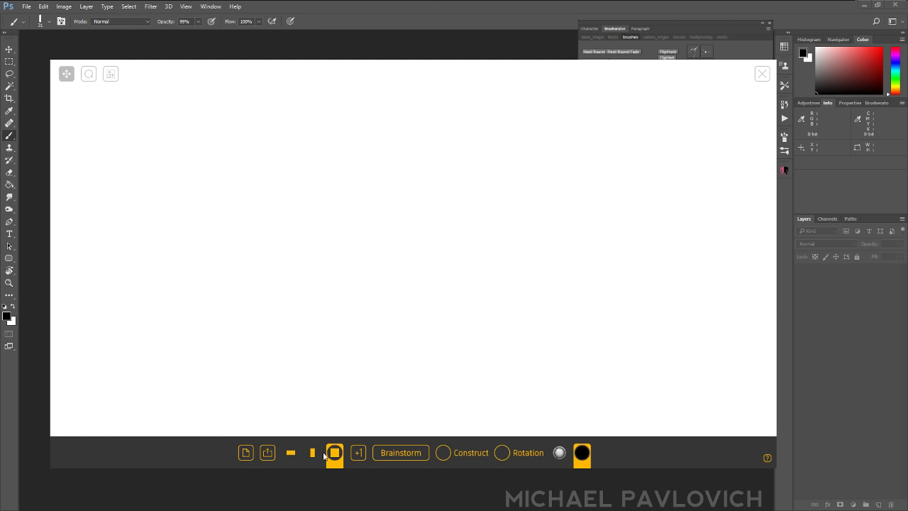
- Generate silhouette sets in the horizontal, vertical and square formats by cycling through the three proportions
left_click(291, 454)
left_click(312, 454)
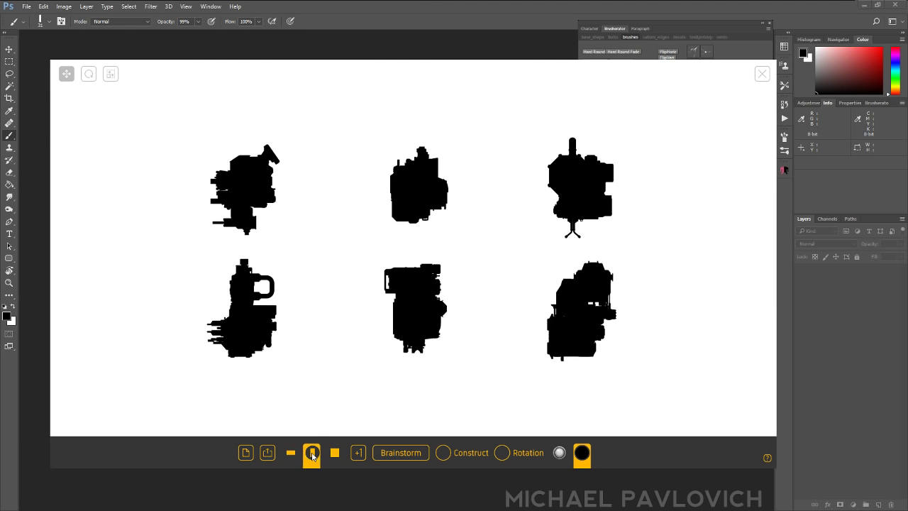
left_click(334, 455)
left_click(291, 454)
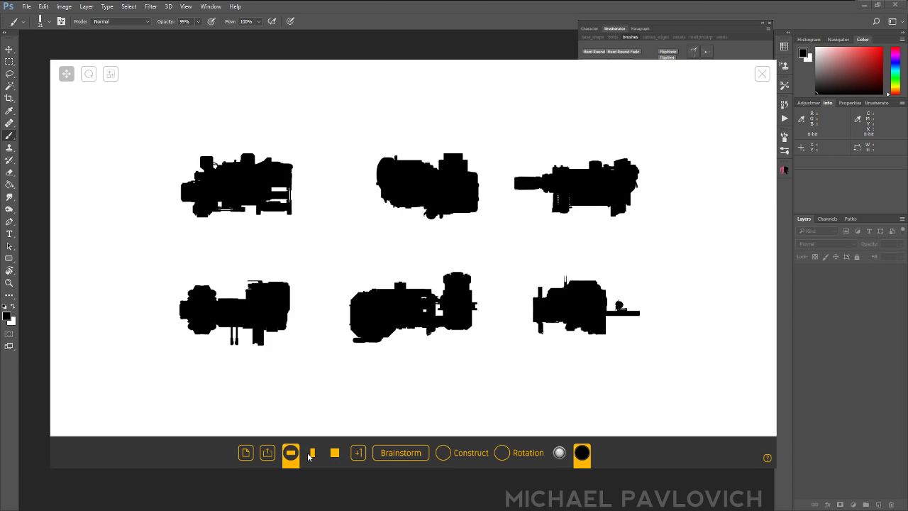
left_click(312, 454)
left_click(335, 454)
left_click(291, 454)
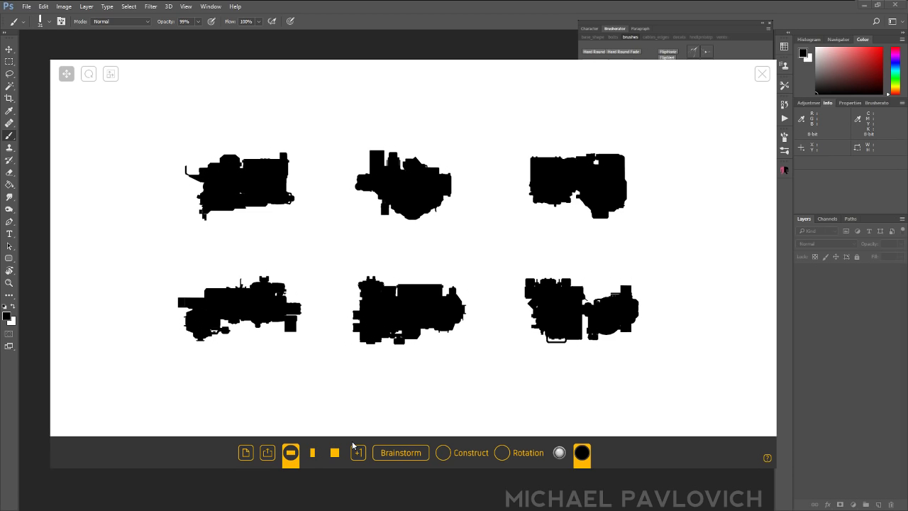
- Cycle through the silhouette proportions again, settle on square, and brainstorm new sets of square silhouettes
left_click(313, 453)
left_click(334, 453)
left_click(291, 453)
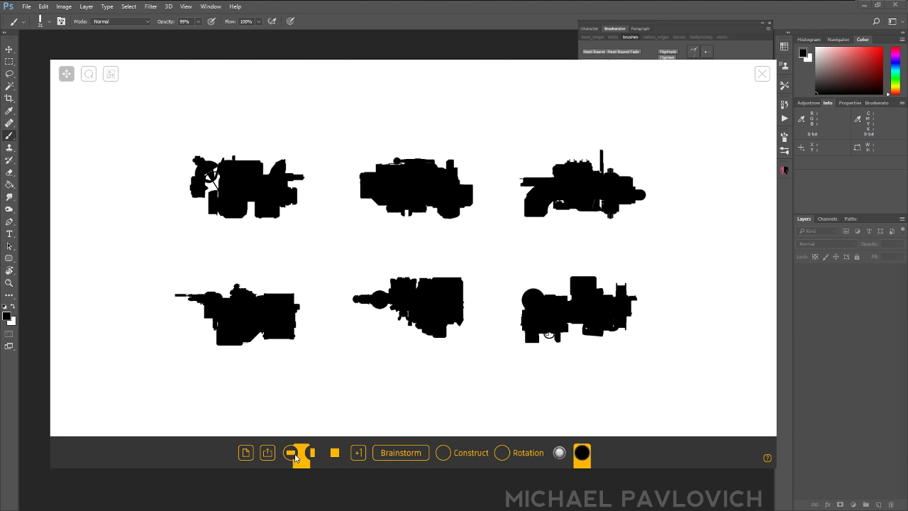
left_click(312, 452)
left_click(335, 454)
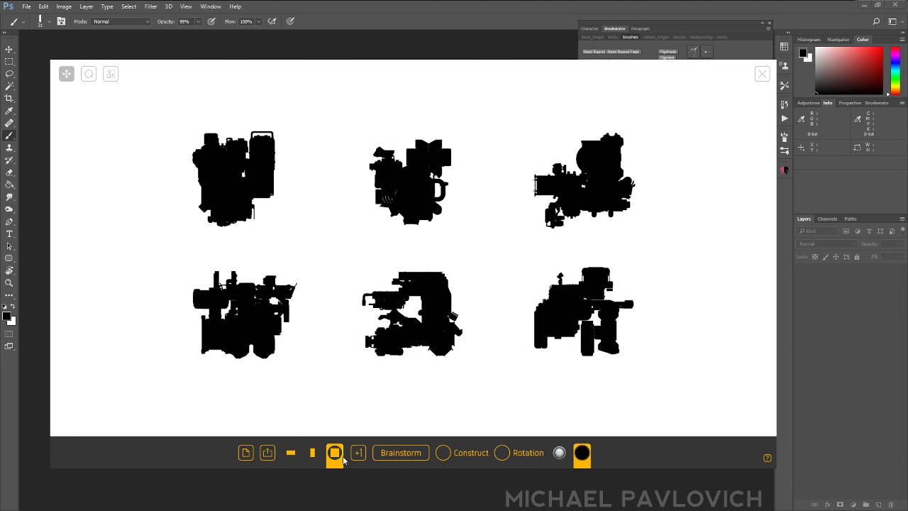
left_click(405, 455)
left_click(405, 455)
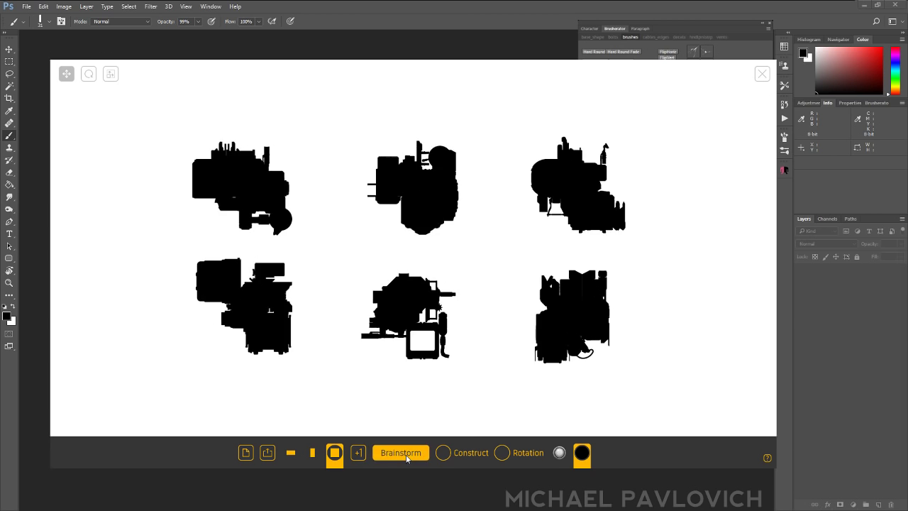
- Generate a silhouette with Construct and Rotation enabled, and transform and move its detached cluster onto the main body
left_click(443, 452)
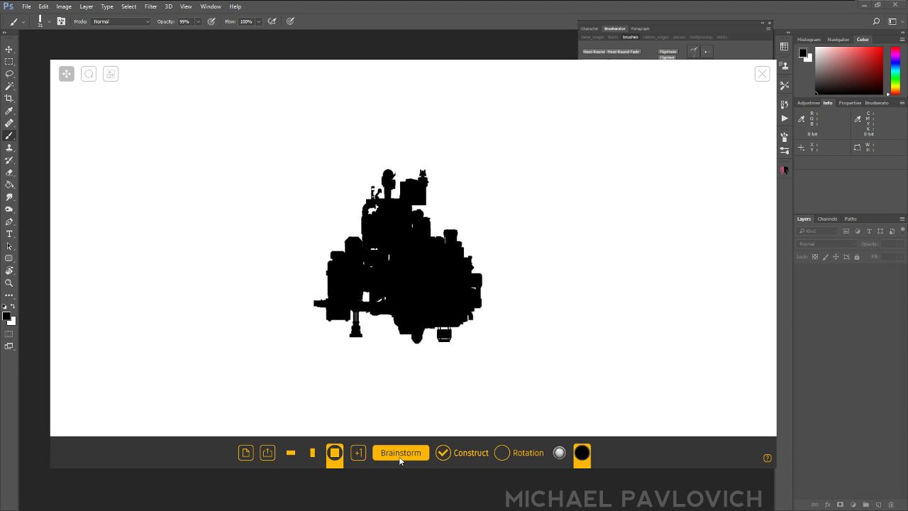
left_click(502, 452)
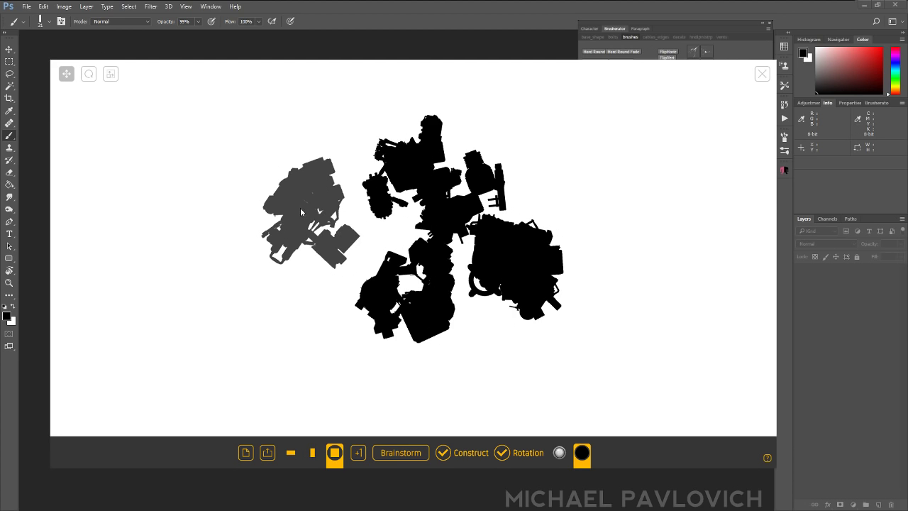
left_click(301, 206)
left_click(286, 206)
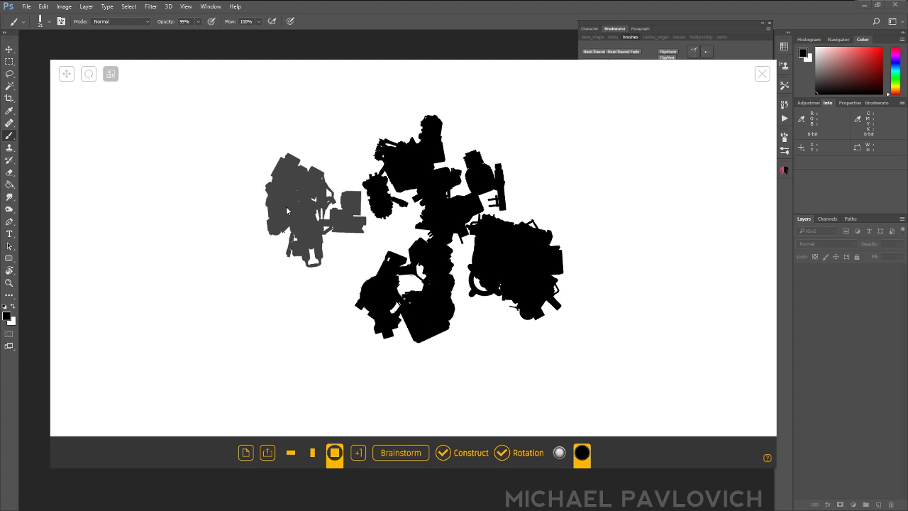
key("r")
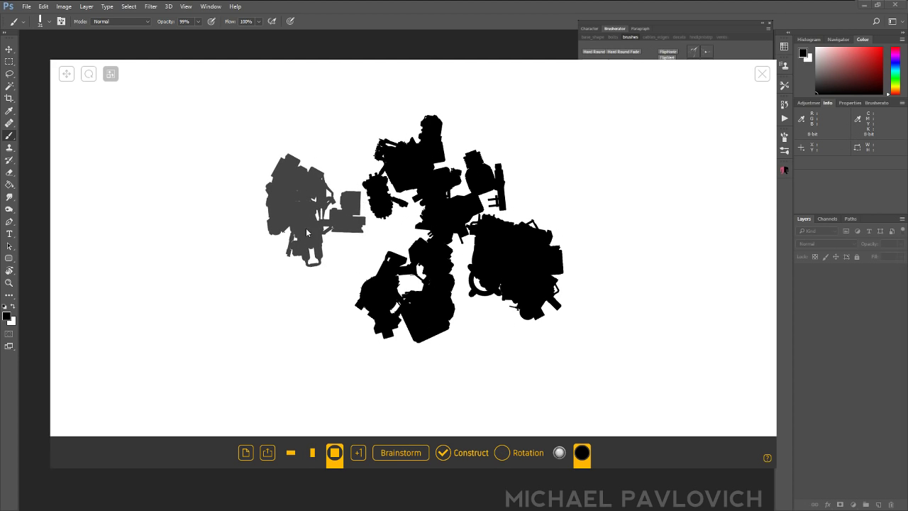
left_click_drag(290, 183, 422, 270)
key("e")
key("w")
left_click(503, 453)
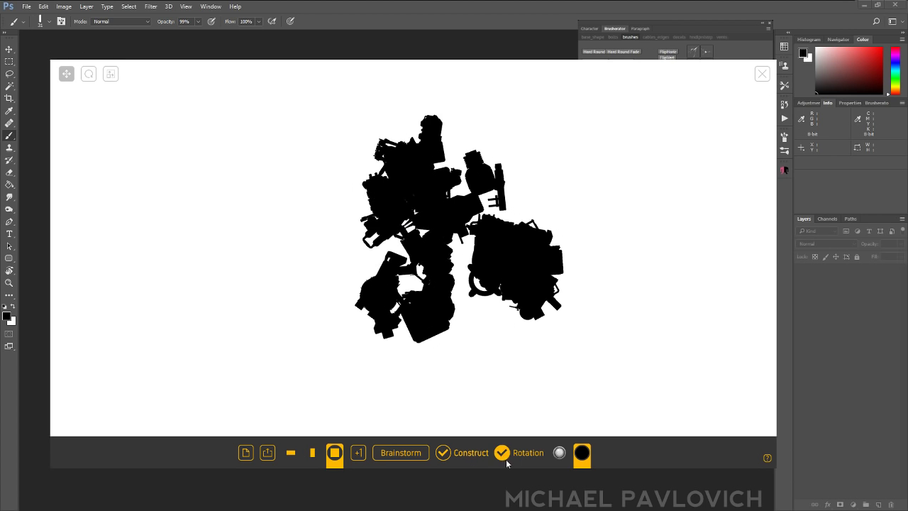
- Brainstorm a horizontal Construct silhouette with Rotation off, and shift two of its clusters upward to reshape the outline
left_click(501, 460)
left_click(422, 455)
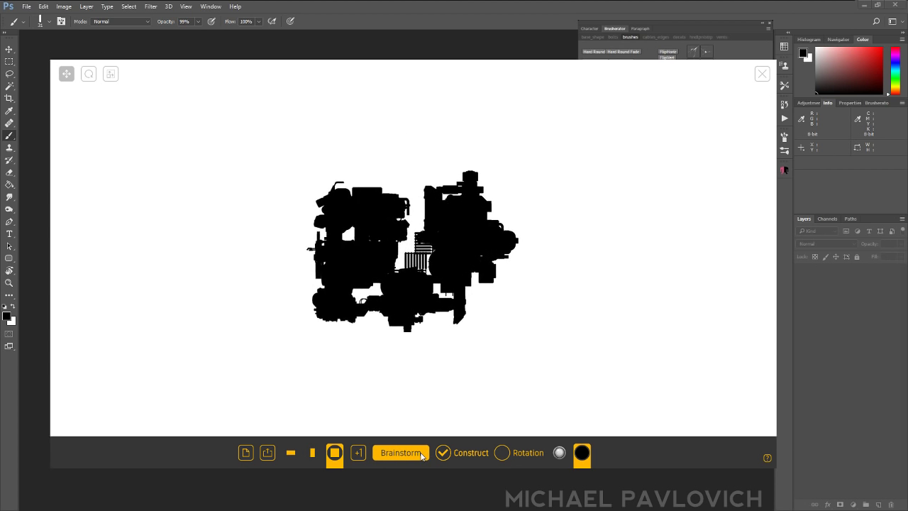
left_click(291, 453)
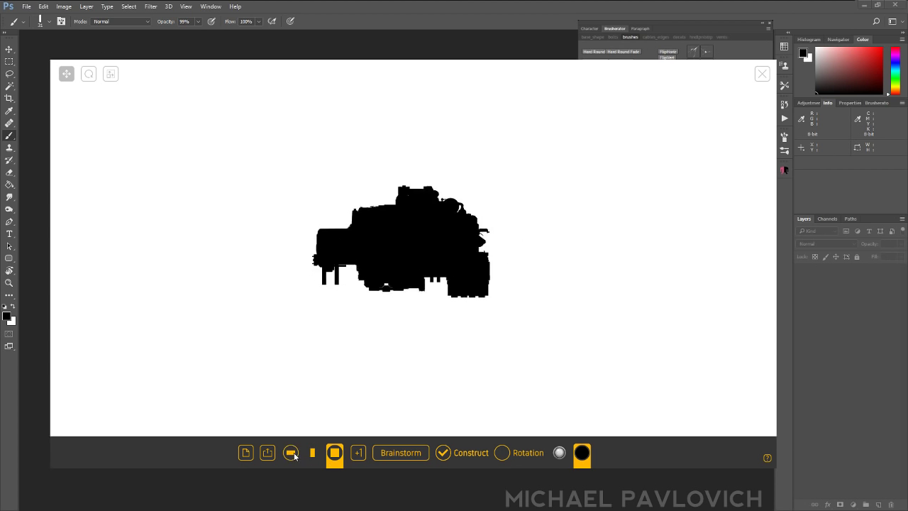
left_click(401, 458)
left_click(402, 457)
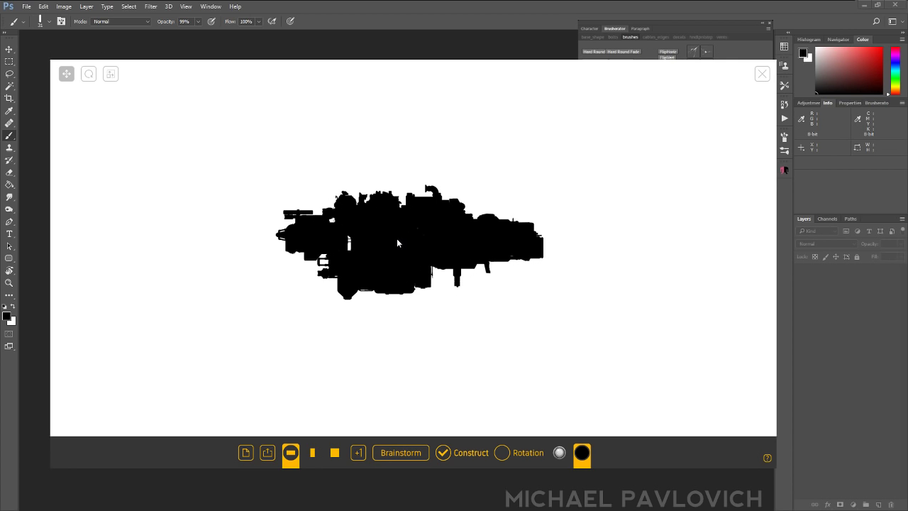
left_click_drag(394, 234, 362, 195)
left_click_drag(445, 221, 453, 195)
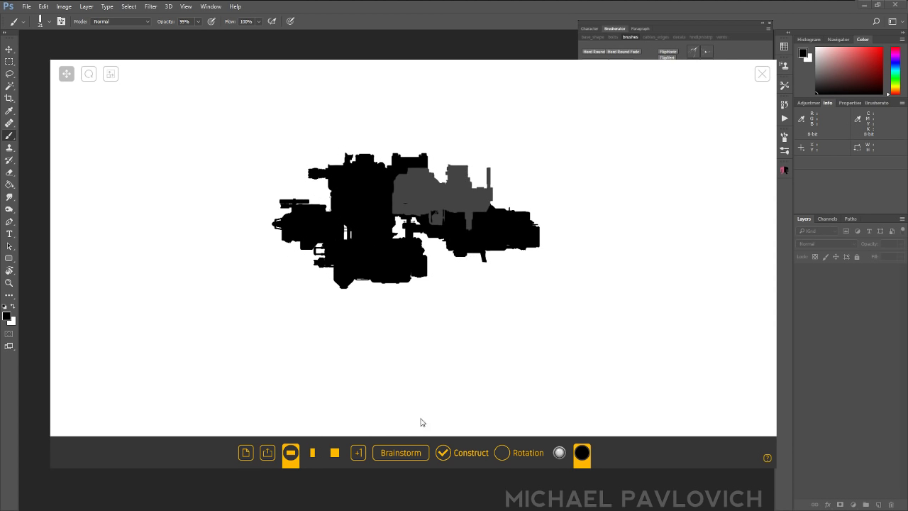
- Turn off Construct and brainstorm repeatedly for fresh sets of separate horizontal silhouettes
left_click(444, 453)
left_click(405, 453)
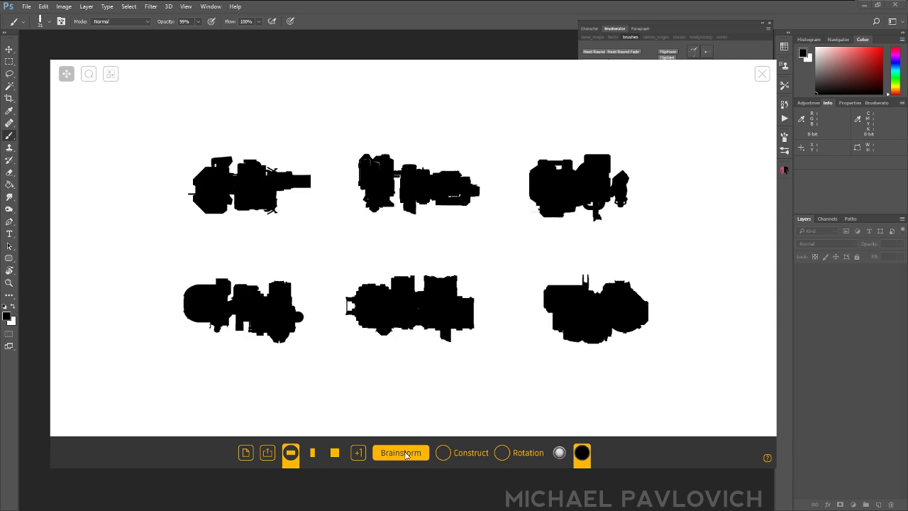
left_click(405, 453)
left_click(404, 453)
left_click(405, 454)
left_click(406, 453)
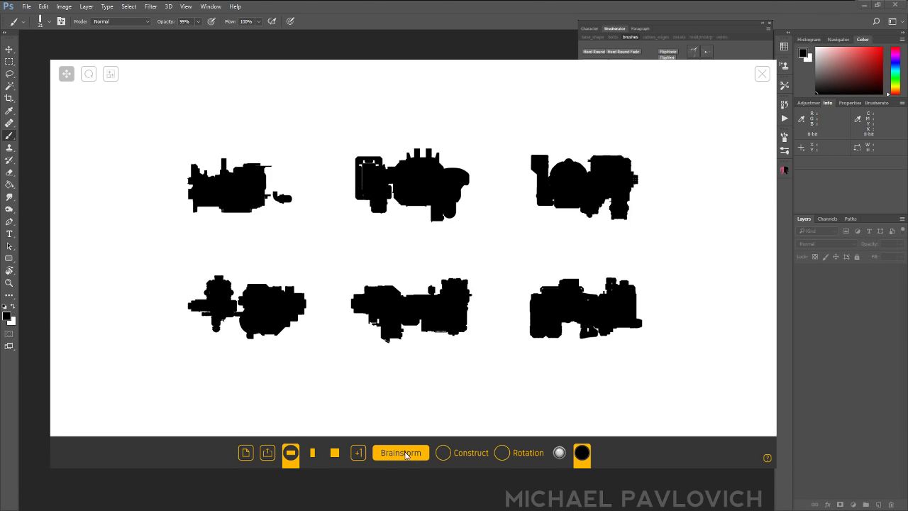
left_click(406, 453)
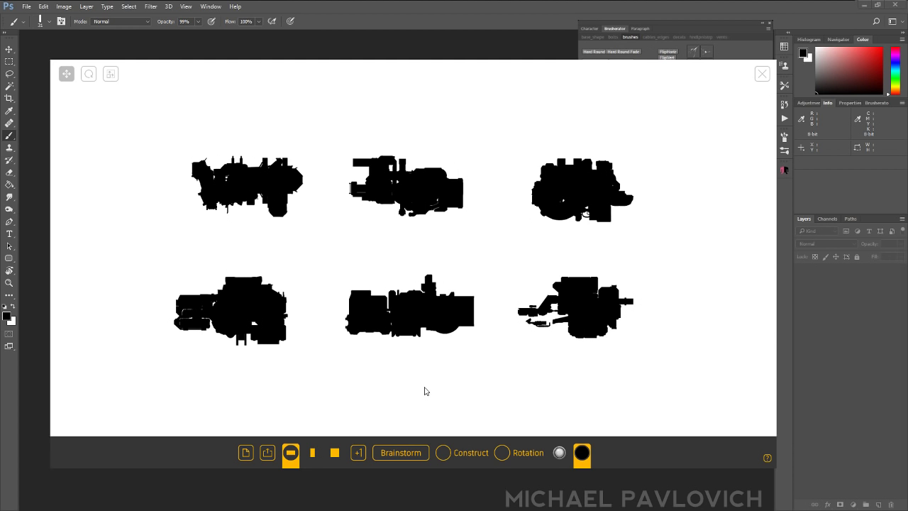
- Try overlapping the first silhouette with its upper-row neighbour, and move it back to its original place
scroll(426, 391, "down", 2)
scroll(426, 391, "up", 7)
scroll(426, 391, "down", 5)
scroll(426, 391, "up", 2)
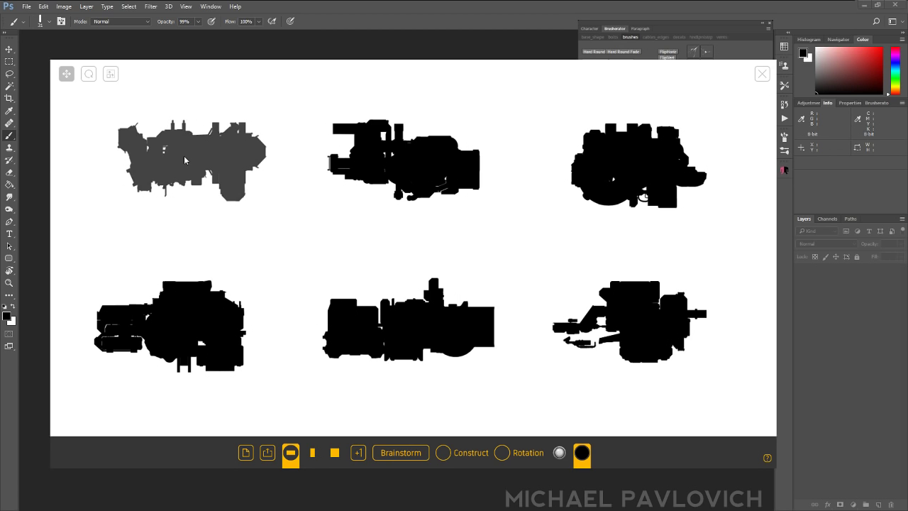
left_click_drag(184, 156, 183, 159)
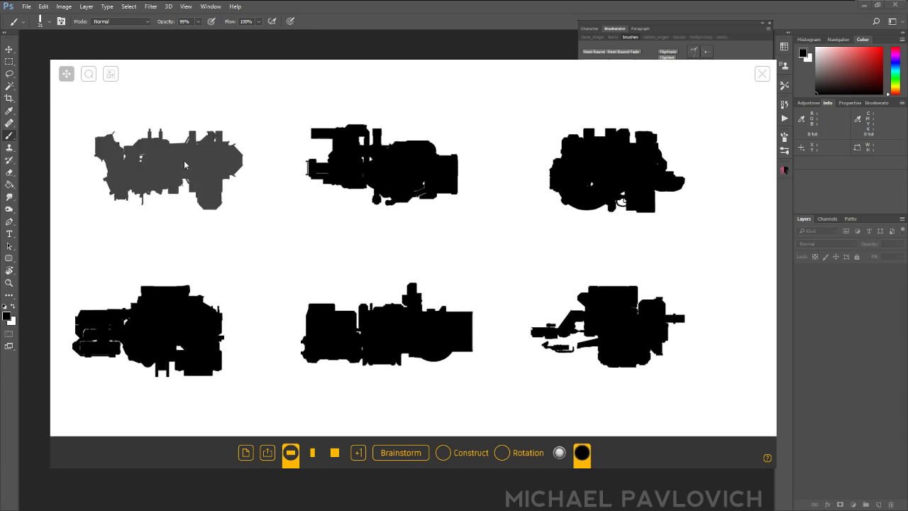
left_click_drag(183, 160, 337, 163)
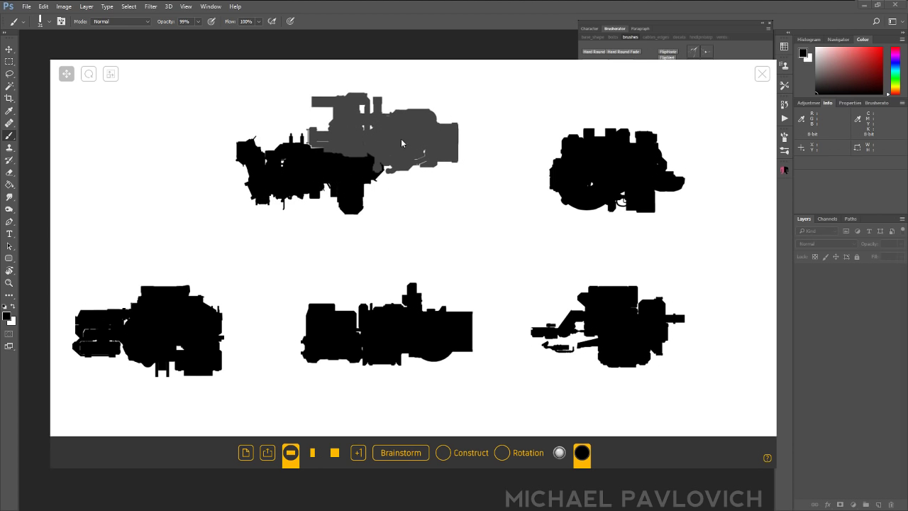
left_click_drag(315, 179, 165, 170)
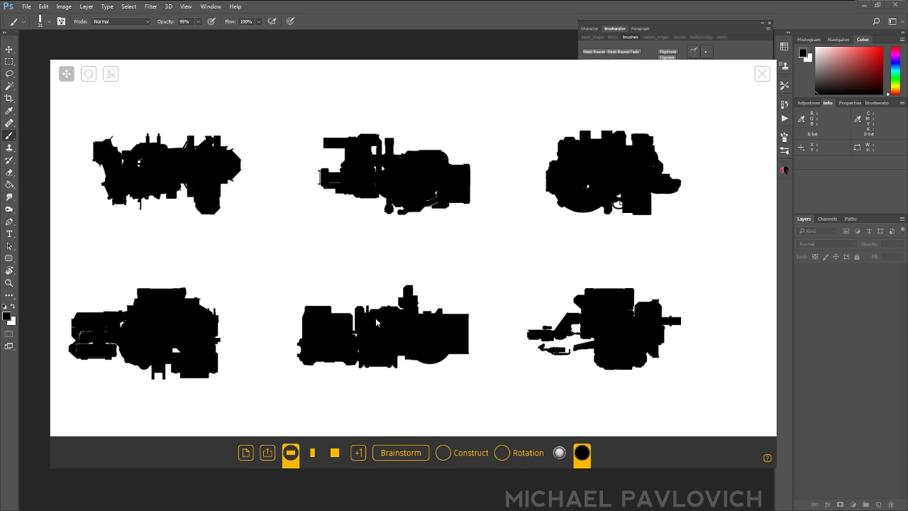
- Switch the silhouettes to the shaded detail display and brainstorm a new set of horizontal designs
left_click(560, 455)
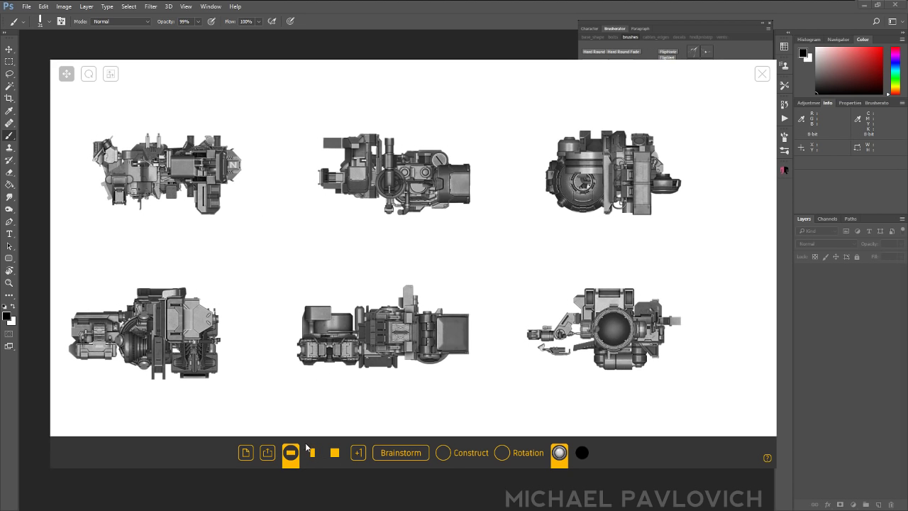
left_click(419, 458)
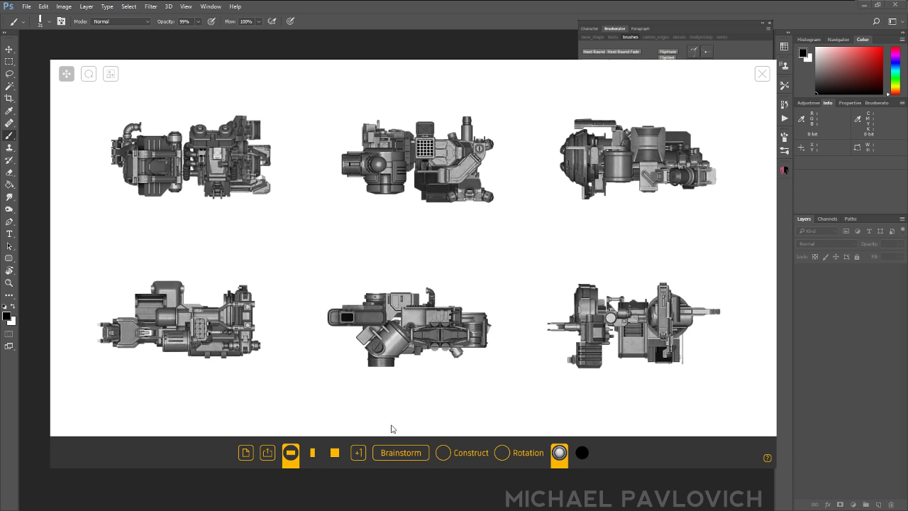
- Brainstorm more sets of shaded horizontal designs, and turn on Construct to generate larger combined shaded designs
left_click(401, 453)
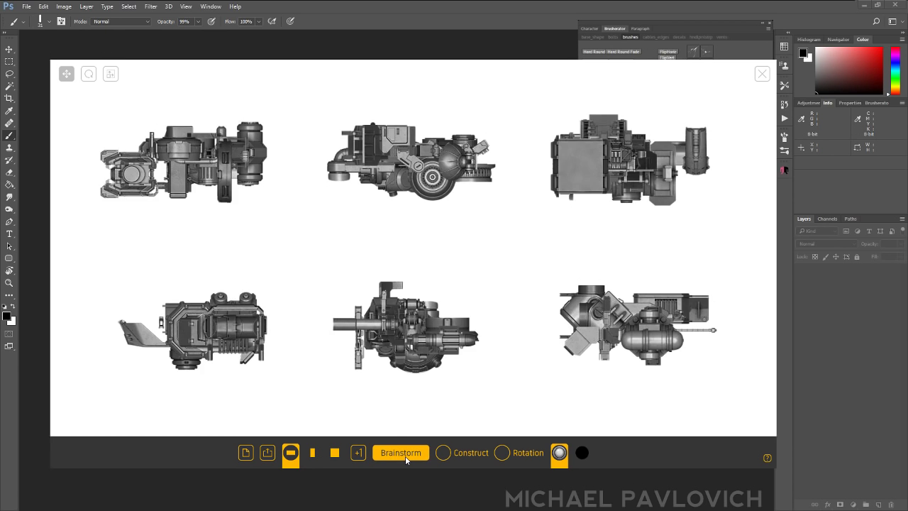
left_click(401, 453)
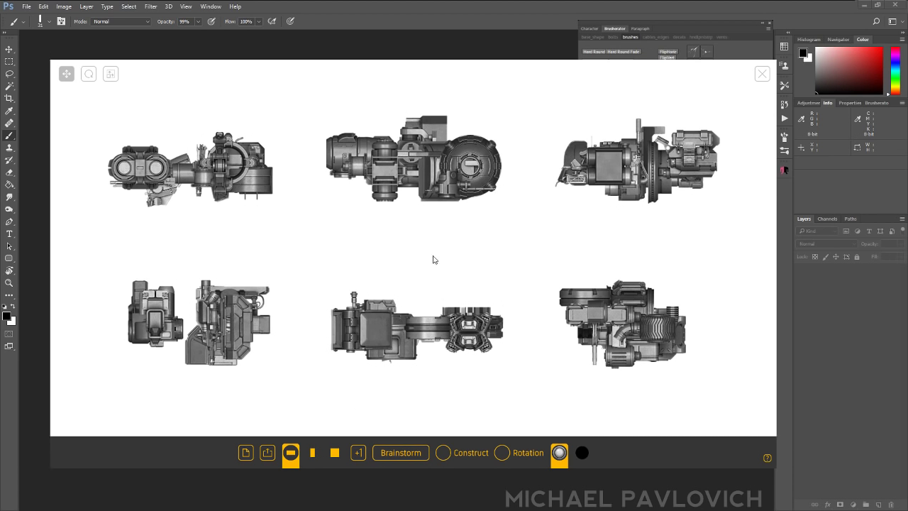
left_click(466, 456)
left_click(415, 455)
left_click(412, 455)
left_click(412, 455)
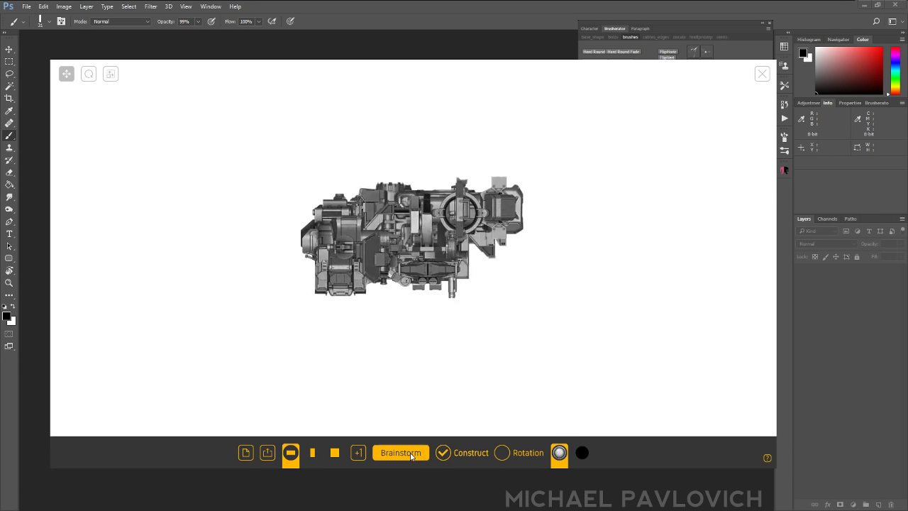
left_click(410, 455)
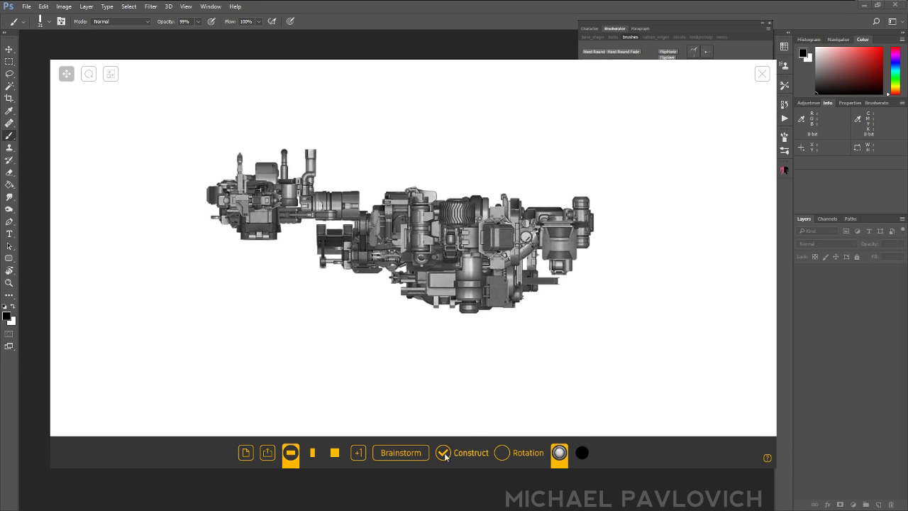
- Preview the Construct design as a solid black silhouette, and restore its shaded display
left_click(582, 454)
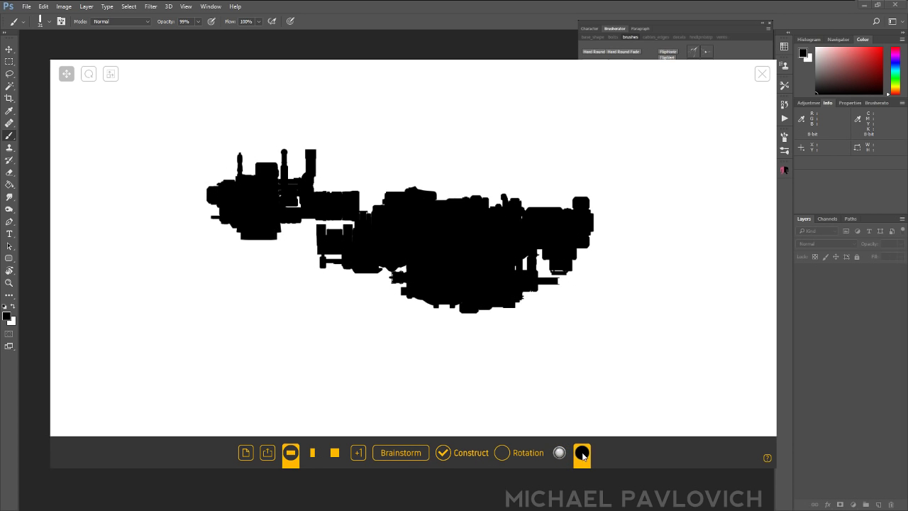
left_click(559, 453)
- Brainstorm several sets of separate shaded horizontal designs with Construct off, and close the generator to bring the last set into the document
left_click(411, 454)
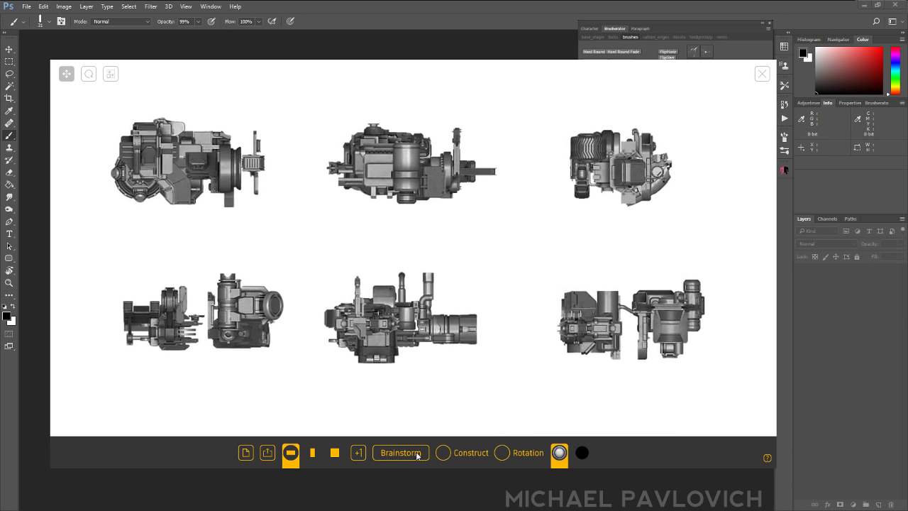
left_click(412, 453)
left_click(412, 454)
left_click(412, 453)
left_click(413, 454)
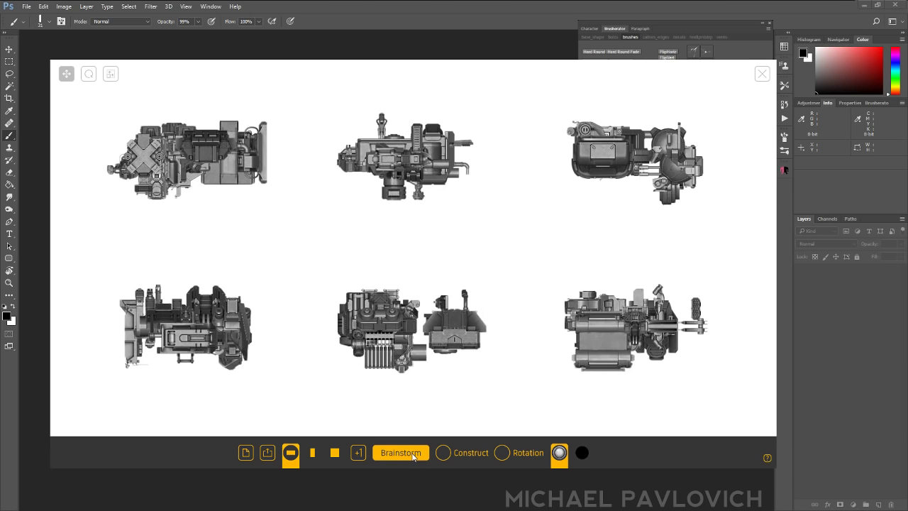
left_click(413, 454)
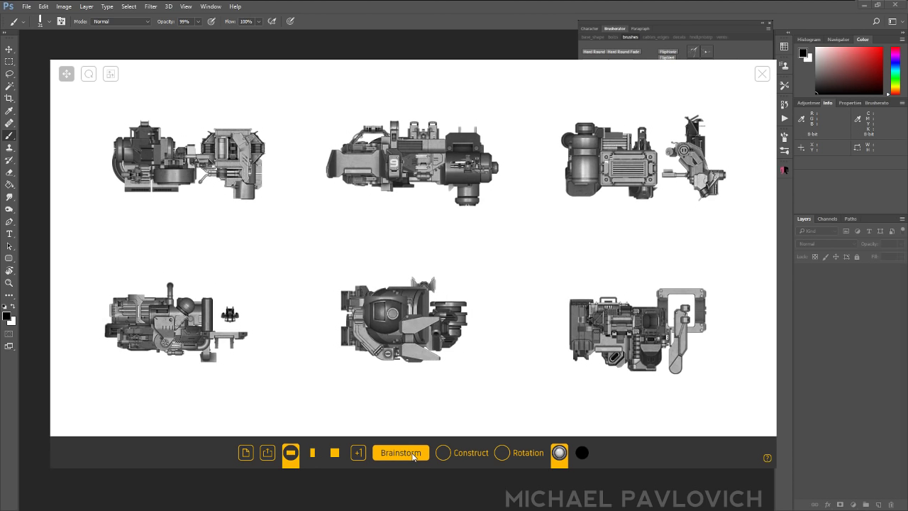
left_click(413, 454)
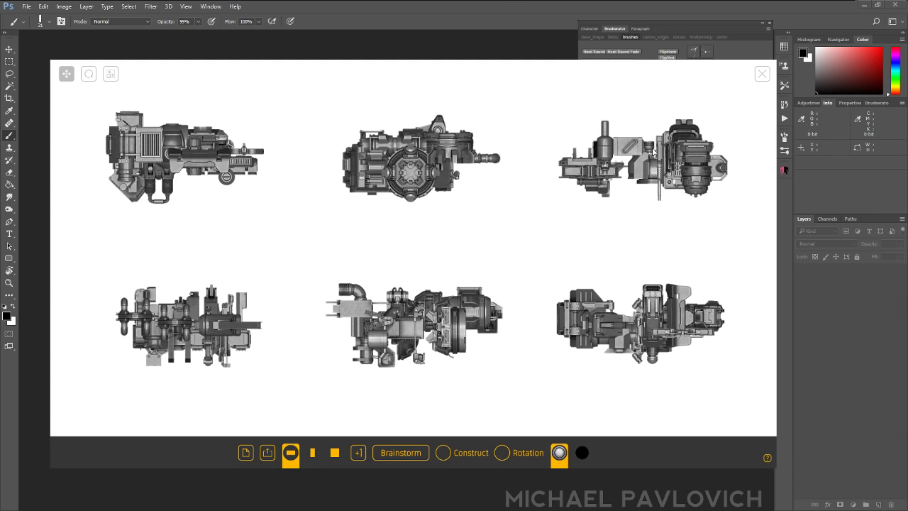
left_click(762, 74)
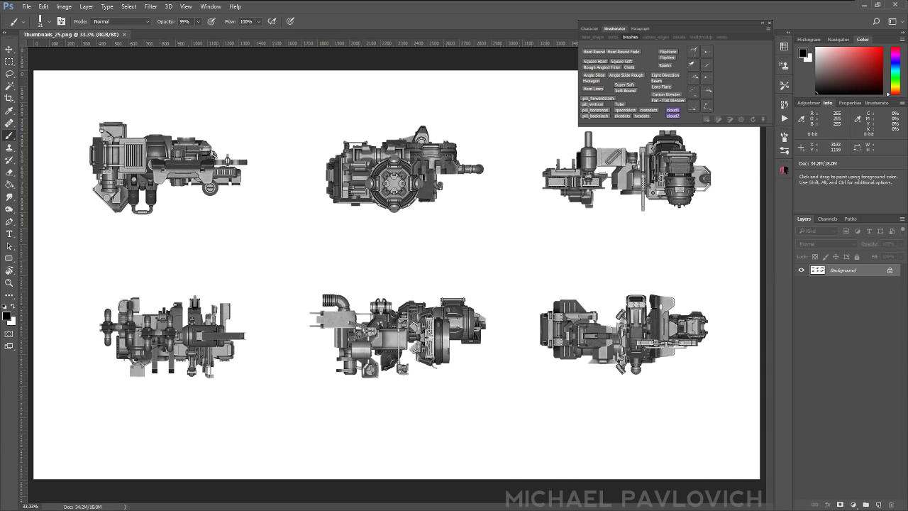
- Try stamping an angled slotted bolt from the bolts group between the upper designs, and undo the stamp
left_click(614, 37)
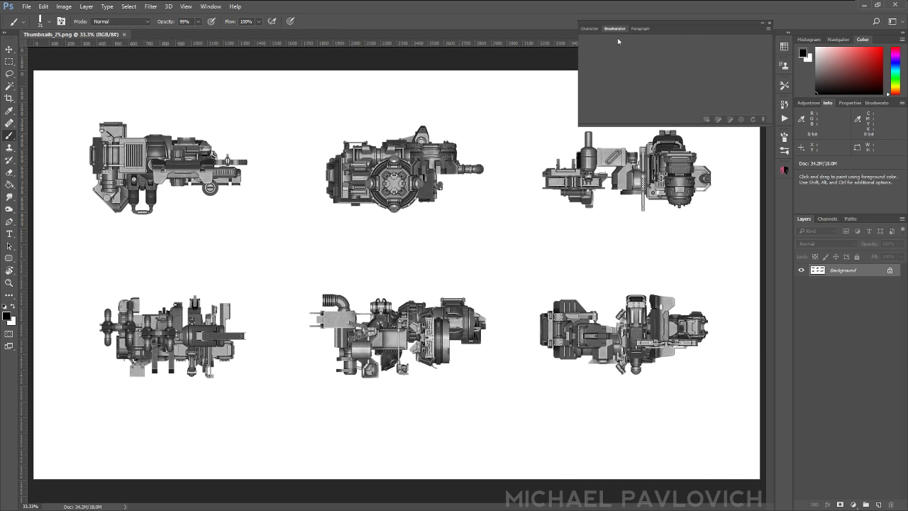
left_click(627, 51)
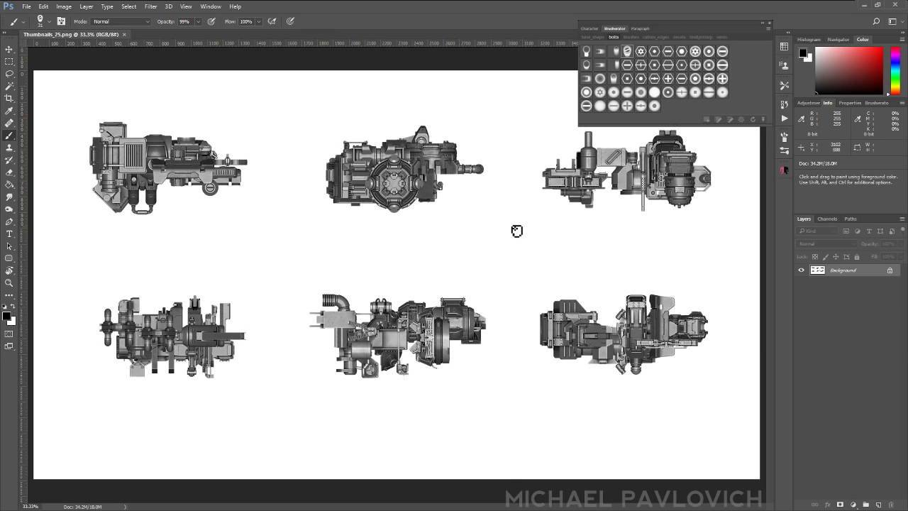
left_click(499, 213)
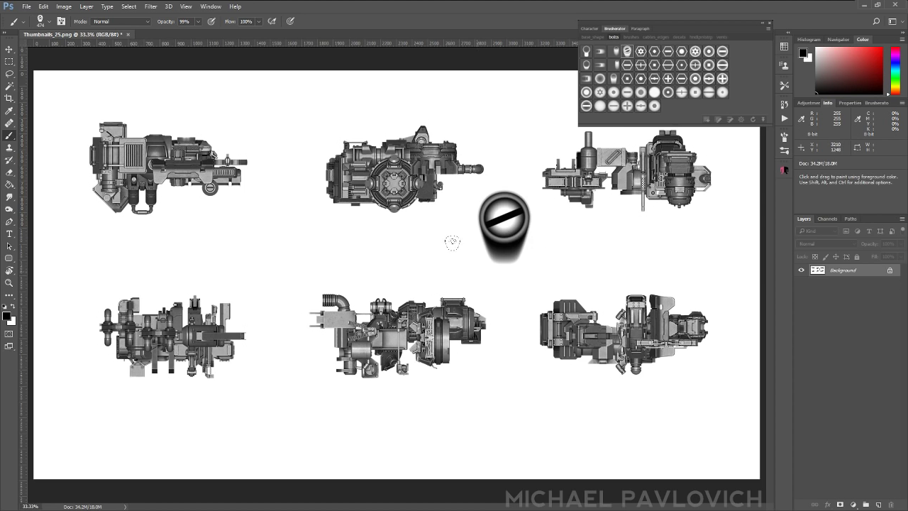
key("ctrl+z")
- Try stamping a crossed-pattern brush from the cables_edges group in the gap between the rows, and undo it
left_click(654, 37)
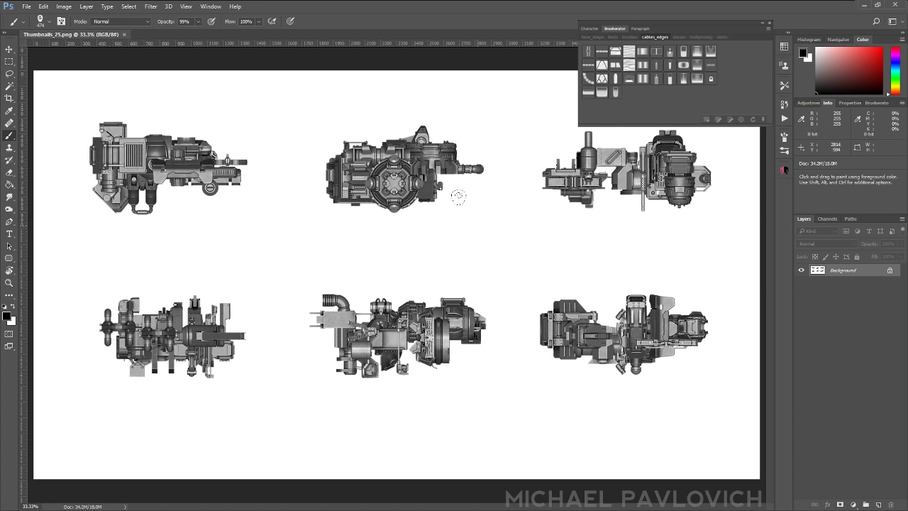
left_click(601, 79)
left_click(495, 252)
key("ctrl+z")
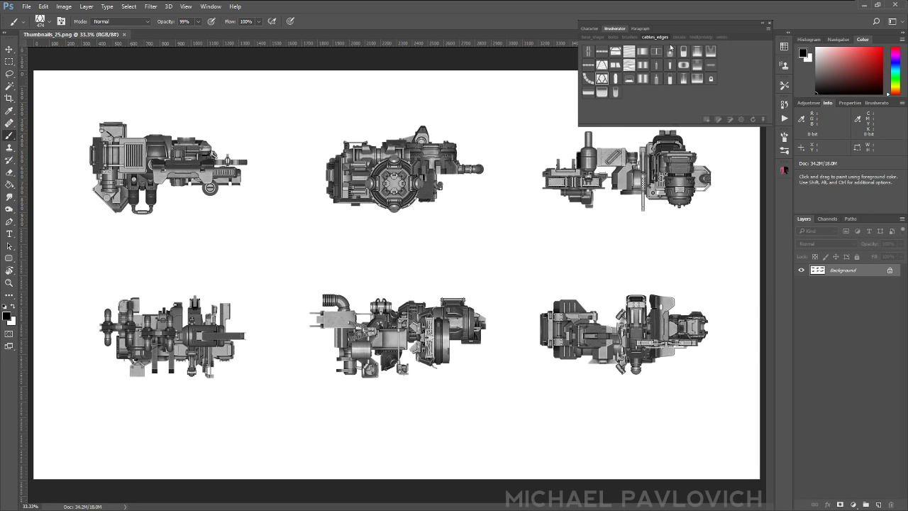
- Try stamping the high-voltage warning triangle from the decals group twice between the rows, and undo the stamps
left_click(681, 38)
left_click(627, 63)
left_click(627, 49)
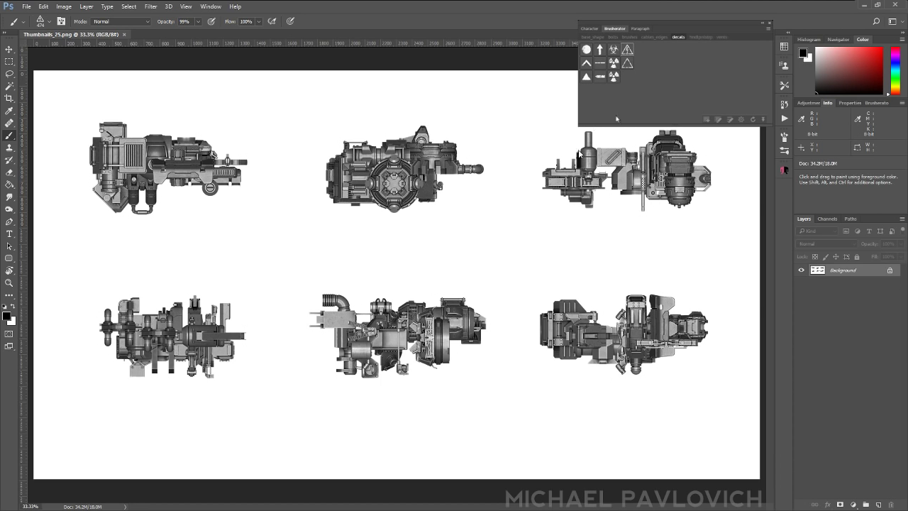
left_click_drag(504, 229, 488, 232)
key("ctrl+z")
left_click(467, 241)
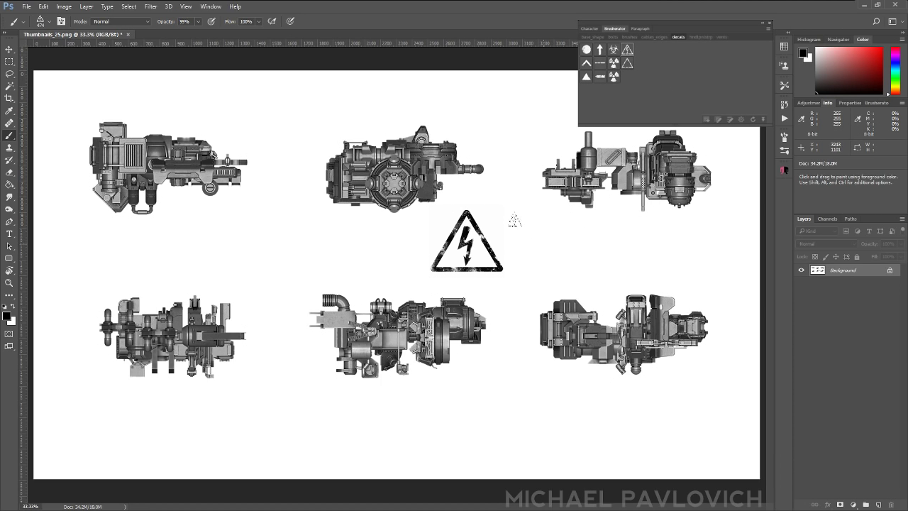
left_click(548, 240)
key("ctrl+z")
key("ctrl+z")
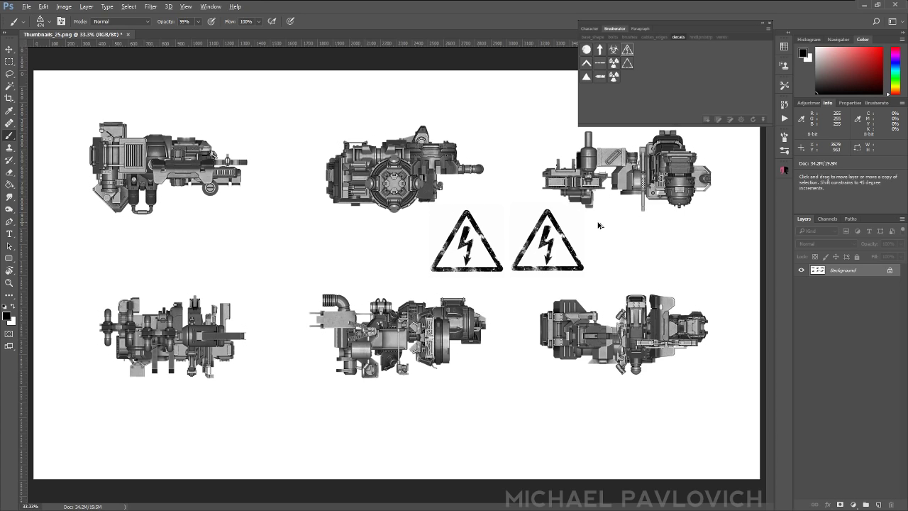
key("ctrl+alt+z")
key("ctrl+alt+z")
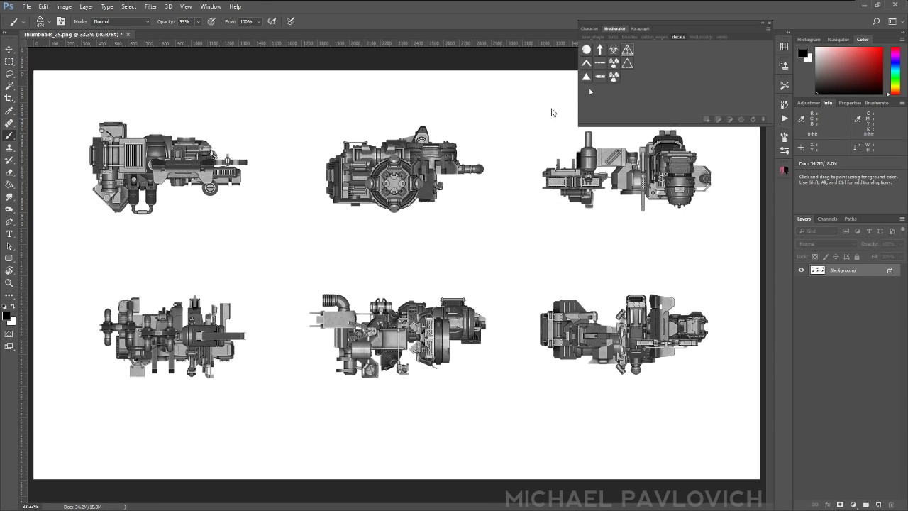
- Try stamping a rounded triangular part from the mixed-parts brush group that follows decals, and undo it
left_click(586, 76)
left_click(702, 36)
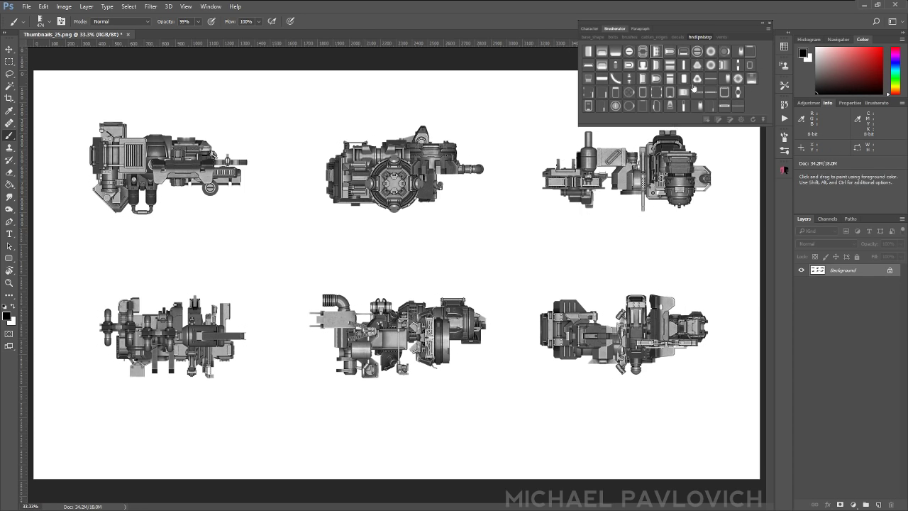
left_click(482, 254)
key("ctrl+z")
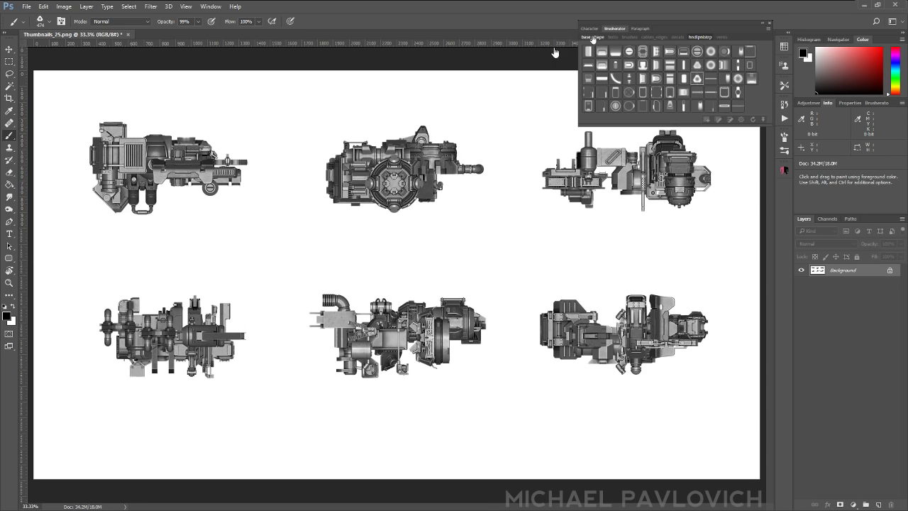
- Try stamping a segmented ring and a four-notched disc from the base_shape group below the upper-row designs, undoing both
left_click(593, 37)
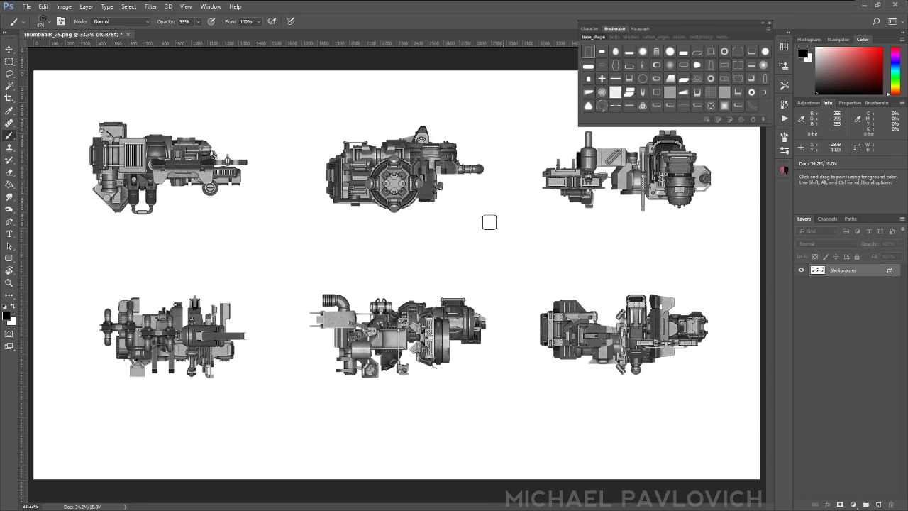
left_click(601, 105)
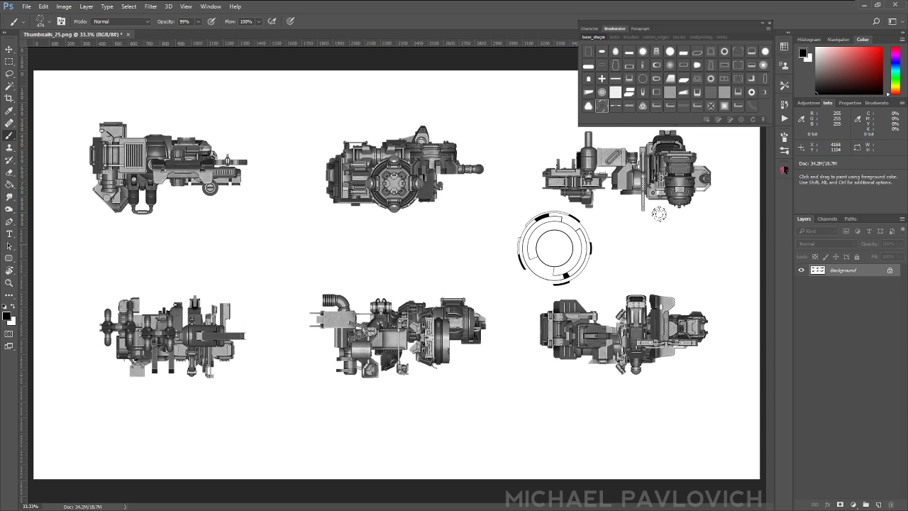
left_click(711, 105)
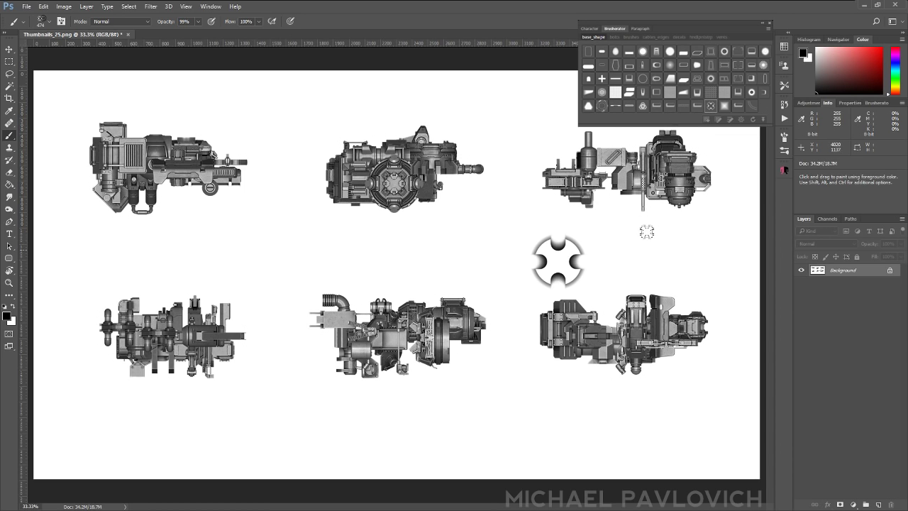
- Open the brushes group, resize the Square Soft brush to 125, and try strokes between the rows, undoing each
left_click(630, 37)
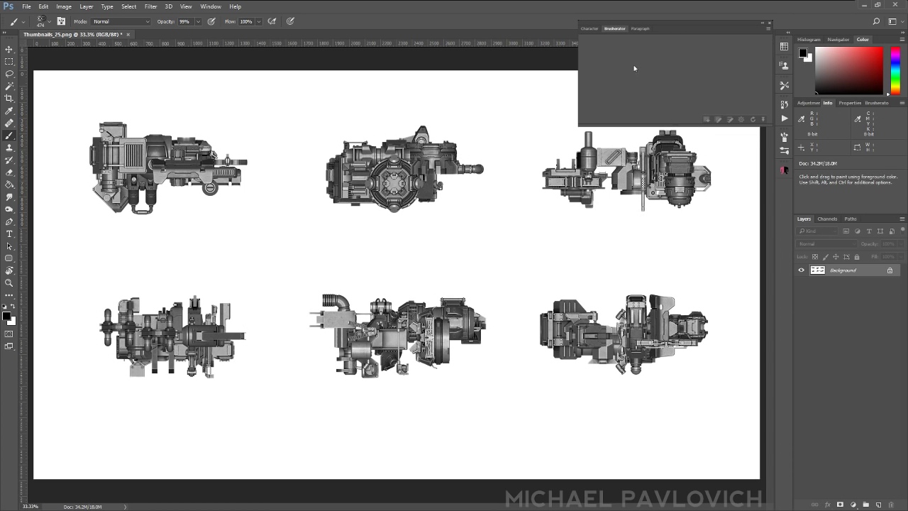
left_click(605, 62)
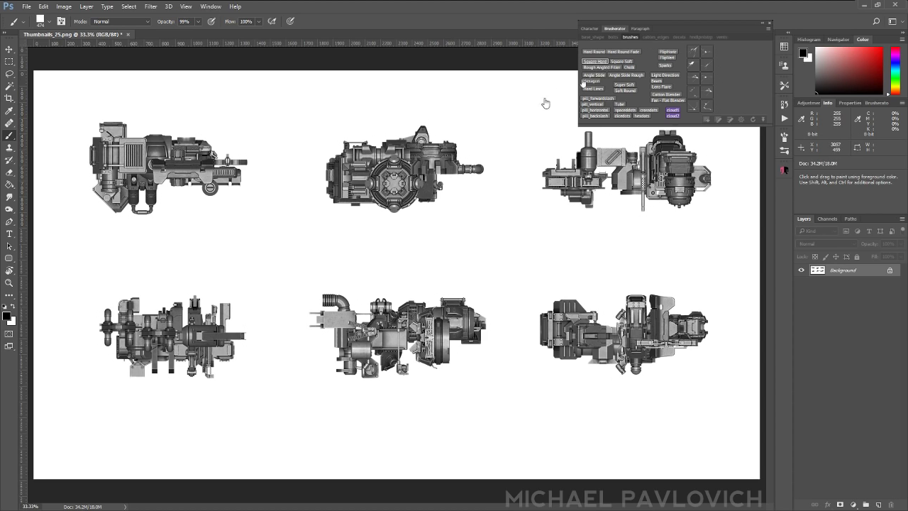
left_click(614, 63)
left_click_drag(470, 206, 450, 209)
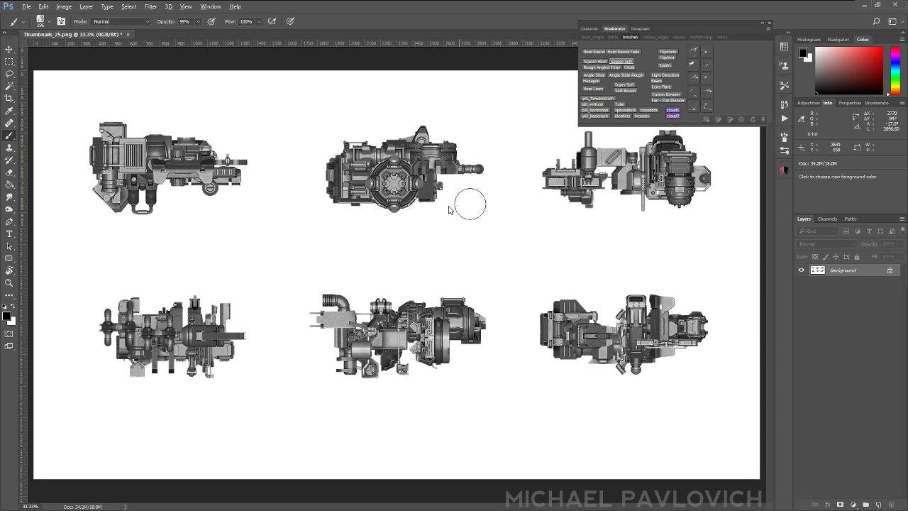
mouse_move(447, 248)
left_mouse_down()
mouse_move(489, 250)
mouse_move(615, 261)
left_mouse_up()
key("ctrl+z")
left_click_drag(531, 249, 519, 259)
mouse_move(463, 255)
left_mouse_down()
mouse_move(534, 255)
mouse_move(618, 284)
left_mouse_up()
key("ctrl+z")
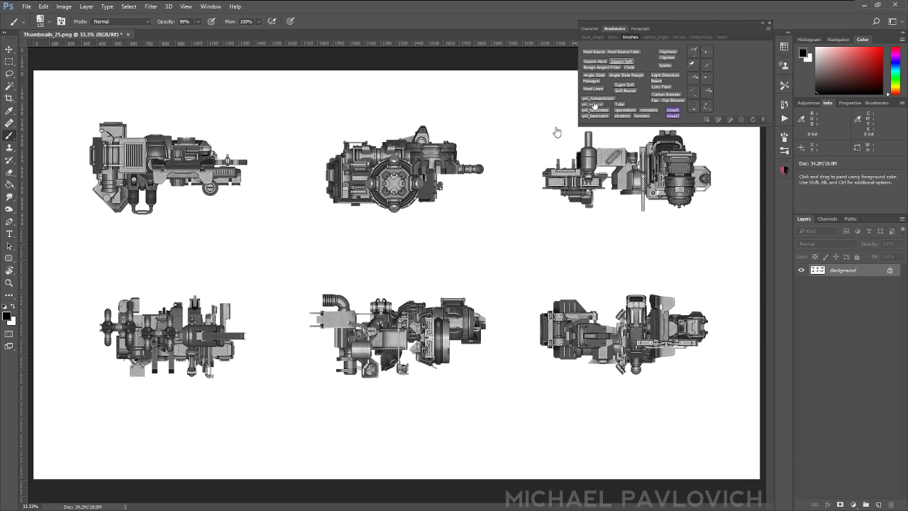
- Try a stroke with the pill_horizontal brush across the gap between the rows, and undo it
left_click(592, 111)
left_click_drag(406, 248, 632, 252)
key("ctrl+z")
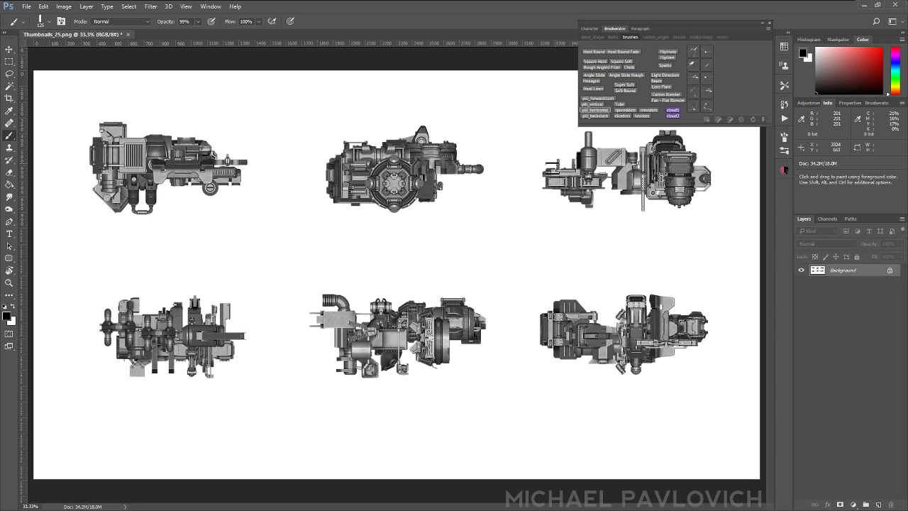
- Choose the pill_backslash brush and try straight horizontal and vertical strokes of slanted dashes, undoing each
left_click(589, 117)
left_click_drag(382, 255, 539, 253)
key("ctrl+z")
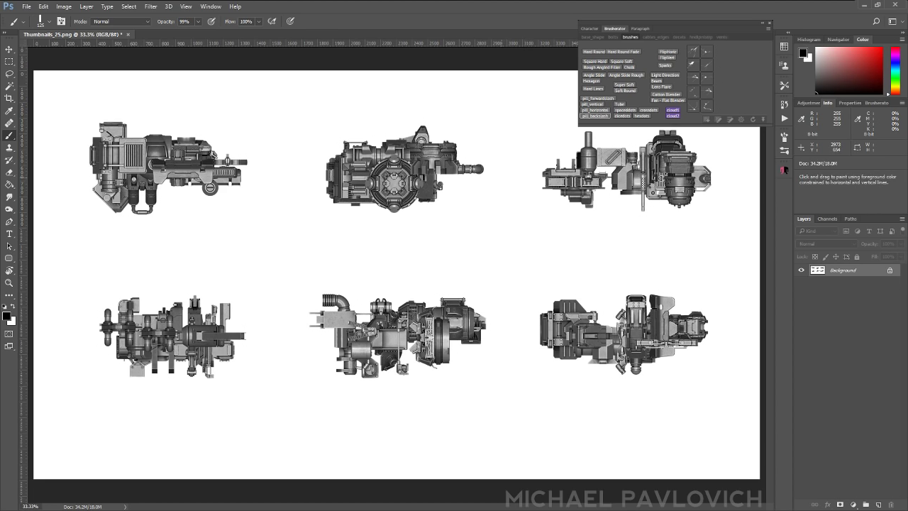
left_click_drag(501, 174, 502, 342)
key("ctrl+z")
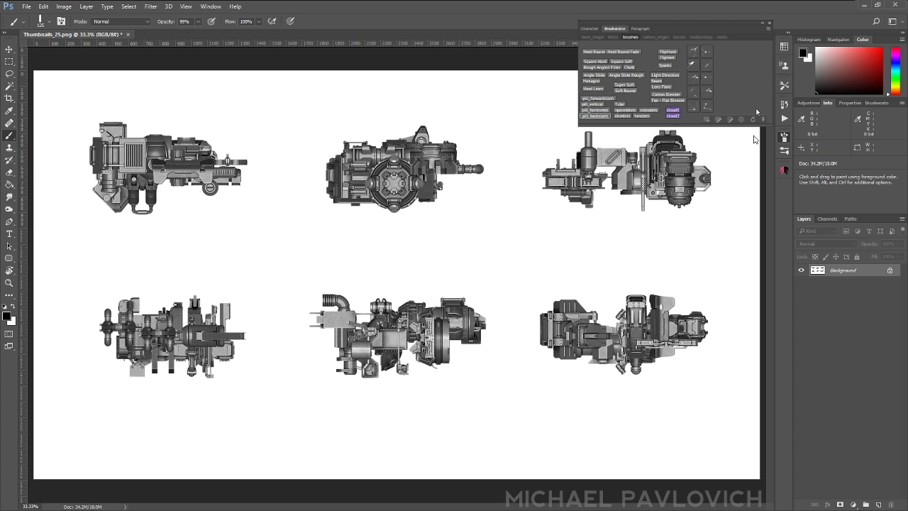
- Try a straight row and a curved trail of slanted dashes with the pill_backslash brush, undoing both
mouse_move(440, 252)
left_mouse_down()
mouse_move(596, 248)
mouse_move(615, 263)
left_mouse_up()
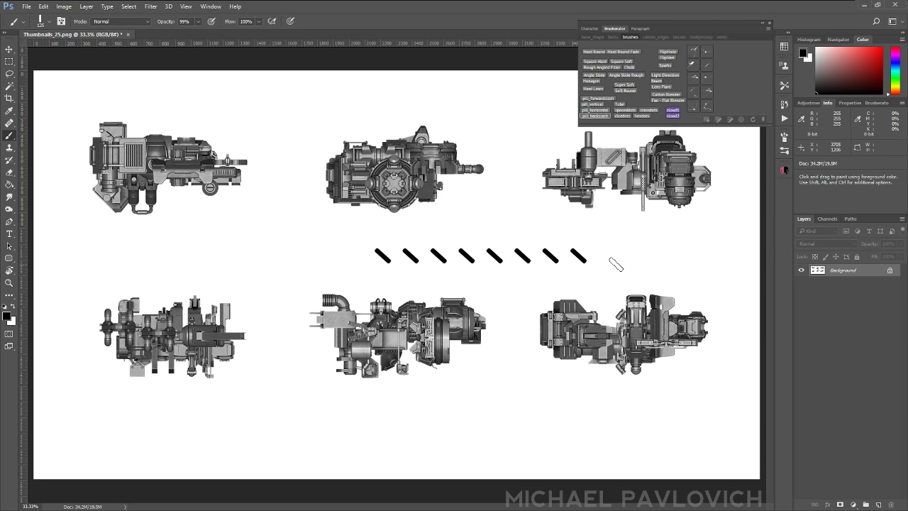
key("ctrl+z")
mouse_move(511, 196)
left_mouse_down()
mouse_move(445, 274)
mouse_move(287, 273)
left_mouse_up()
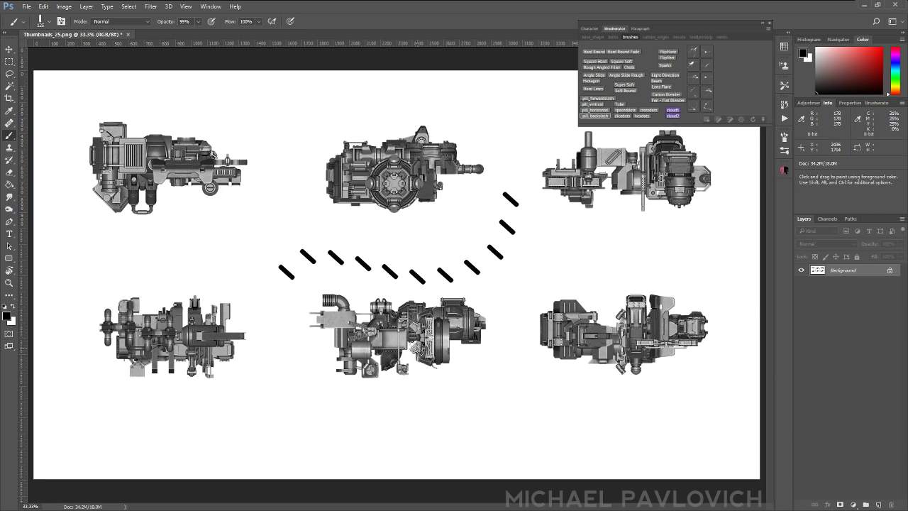
key("ctrl+z")
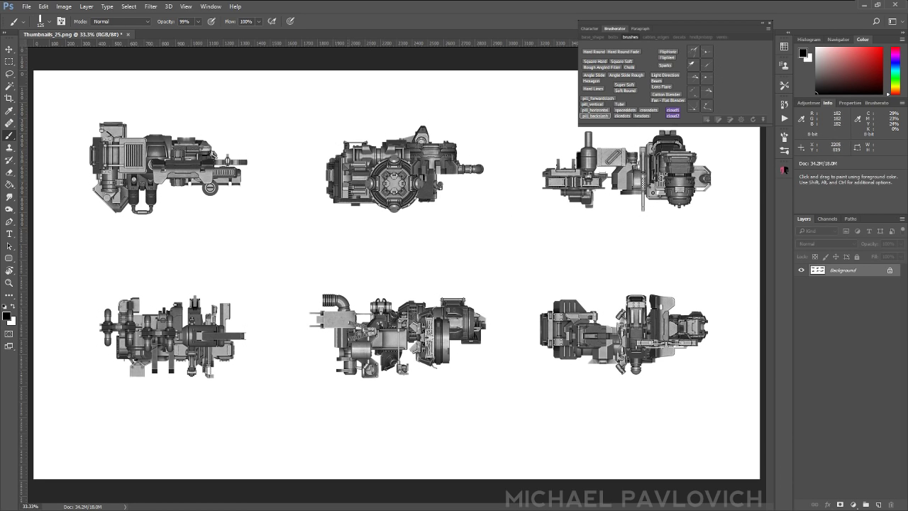
- Turn on pen pressure for brush size, and try a pill_backslash stroke between the rows, undoing the stroke
left_click(291, 21)
mouse_move(328, 274)
left_mouse_down()
mouse_move(412, 278)
mouse_move(491, 258)
mouse_move(449, 239)
mouse_move(356, 225)
mouse_move(243, 253)
left_mouse_up()
key("ctrl+z")
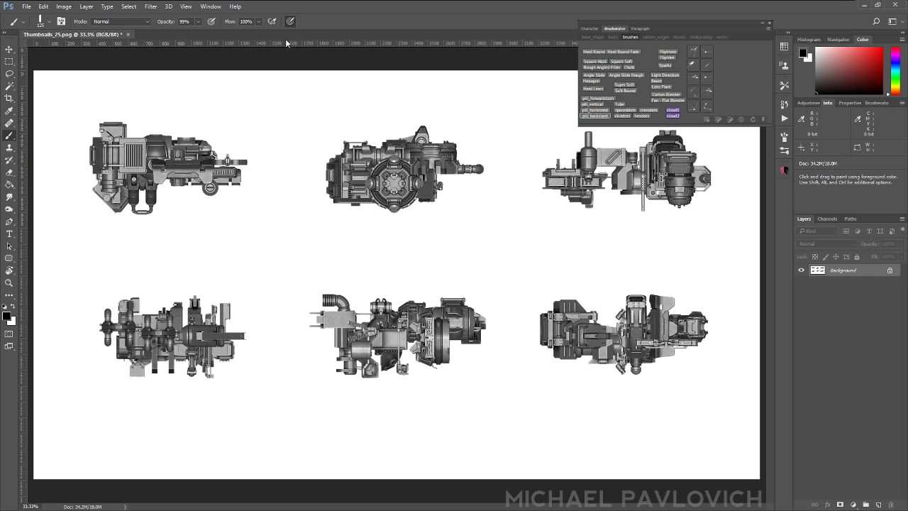
- Try straight and diagonal pill_backslash strokes between the rows, toggling pen pressure for brush size, and undo each stroke
left_click_drag(297, 264, 539, 264)
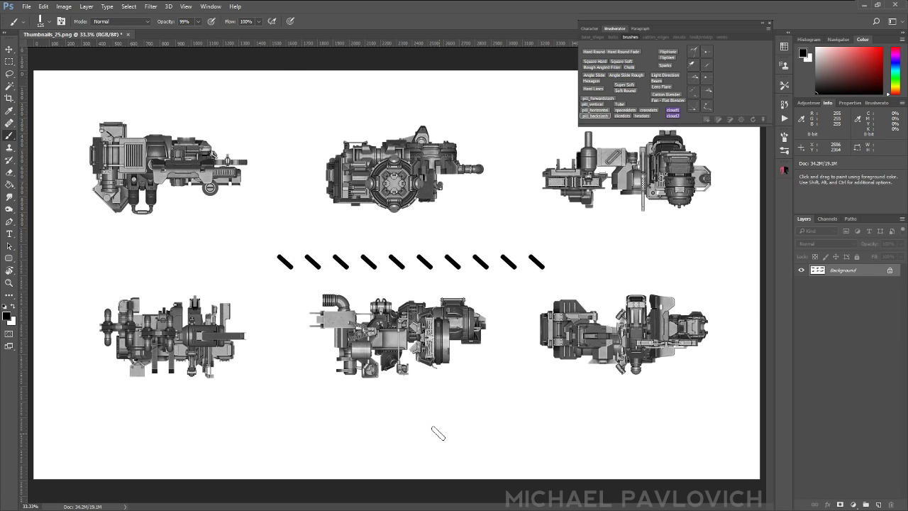
key("ctrl+z")
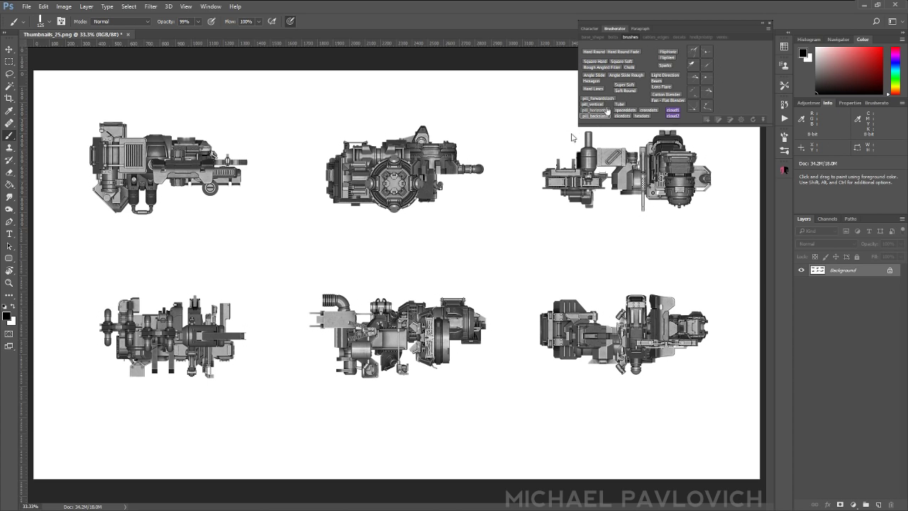
left_click(291, 24)
mouse_move(477, 231)
left_mouse_down()
mouse_move(526, 263)
mouse_move(263, 288)
left_mouse_up()
key("ctrl+z")
mouse_move(467, 278)
left_mouse_down()
mouse_move(315, 244)
mouse_move(531, 277)
mouse_move(567, 245)
left_mouse_up()
key("ctrl+z")
- Choose the Square Soft brush at size 112, sample a dark grey from the upper middle design, and try a stroke between the rows, undoing it
left_click(622, 61)
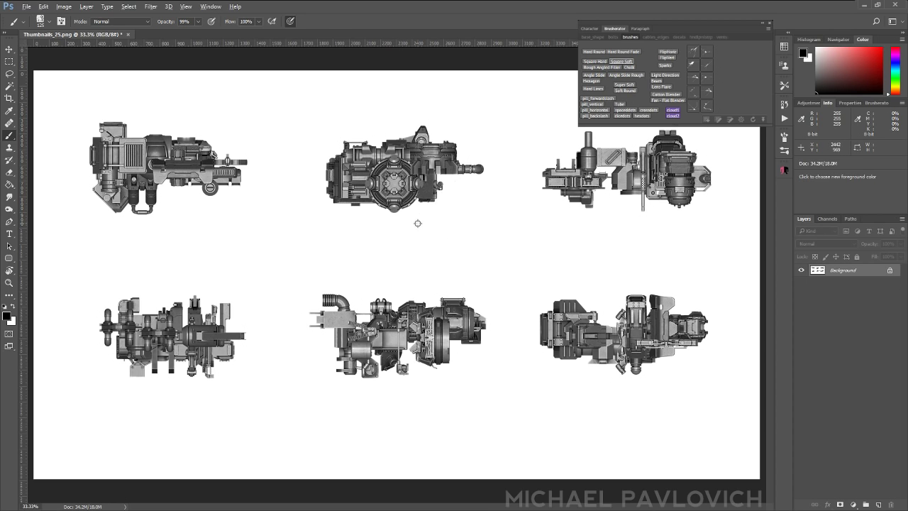
left_click_drag(418, 223, 414, 223)
left_click(428, 190, "alt")
mouse_move(415, 269)
left_mouse_down()
mouse_move(464, 253)
mouse_move(408, 262)
mouse_move(306, 241)
mouse_move(257, 296)
left_mouse_up()
key("ctrl+z")
key("ctrl+z")
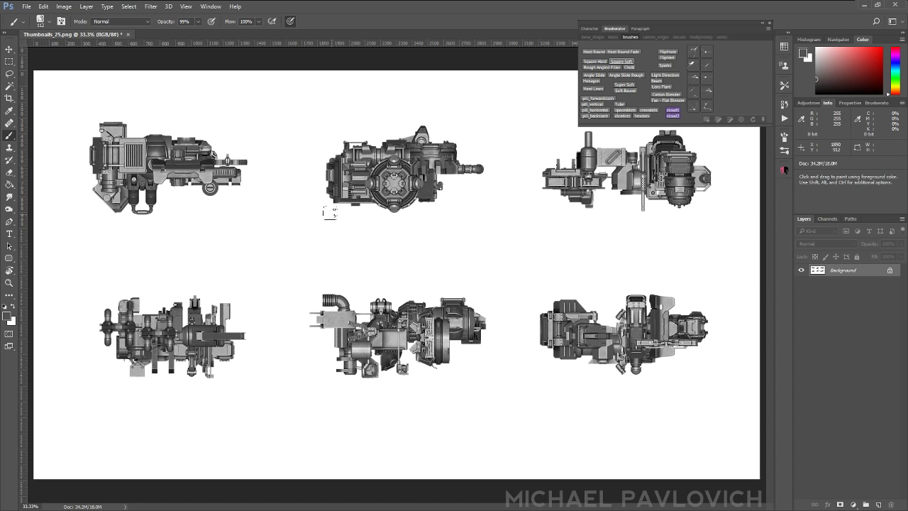
- Switch to full-screen view and examine the six kitbash designs at closer zoom
key("f")
key("f")
left_click_drag(316, 215, 261, 292)
key("ctrl+plus")
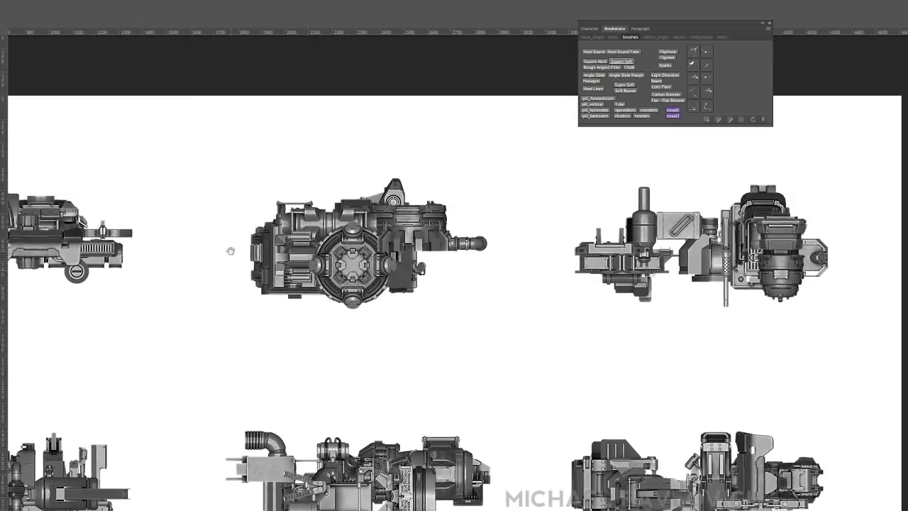
left_click_drag(229, 251, 376, 204)
left_click_drag(559, 296, 215, 320)
left_click_drag(429, 332, 390, 319)
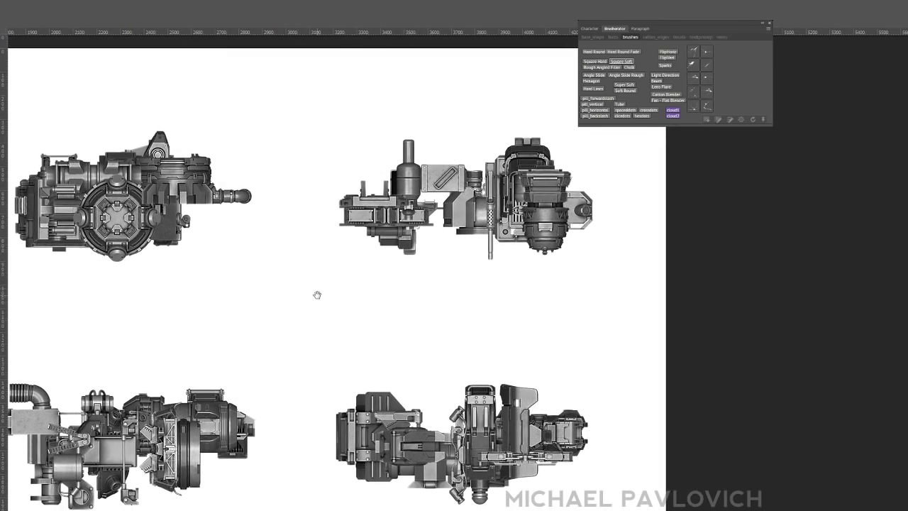
left_click_drag(317, 294, 547, 300)
left_click_drag(360, 318, 570, 294)
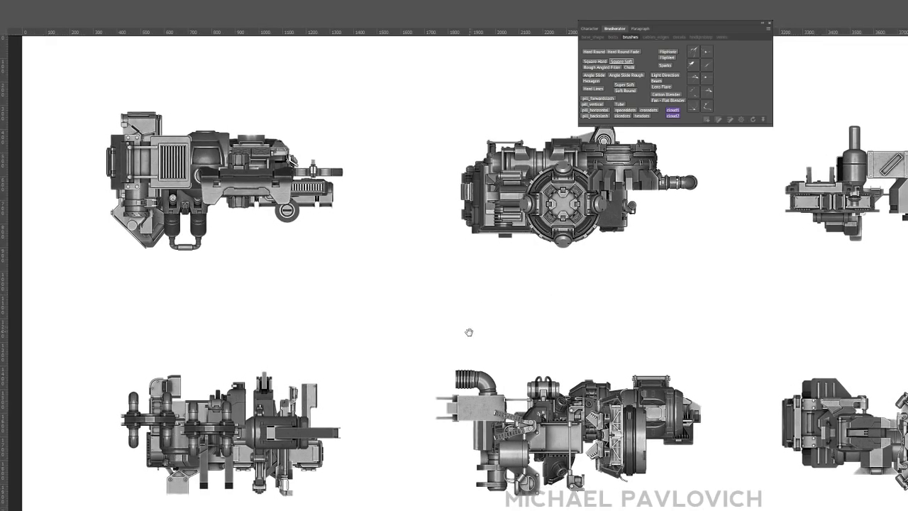
- Crop the canvas to the upper-left design, keeping an area of about 1562 × 959 px
key("ctrl+a")
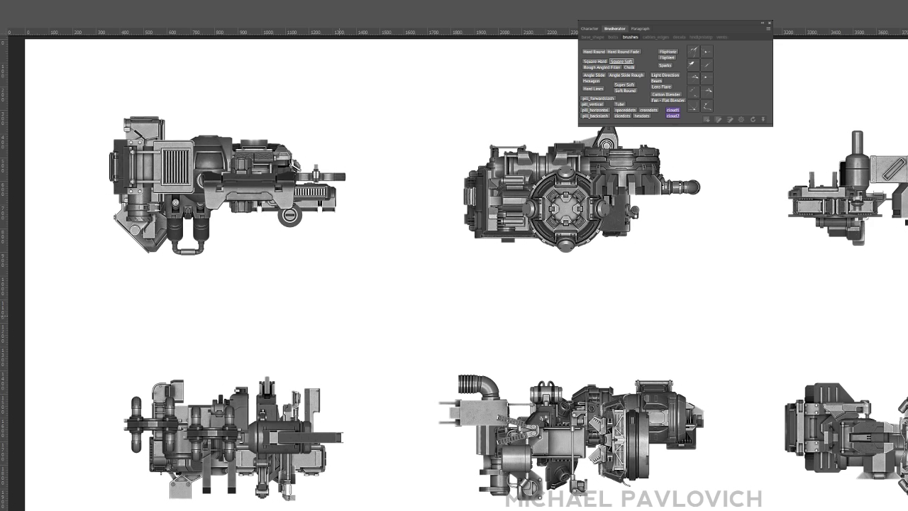
key("c")
left_click_drag(53, 83, 424, 306)
key("c")
key("Return")
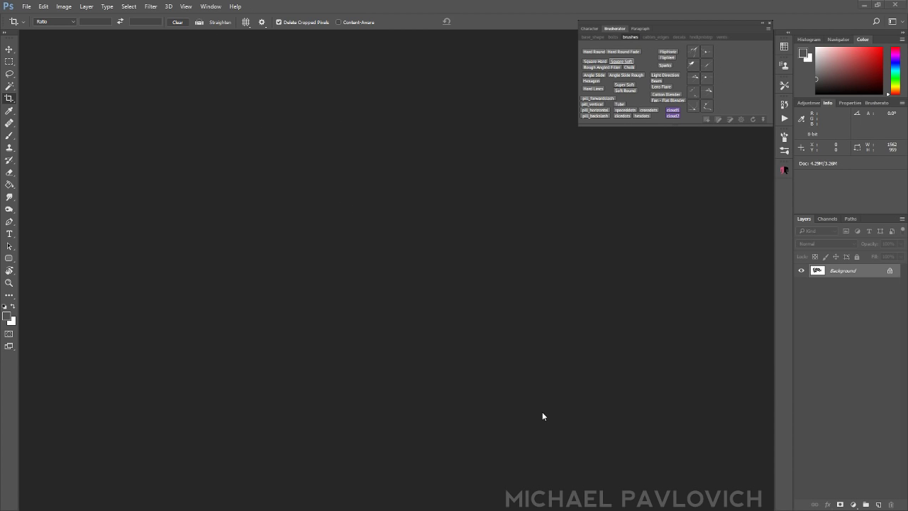
- Compare the cropped kitbash design in Thumbnails_25.png with the finished gun painting Alien001.jpg
key("ctrl+w")
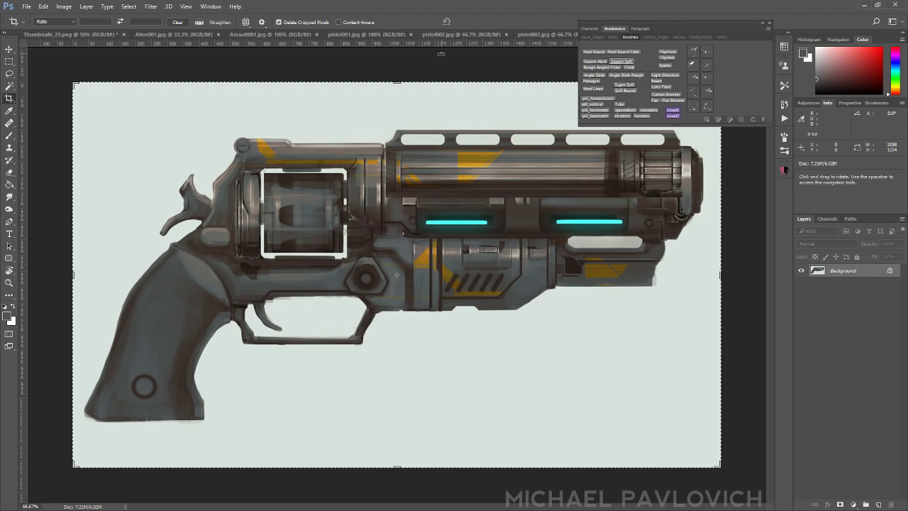
left_click(85, 36)
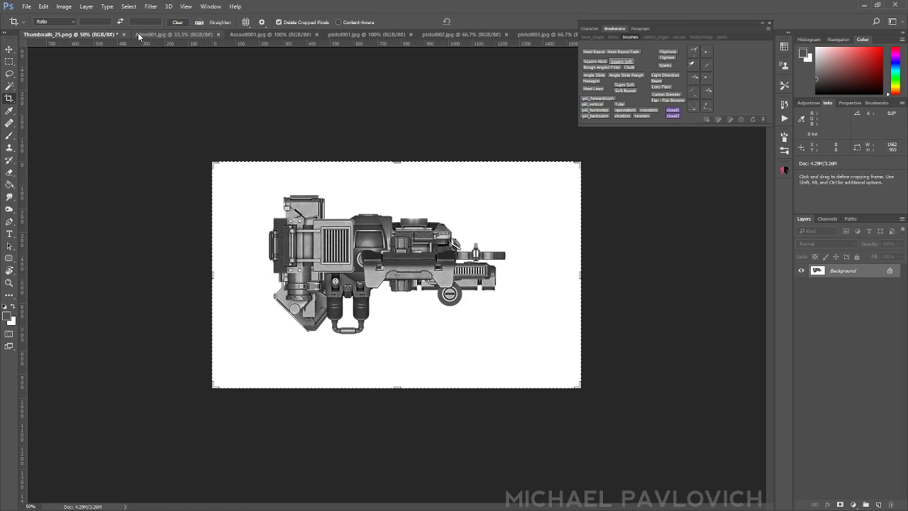
left_click(172, 35)
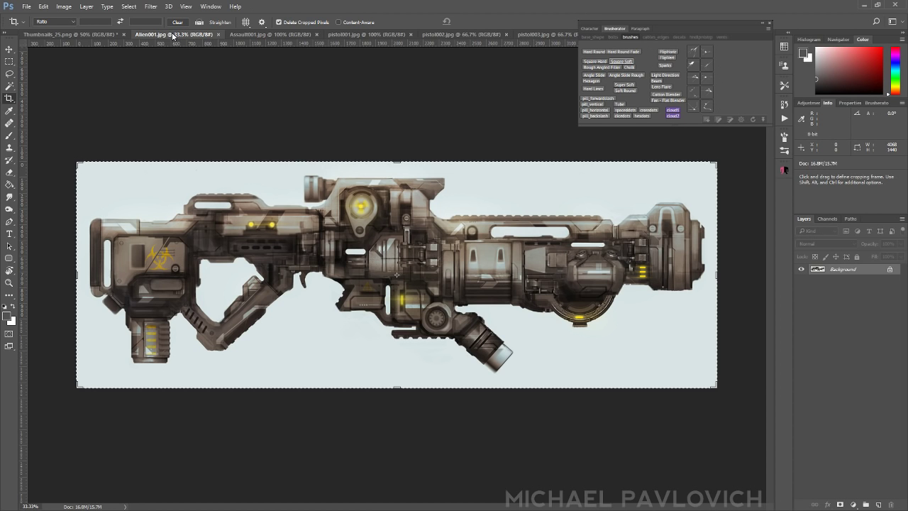
- Review and close the open gun paintings one by one, from Alien001.jpg and Assault001.jpg through pistol004.jpg
left_click(218, 34)
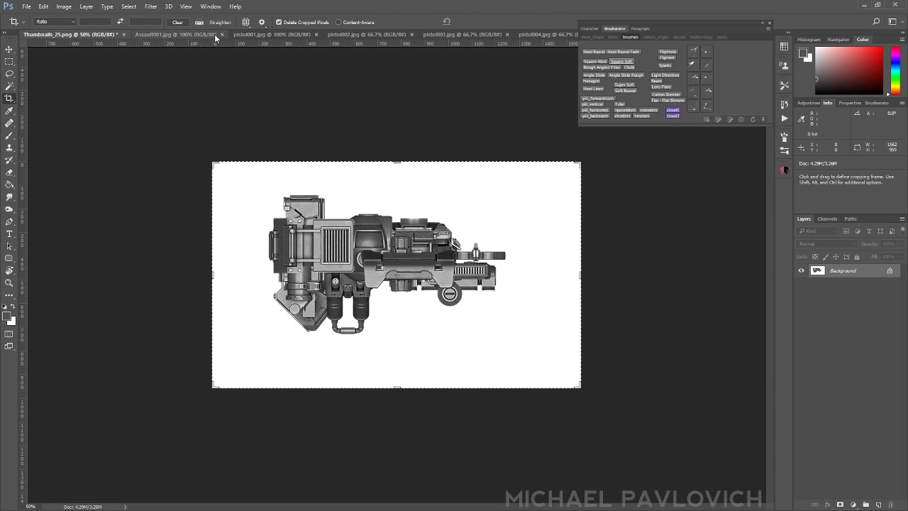
left_click(220, 37)
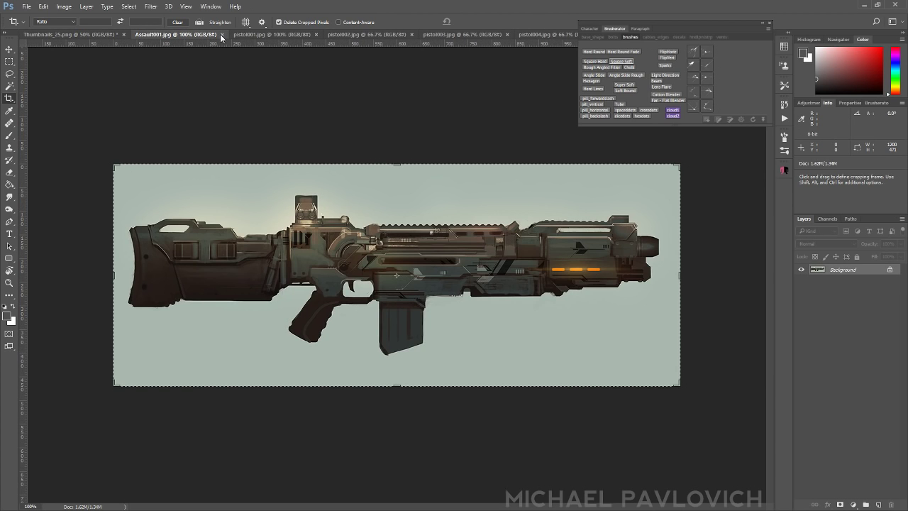
left_click(221, 34)
left_click(220, 34)
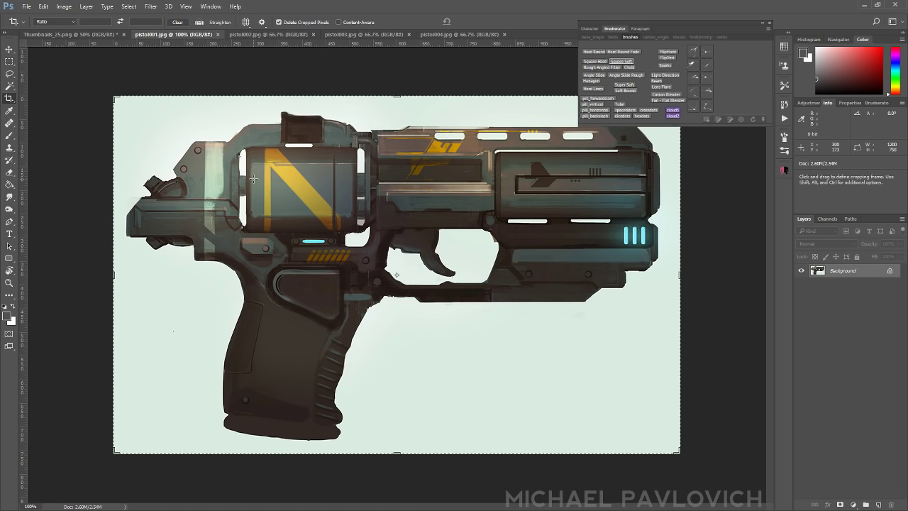
left_click(219, 34)
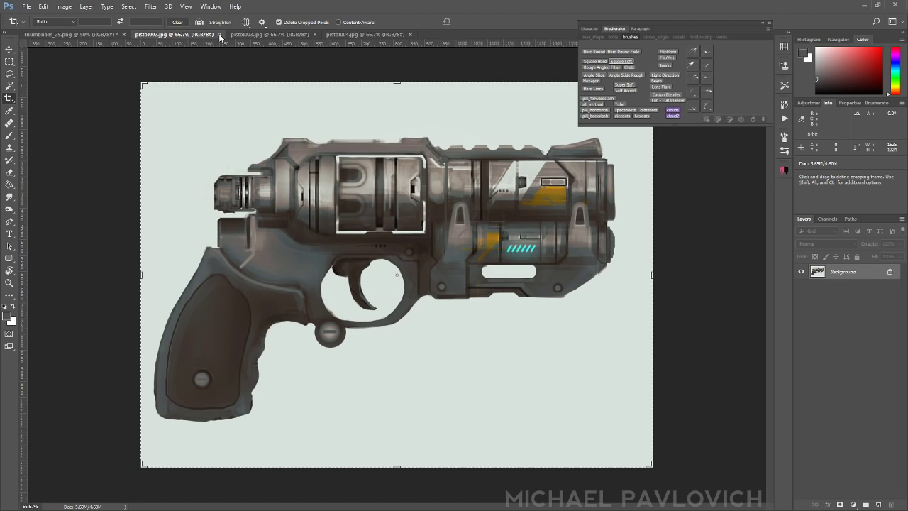
left_click(220, 34)
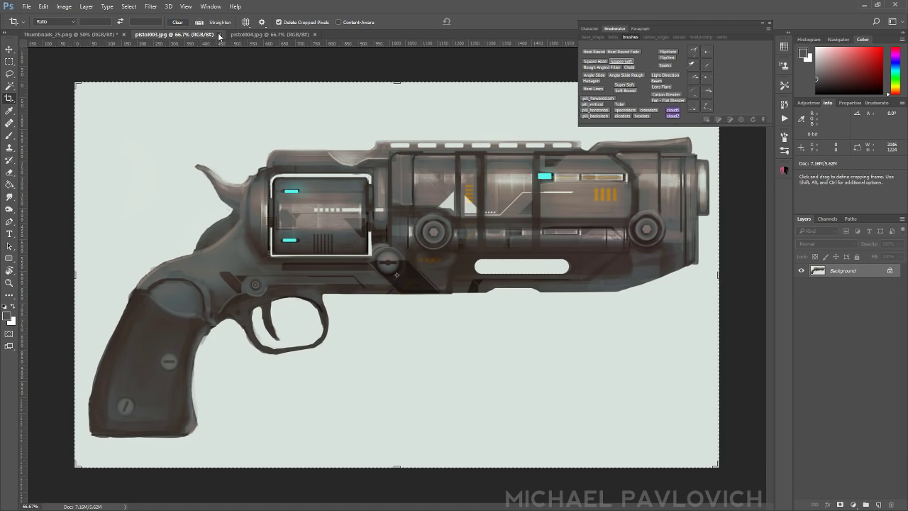
left_click(219, 34)
left_click(220, 34)
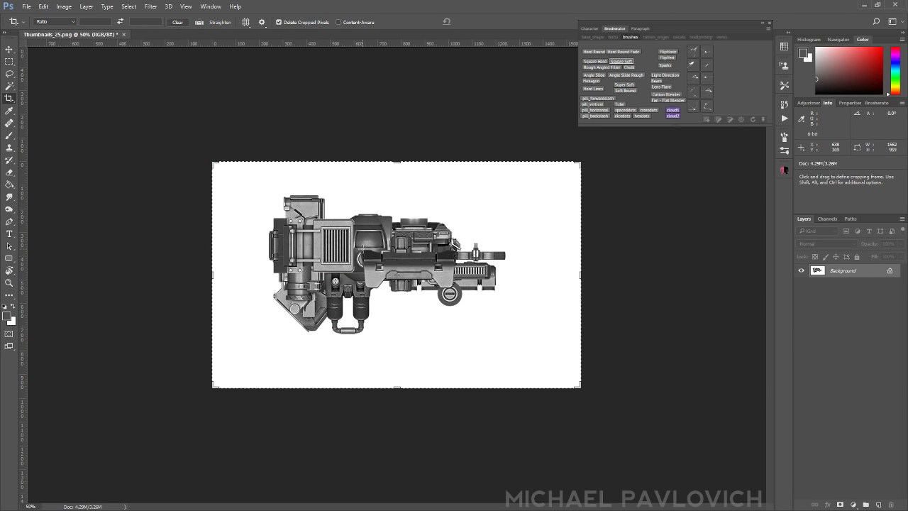
key("Escape")
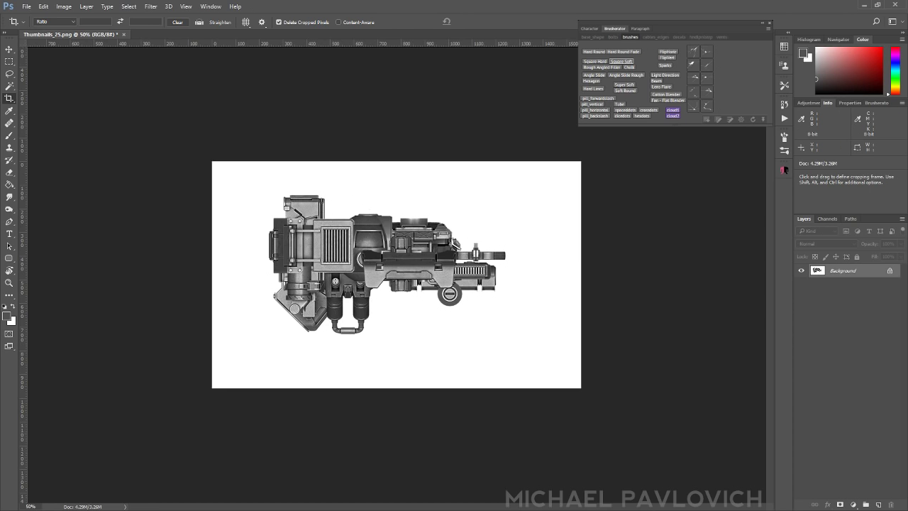
left_click(394, 105)
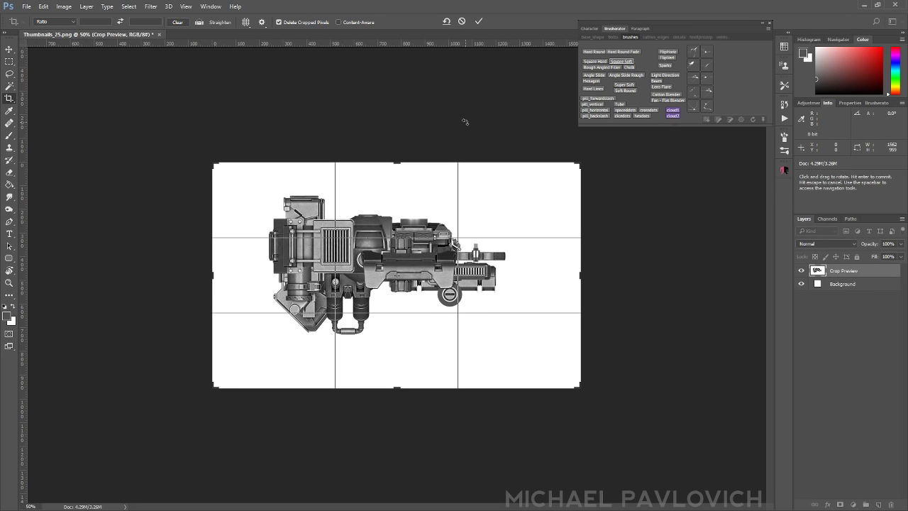
key("Escape")
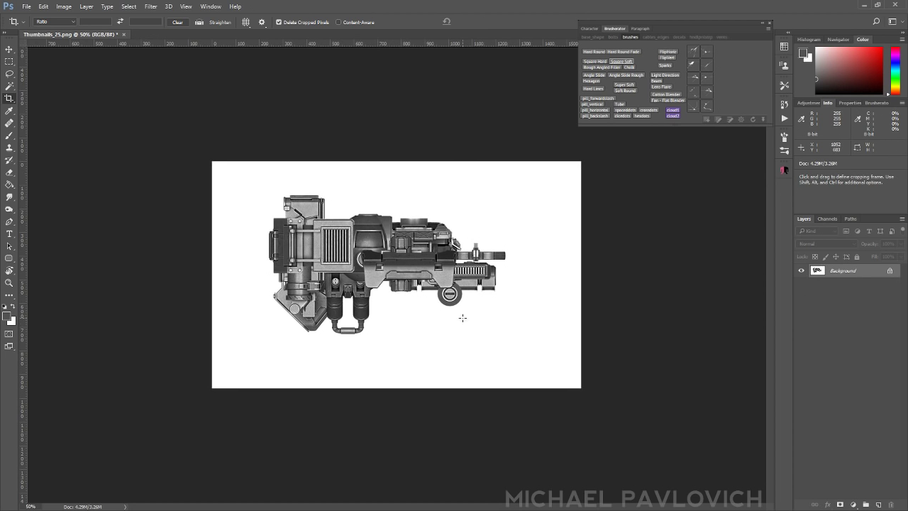
- Switch to the Brush tool, set the brush size to 40 px, and show the cropped design full screen
key("b")
left_click_drag(409, 282, 403, 283)
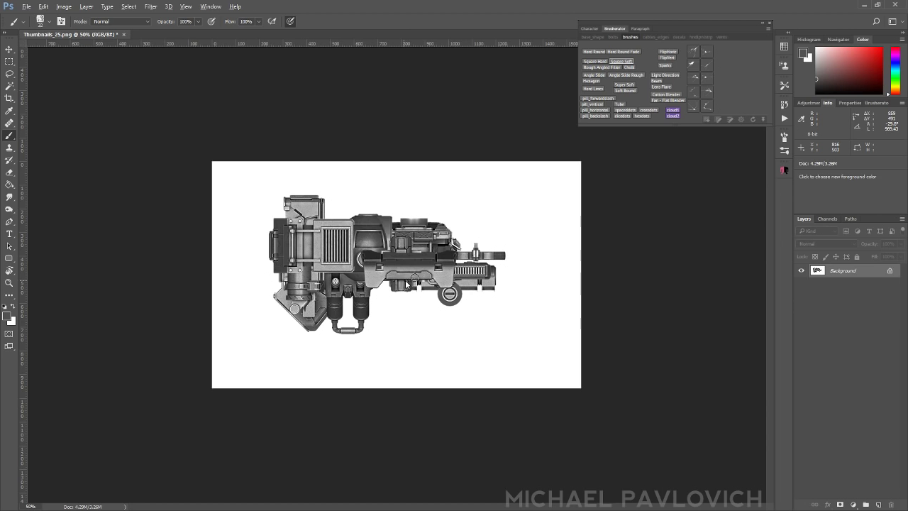
key("ctrl+plus")
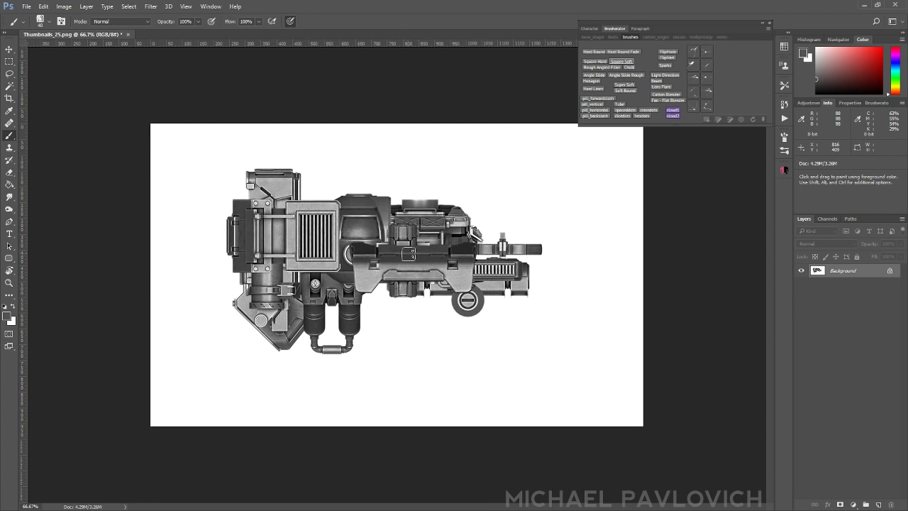
key("f")
key("f")
left_click_drag(425, 276, 425, 255)
left_click_drag(383, 293, 336, 264)
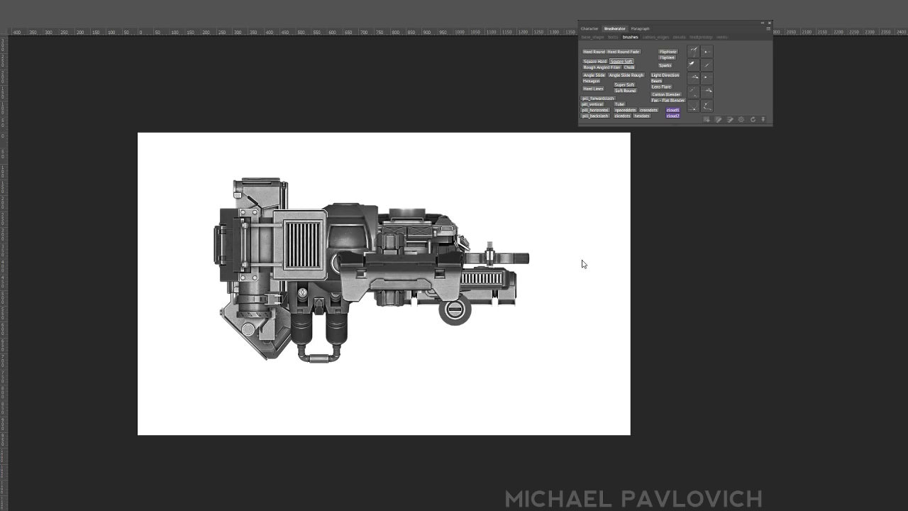
left_click_drag(548, 257, 497, 268)
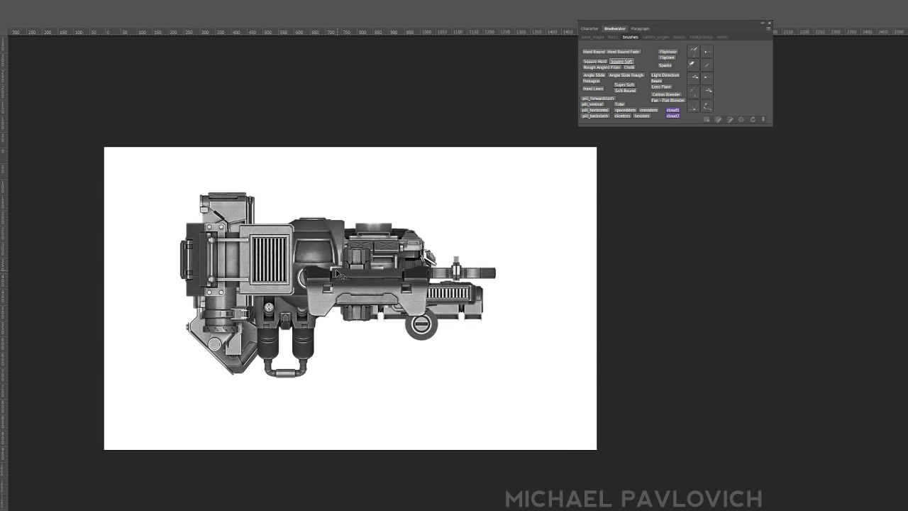
- Extend the canvas with white space above, below and beyond the barrel end of the design
key("ctrl+minus")
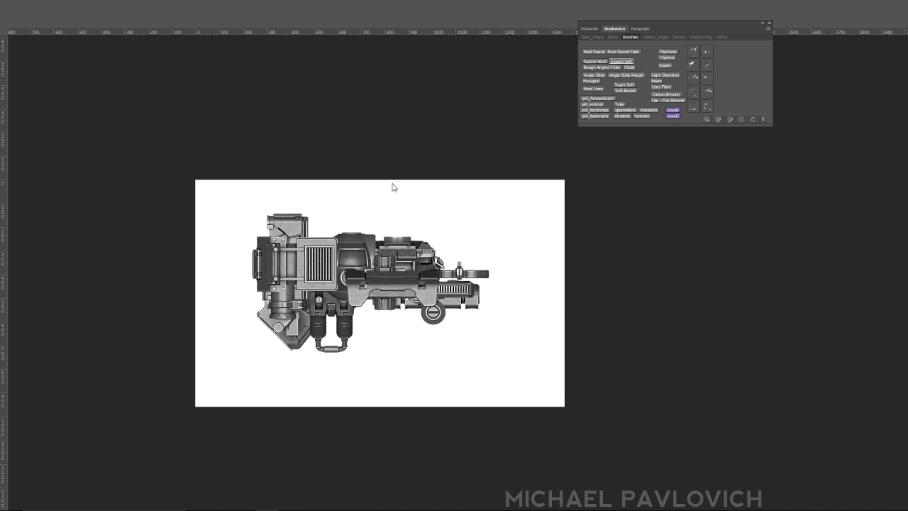
key("ctrl+z")
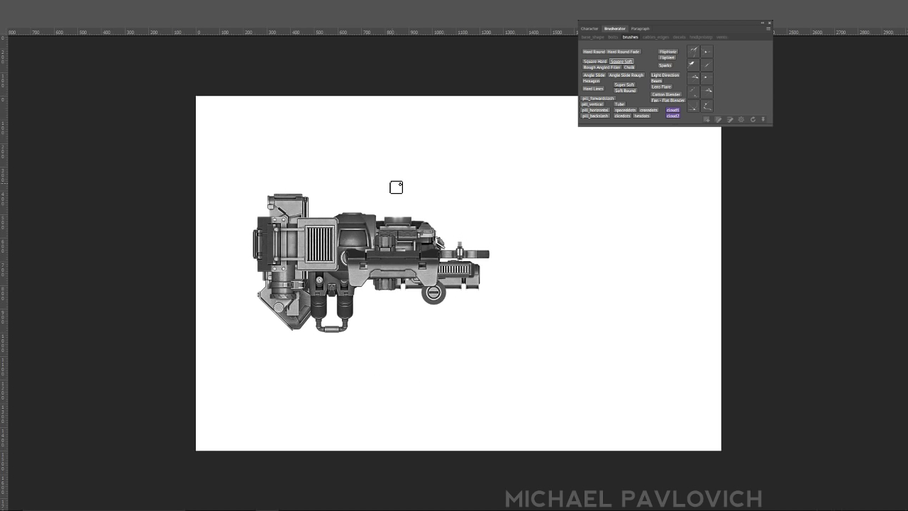
left_click_drag(402, 279, 304, 297)
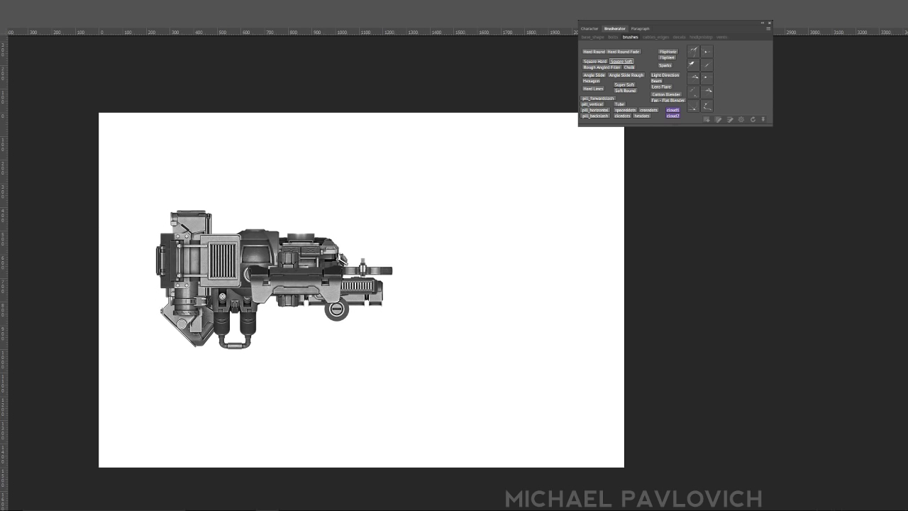
- Flip a copy of the design horizontally and, in Multiply mode, move it up and left so its barrel overlaps the original's
left_click(669, 51)
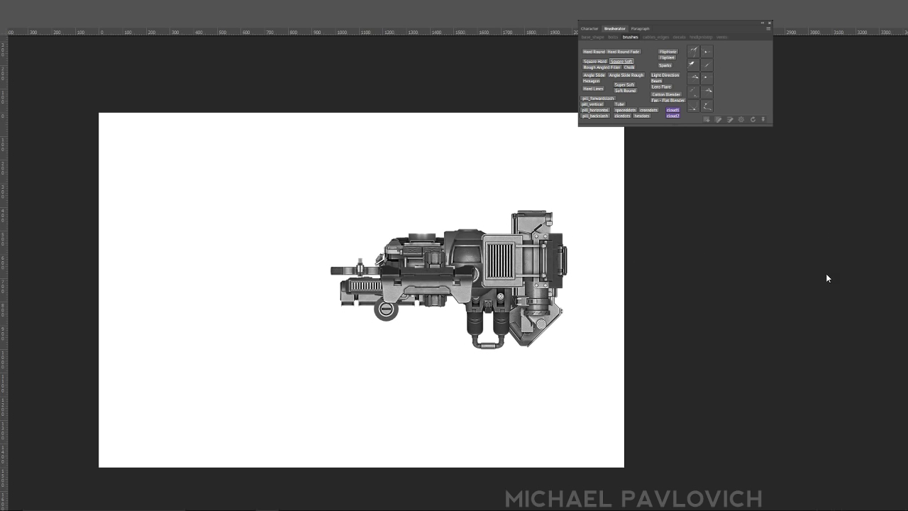
key("alt+shift+m")
left_click_drag(492, 272, 492, 243)
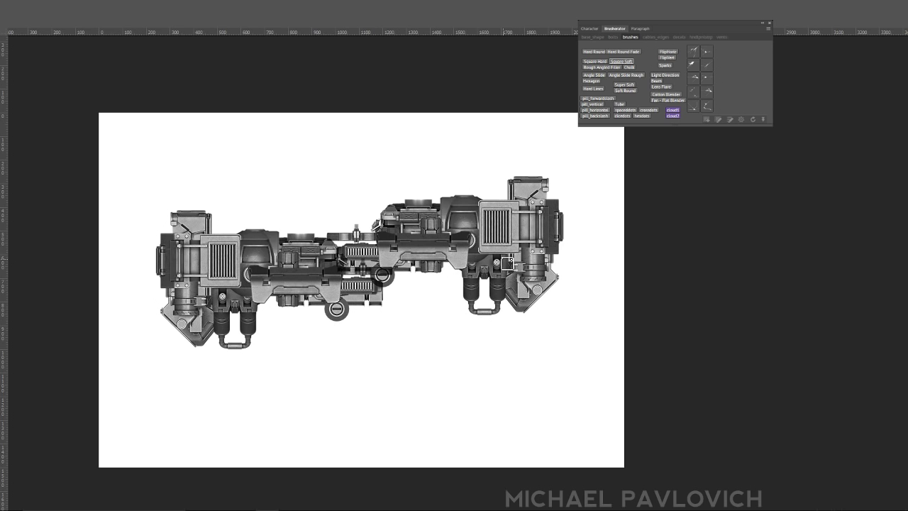
left_click_drag(495, 230, 462, 219)
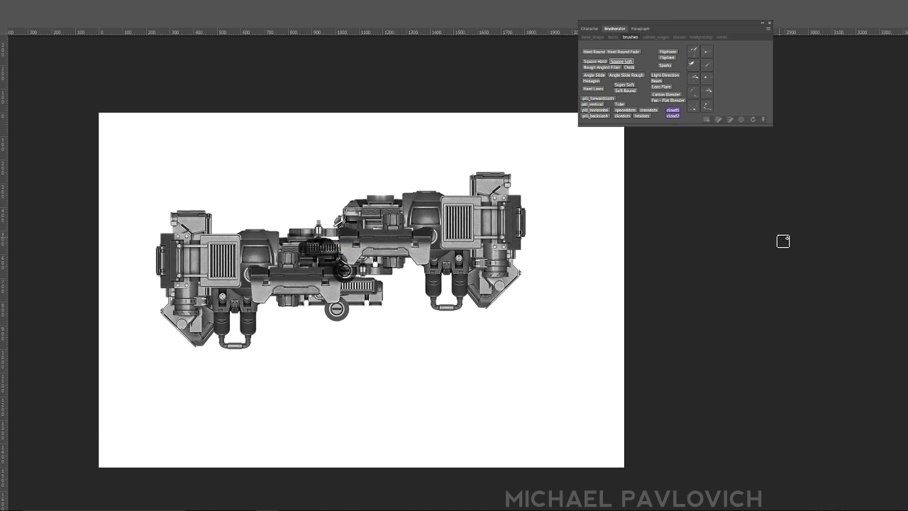
- Select and delete the white background around the mirrored copy, and shift the copy down and left over the original
key("Delete")
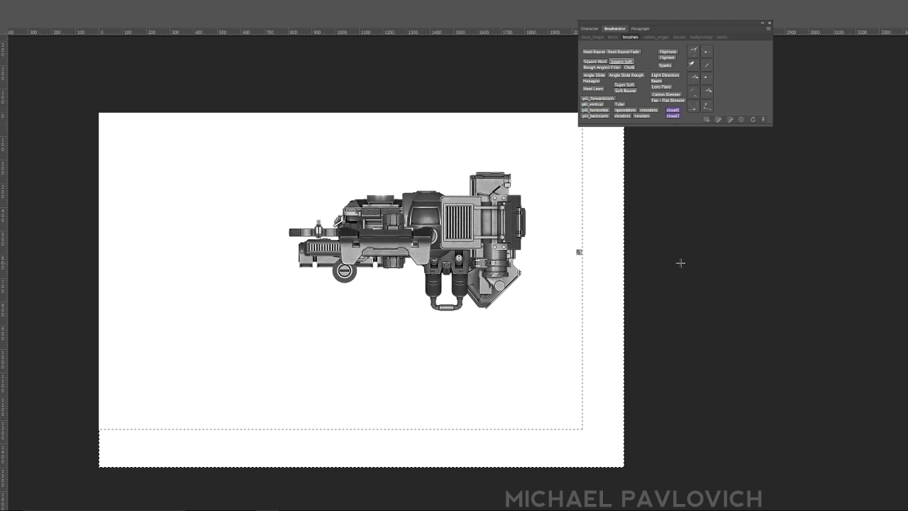
key("ctrl+d")
key("ctrl+shift+d")
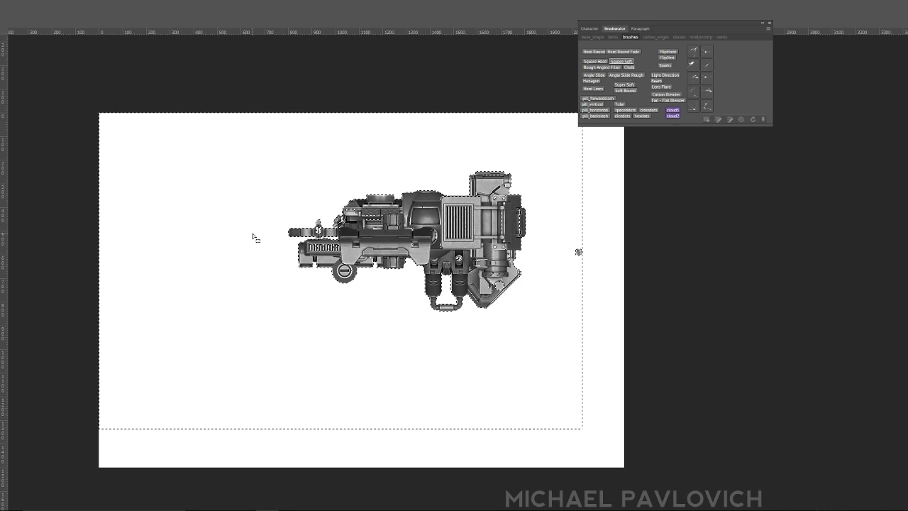
key("Delete")
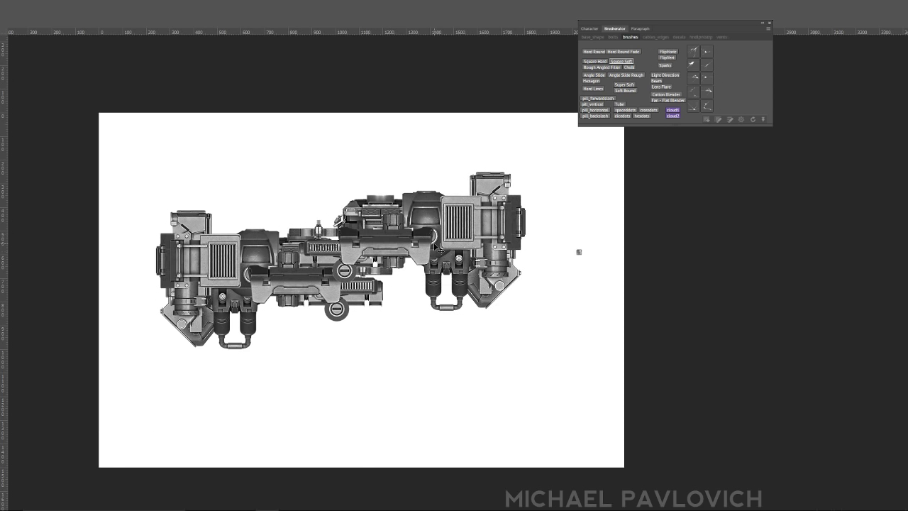
key("ctrl+d")
left_click_drag(578, 252, 563, 266)
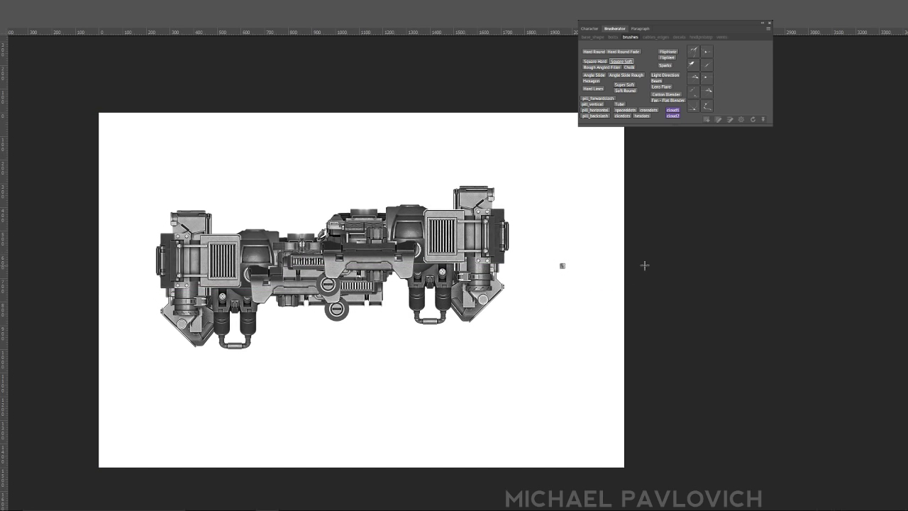
mouse_move(561, 243)
left_mouse_down()
mouse_move(584, 272)
mouse_move(588, 301)
left_mouse_up()
key("ctrl+z")
left_click(575, 254, "alt")
mouse_move(514, 246)
left_mouse_down()
mouse_move(592, 240)
mouse_move(586, 314)
left_mouse_up()
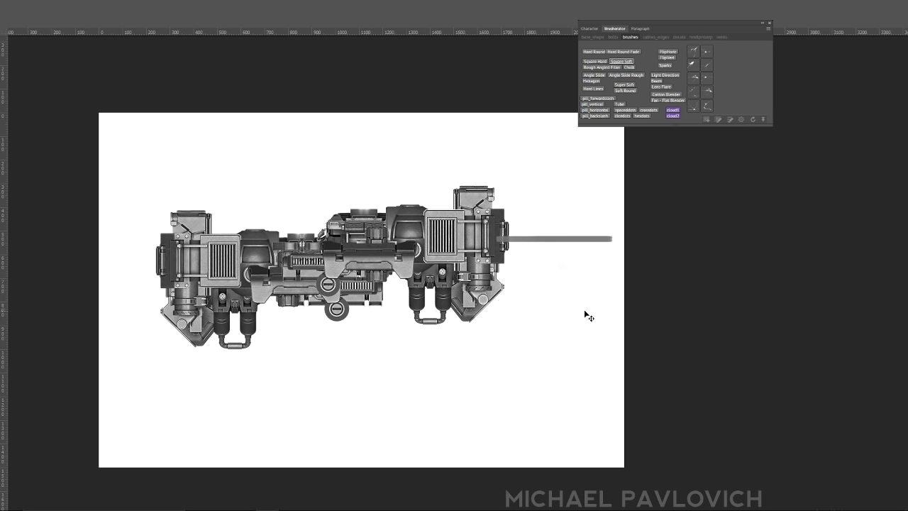
key("ctrl+z")
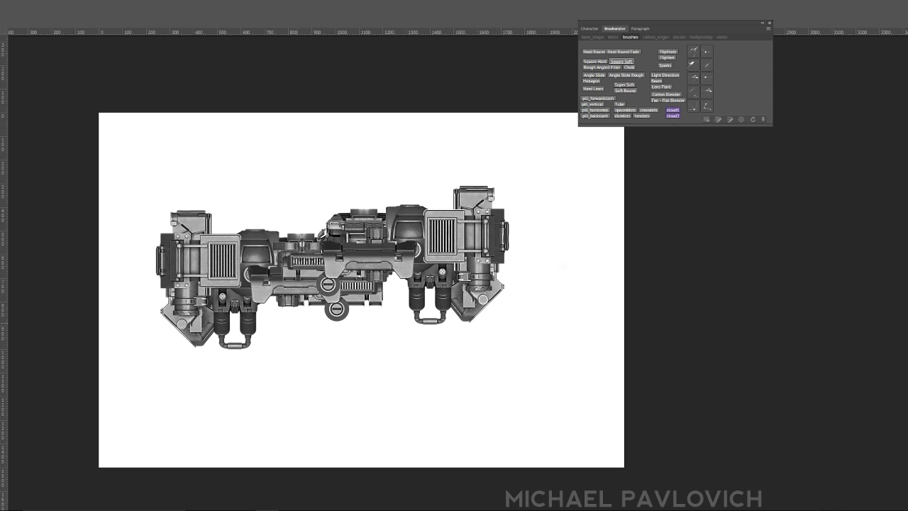
- Sample the white background and paint out the looped pipes beneath the design's left block
left_click(215, 371, "alt")
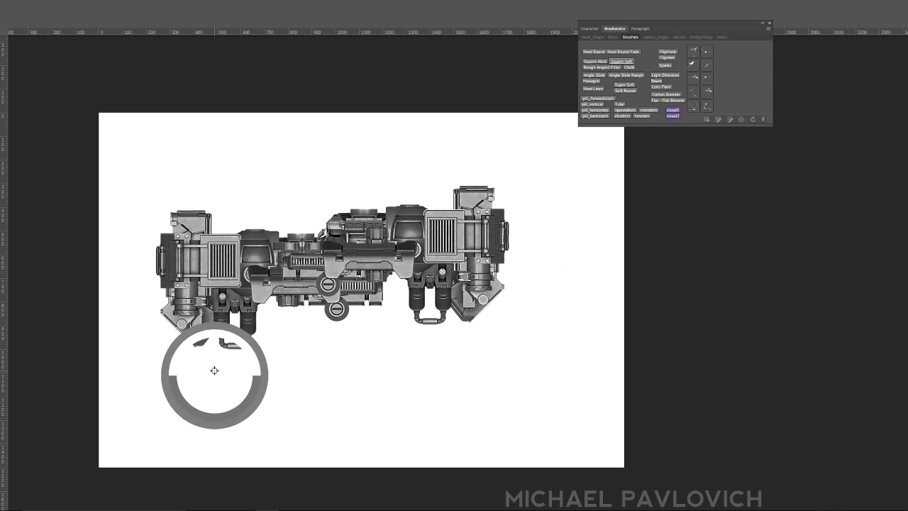
mouse_move(223, 343)
left_mouse_down()
mouse_move(224, 327)
mouse_move(256, 318)
mouse_move(230, 345)
mouse_move(251, 341)
mouse_move(237, 322)
mouse_move(241, 340)
left_mouse_up()
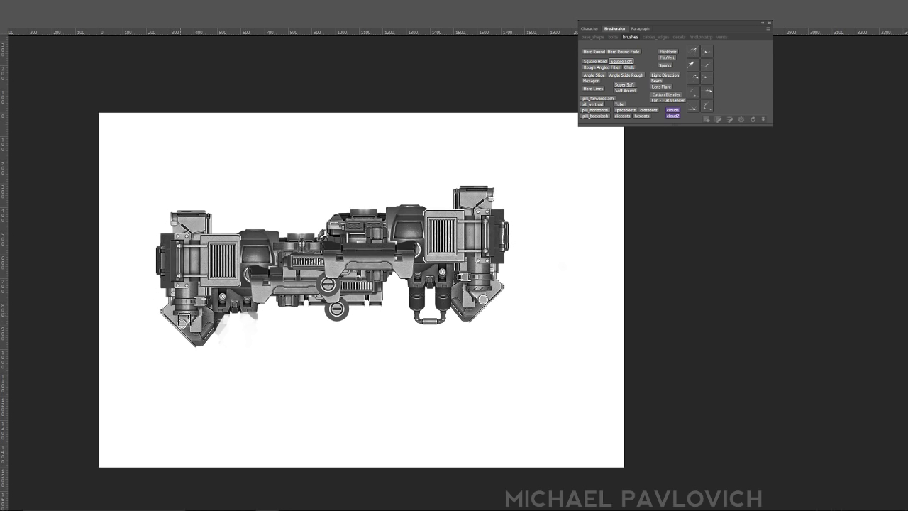
left_click_drag(162, 317, 189, 355)
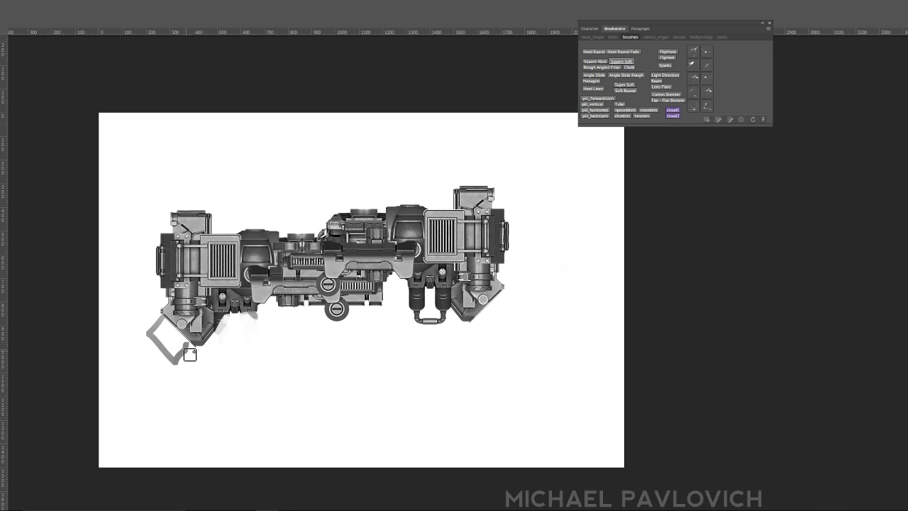
key("ctrl+z")
left_click_drag(167, 321, 163, 370)
key("ctrl+z")
- Paint a tilted dark grey block beneath the left assembly and a thin vertical bar just beyond the design's left end
mouse_move(229, 323)
left_mouse_down()
mouse_move(179, 346)
mouse_move(226, 325)
mouse_move(207, 342)
mouse_move(214, 347)
mouse_move(232, 332)
mouse_move(200, 339)
mouse_move(203, 348)
mouse_move(226, 322)
mouse_move(238, 344)
mouse_move(205, 337)
mouse_move(222, 337)
mouse_move(228, 323)
mouse_move(237, 329)
mouse_move(228, 349)
left_mouse_up()
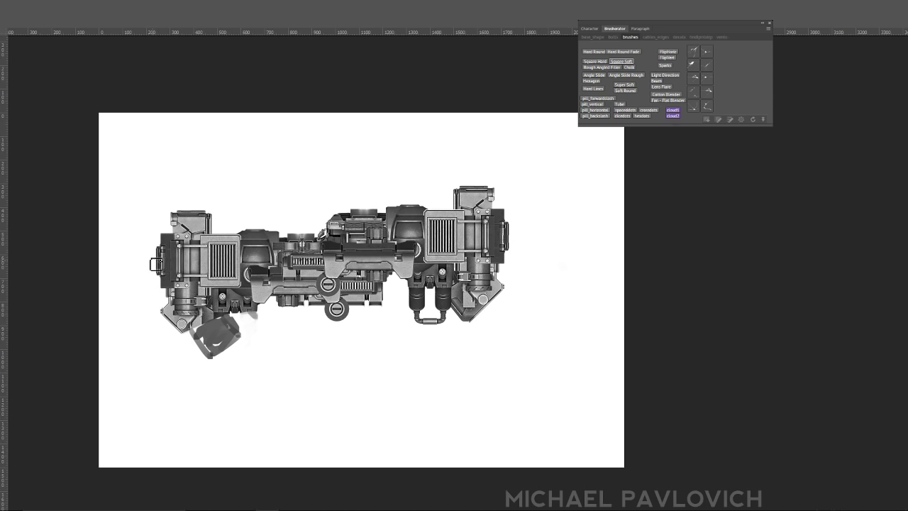
mouse_move(156, 264)
left_mouse_down()
mouse_move(164, 263)
mouse_move(159, 273)
mouse_move(150, 246)
left_mouse_up()
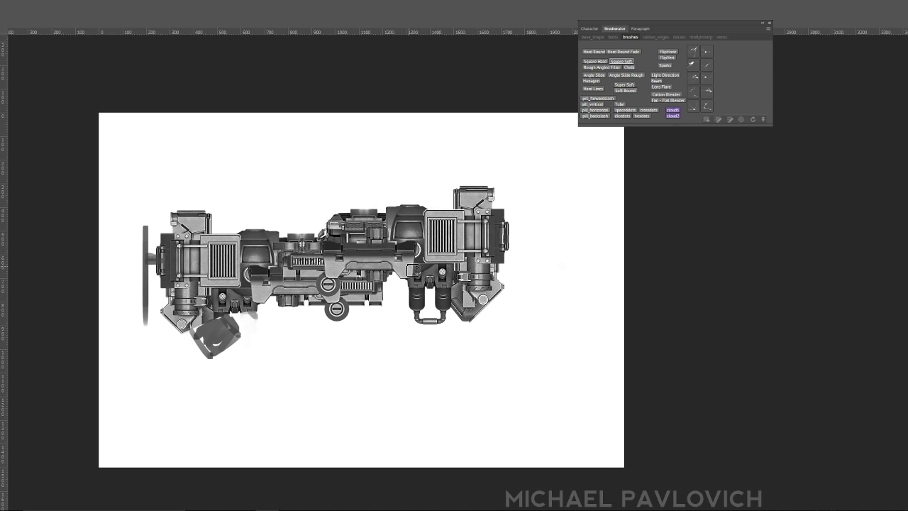
- Copy the upper block at the design's right end and place the copy beyond the left end, over the painted bar
key("m")
mouse_move(456, 188)
left_mouse_down()
mouse_move(486, 279)
mouse_move(500, 291)
left_mouse_up()
key("ctrl+j")
left_click_drag(480, 245, 131, 277)
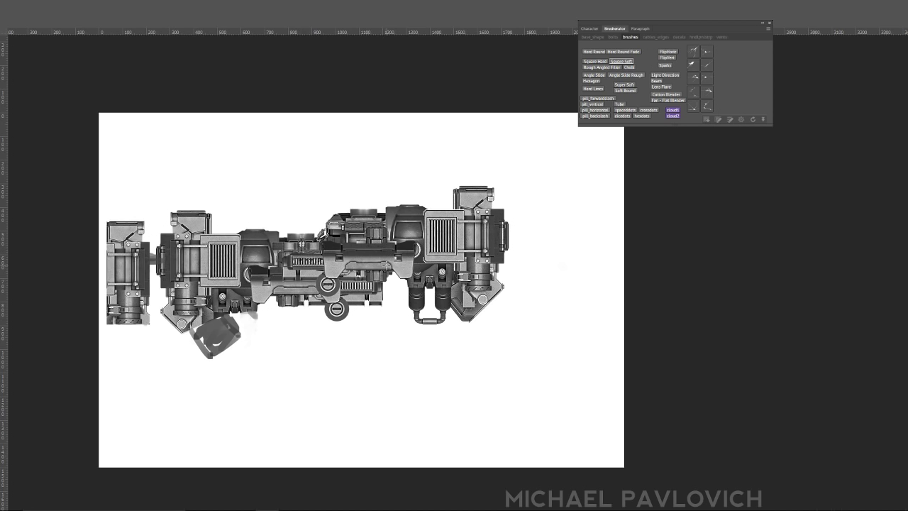
- Shift the whole design to the right on the canvas and delete the extra block left behind at the far left
left_click_drag(382, 264, 429, 265)
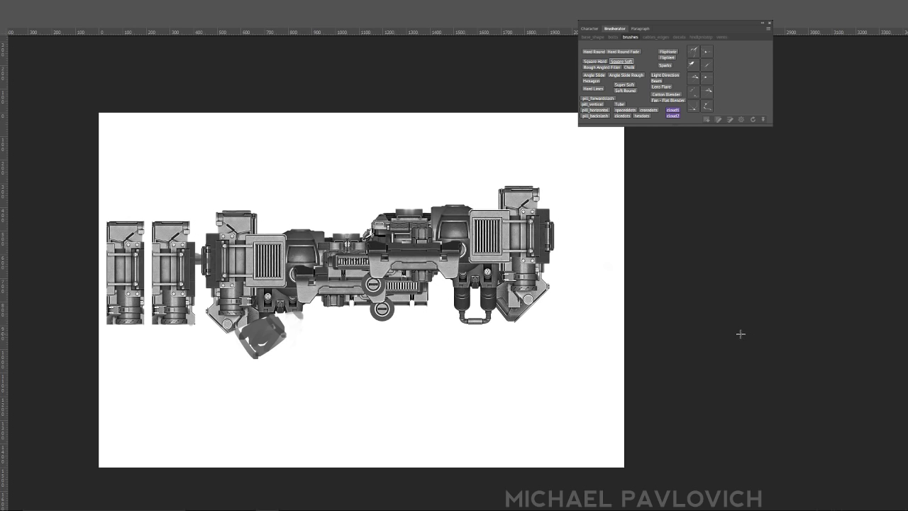
key("Delete")
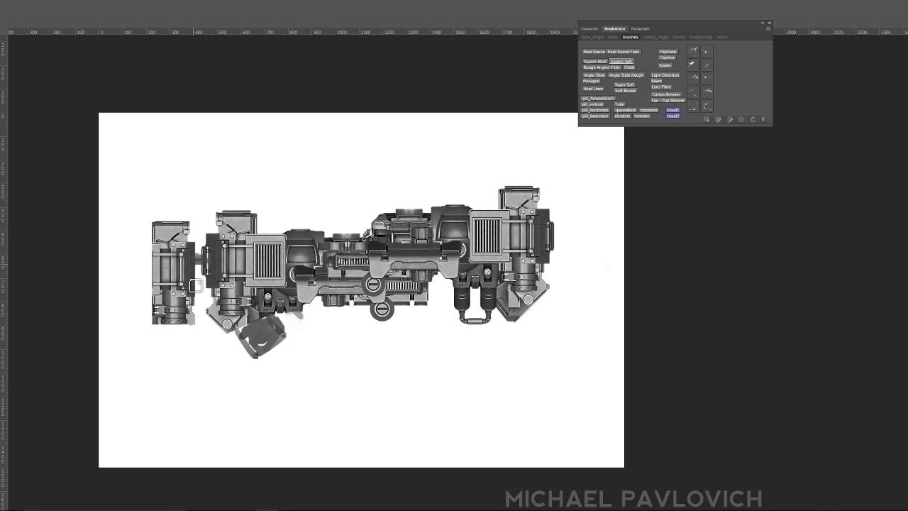
- Paint grey into the gap between the two left blocks and duplicate the second block's top piece over the middle of the design
left_click_drag(200, 264, 203, 274)
left_click_drag(256, 229, 343, 227)
key("ctrl+j")
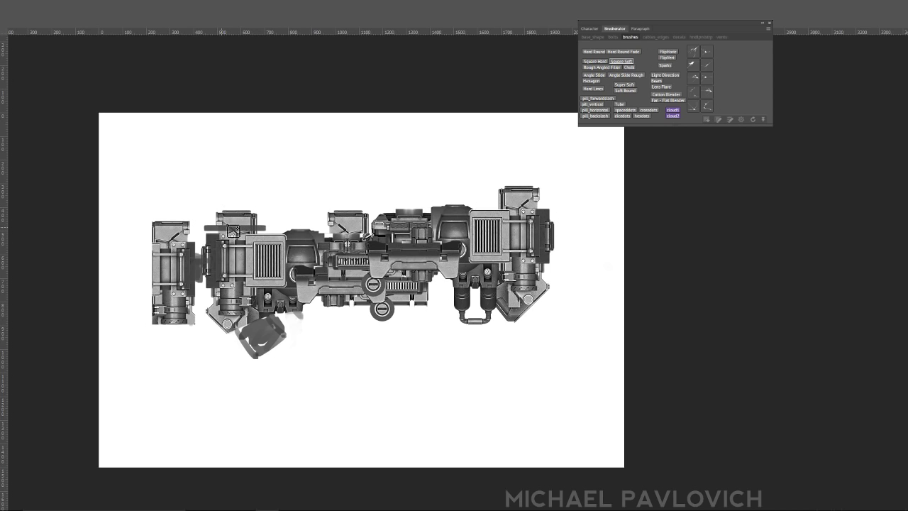
- Sample the white background above the second block and paint across that block's upper part
left_click(245, 198, "alt")
mouse_move(218, 230)
left_mouse_down()
mouse_move(257, 228)
mouse_move(233, 222)
mouse_move(221, 224)
mouse_move(257, 229)
mouse_move(222, 220)
mouse_move(264, 220)
mouse_move(240, 229)
mouse_move(264, 232)
mouse_move(229, 228)
mouse_move(291, 215)
left_mouse_up()
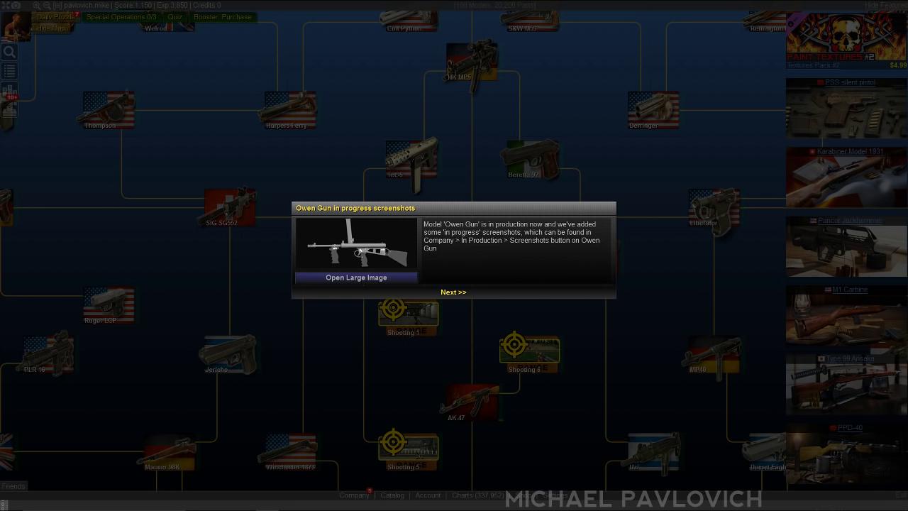
- Switch to World of Guns: Gun Disassembly and dismiss its news messages, model request and welcome-back bonus
left_click(437, 291)
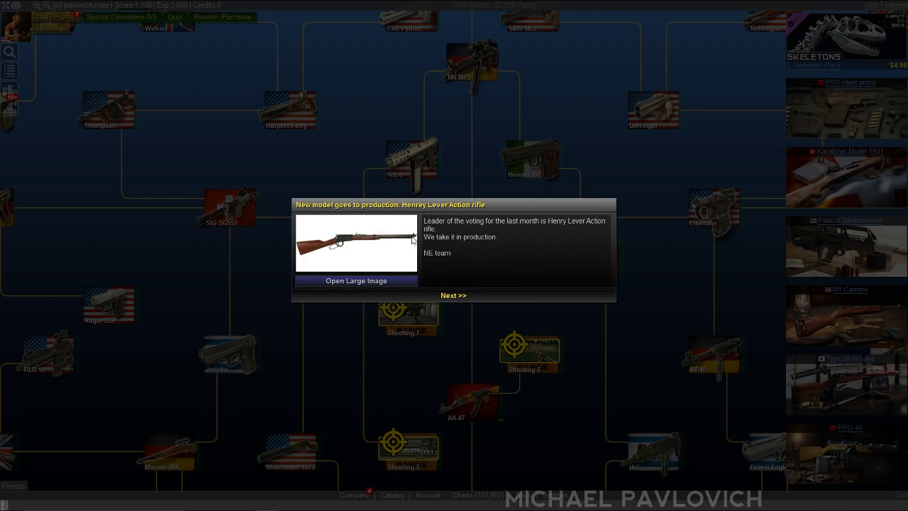
left_click(429, 295)
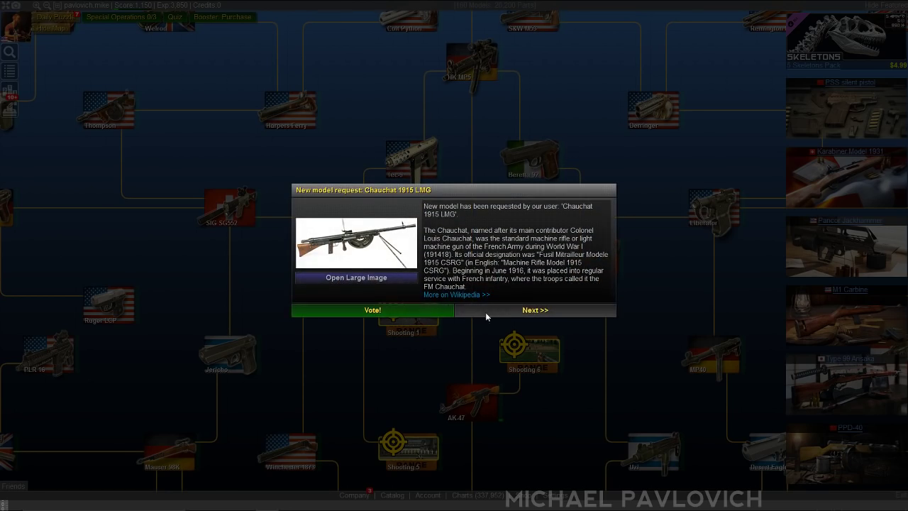
left_click(505, 312)
left_click(505, 312)
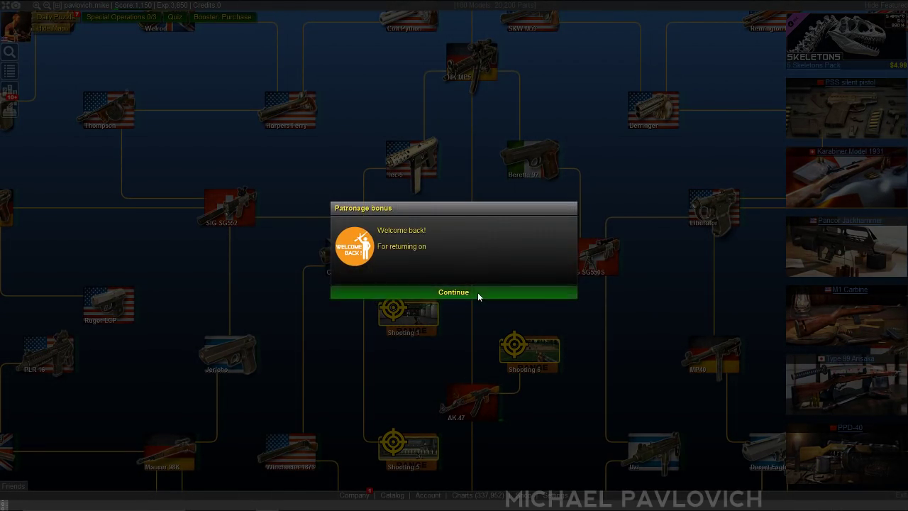
left_click(477, 292)
- Look over the map of weapon models and open the models catalog
left_click_drag(213, 138, 359, 282)
scroll(360, 278, "down", 5)
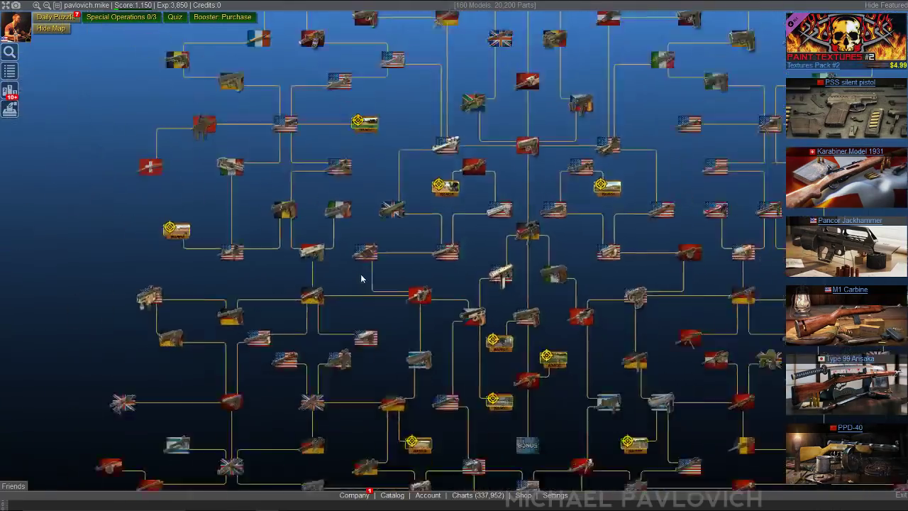
scroll(364, 256, "up", 5)
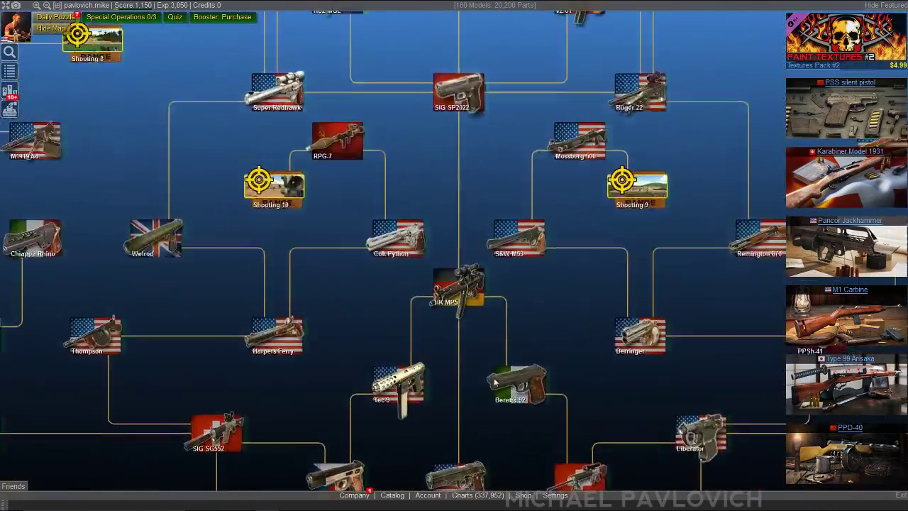
left_click(10, 70)
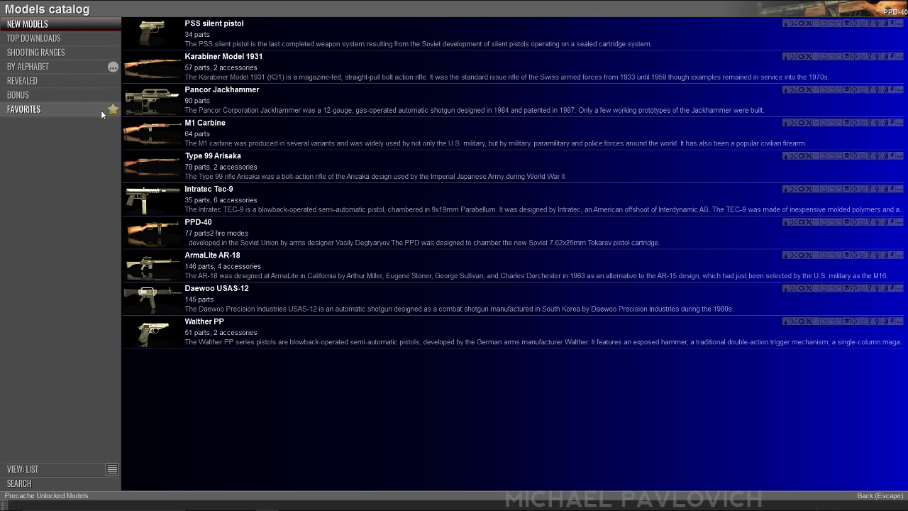
- Browse the catalog's top downloads, bonus and revealed listings for reference models
left_click(42, 37)
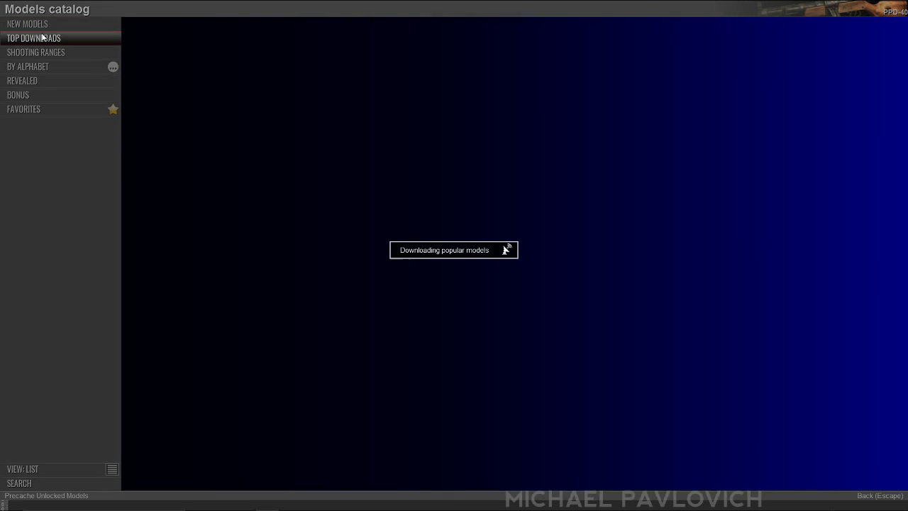
mouse_move(36, 65)
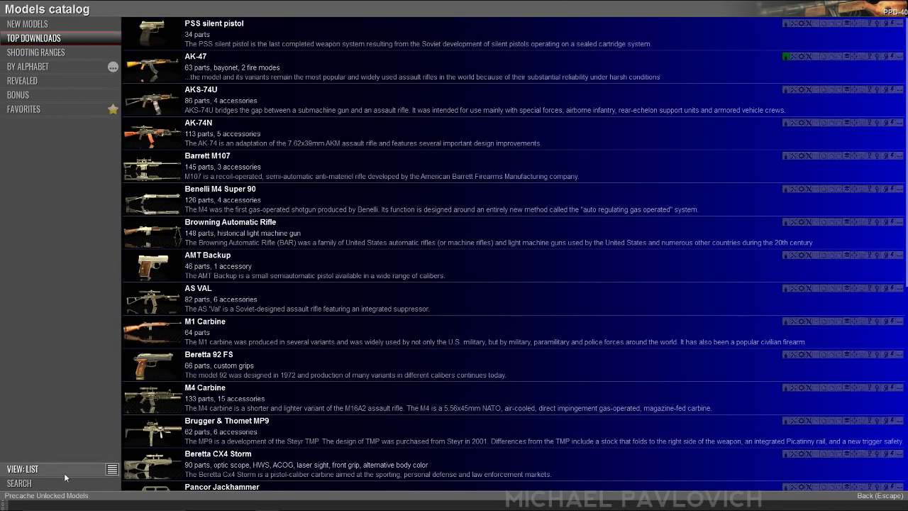
scroll(268, 327, "down", 6)
scroll(271, 335, "down", 2)
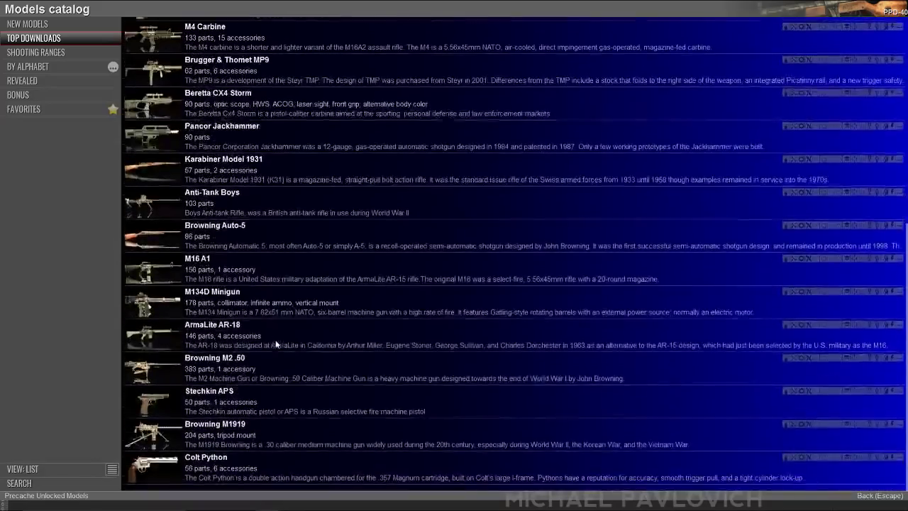
scroll(270, 336, "up", 8)
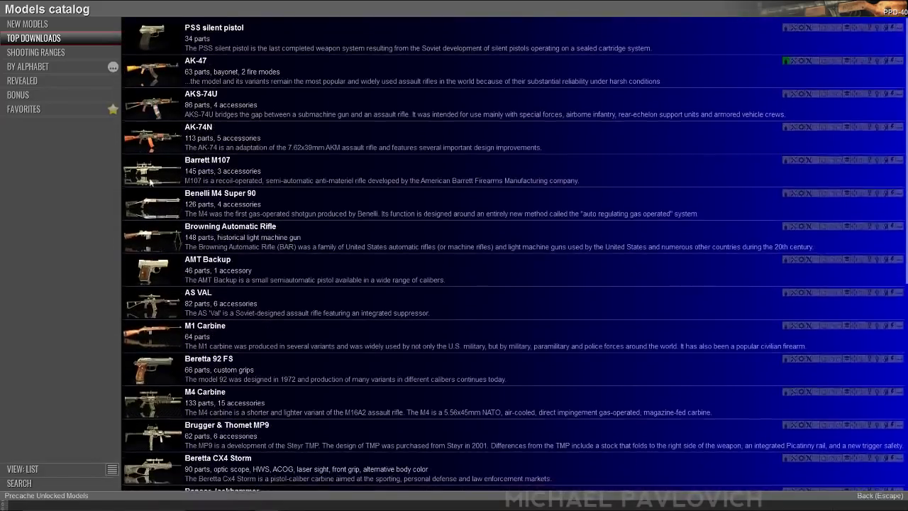
left_click(49, 110)
left_click(47, 95)
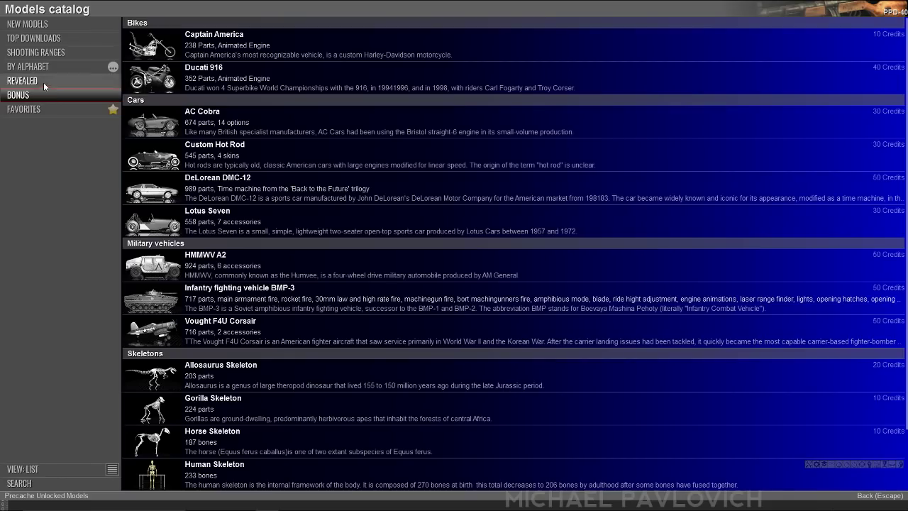
left_click(44, 83)
left_click(45, 68)
left_click(45, 69)
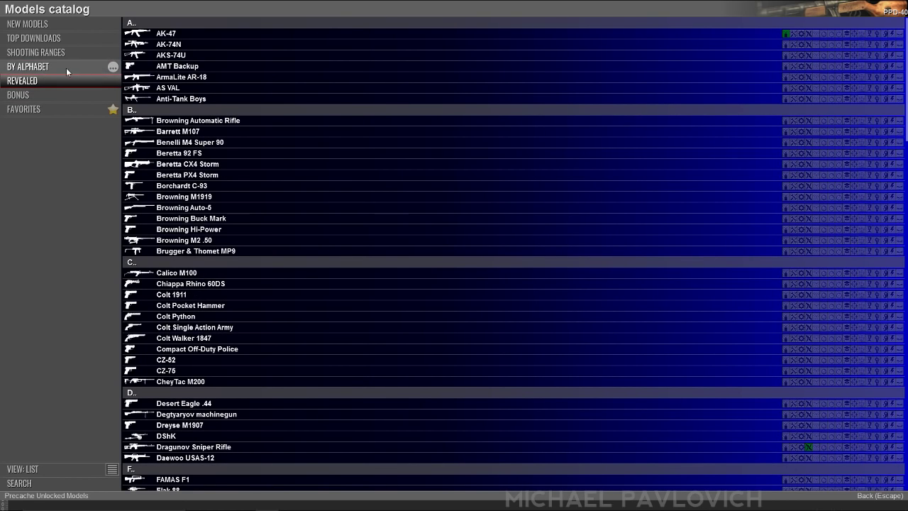
- List the catalog by country and by category, and open the FN SCAR under Assault Rifles
left_click(113, 67)
left_click(156, 127)
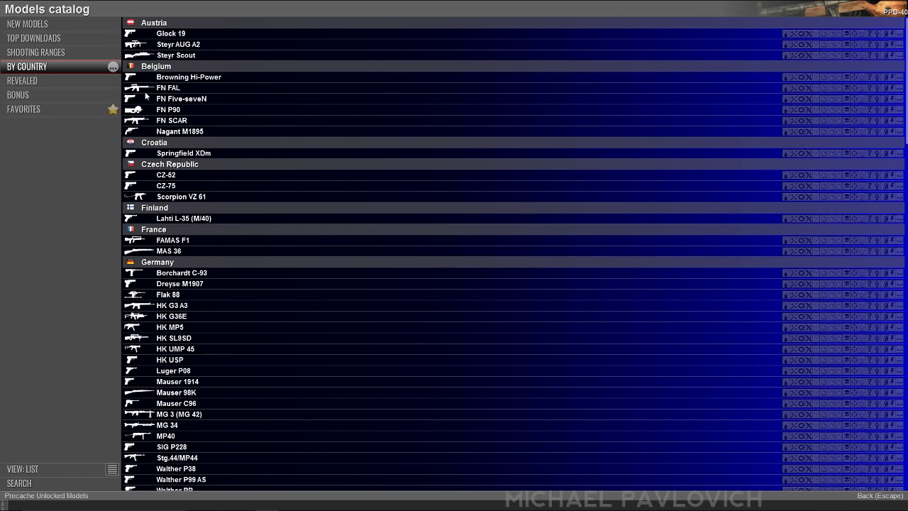
left_click(113, 67)
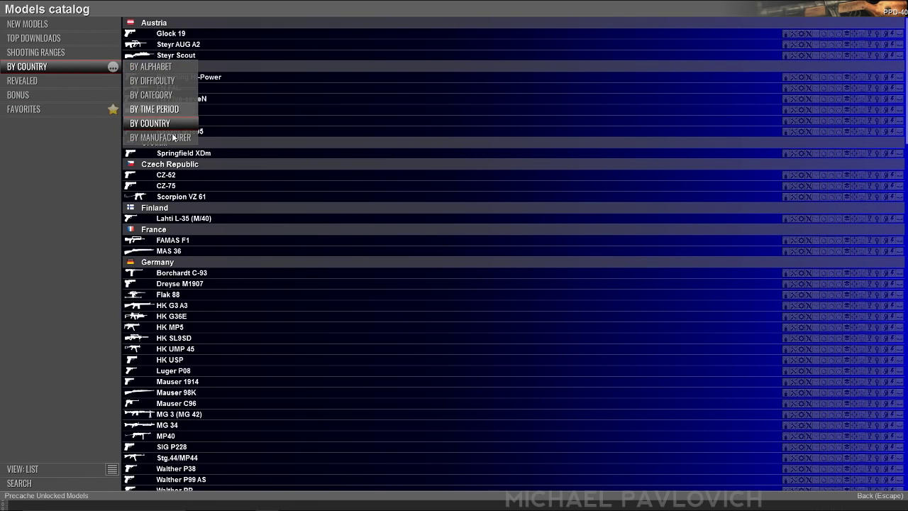
left_click(157, 94)
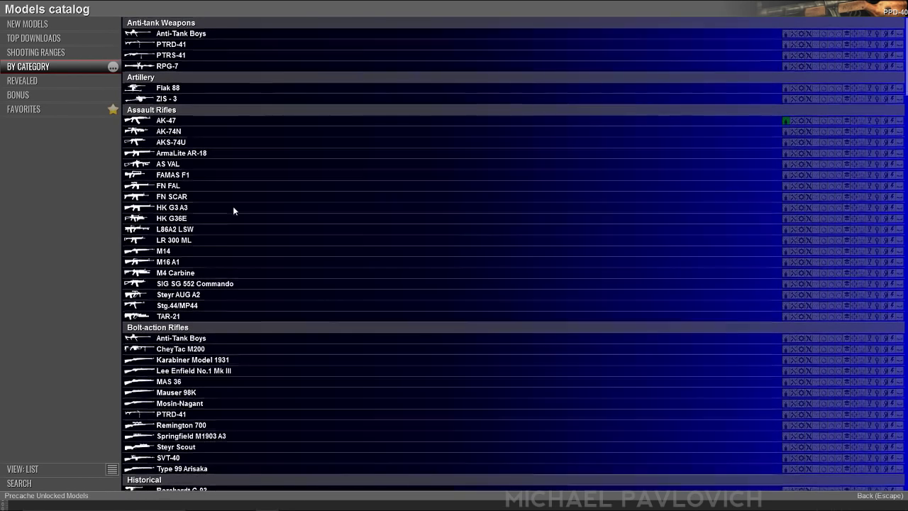
left_click(181, 200)
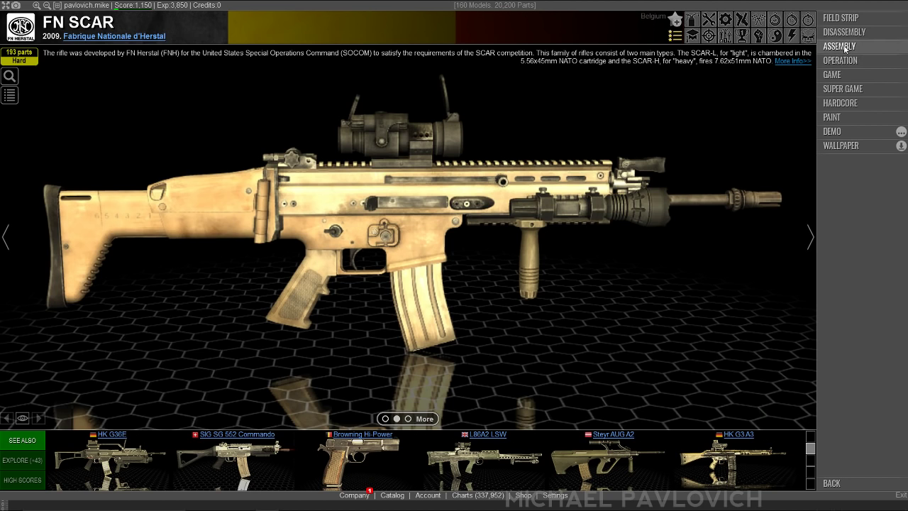
- Open the FN SCAR in Operation mode and examine the rifle up close
left_click(842, 61)
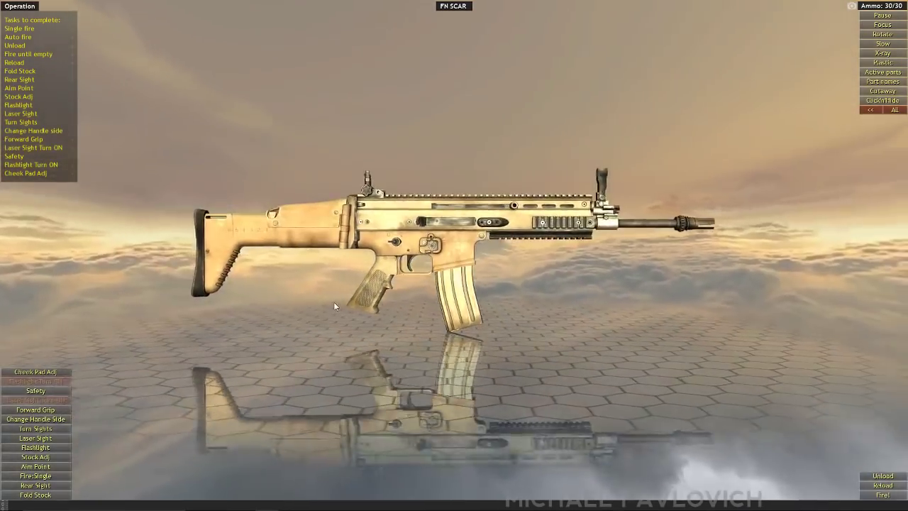
scroll(334, 303, "up", 3)
mouse_move(334, 302)
left_mouse_down()
mouse_move(369, 323)
mouse_move(345, 315)
left_mouse_up()
scroll(367, 319, "up", 2)
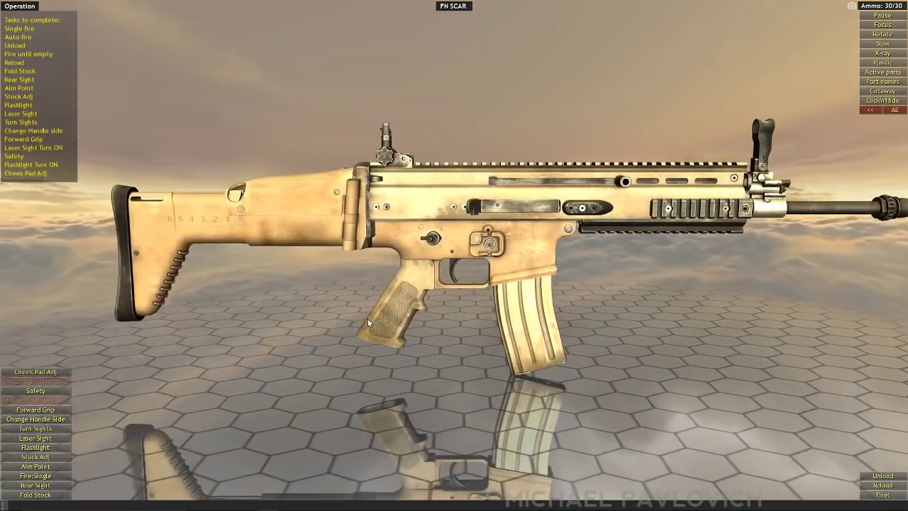
- Show the rifle in X-ray 1 view and fire four single rounds to study its mechanism
left_click(883, 57)
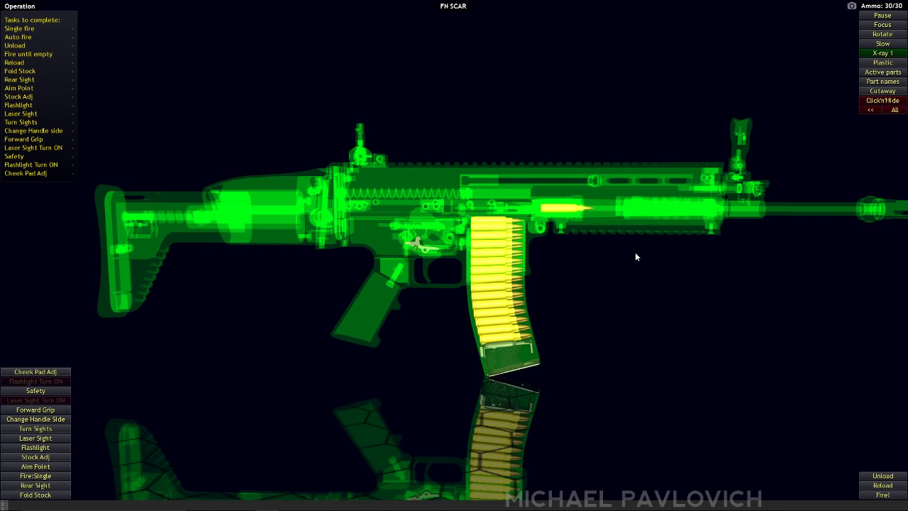
left_click(882, 495)
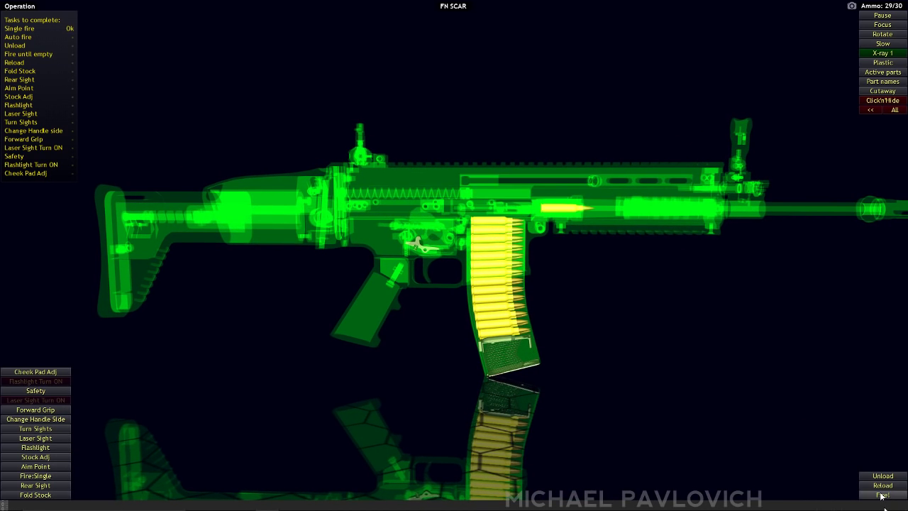
left_click(883, 495)
left_click(883, 494)
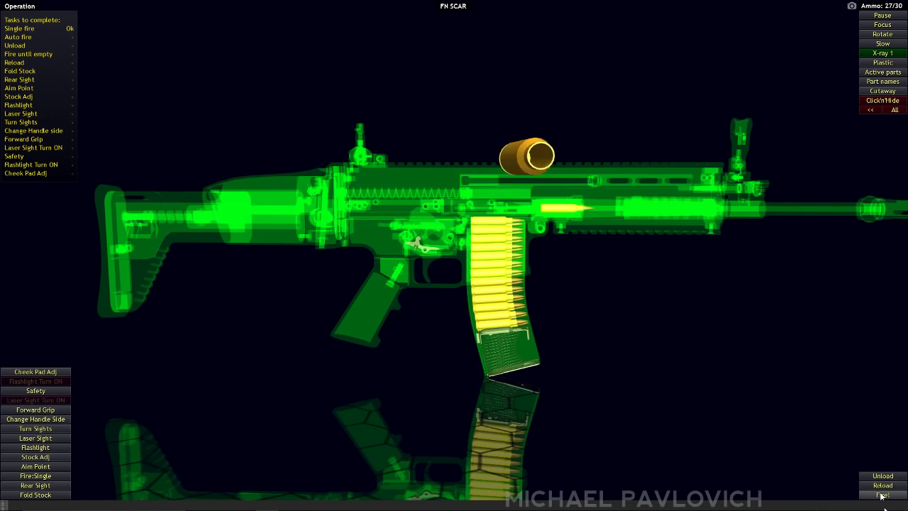
left_click(883, 494)
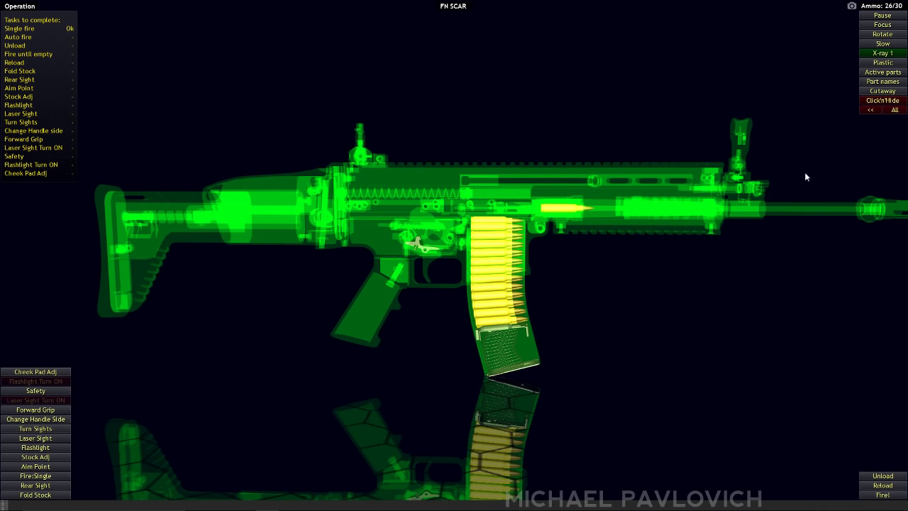
- Change the rifle's X-ray view to X-ray 4
left_click(880, 54)
left_click(882, 54)
left_click(882, 54)
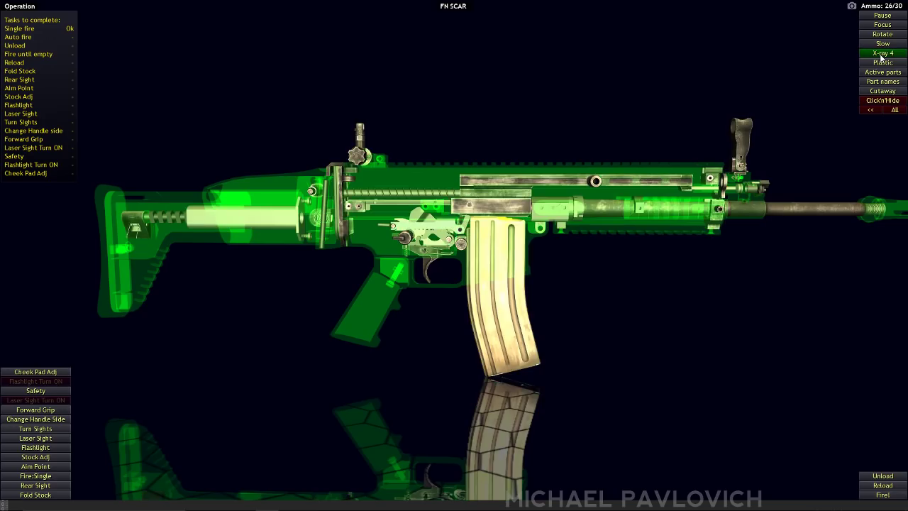
- Turn off the X-ray view, show the FN SCAR in cutaway, and examine the receiver and magazine up close
left_click(883, 54)
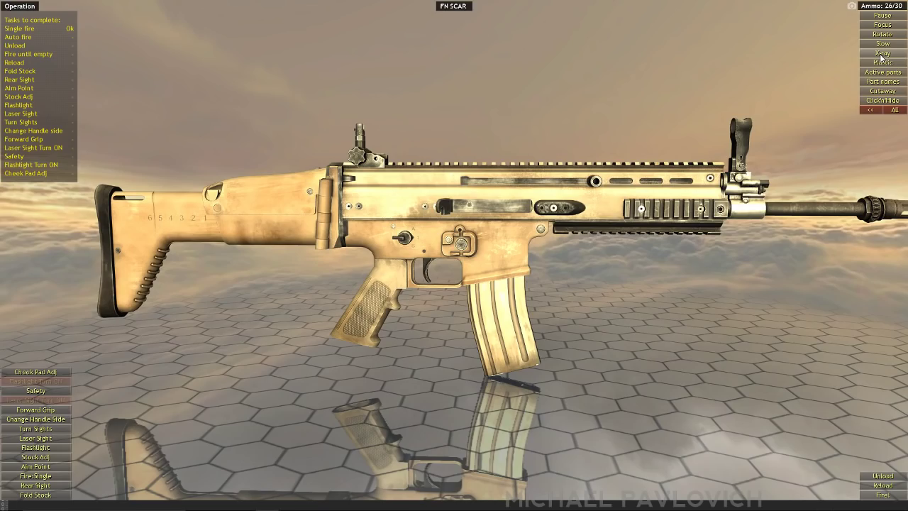
left_click(881, 92)
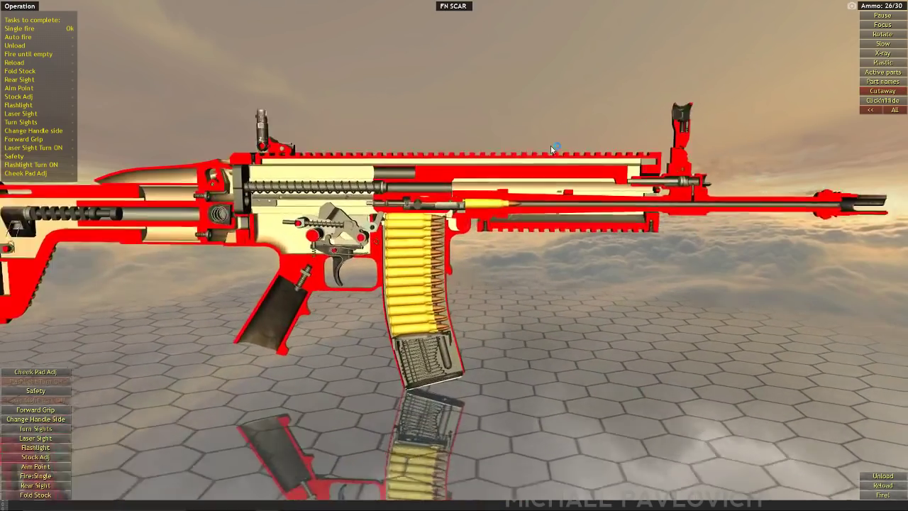
scroll(492, 211, "down", 2)
left_click_drag(492, 210, 578, 211)
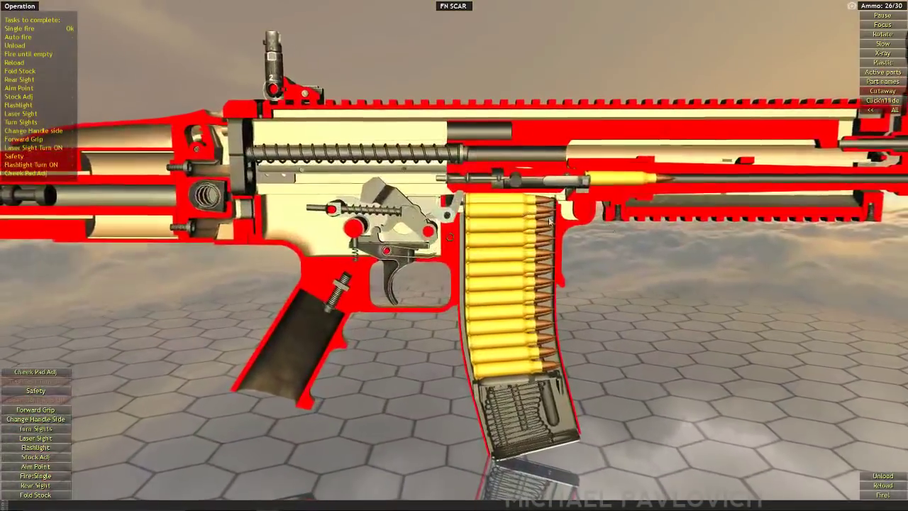
left_click_drag(805, 205, 736, 206)
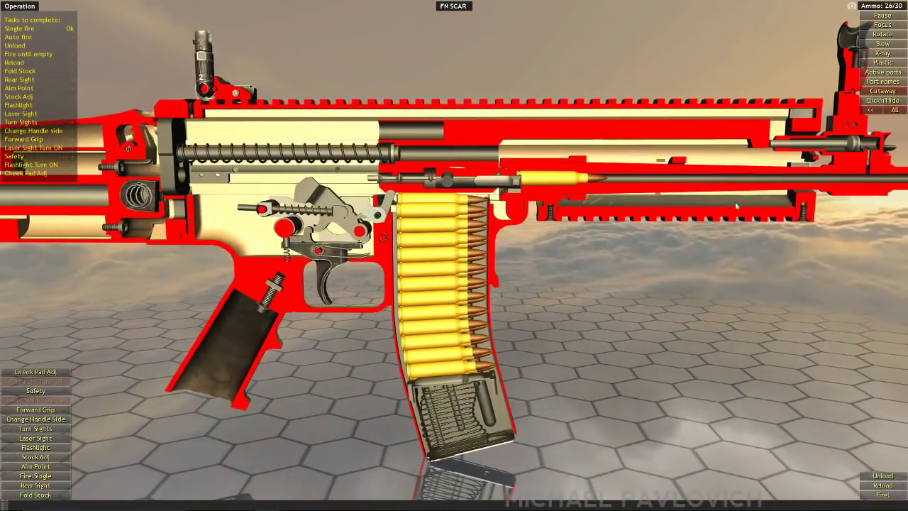
- Fire four single rounds in cutaway, the last two at Slow x10 speed, to study the firing cycle
left_click(881, 494)
left_click(882, 494)
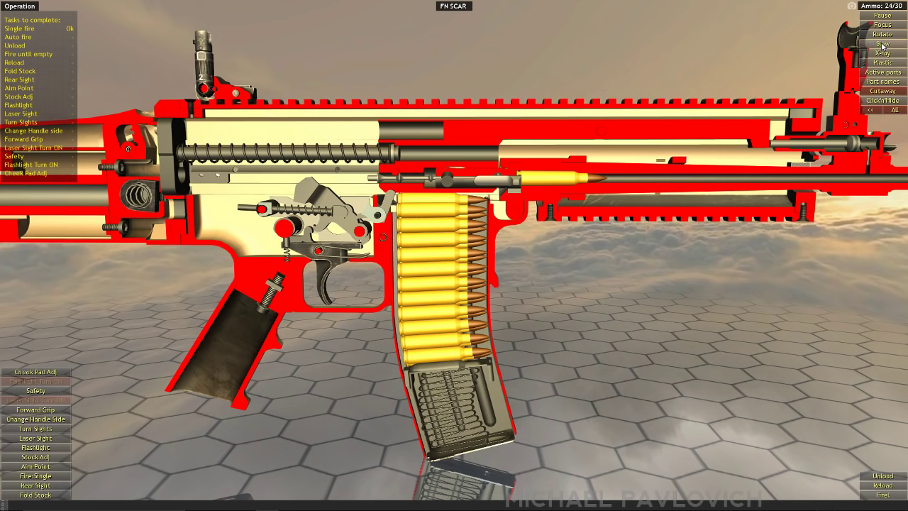
left_click(881, 495)
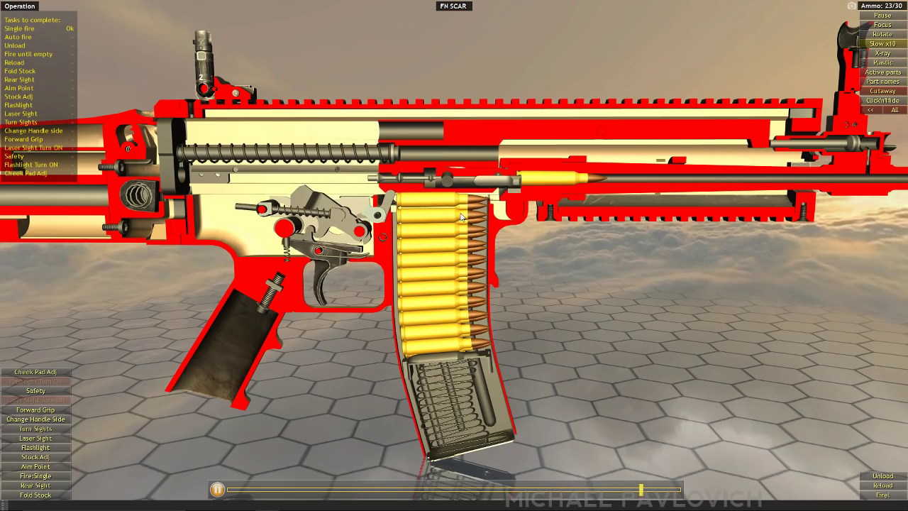
left_click_drag(461, 174, 561, 275)
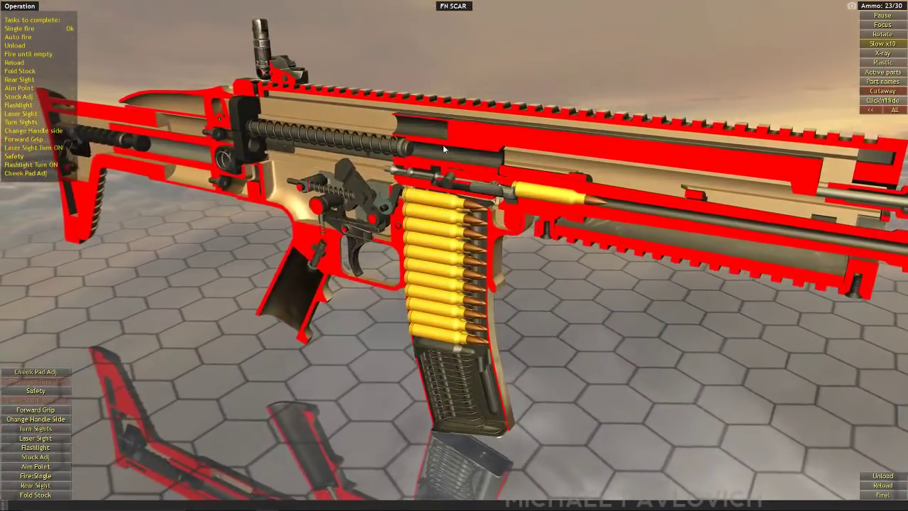
left_click(879, 496)
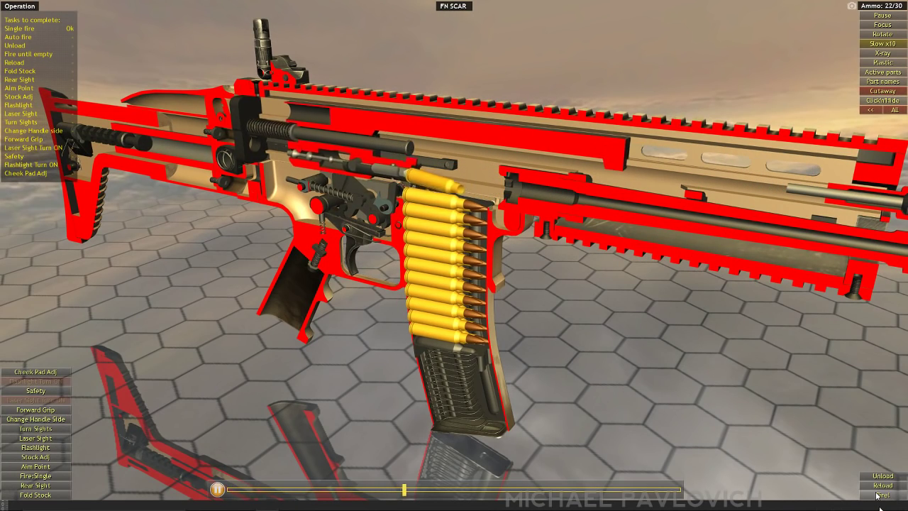
left_click_drag(620, 362, 667, 349)
- Compare the cutaway with the rifle's exterior, leave the cutaway off, and examine the whole rifle from behind
left_click(877, 91)
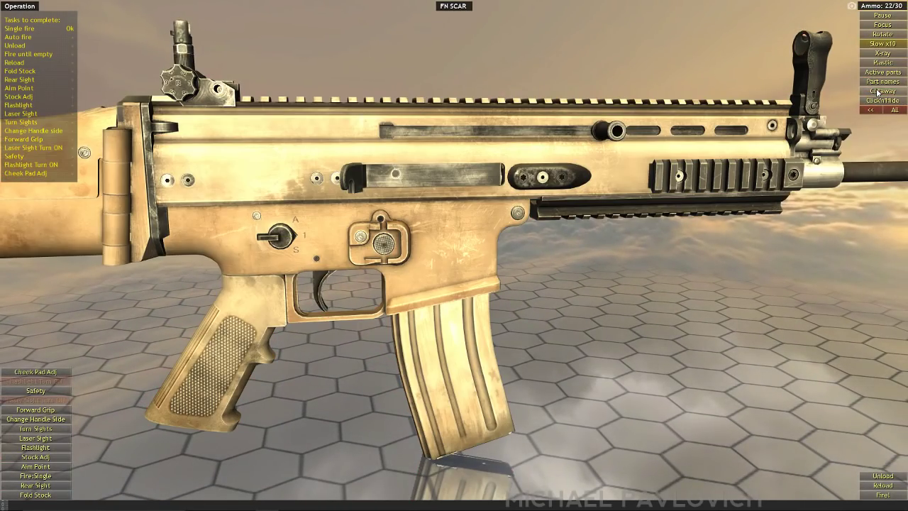
left_click(882, 93)
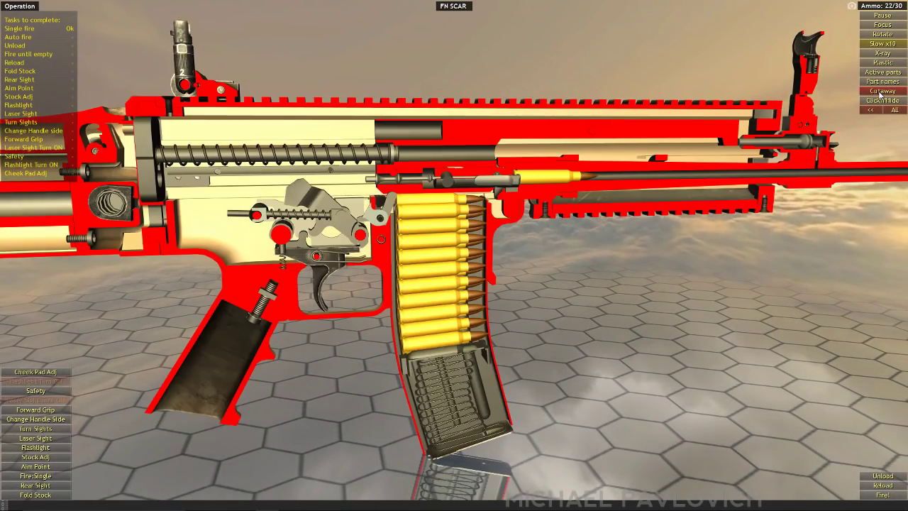
left_click(880, 93)
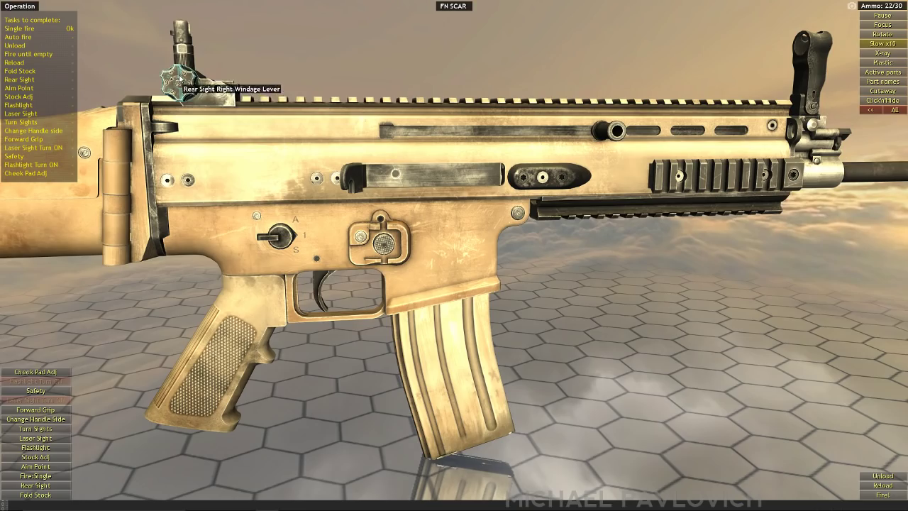
left_click_drag(154, 337, 212, 344)
scroll(202, 350, "up", 2)
scroll(199, 348, "down", 4)
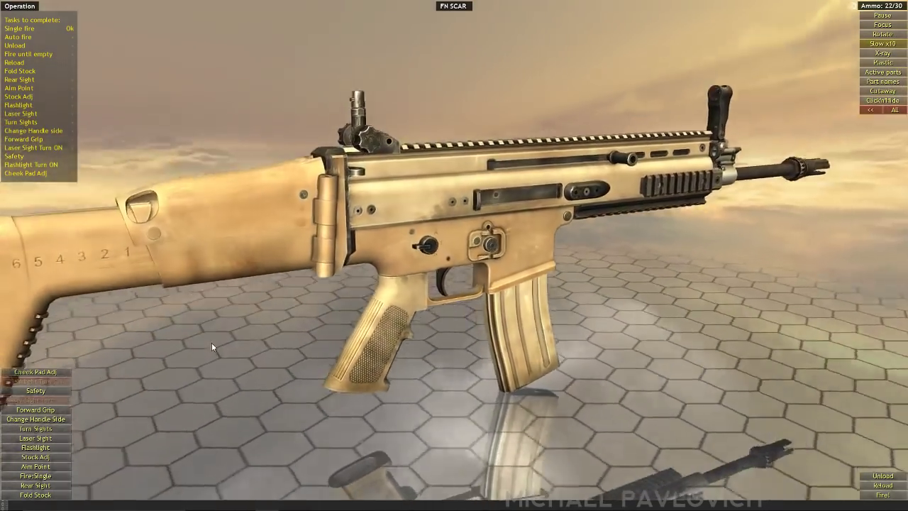
- Operate the cheek pad adjustment and safety, attach the forward grip, and return playback to normal speed
left_click(55, 371)
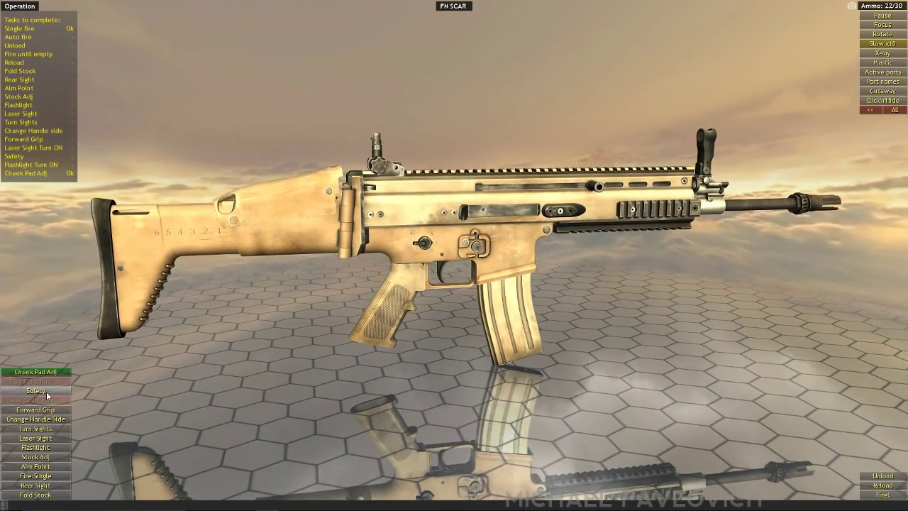
left_click(48, 394)
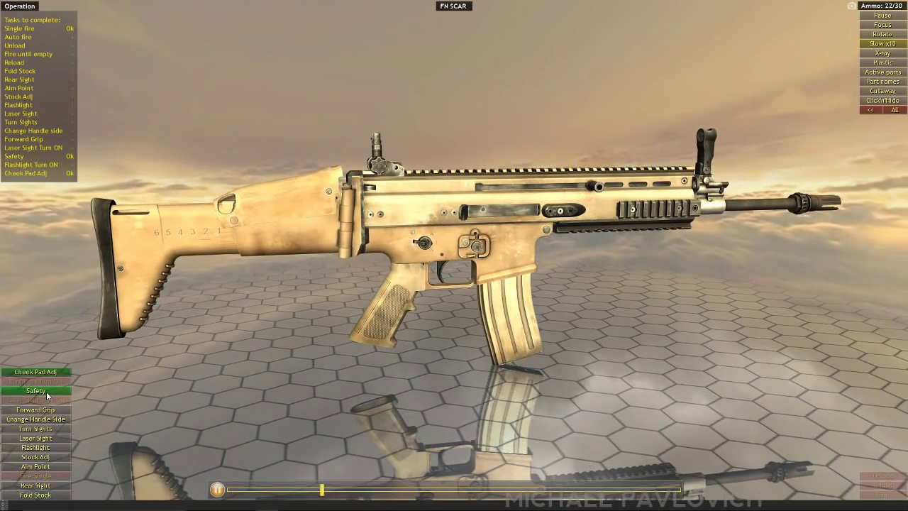
left_click(45, 412)
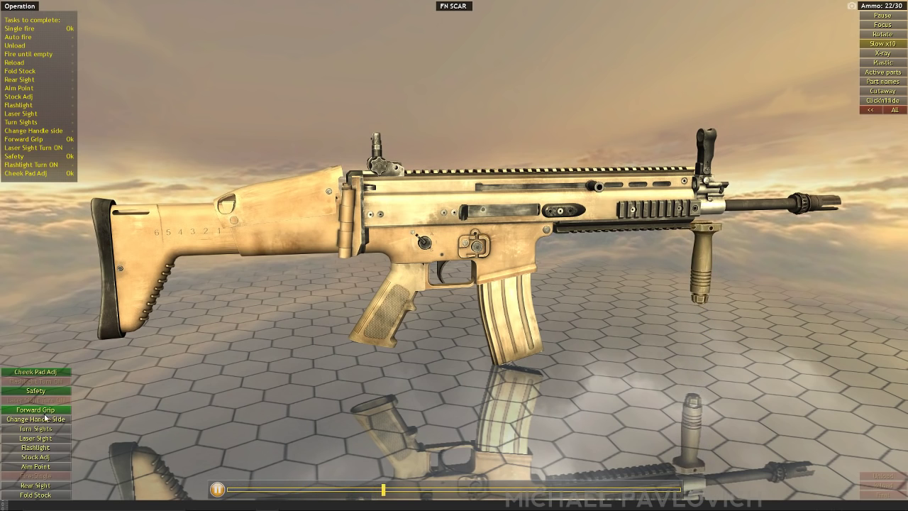
left_click(884, 44)
left_click(896, 47)
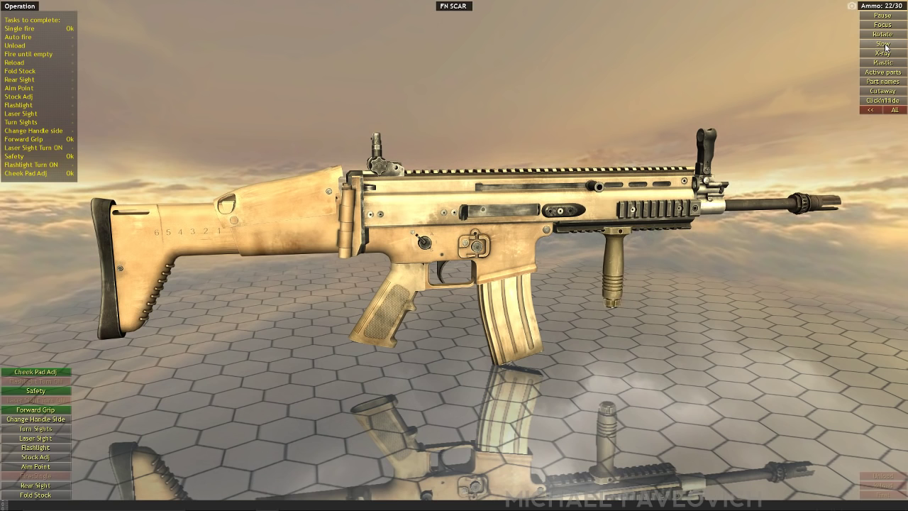
- Change the handle side, turn the sights, and attach the laser sight to the rifle
left_click(27, 420)
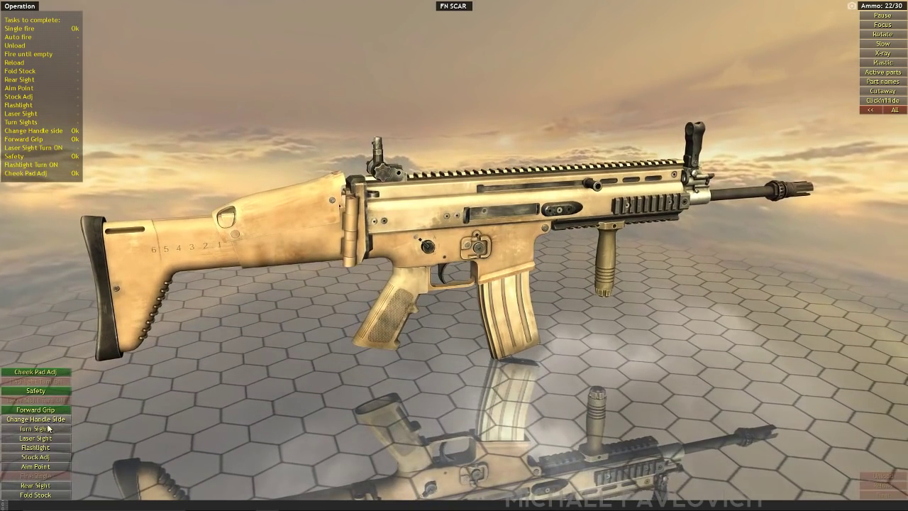
left_click(37, 430)
left_click(40, 430)
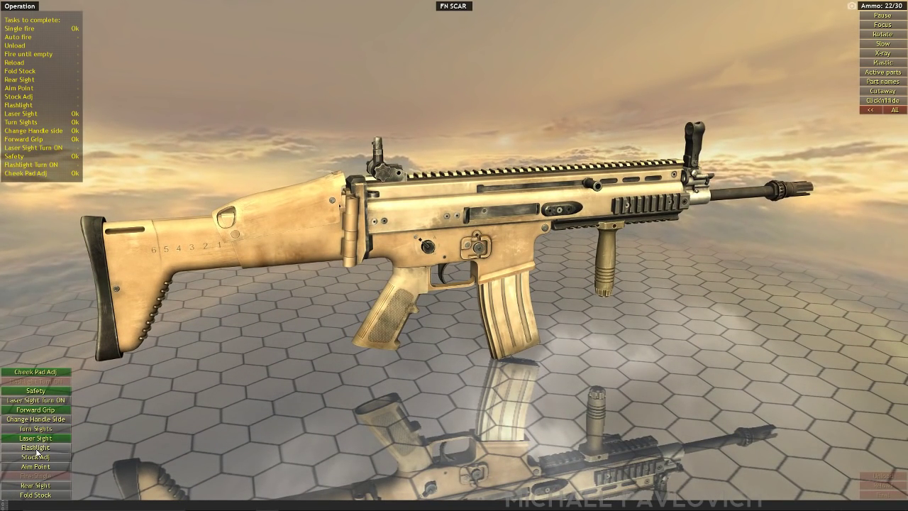
left_click_drag(136, 425, 453, 387)
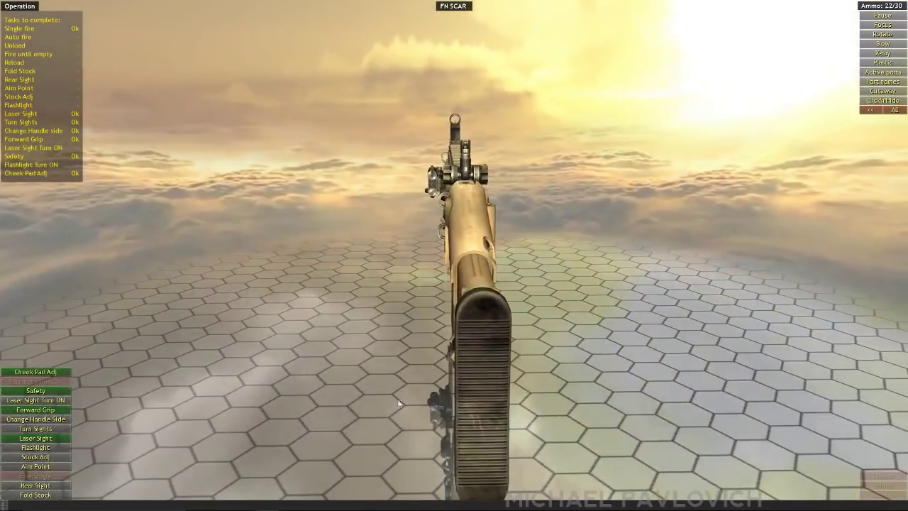
- Attach the flashlight and Aim Point optic, and adjust the stock and rear sight
left_click(59, 449)
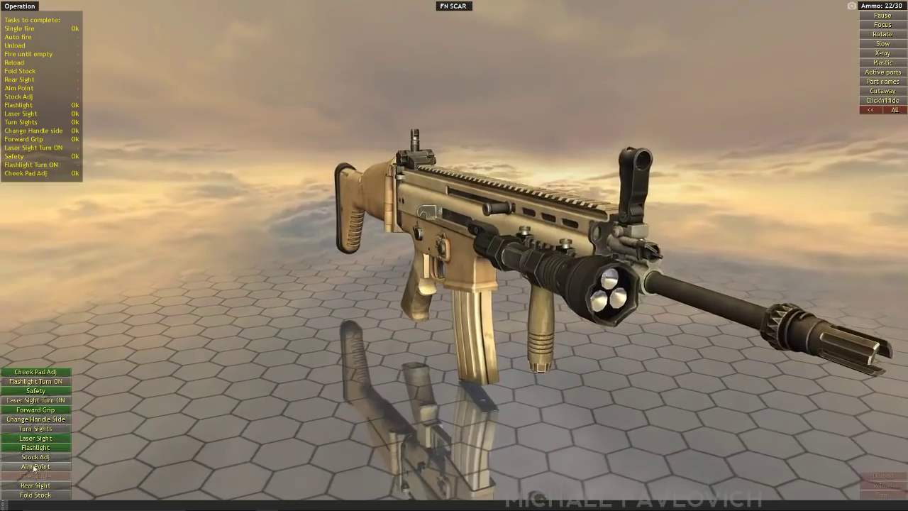
left_click(37, 458)
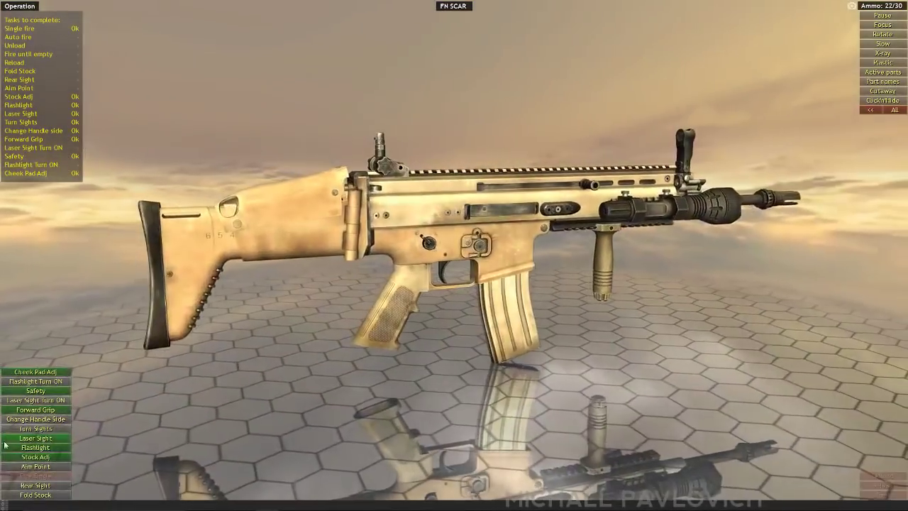
left_click(44, 467)
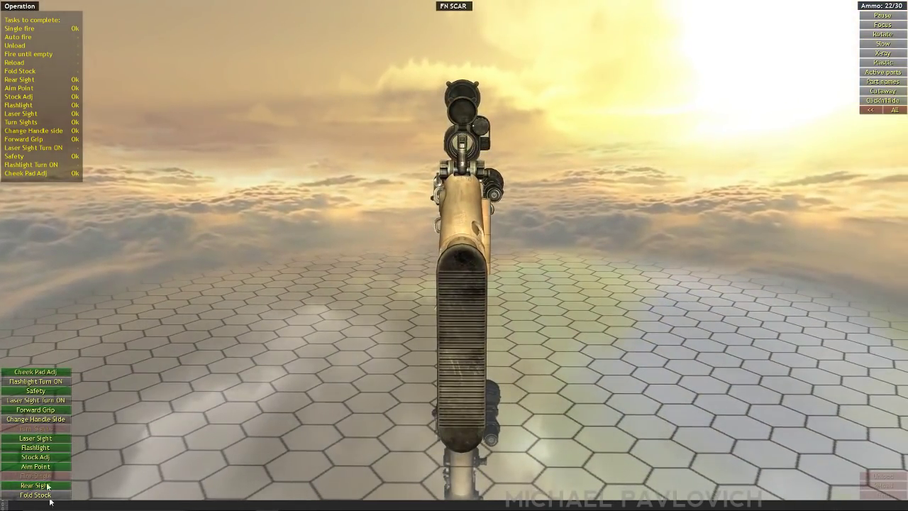
- Fold the rifle's stock to study its hinge, and unfold it again
left_click(38, 494)
left_click(38, 494)
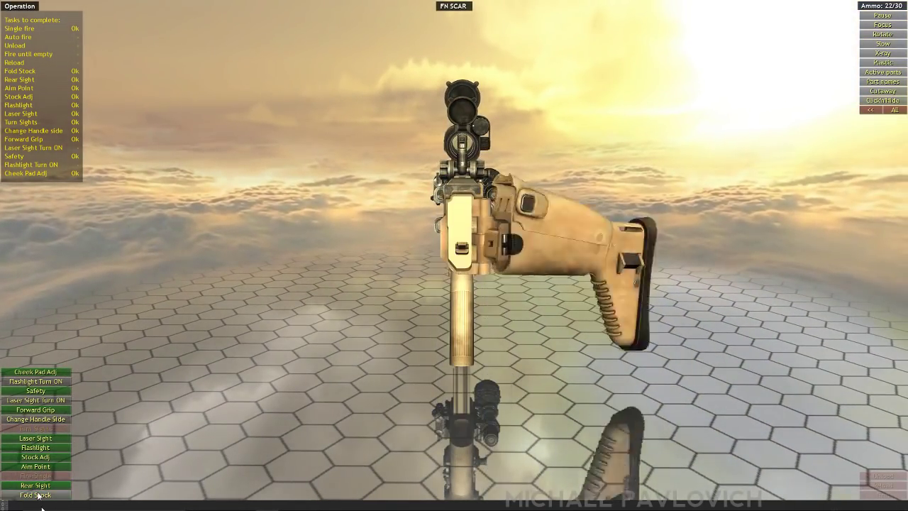
left_click(37, 494)
left_click(39, 498)
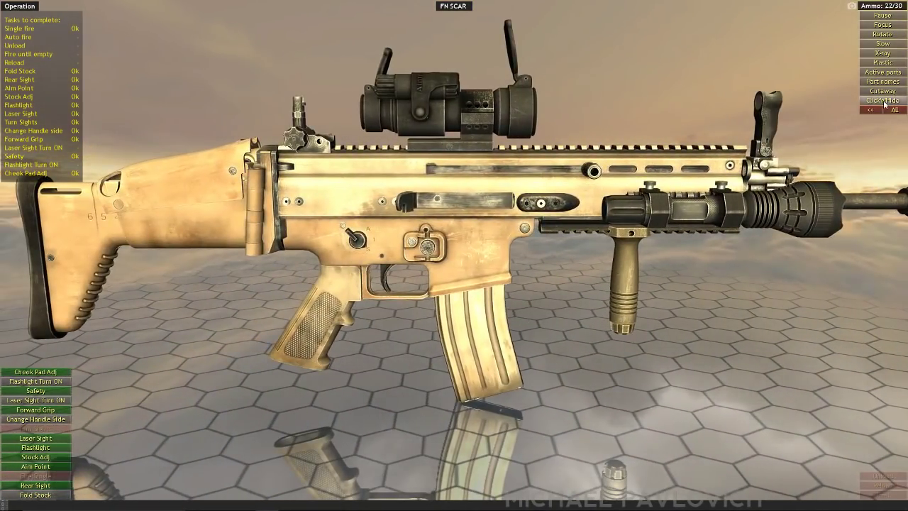
- Use Click'n'Hide to hide the lower receiver, magazine body, upper receiver and bolt carrier, exposing the internal mechanism
left_click(885, 102)
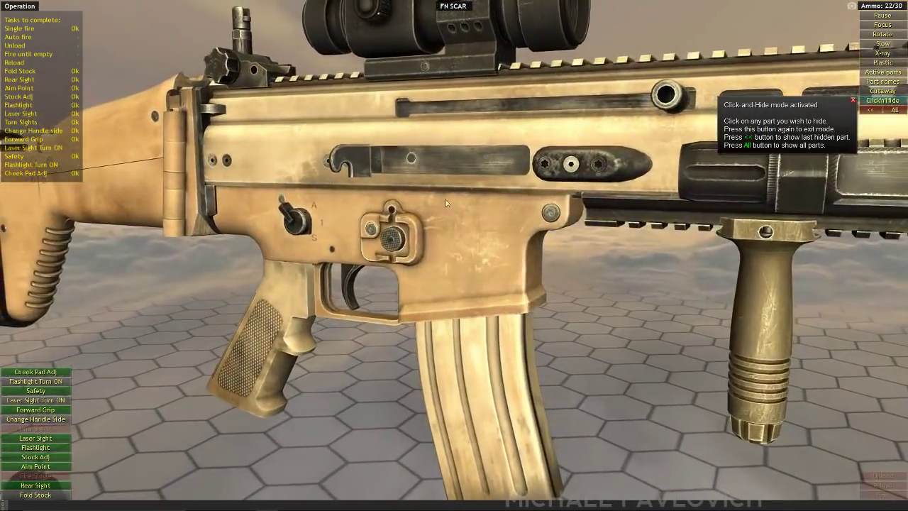
left_click(447, 203)
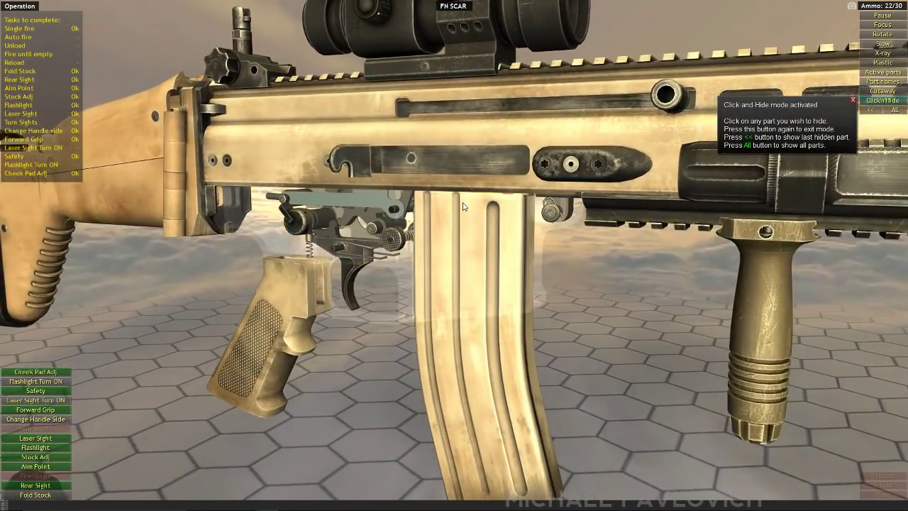
left_click_drag(414, 245, 490, 278)
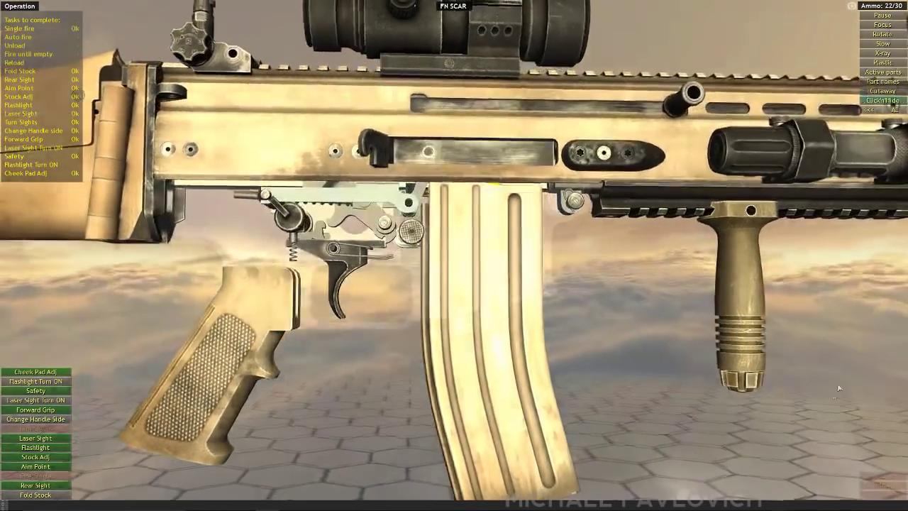
left_click(506, 239)
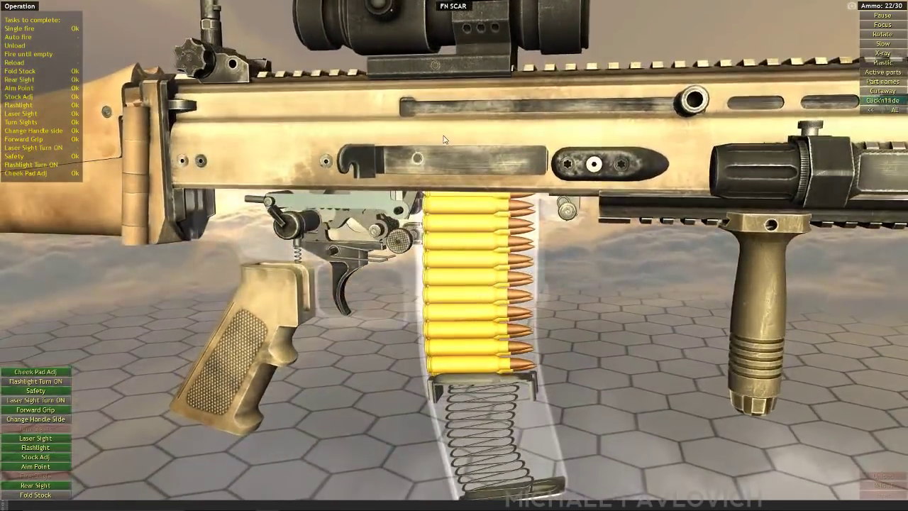
left_click(391, 181)
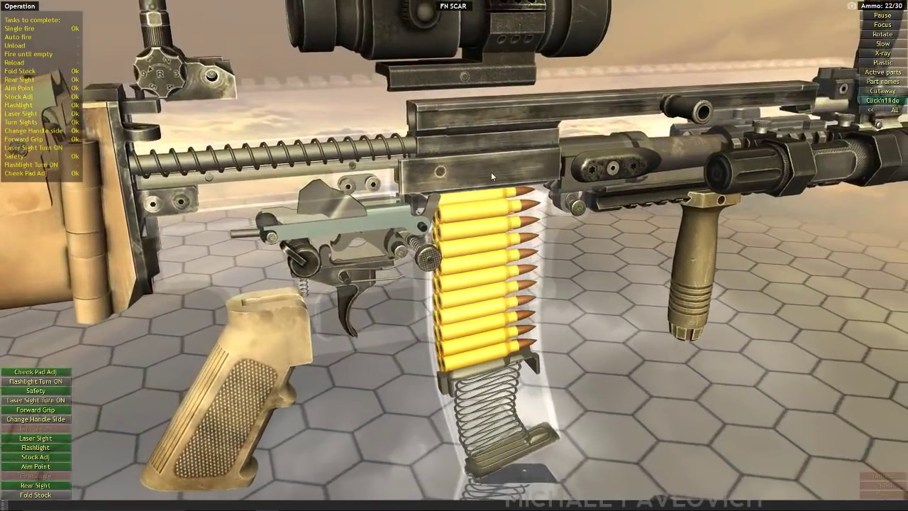
left_click(491, 171)
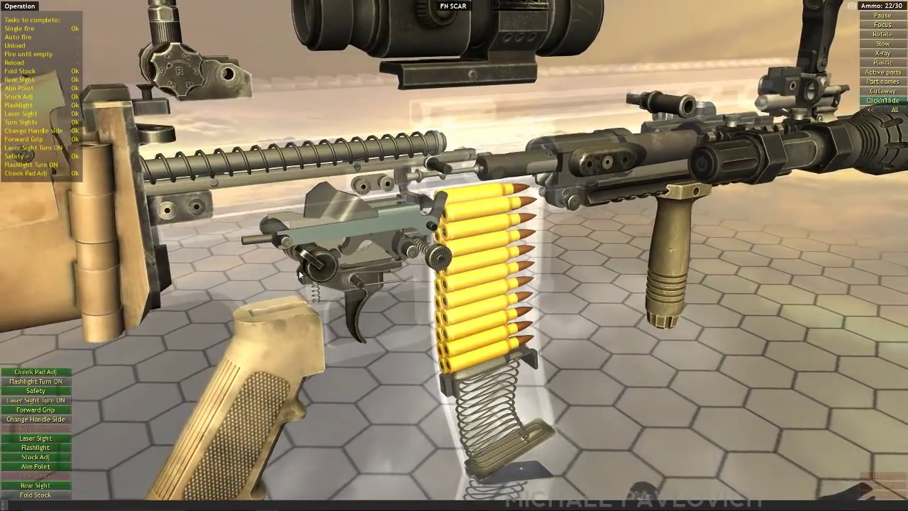
- Exit the FN SCAR session and open the related FN P90 in Operation mode
key("Escape")
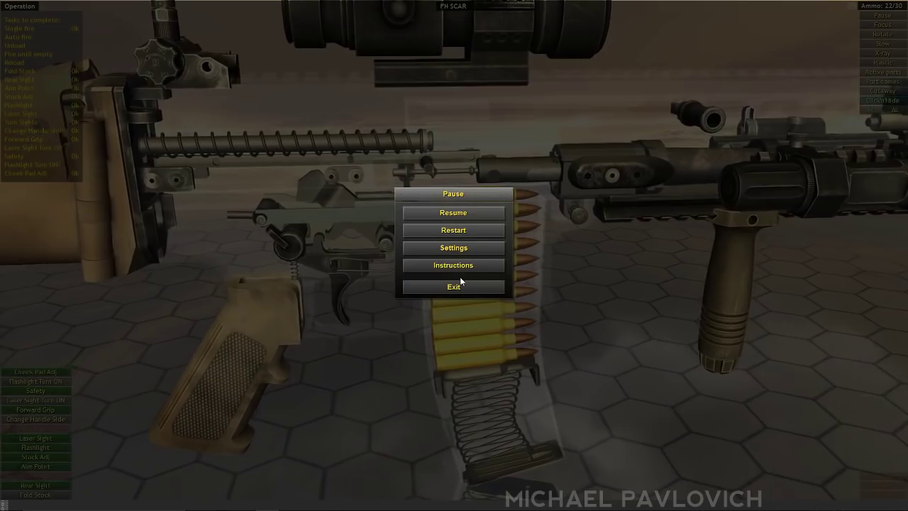
left_click(458, 287)
key("Escape")
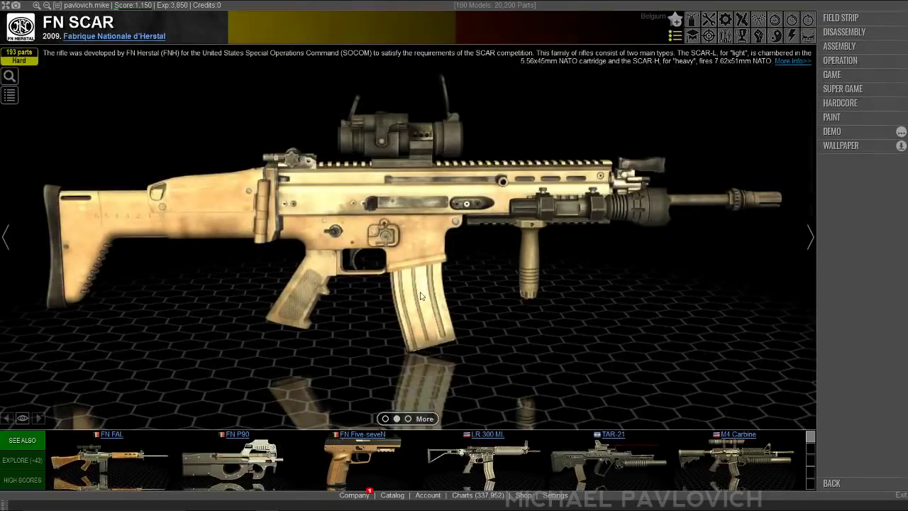
left_click(245, 460)
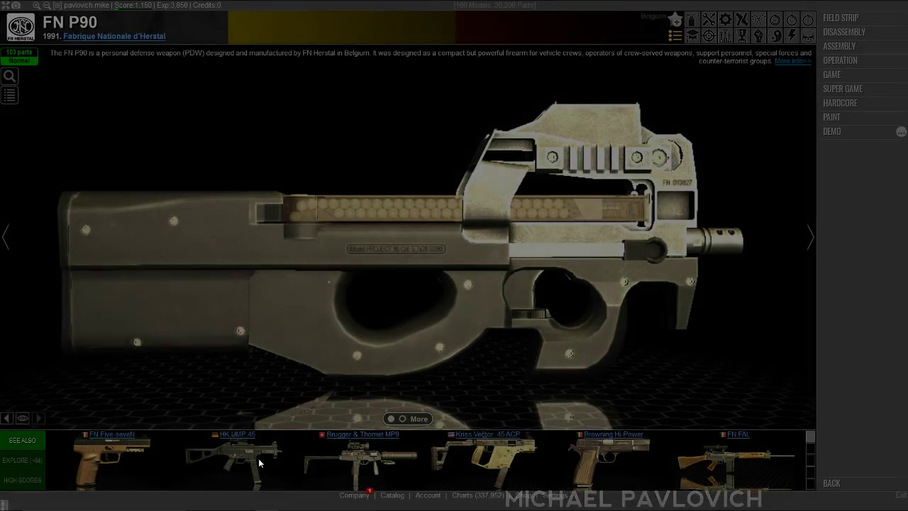
left_click(848, 61)
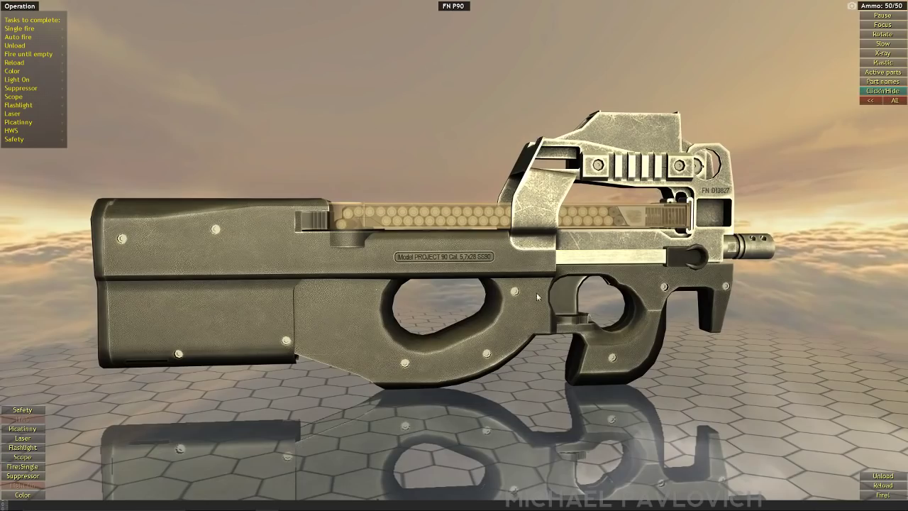
- Hide the FN P90's outer shell and magazine body to expose the cartridges and internal mechanism
left_click(391, 276)
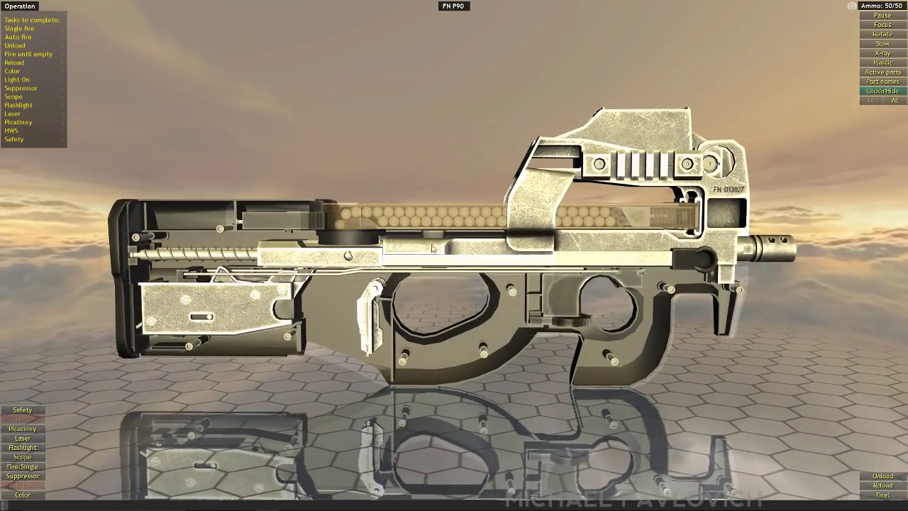
left_click_drag(432, 245, 515, 271)
left_click(352, 243)
left_click_drag(352, 244, 385, 212)
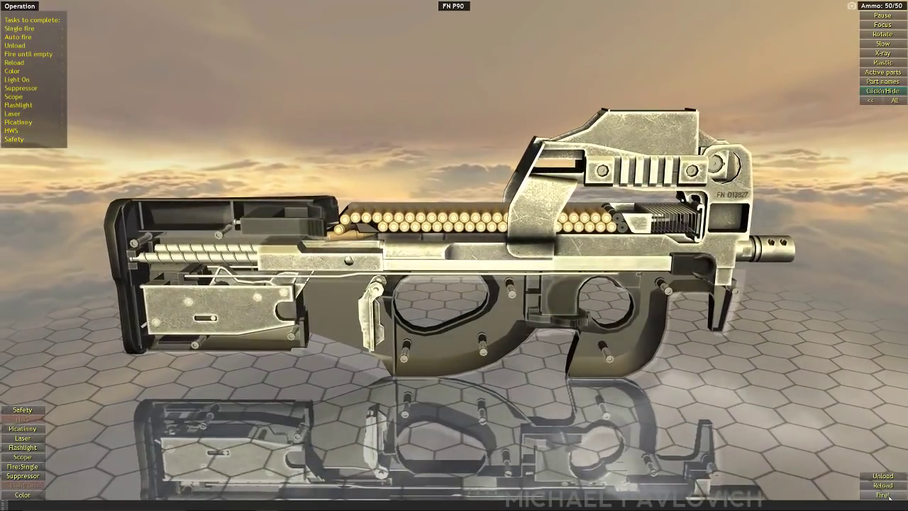
- Fire three single shots with the FN P90 to study how its cartridges feed
left_click(883, 494)
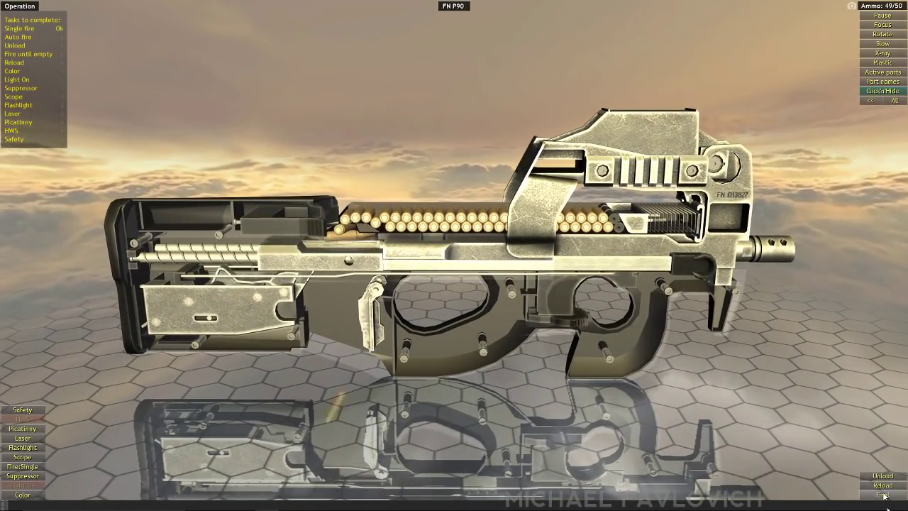
left_click(883, 494)
left_click(883, 495)
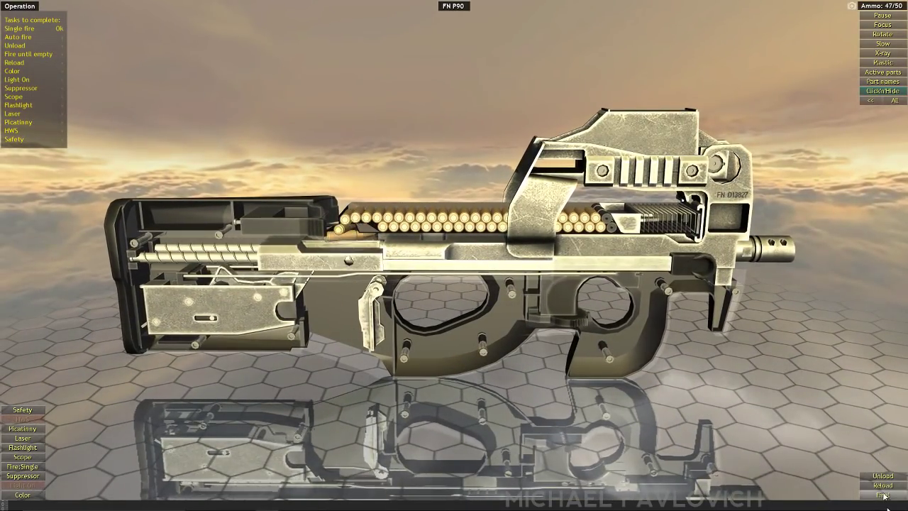
- Slow the simulation down to x10 and fire another round, studying the P90's firing cycle from an angle
left_click(883, 54)
left_click(885, 54)
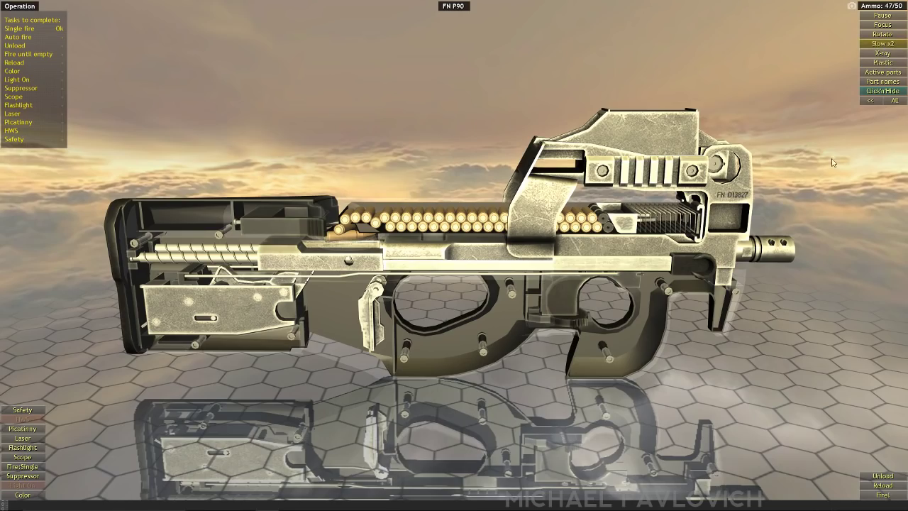
left_click_drag(833, 162, 873, 153)
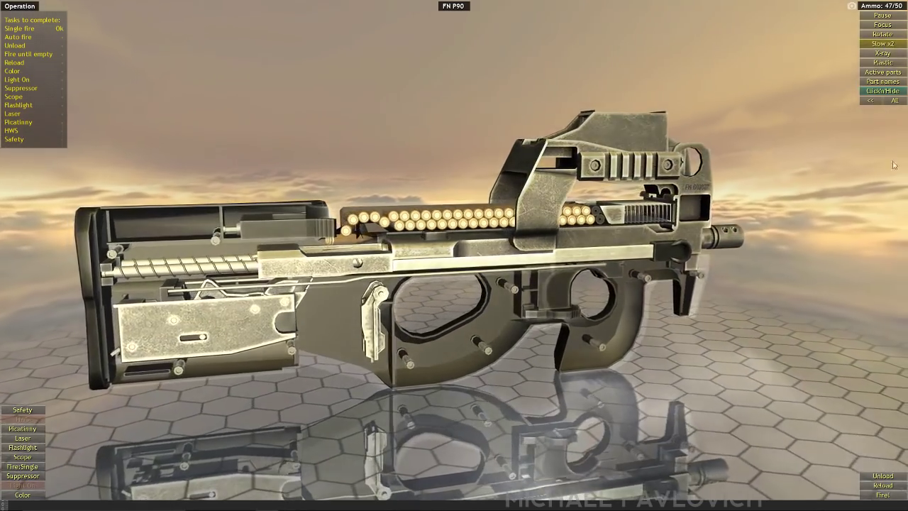
left_click(883, 495)
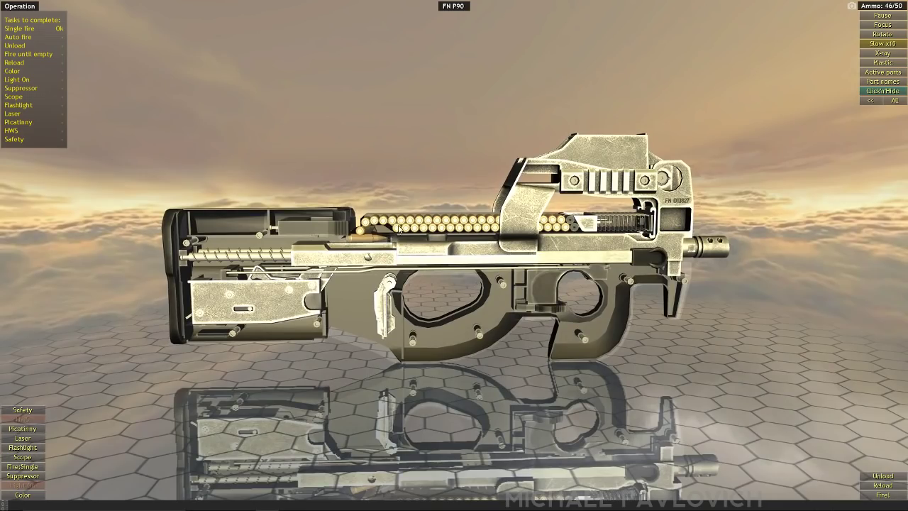
left_click_drag(527, 240, 502, 231)
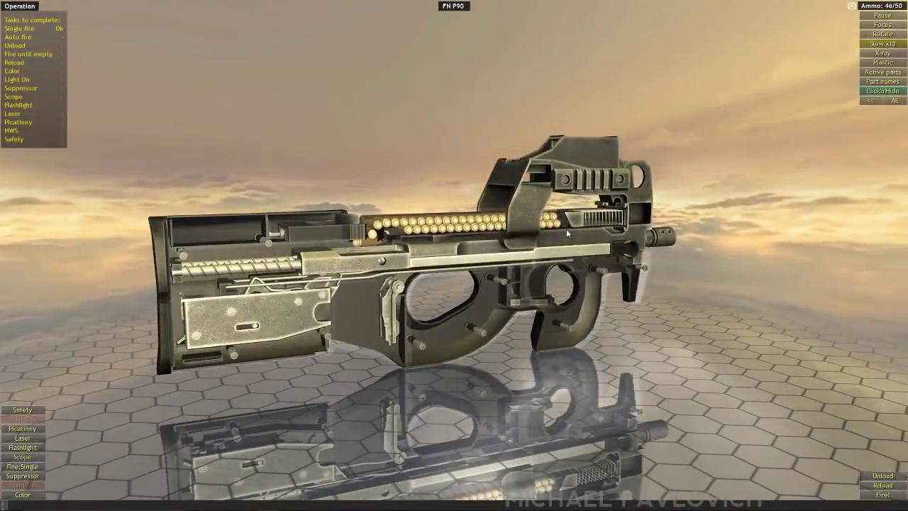
- Exit the FN P90 session and open the models catalog
key("Escape")
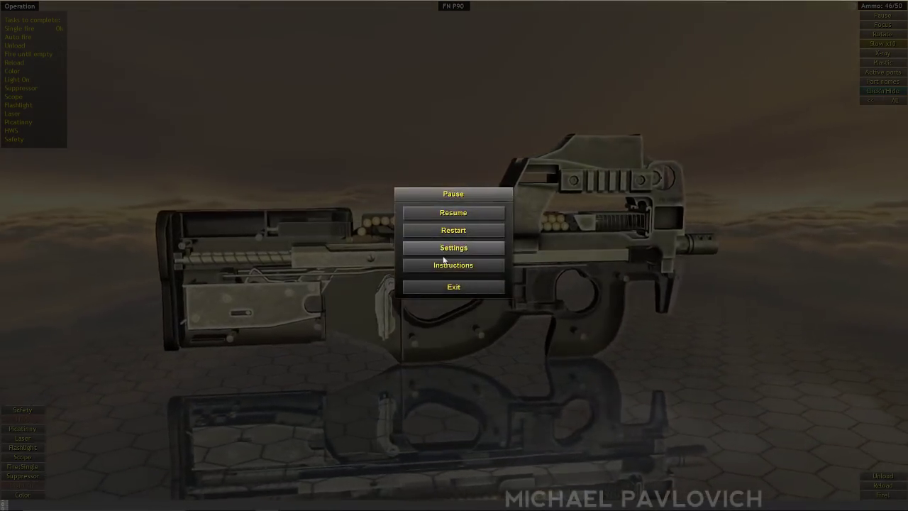
left_click(450, 286)
left_click(436, 290)
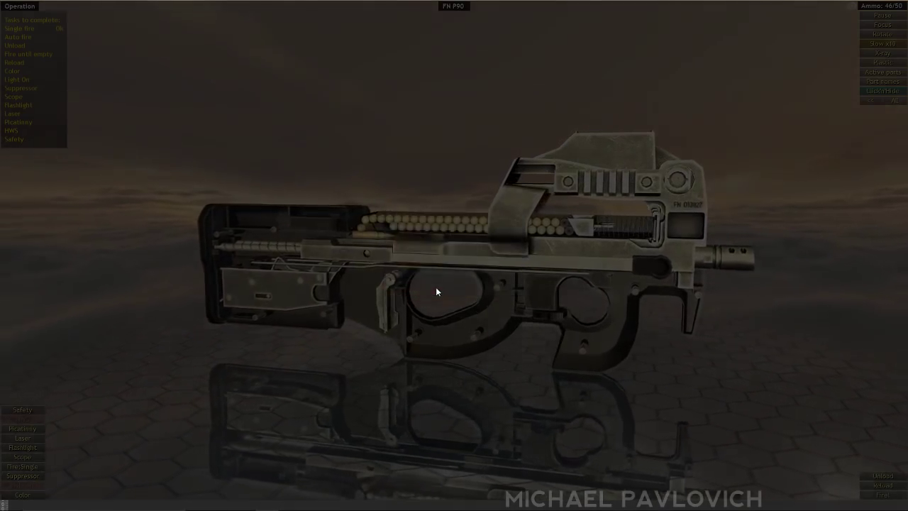
left_click(10, 95)
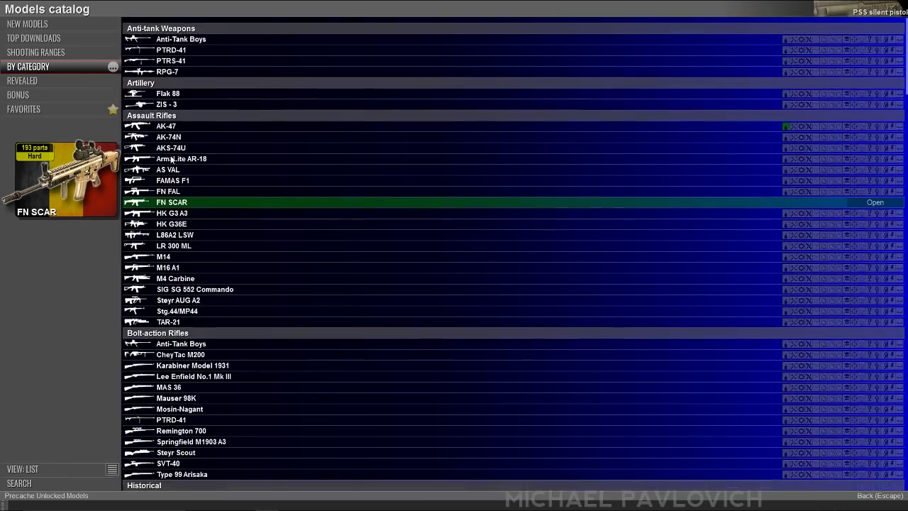
- Browse the models catalog by category for the ZIS-3 field gun and open it in Operation mode
scroll(235, 253, "down", 9)
scroll(235, 252, "down", 9)
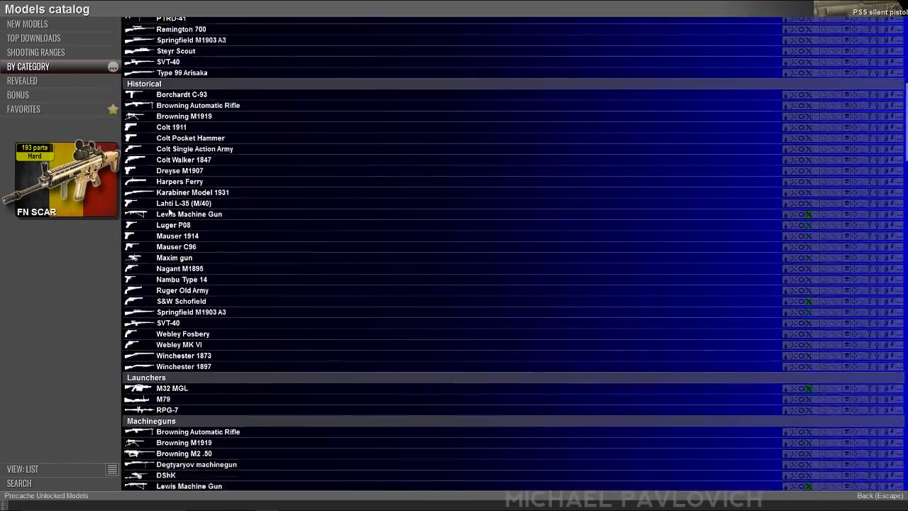
scroll(174, 220, "down", 5)
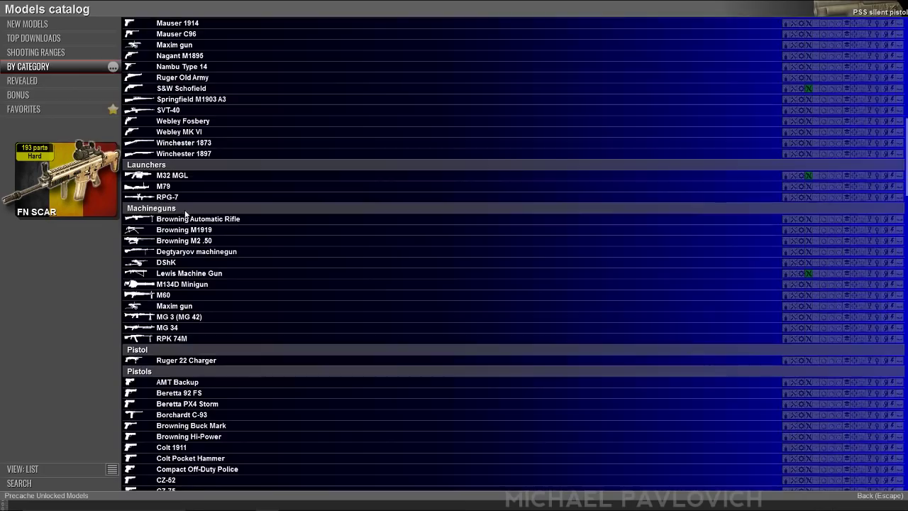
scroll(188, 211, "down", 10)
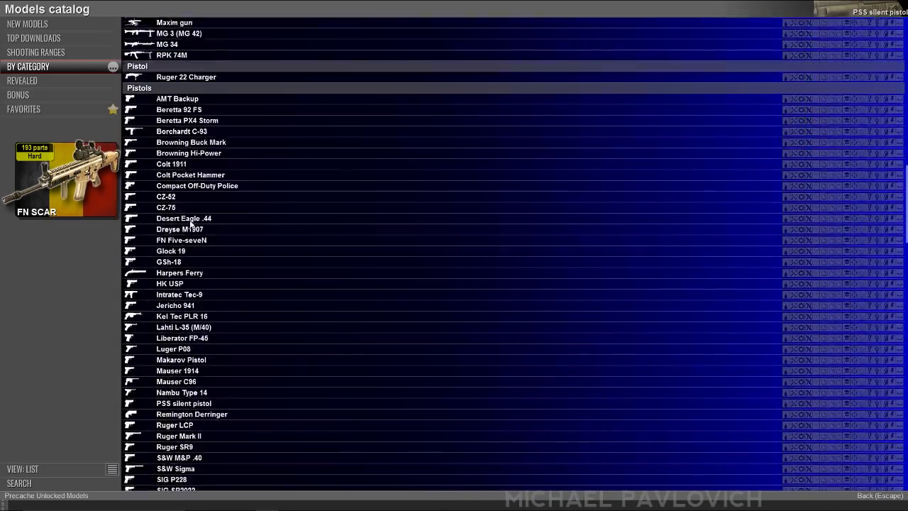
scroll(206, 250, "down", 12)
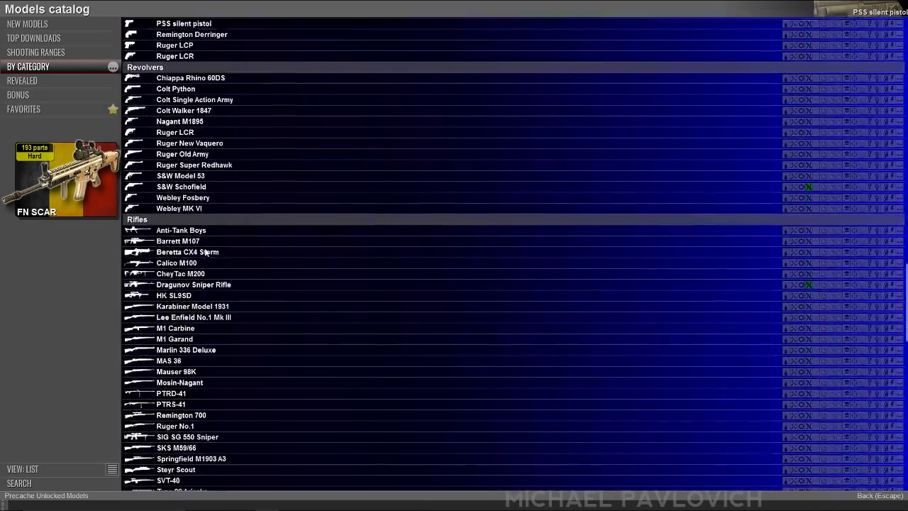
scroll(220, 274, "down", 13)
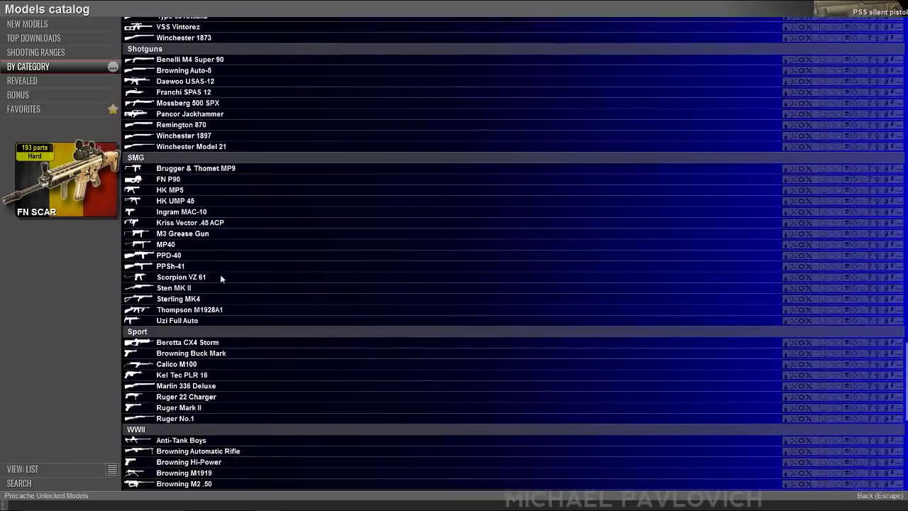
scroll(227, 291, "down", 5)
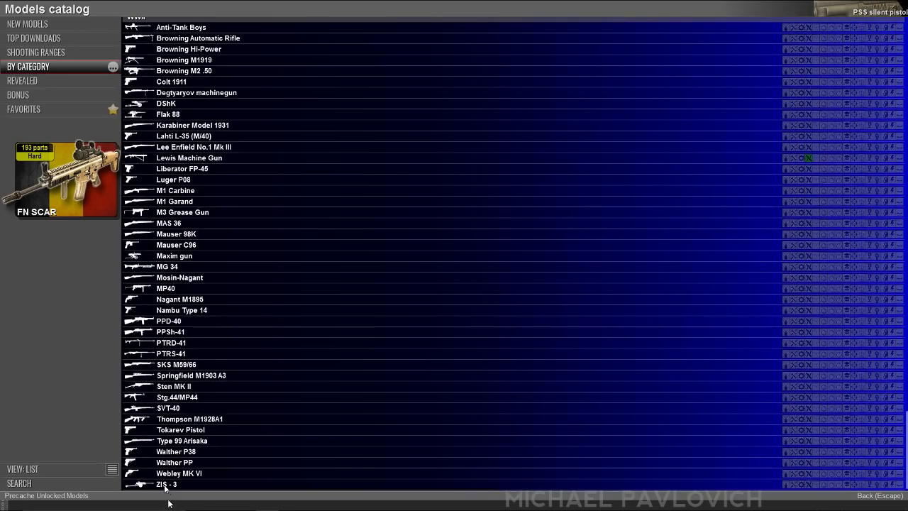
left_click(164, 485)
left_click(875, 484)
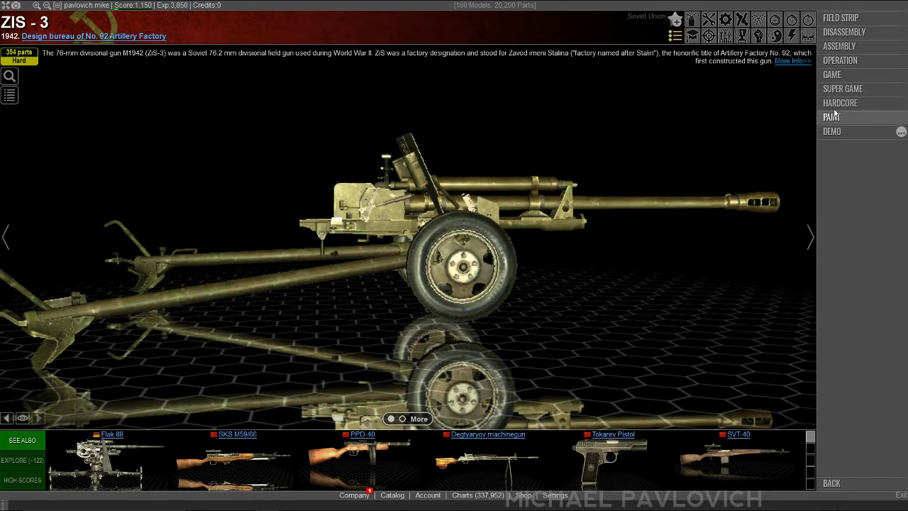
left_click(840, 61)
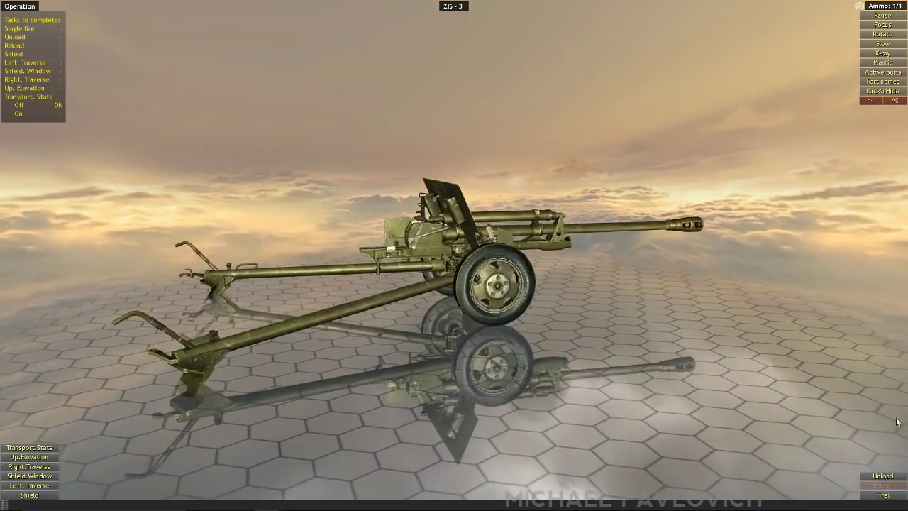
- Fire the ZIS-3 once and hide its front shield with Click'n'Hide to expose the breech and recoil parts
left_click(883, 495)
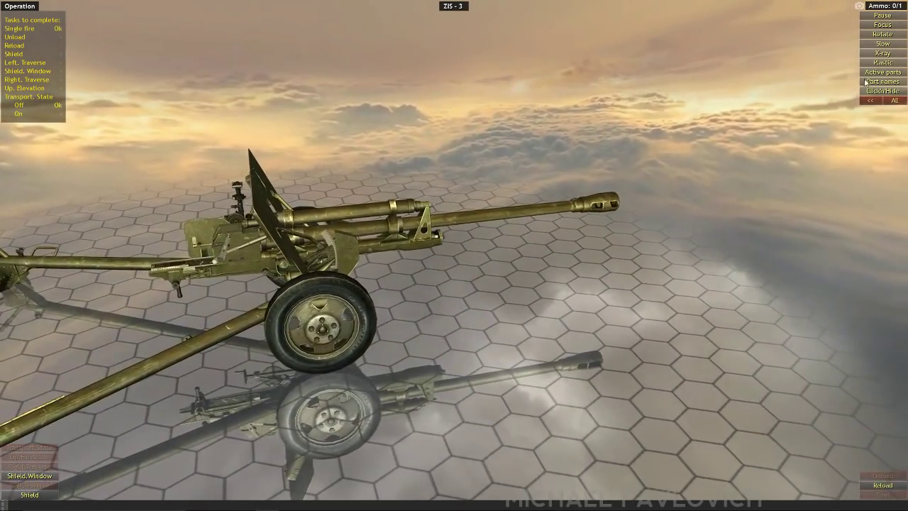
left_click(876, 90)
left_click_drag(287, 244, 416, 281)
scroll(426, 273, "up", 5)
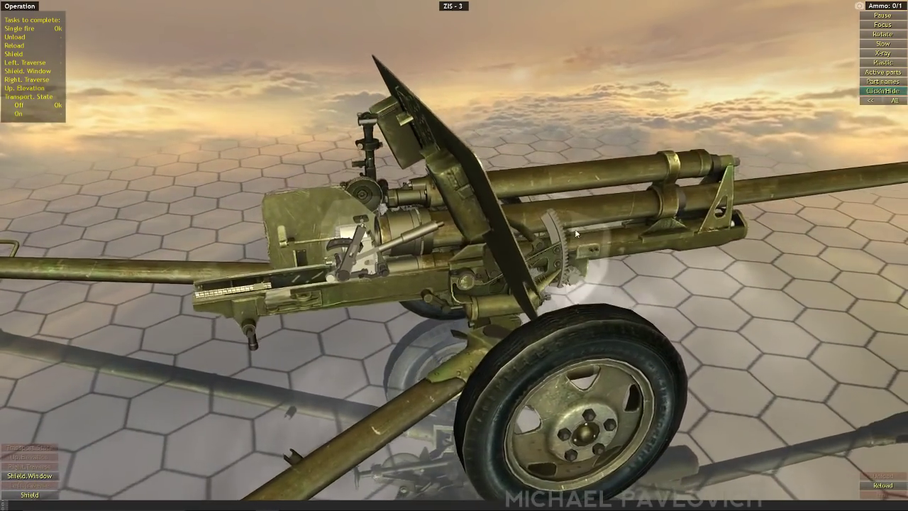
left_click(495, 222)
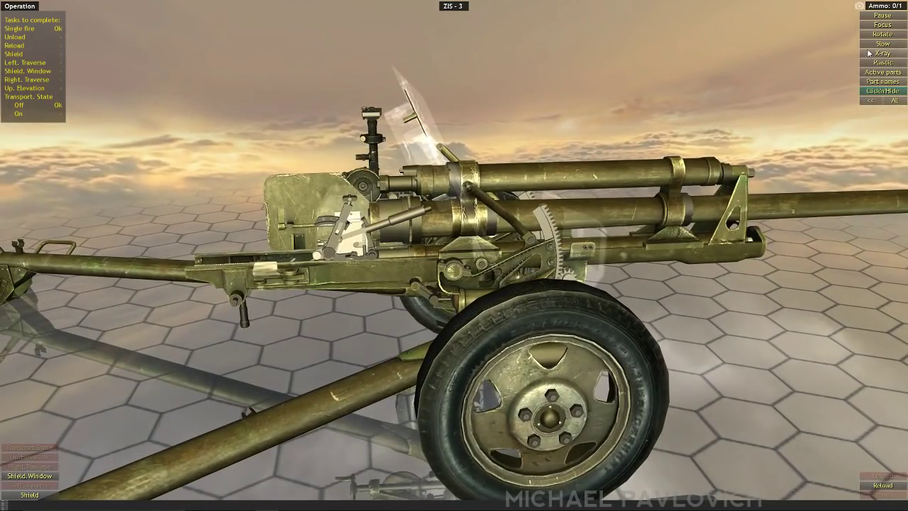
- Reload and fire the ZIS-3 in x10 slow motion to study its breech and recoil movement
left_click(875, 43)
left_click(873, 485)
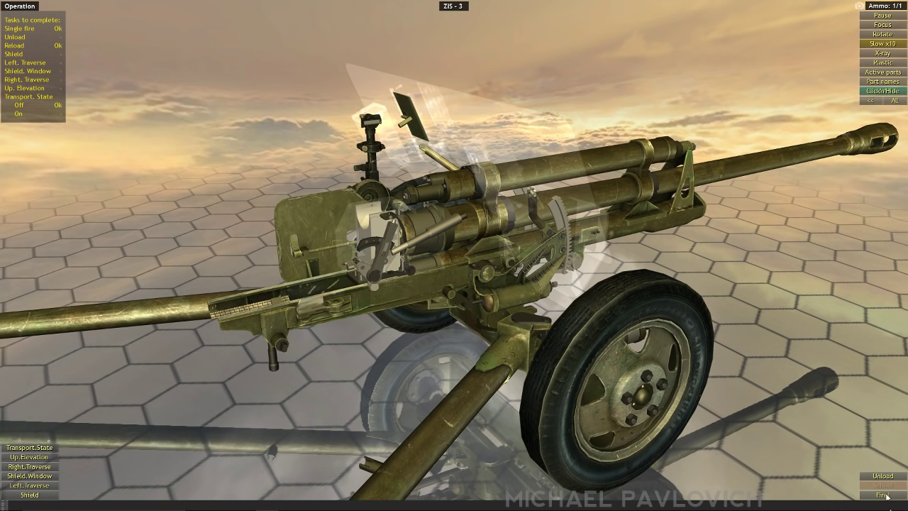
left_click(880, 495)
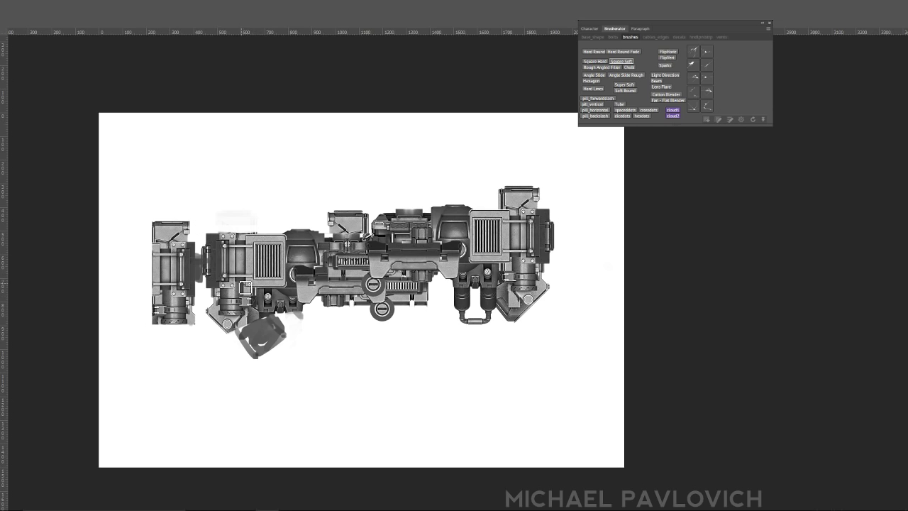
- Switch to Photoshop, try painting a white path from the angled lower piece along the gun body to its far end, and undo it
mouse_move(268, 328)
left_mouse_down()
mouse_move(248, 254)
mouse_move(573, 262)
mouse_move(551, 271)
left_mouse_up()
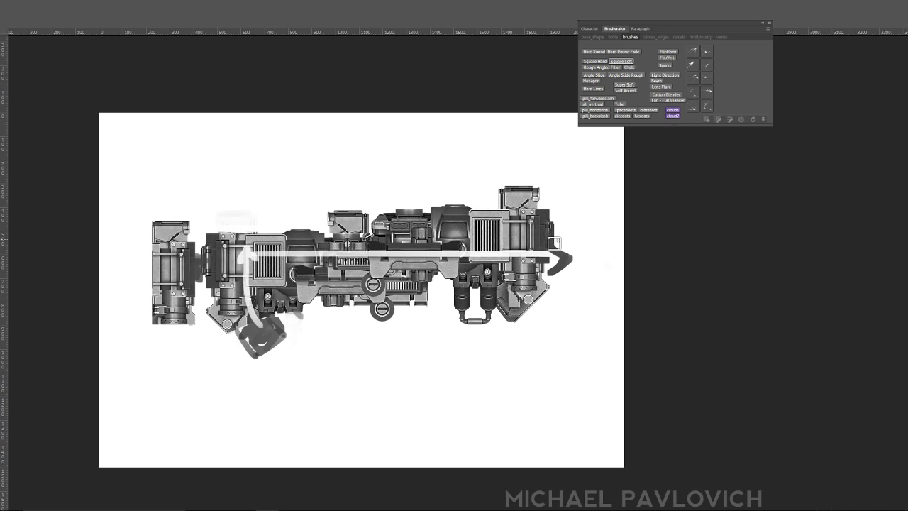
key("ctrl+z")
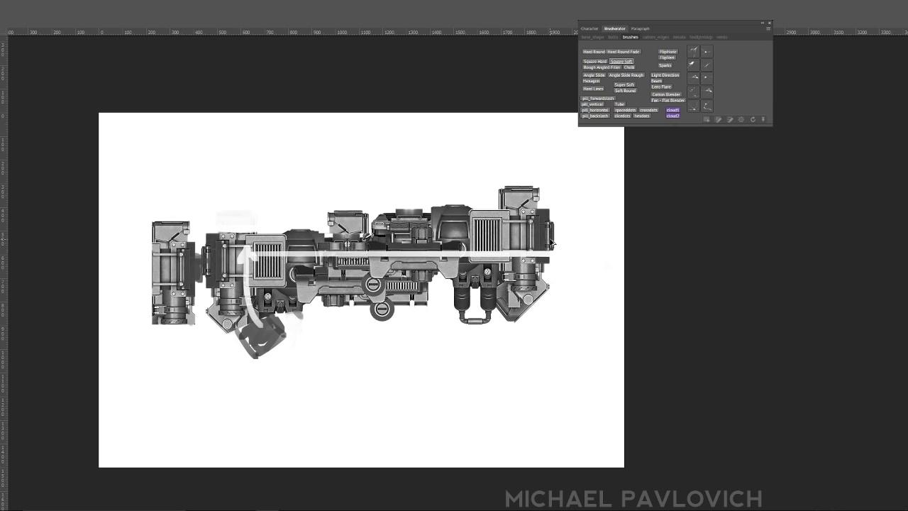
key("ctrl+alt+z")
key("ctrl+alt+z")
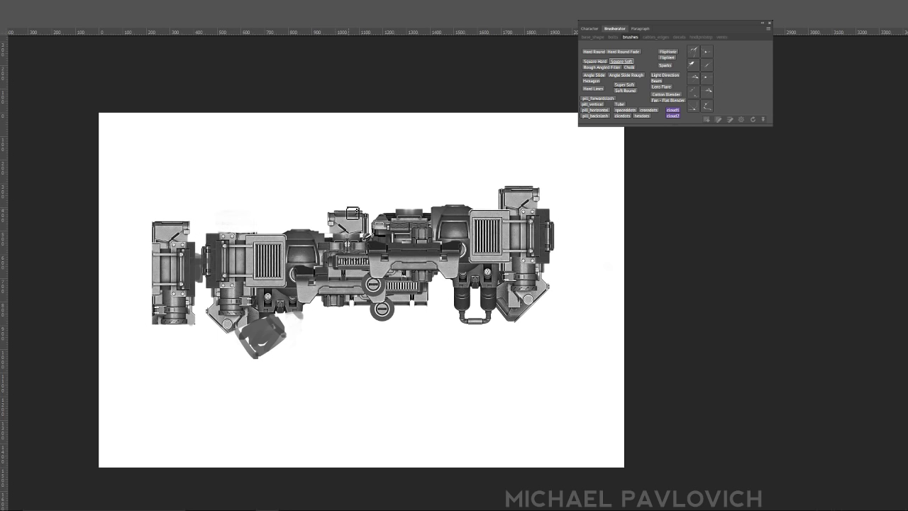
- Paint white over the raised mechanical details on the upper middle of the gun body
left_click_drag(352, 213, 302, 224)
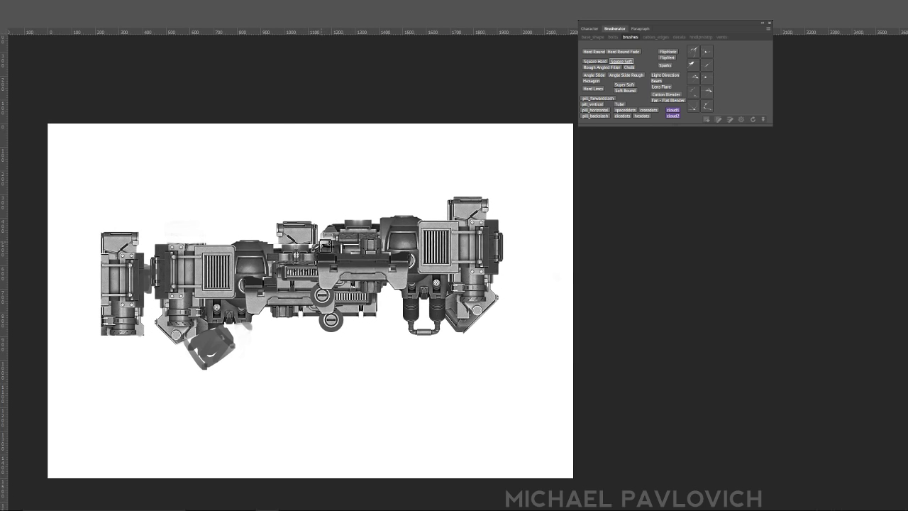
mouse_move(325, 246)
left_mouse_down()
mouse_move(419, 242)
mouse_move(348, 240)
mouse_move(347, 227)
mouse_move(330, 236)
mouse_move(424, 228)
left_mouse_up()
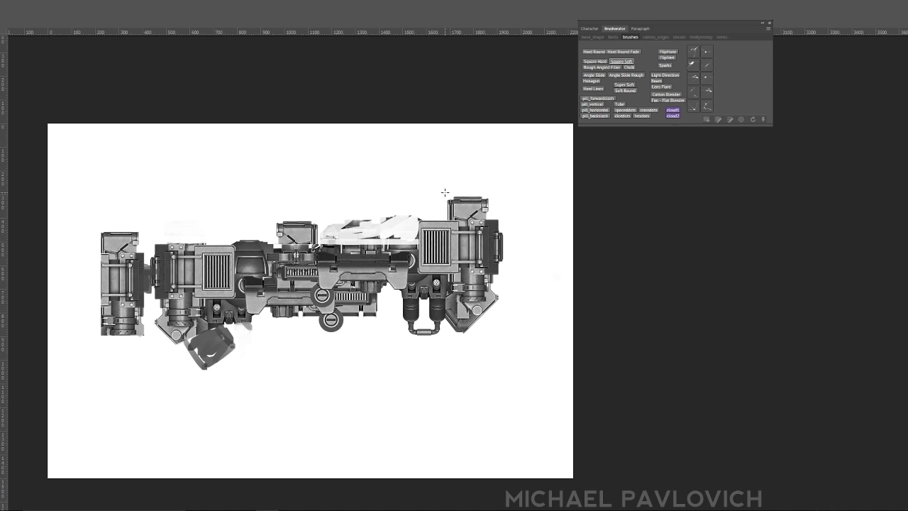
- Duplicate the gun's right-end cluster, rotate the copy to lie horizontally over that end, and clear the white around it
left_click_drag(502, 300, 502, 340)
key("ctrl+j")
key("ctrl+t")
left_click_drag(525, 213, 467, 273)
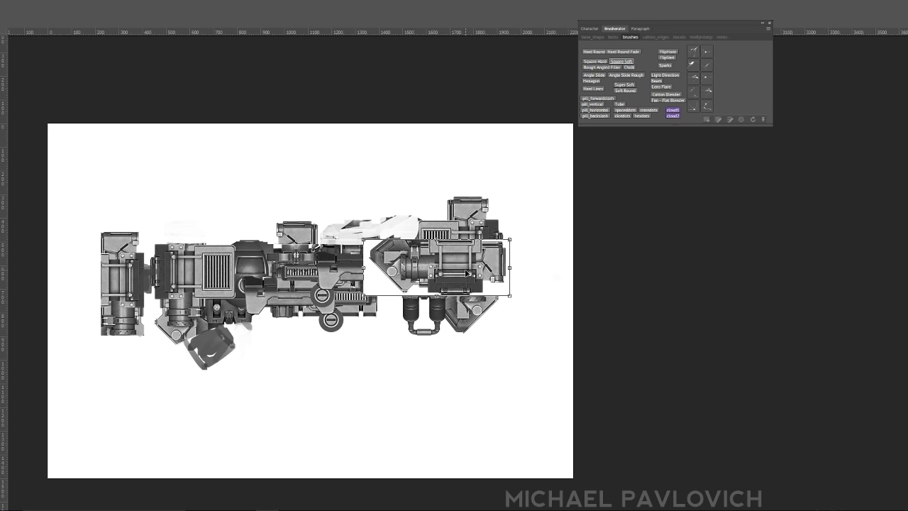
key("Return")
mouse_move(376, 245)
left_mouse_down()
mouse_move(366, 284)
mouse_move(392, 294)
mouse_move(376, 268)
mouse_move(372, 293)
mouse_move(465, 297)
mouse_move(506, 286)
mouse_move(490, 297)
left_mouse_up()
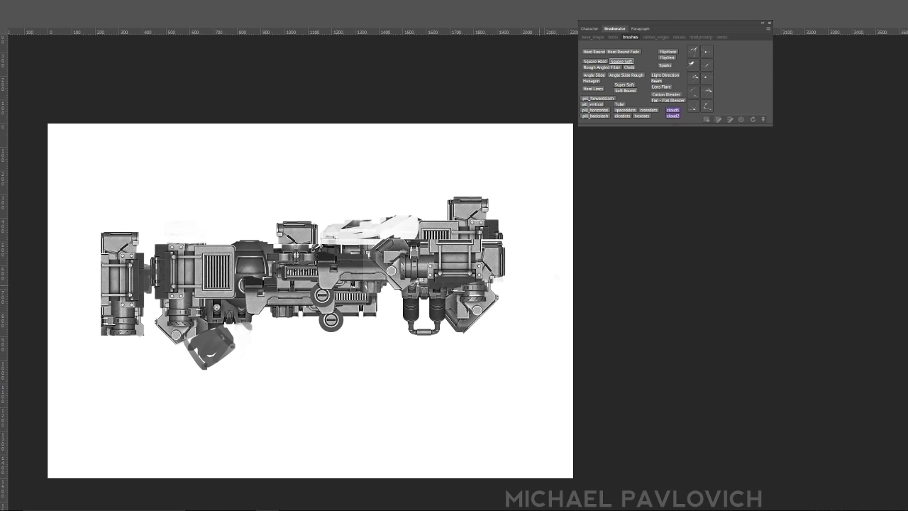
mouse_move(452, 261)
left_mouse_down()
mouse_move(446, 268)
mouse_move(459, 267)
left_mouse_up()
- Paint white over the parts protruding above the gun's right half to leave a straight, flat top edge
key("b")
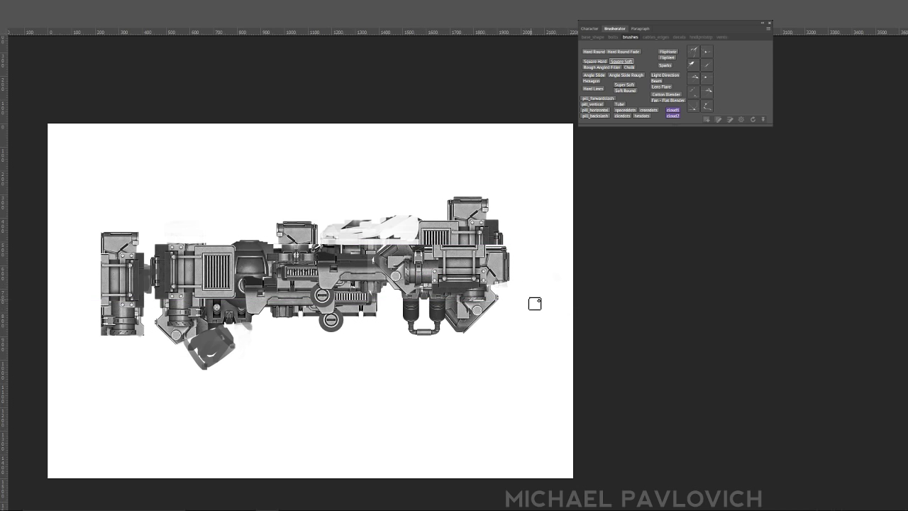
mouse_move(338, 237)
left_mouse_down()
mouse_move(372, 226)
mouse_move(343, 239)
mouse_move(374, 240)
mouse_move(340, 244)
mouse_move(397, 220)
left_mouse_up()
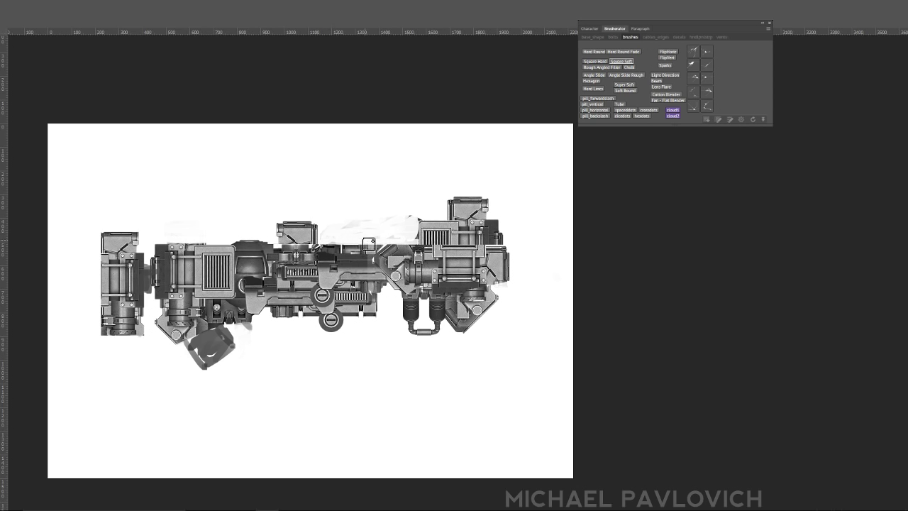
left_click_drag(368, 243, 504, 242)
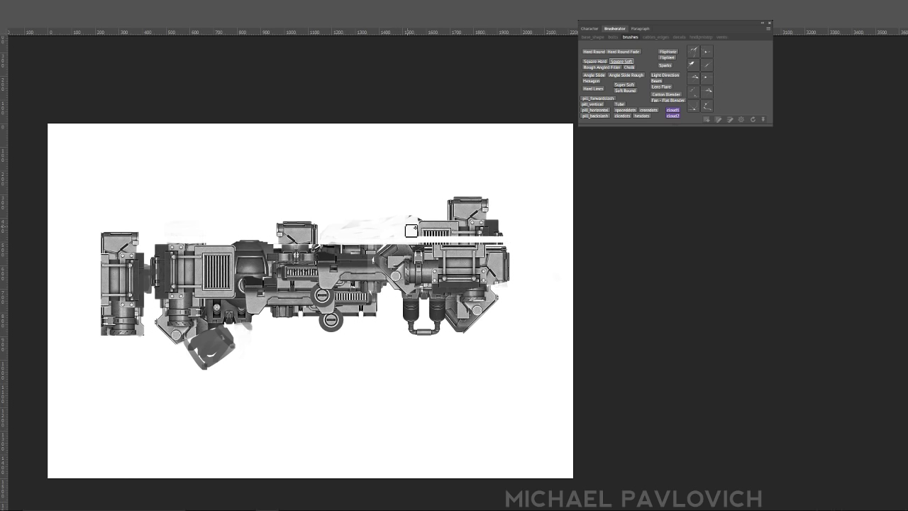
mouse_move(402, 221)
left_mouse_down()
mouse_move(463, 197)
mouse_move(467, 218)
mouse_move(408, 225)
mouse_move(396, 207)
left_mouse_up()
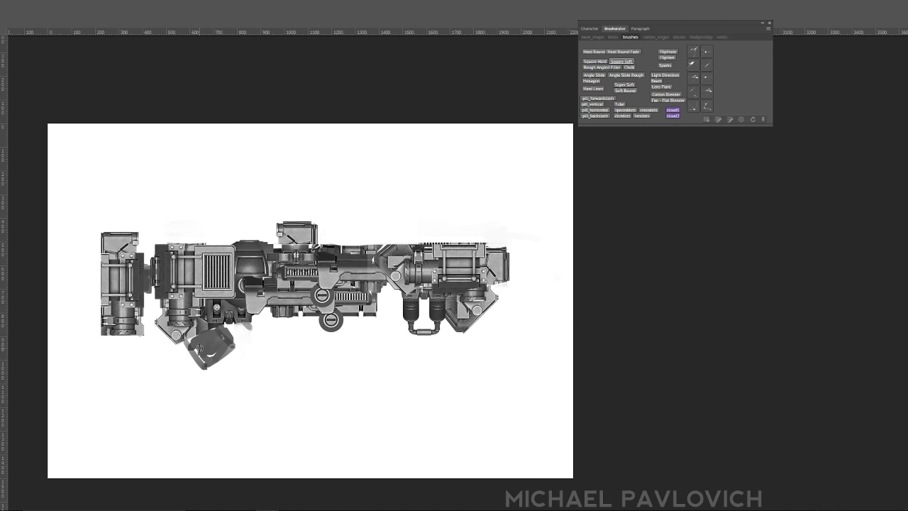
- Smooth the angled lower piece, paint a dark trigger guard under the middle of the gun, and fill the gap behind the loop handle with grey
mouse_move(196, 348)
left_mouse_down()
mouse_move(222, 356)
mouse_move(213, 327)
mouse_move(229, 333)
mouse_move(217, 348)
mouse_move(324, 355)
left_mouse_up()
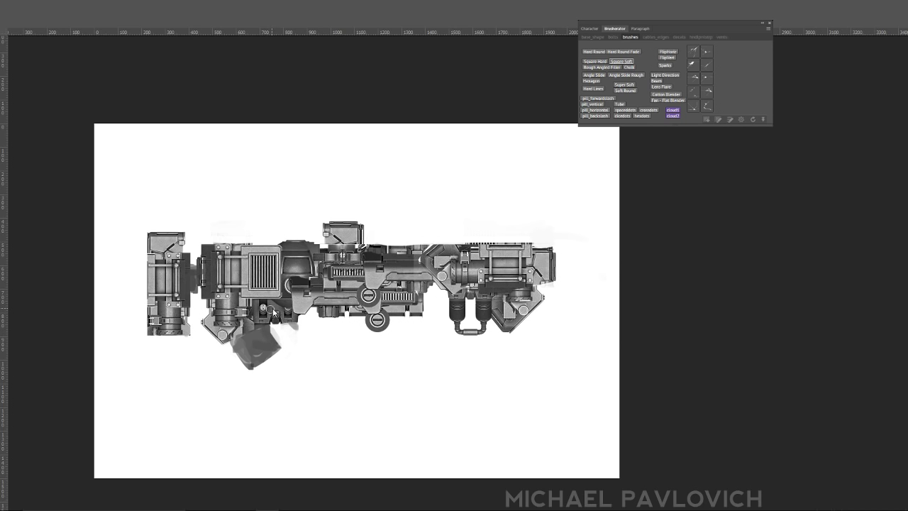
mouse_move(281, 324)
left_mouse_down()
mouse_move(312, 339)
mouse_move(354, 330)
mouse_move(308, 337)
mouse_move(301, 330)
mouse_move(316, 343)
mouse_move(357, 325)
mouse_move(344, 340)
mouse_move(356, 327)
mouse_move(348, 335)
mouse_move(348, 316)
mouse_move(321, 341)
left_mouse_up()
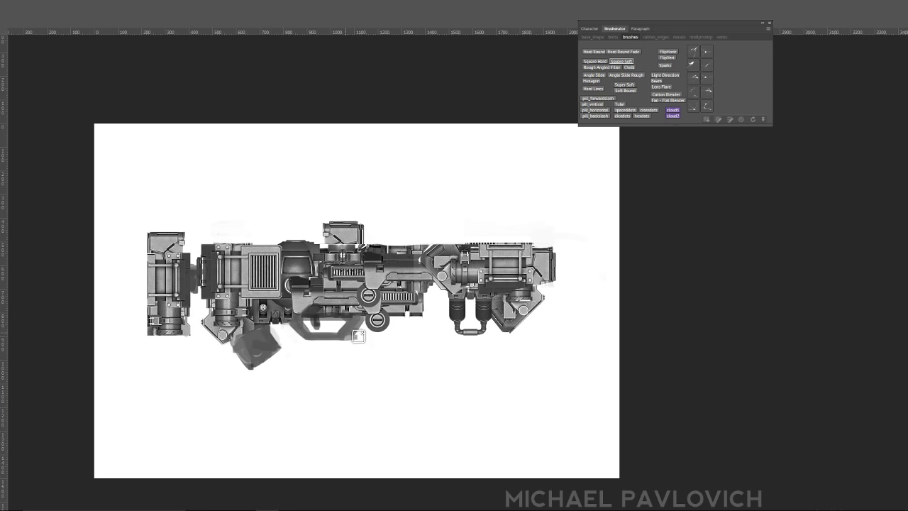
mouse_move(396, 314)
left_mouse_down()
mouse_move(417, 318)
mouse_move(425, 302)
mouse_move(434, 309)
mouse_move(431, 290)
mouse_move(447, 294)
mouse_move(452, 308)
mouse_move(436, 293)
mouse_move(434, 304)
mouse_move(451, 306)
mouse_move(438, 308)
mouse_move(511, 266)
mouse_move(468, 322)
mouse_move(436, 315)
mouse_move(477, 311)
left_mouse_up()
- Copy the loop handle onto the front end's lower corner at an angle, then paint white over the original and inside the trigger guard
key("e")
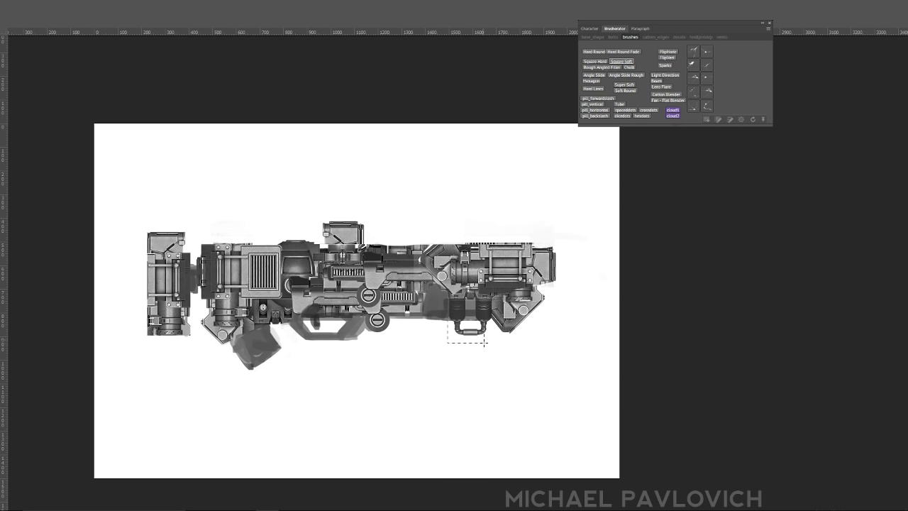
left_click_drag(448, 319, 448, 362)
key("ctrl+shift+j")
key("ctrl+t")
left_click_drag(467, 332, 528, 330)
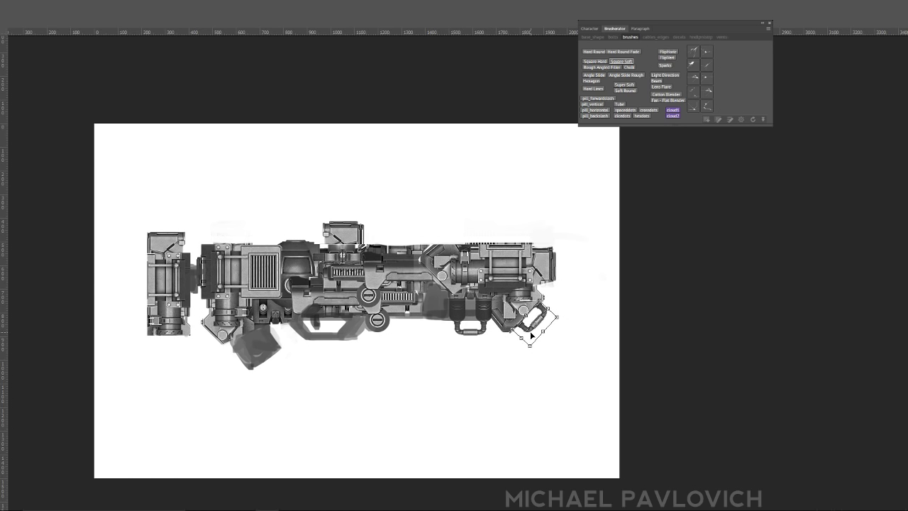
key("Return")
left_click(420, 362, "alt")
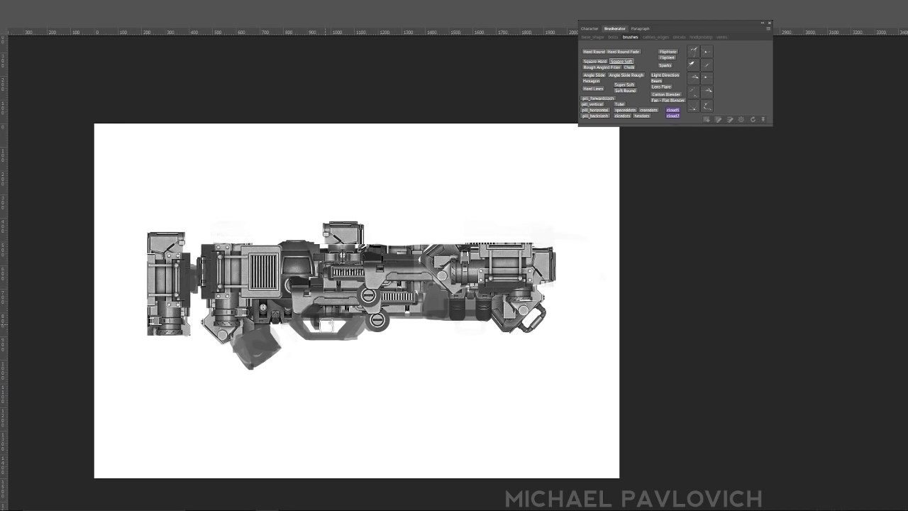
left_click_drag(299, 319, 359, 318)
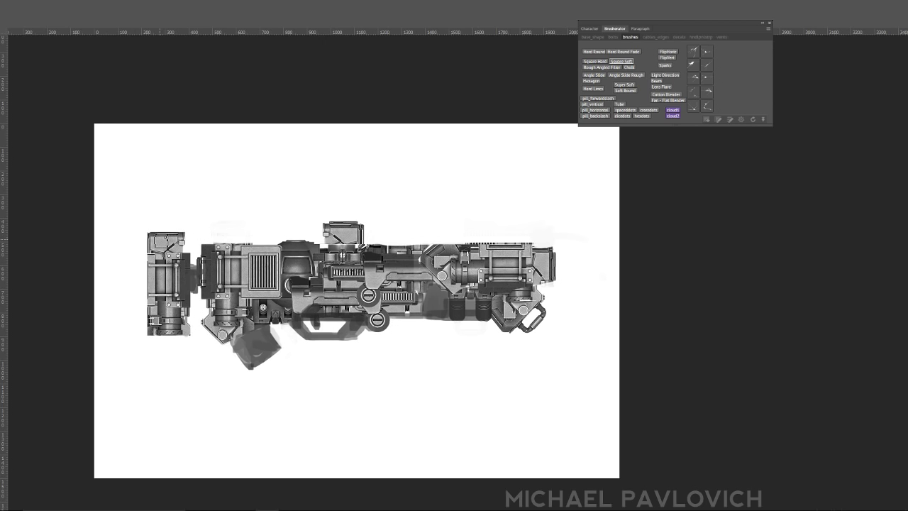
- Taper the rear edge of the stock with white paint and cover its back plate details with flat dark grey
left_click_drag(146, 289, 146, 326)
left_click_drag(142, 262, 159, 328)
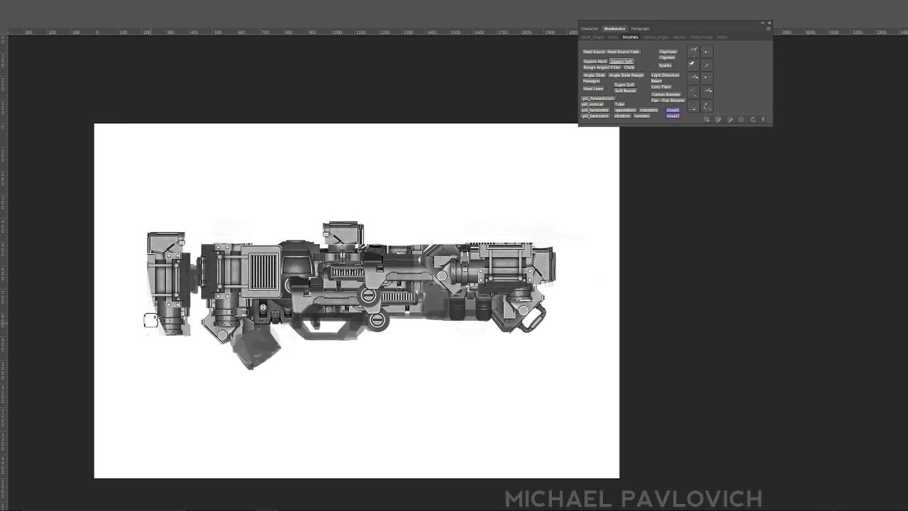
mouse_move(141, 278)
left_mouse_down()
mouse_move(154, 342)
mouse_move(154, 322)
left_mouse_up()
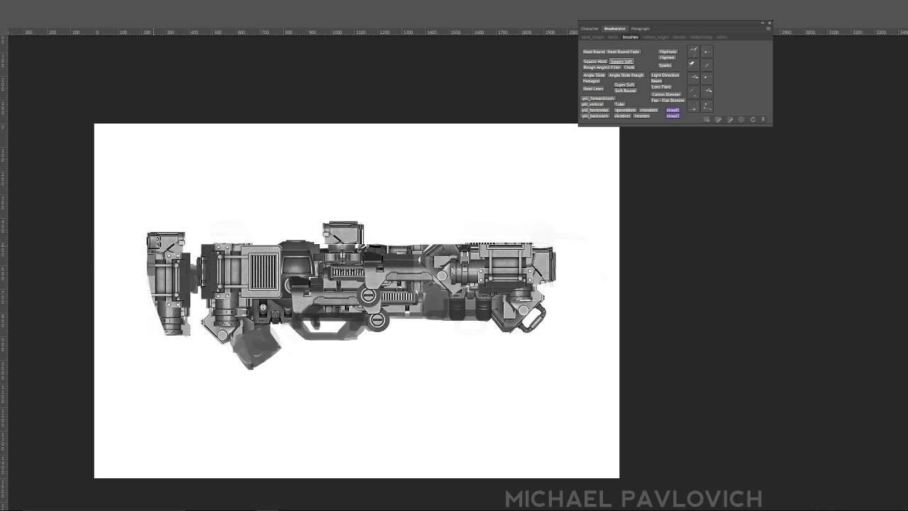
mouse_move(155, 243)
left_mouse_down()
mouse_move(156, 287)
mouse_move(152, 275)
mouse_move(181, 328)
left_mouse_up()
key("ctrl+z")
left_click_drag(155, 286, 174, 329)
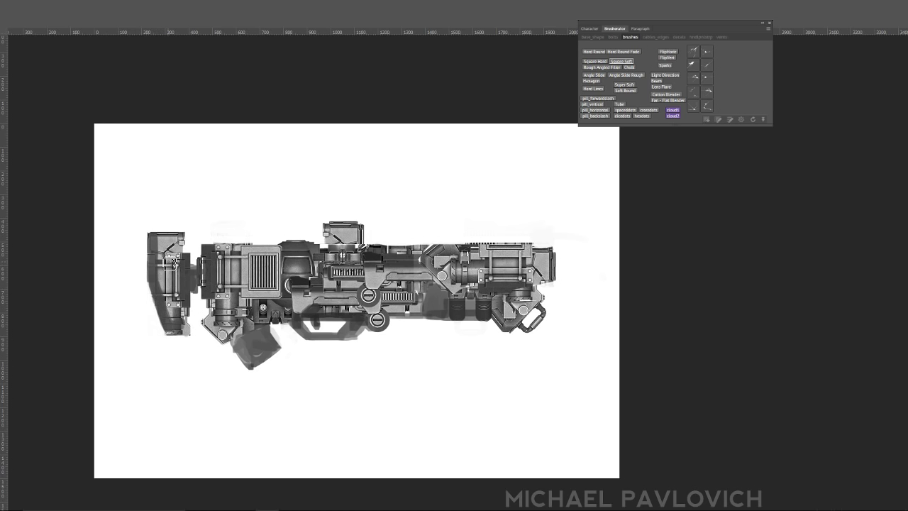
left_click_drag(163, 259, 179, 249)
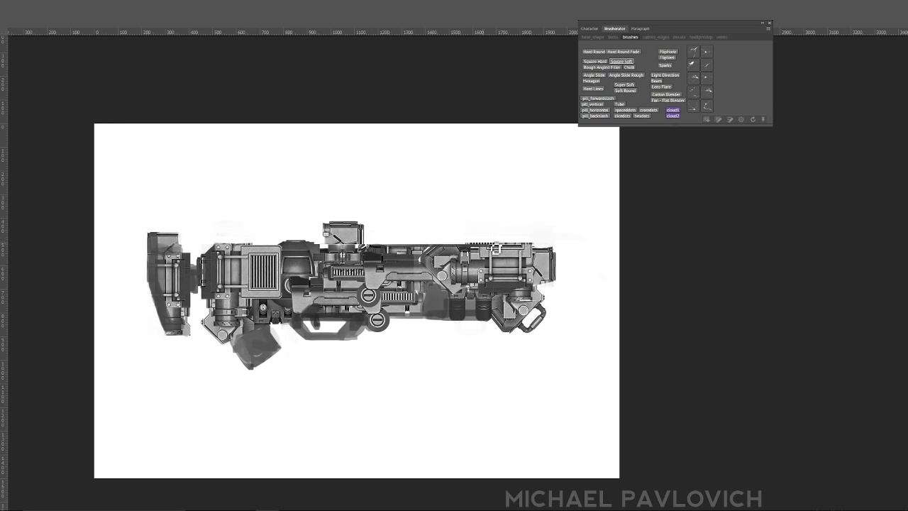
- Paint a straight dark strip along the top edge of the gun's front half and a long white slot beneath it
left_click_drag(497, 248, 533, 247)
left_click_drag(415, 245, 533, 244)
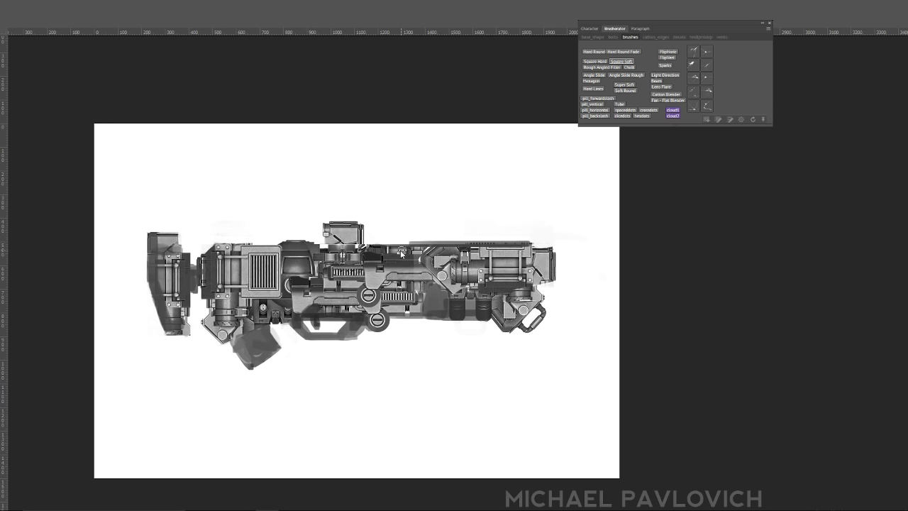
mouse_move(399, 254)
left_mouse_down()
mouse_move(480, 252)
mouse_move(492, 261)
mouse_move(402, 257)
left_mouse_up()
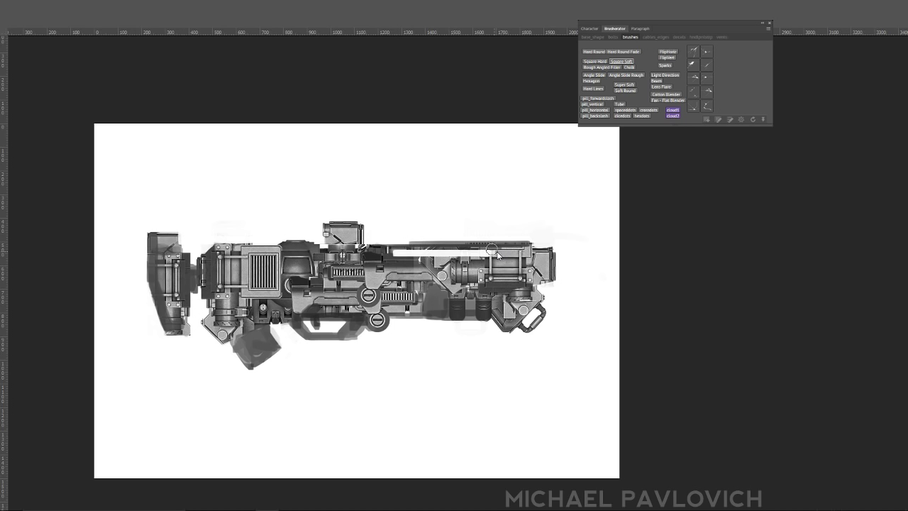
mouse_move(409, 253)
left_mouse_down()
mouse_move(462, 252)
mouse_move(392, 253)
mouse_move(519, 250)
left_mouse_up()
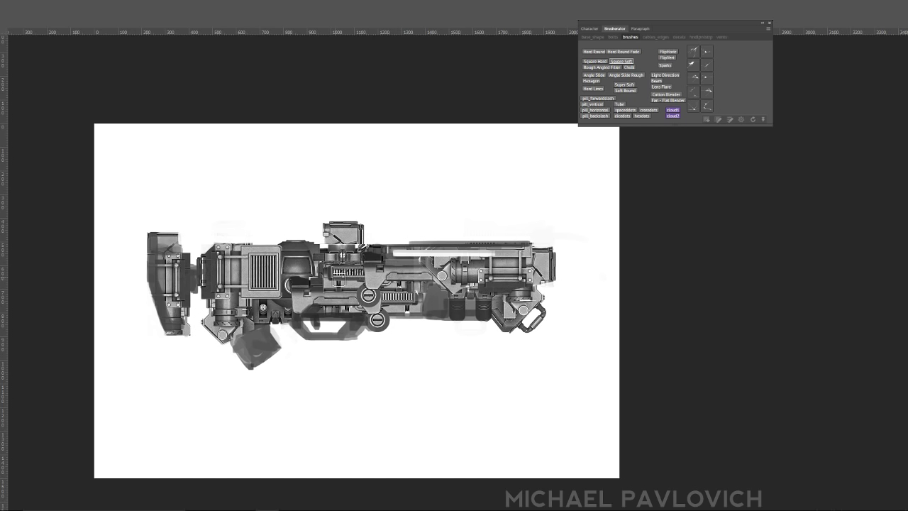
- Paint grey over the small mechanical details in the middle body and add a small raised block on top of the vented panel
mouse_move(309, 320)
left_mouse_down()
mouse_move(297, 314)
mouse_move(374, 317)
left_mouse_up()
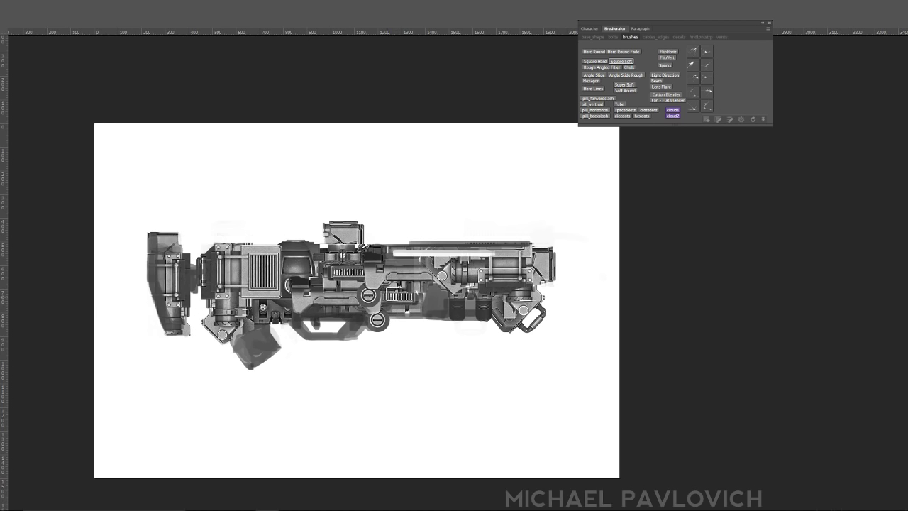
left_click(348, 283, "alt")
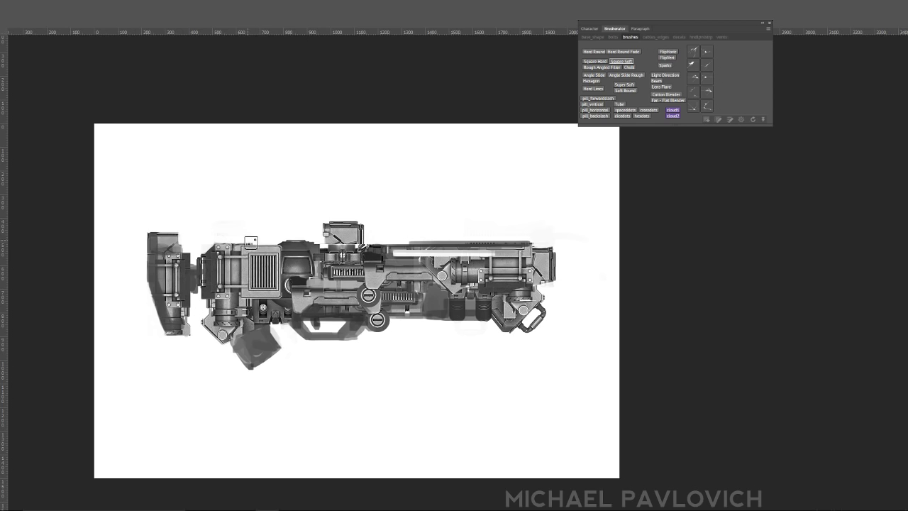
left_click_drag(253, 243, 265, 243)
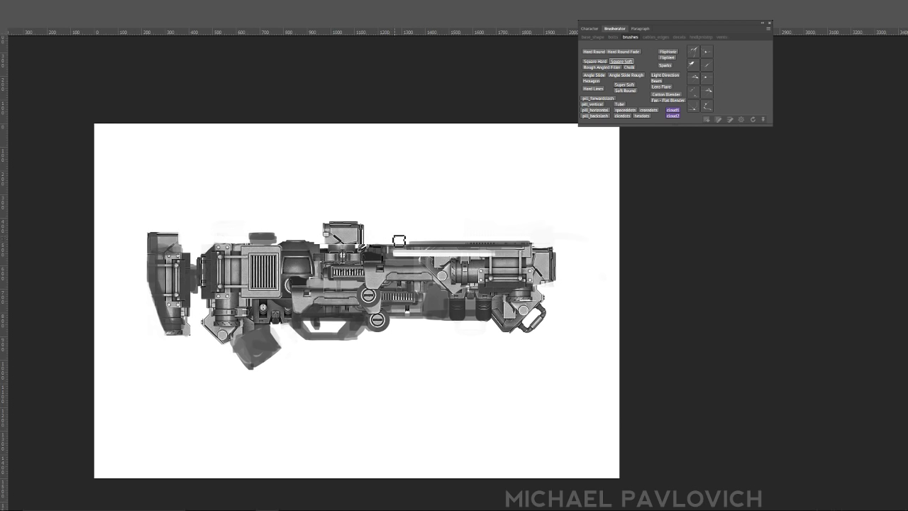
- Extend the dark top strip back past the sight and add evenly spaced rail teeth along it with the spaceddots brush
left_click_drag(376, 248, 524, 250)
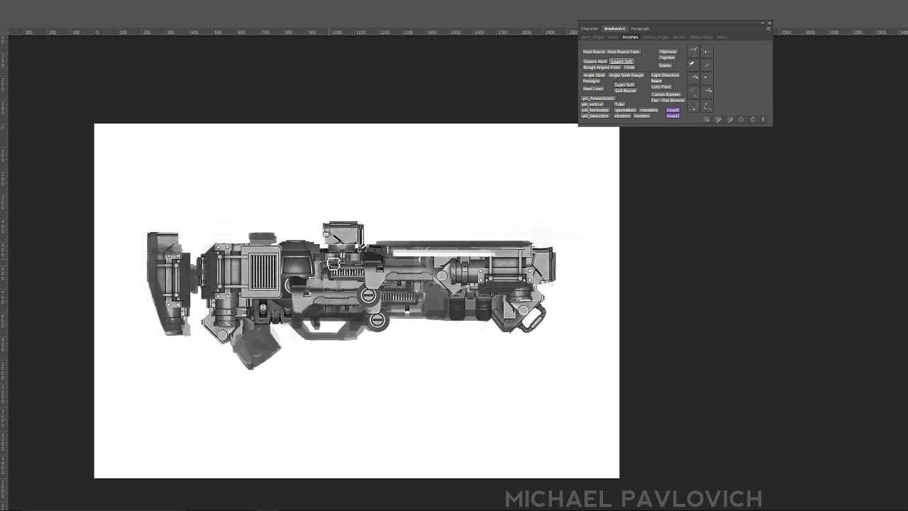
mouse_move(317, 248)
left_mouse_down()
mouse_move(424, 249)
mouse_move(294, 251)
left_mouse_up()
left_click_drag(446, 252, 530, 252)
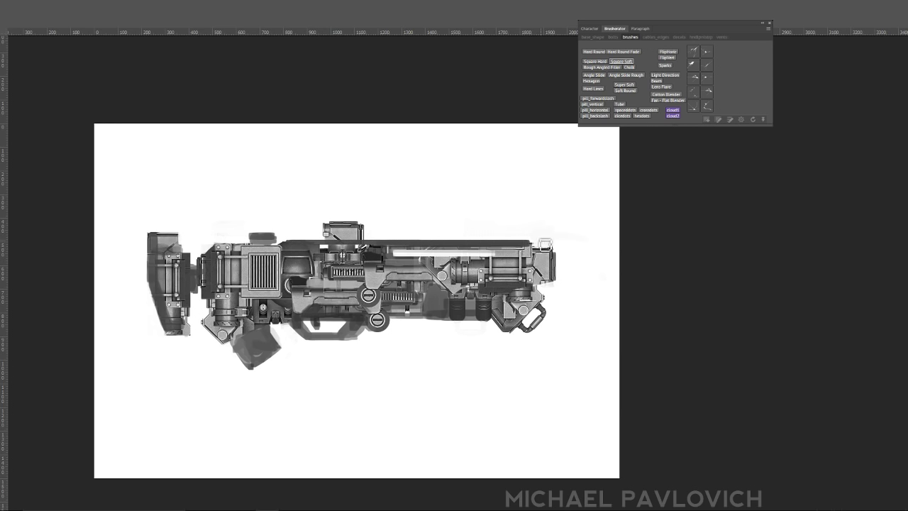
left_click(625, 110)
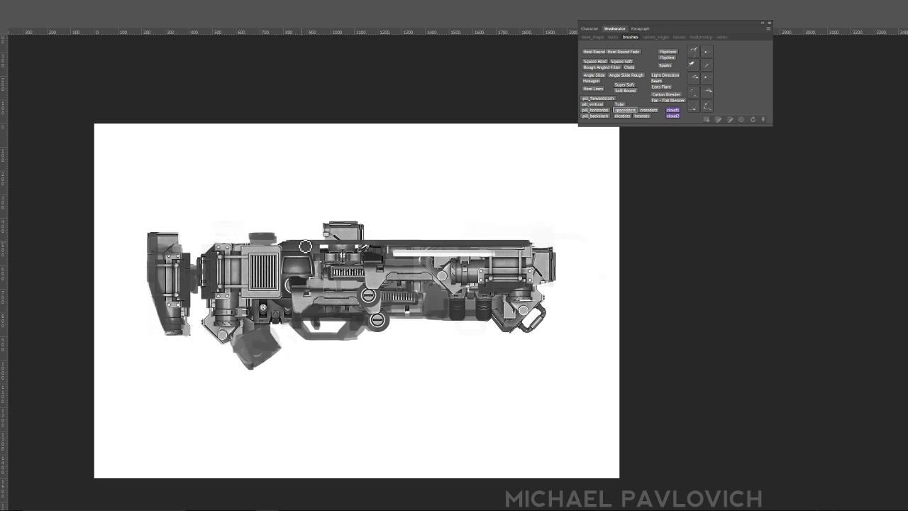
left_click_drag(303, 245, 526, 247)
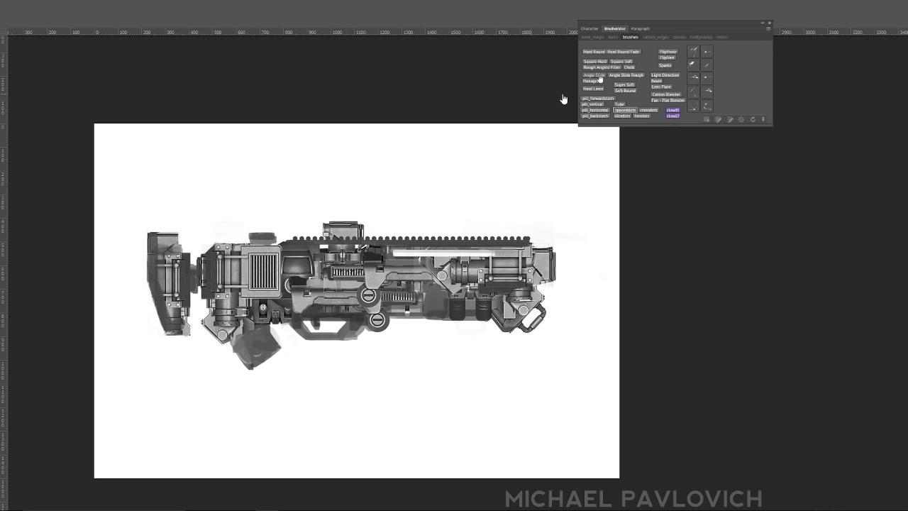
left_click_drag(293, 246, 530, 245)
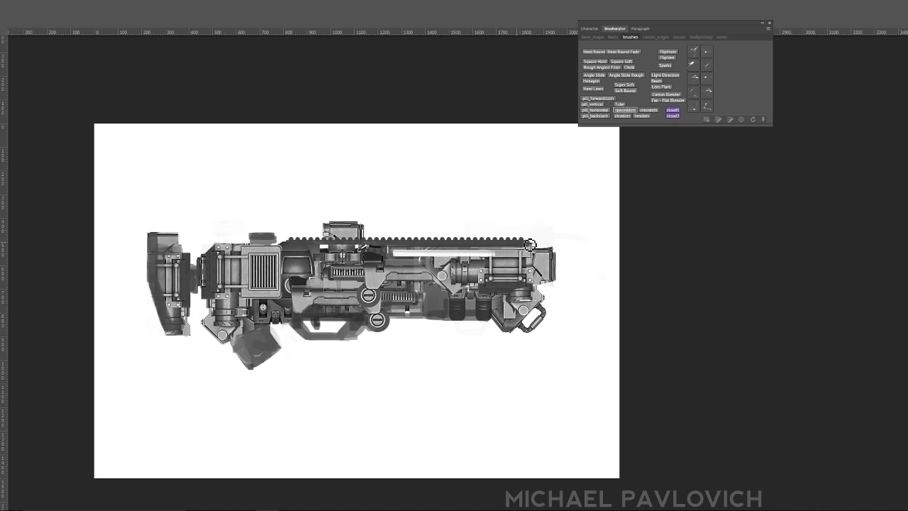
- With the Square Soft brush, paint light grey over the details of the sight, the vented panel and the dark recess beside it
left_click(620, 62)
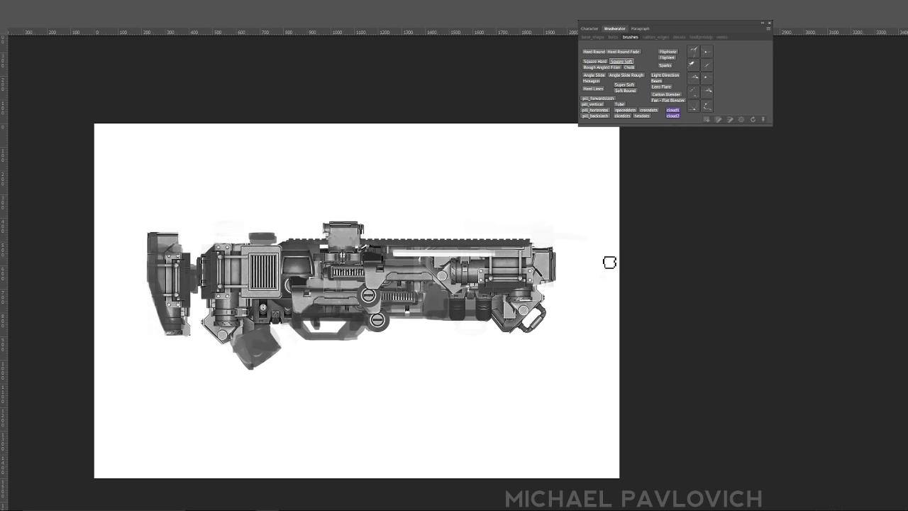
left_click(543, 230, "alt")
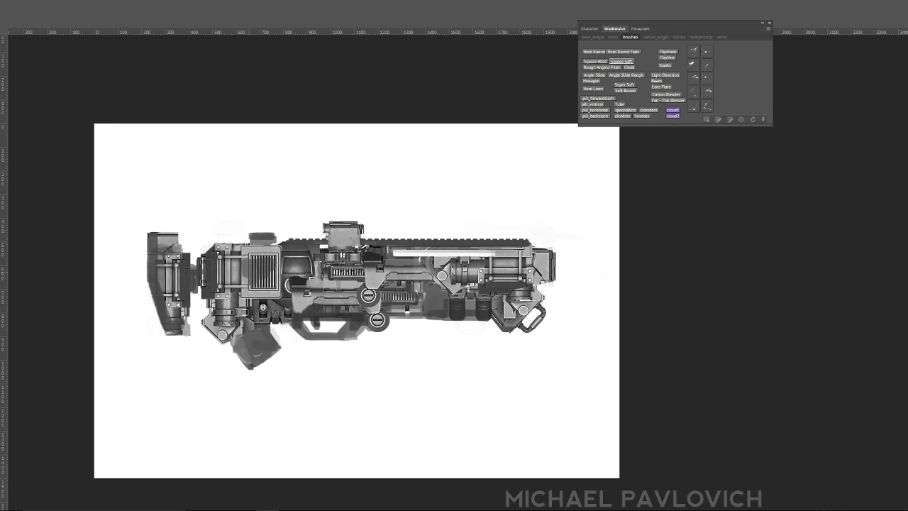
mouse_move(254, 248)
left_mouse_down()
mouse_move(266, 284)
mouse_move(269, 277)
mouse_move(255, 287)
mouse_move(246, 265)
mouse_move(260, 284)
mouse_move(274, 262)
left_mouse_up()
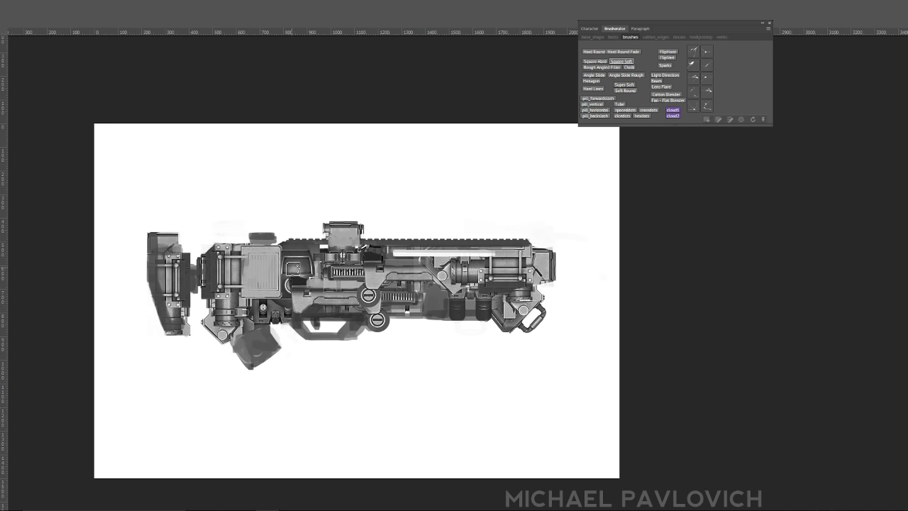
mouse_move(278, 296)
left_mouse_down()
mouse_move(291, 300)
mouse_move(274, 279)
mouse_move(305, 291)
mouse_move(289, 277)
mouse_move(317, 269)
mouse_move(291, 288)
mouse_move(315, 290)
mouse_move(335, 278)
mouse_move(330, 255)
left_mouse_up()
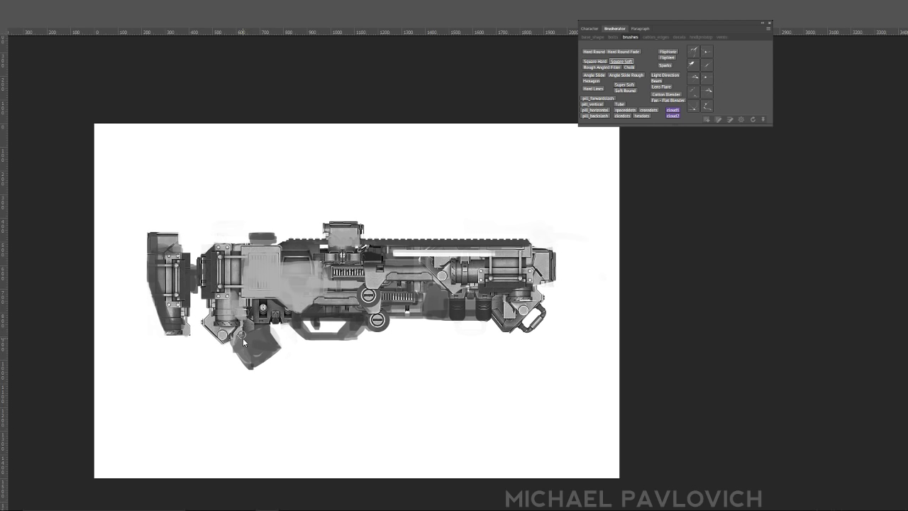
- Paint light grey over the details above the angled grip to merge it with the rear body
mouse_move(261, 332)
left_mouse_down()
mouse_move(238, 344)
mouse_move(248, 340)
mouse_move(237, 331)
mouse_move(266, 325)
mouse_move(264, 306)
mouse_move(255, 315)
mouse_move(249, 308)
mouse_move(240, 336)
mouse_move(254, 326)
mouse_move(229, 336)
mouse_move(218, 323)
mouse_move(229, 333)
mouse_move(234, 305)
mouse_move(270, 304)
left_mouse_up()
left_click(211, 324, "alt")
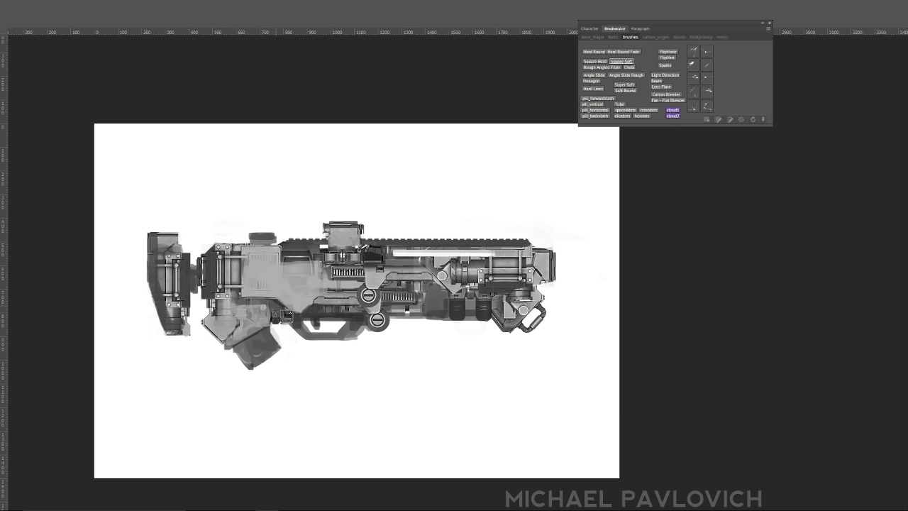
key("ctrl+z")
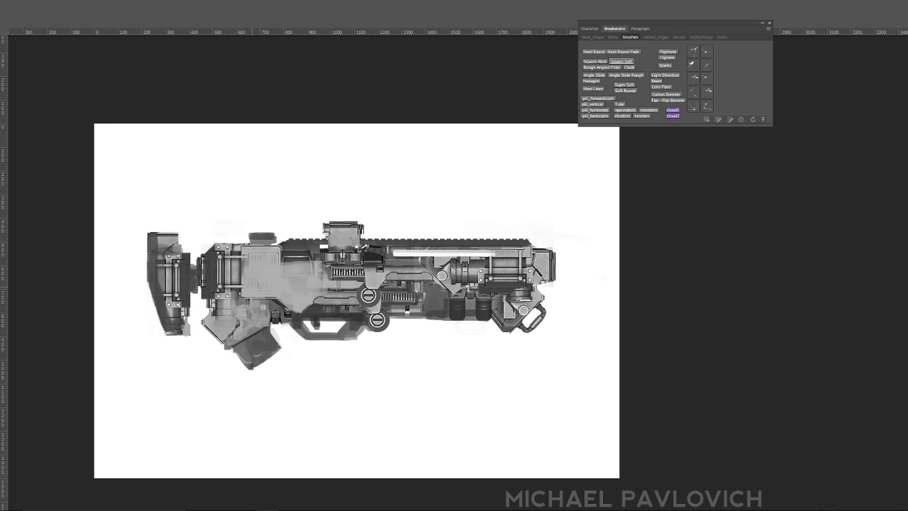
left_click(286, 267)
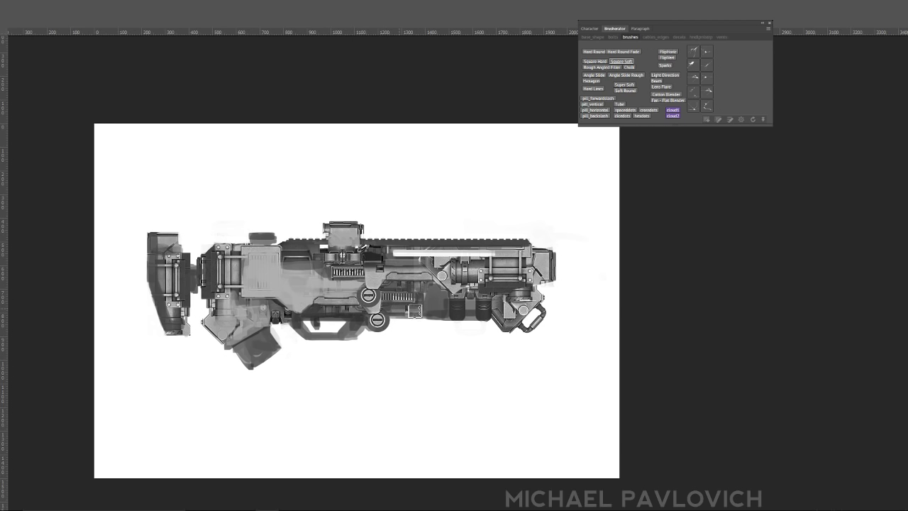
- Paint grey over the lower vent and small details ahead of the two round knobs
left_click(376, 307, "alt")
mouse_move(405, 300)
left_mouse_down()
mouse_move(385, 307)
mouse_move(435, 299)
mouse_move(424, 291)
mouse_move(450, 296)
left_mouse_up()
left_click(377, 302, "alt")
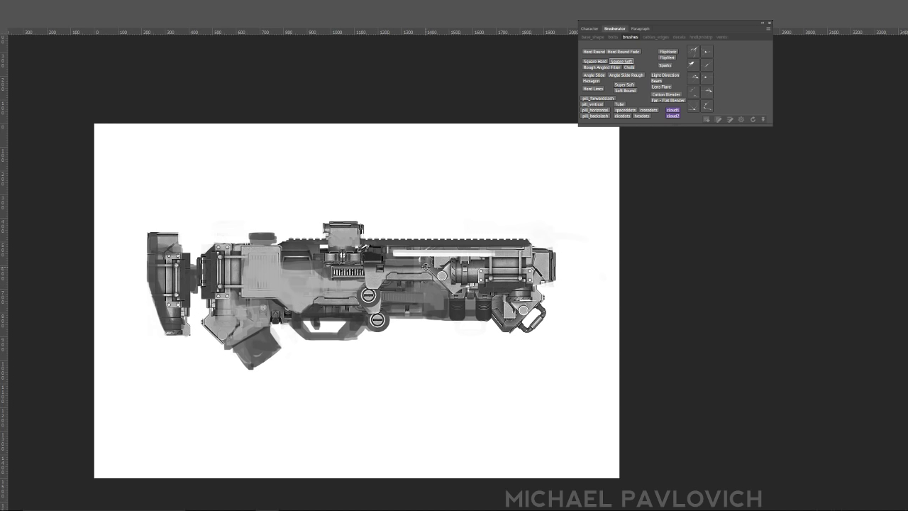
- Extend the barrel cylinder forward over the framed block up to the muzzle end
mouse_move(426, 264)
left_mouse_down()
mouse_move(395, 265)
mouse_move(434, 265)
left_mouse_up()
key("ctrl+z")
left_click_drag(494, 271, 526, 271)
key("Return")
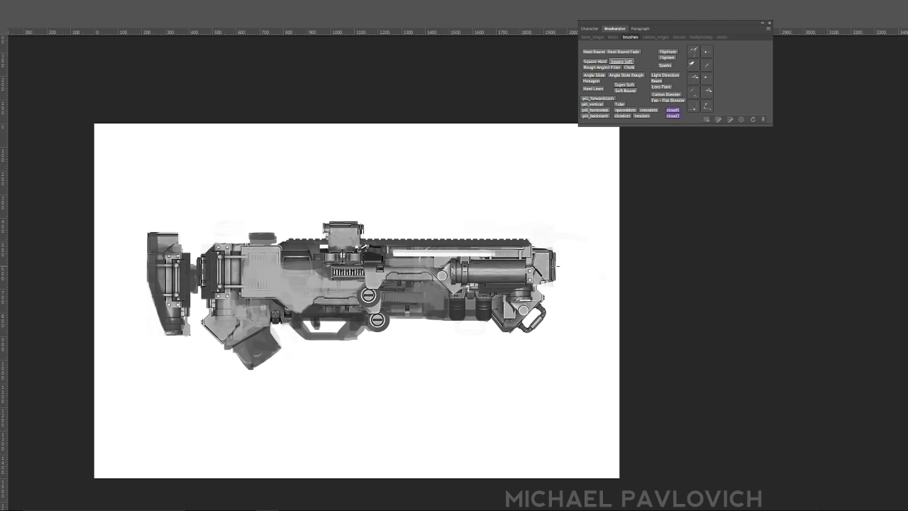
- Duplicate the muzzle block, shift the copy down in line with the barrel, and clean up around it, painting out the angled loop handle
left_click_drag(568, 239, 533, 287)
key("ctrl+j")
left_click_drag(541, 264, 544, 270)
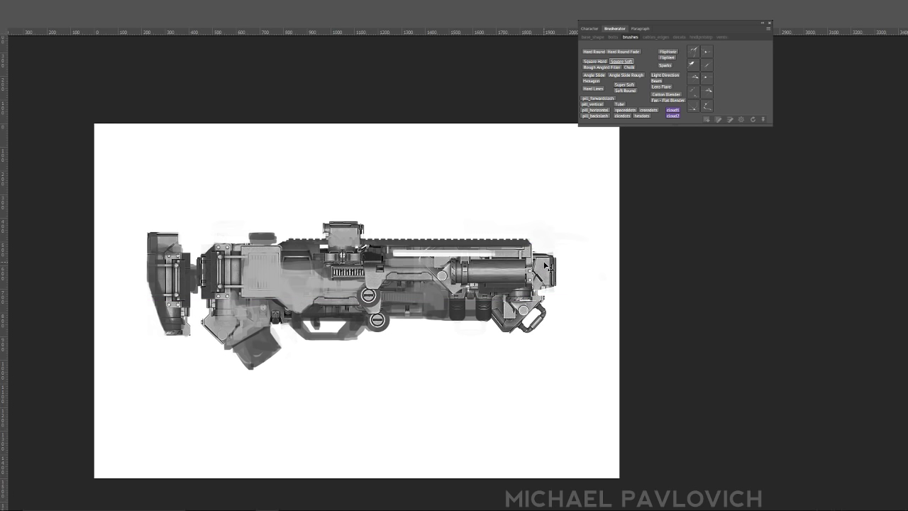
key("b")
left_click_drag(560, 271, 559, 283)
mouse_move(545, 312)
left_mouse_down()
mouse_move(514, 343)
mouse_move(554, 315)
left_mouse_up()
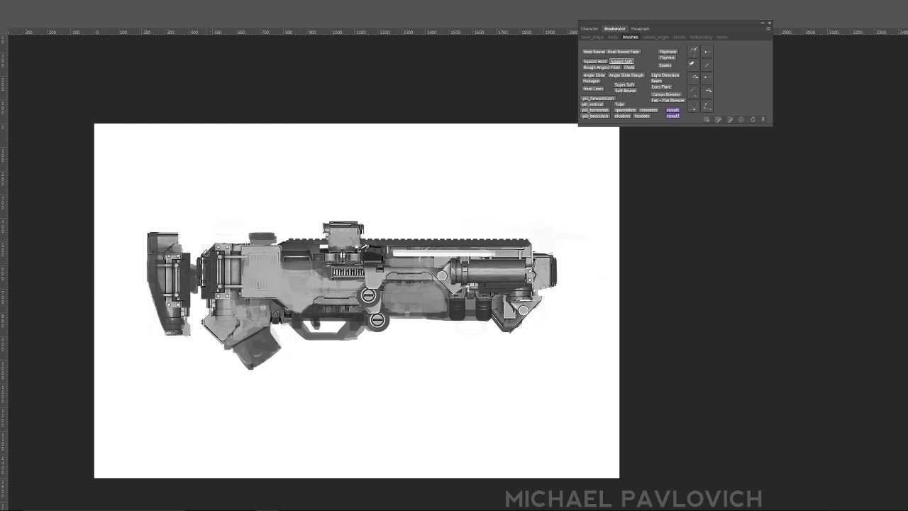
- Paint light grey over the dark left edge of the rear block, undoing the stray strokes near the stock connector
left_click(224, 298, "alt")
mouse_move(213, 266)
left_mouse_down()
mouse_move(220, 291)
mouse_move(223, 278)
mouse_move(213, 271)
mouse_move(222, 257)
mouse_move(202, 277)
mouse_move(186, 259)
mouse_move(185, 276)
mouse_move(169, 225)
mouse_move(170, 284)
mouse_move(175, 270)
mouse_move(163, 274)
mouse_move(174, 263)
mouse_move(157, 263)
mouse_move(186, 276)
left_mouse_up()
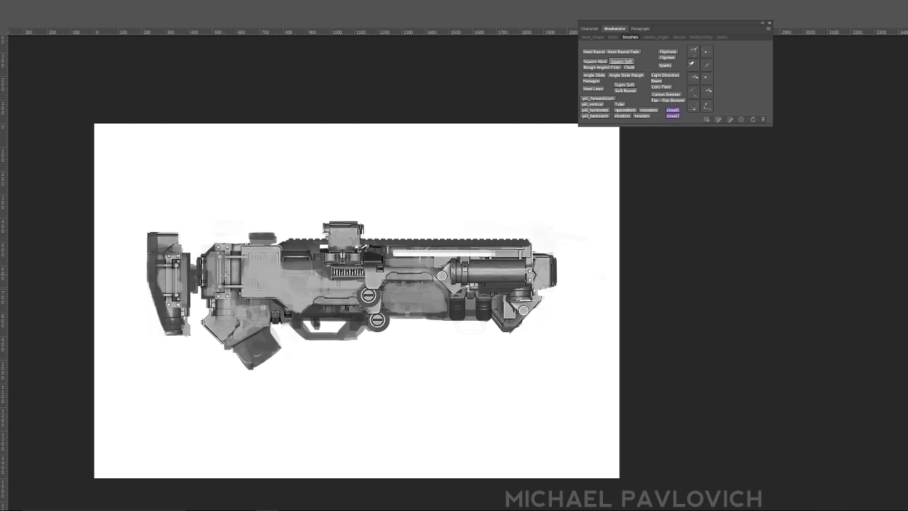
key("ctrl+z")
key("ctrl+z")
left_click_drag(202, 275, 203, 275)
key("ctrl+z")
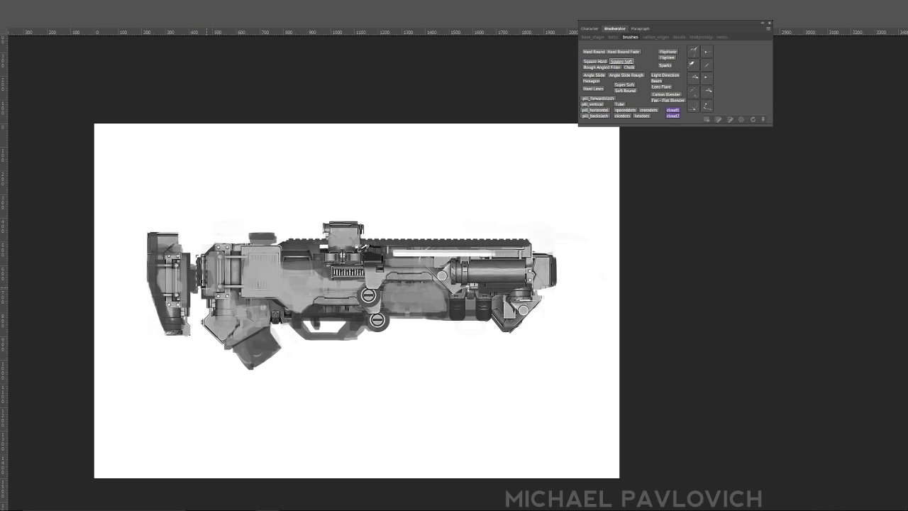
- Position the copied vertical detail on the inner side of the stock and commit its Free Transform
left_click_drag(204, 276, 177, 303)
key("ctrl+t")
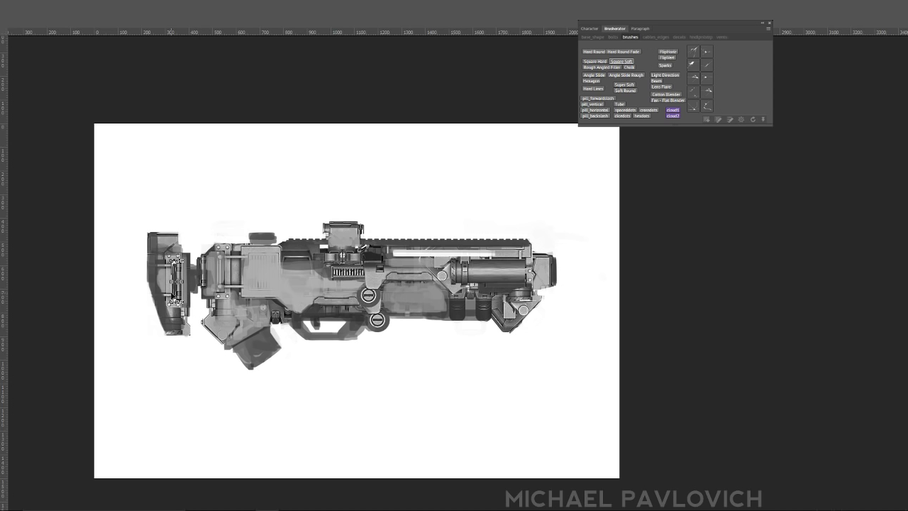
key("Return")
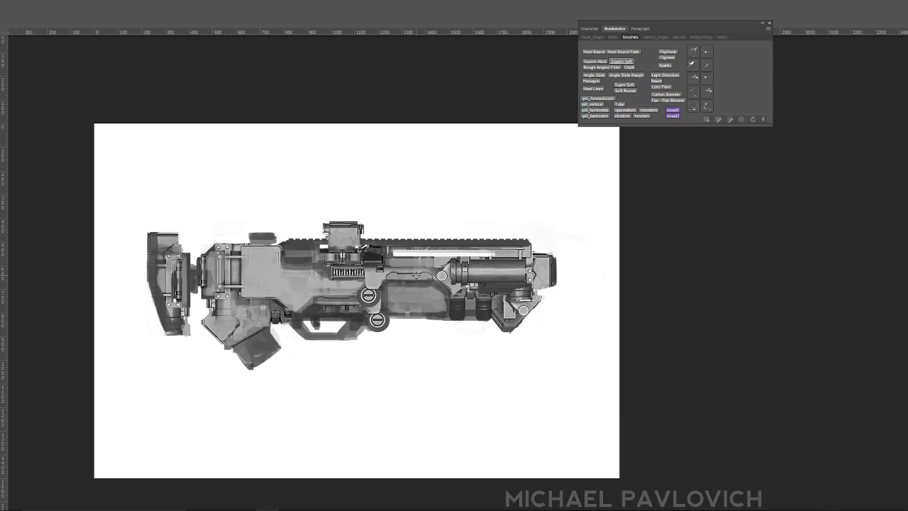
- Paint grey over the two foregrip drums and the details of the angled front foot, undoing the last stray stroke
left_click(374, 277, "alt")
mouse_move(464, 309)
left_mouse_down()
mouse_move(492, 307)
mouse_move(523, 325)
mouse_move(489, 317)
mouse_move(515, 320)
mouse_move(505, 304)
mouse_move(508, 315)
mouse_move(537, 312)
mouse_move(510, 321)
left_mouse_up()
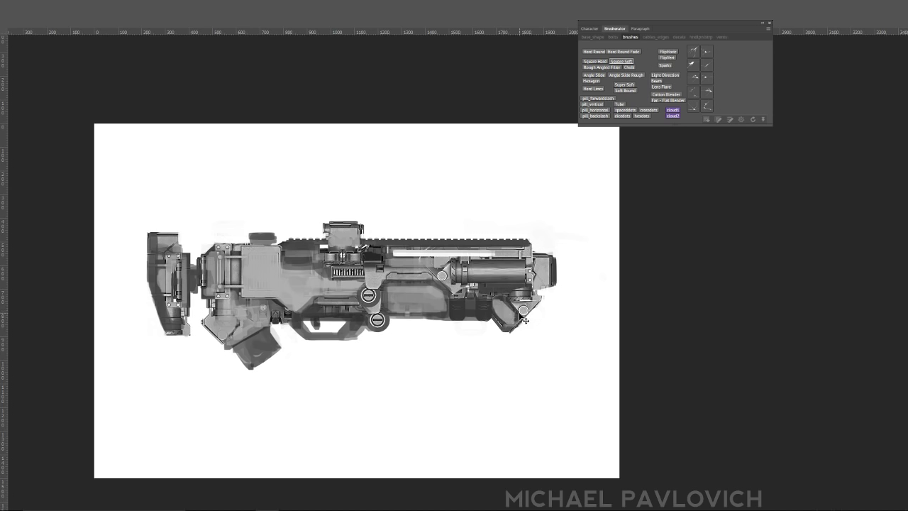
key("ctrl+z")
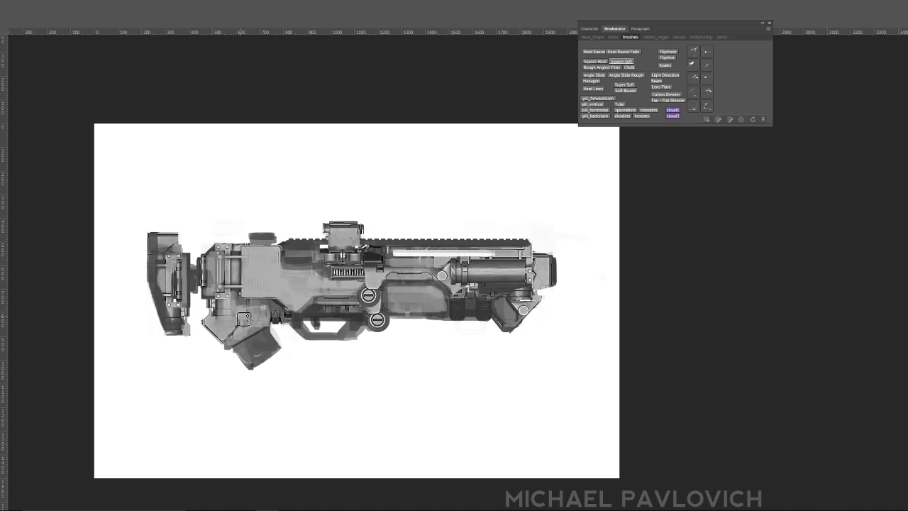
- Smooth the block above the angled magazine with grey and shade a dark band along its upper edge, undoing a stroke
left_click(285, 316, "alt")
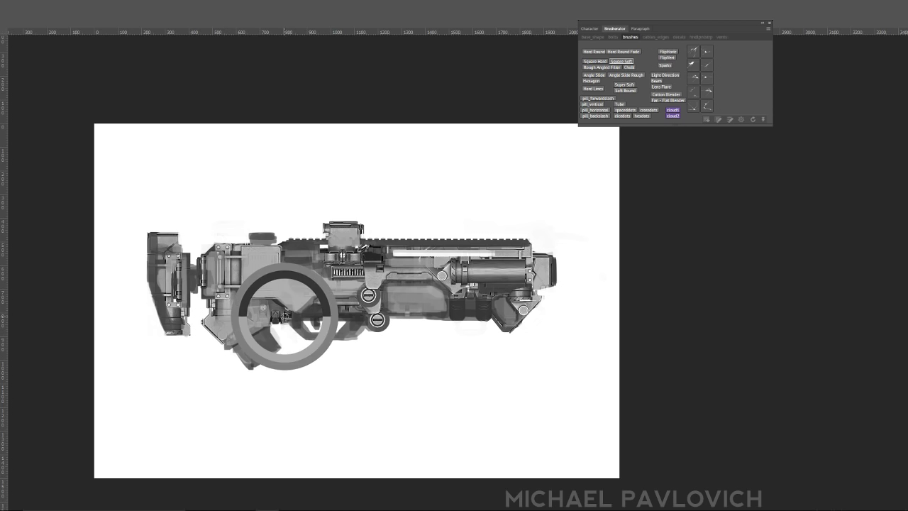
mouse_move(233, 308)
left_mouse_down()
mouse_move(220, 305)
mouse_move(230, 305)
left_mouse_up()
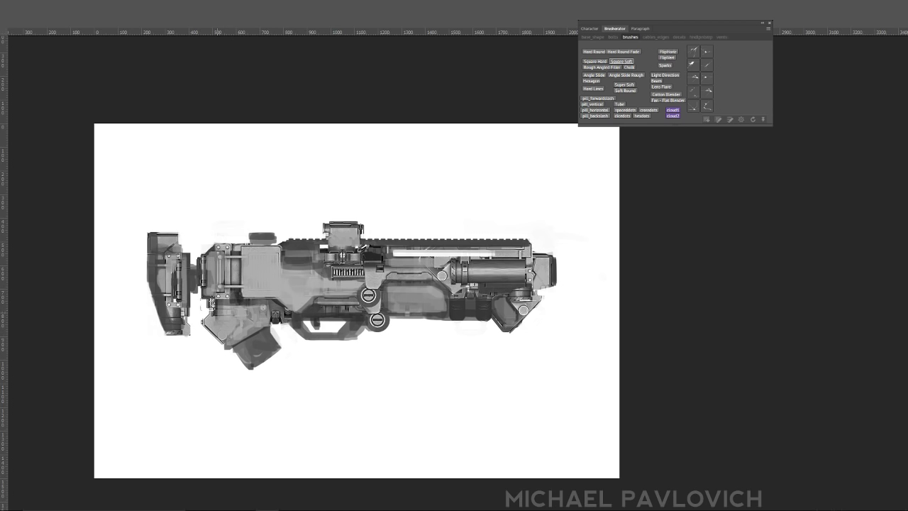
mouse_move(211, 302)
left_mouse_down()
mouse_move(231, 305)
mouse_move(212, 320)
mouse_move(272, 307)
left_mouse_up()
key("ctrl+z")
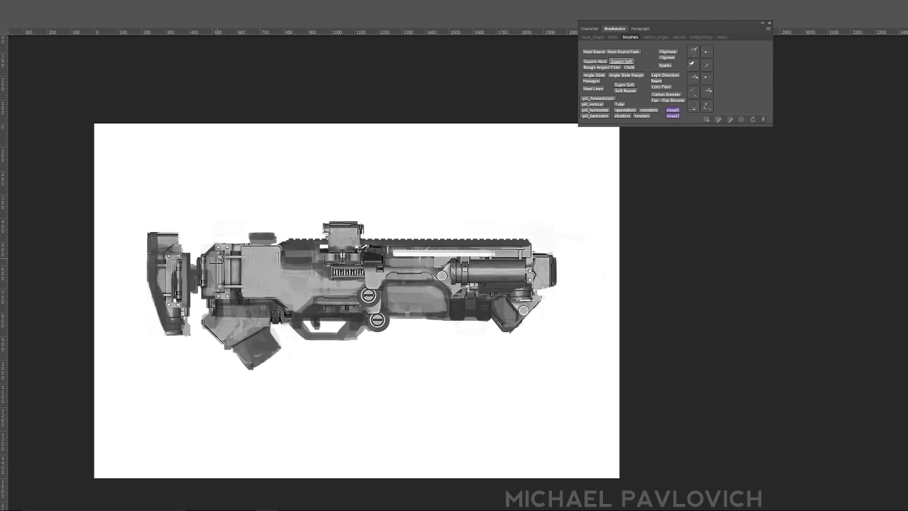
- Darken the rods of the rear block and the whole stock with dark grey, and sample white to clean the stock's outline
mouse_move(218, 258)
left_mouse_down()
mouse_move(218, 289)
mouse_move(234, 282)
left_mouse_up()
mouse_move(159, 241)
left_mouse_down()
mouse_move(171, 310)
mouse_move(166, 237)
mouse_move(182, 257)
mouse_move(169, 329)
left_mouse_up()
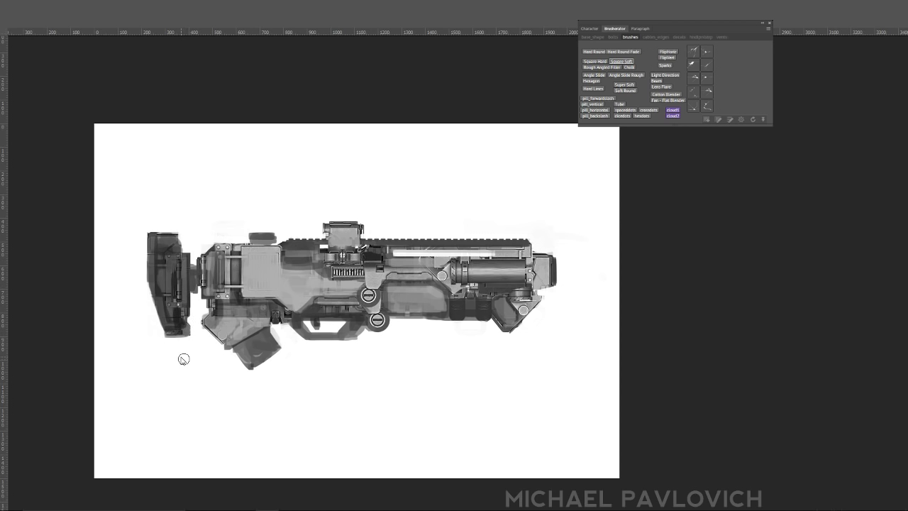
left_click(183, 359, "alt")
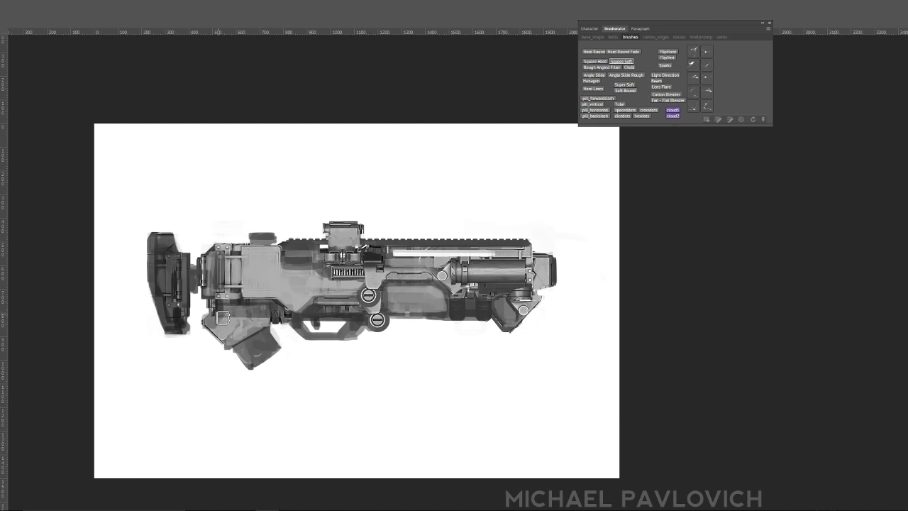
- Repaint the block above the angled magazine in lighter grey, and undo the two trial strokes on the receiver above it
mouse_move(223, 318)
left_mouse_down()
mouse_move(259, 318)
mouse_move(243, 328)
mouse_move(263, 331)
mouse_move(266, 313)
left_mouse_up()
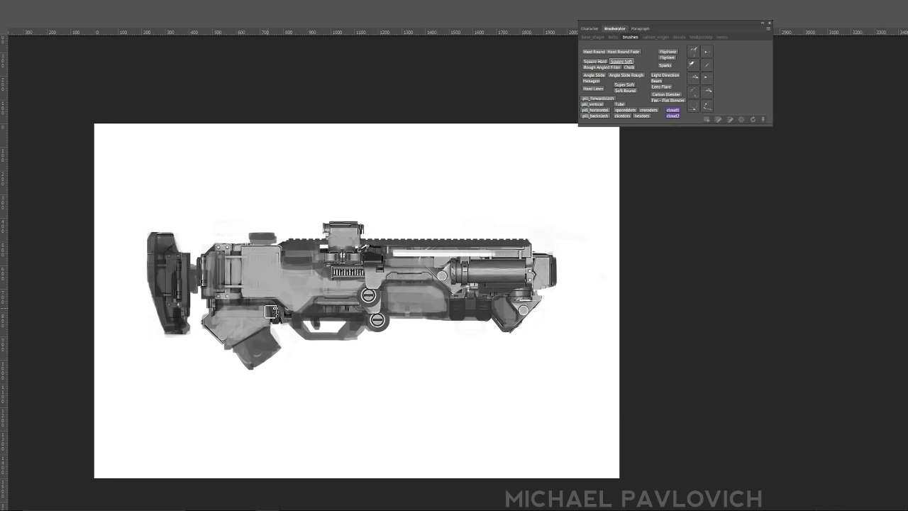
left_click(247, 302, "alt")
left_click_drag(289, 264, 267, 296)
left_click_drag(291, 264, 274, 307)
key("ctrl+alt+z")
key("ctrl+alt+z")
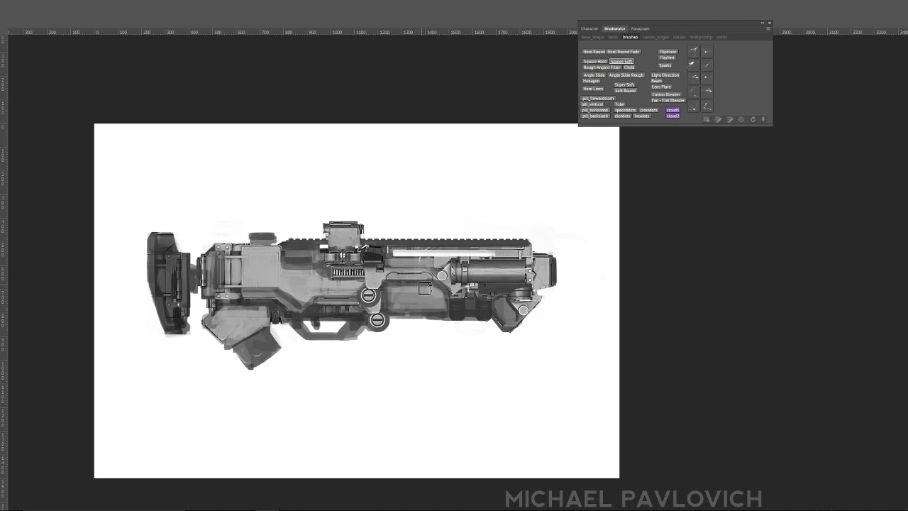
- Shade the upper edge of the block above the magazine and the top of the handguard with dark grey
left_click(388, 267)
left_click(369, 254, "alt")
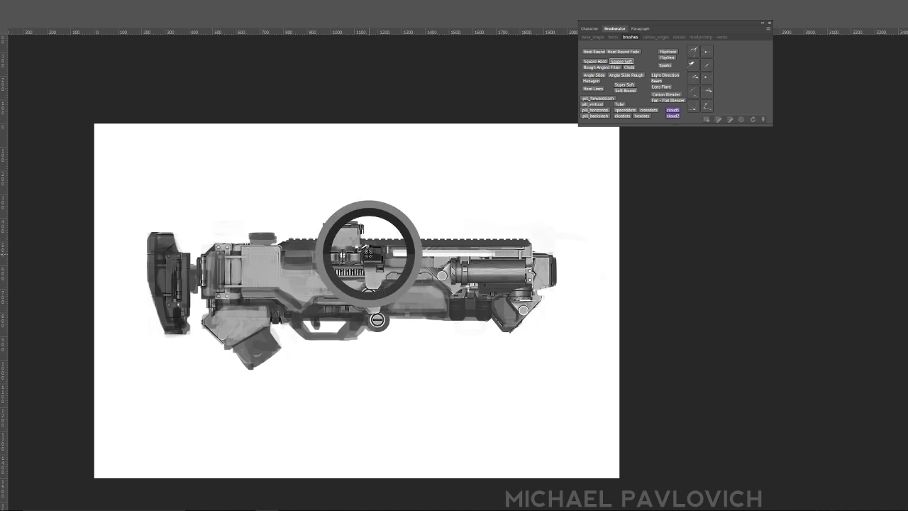
left_click_drag(214, 306, 265, 312)
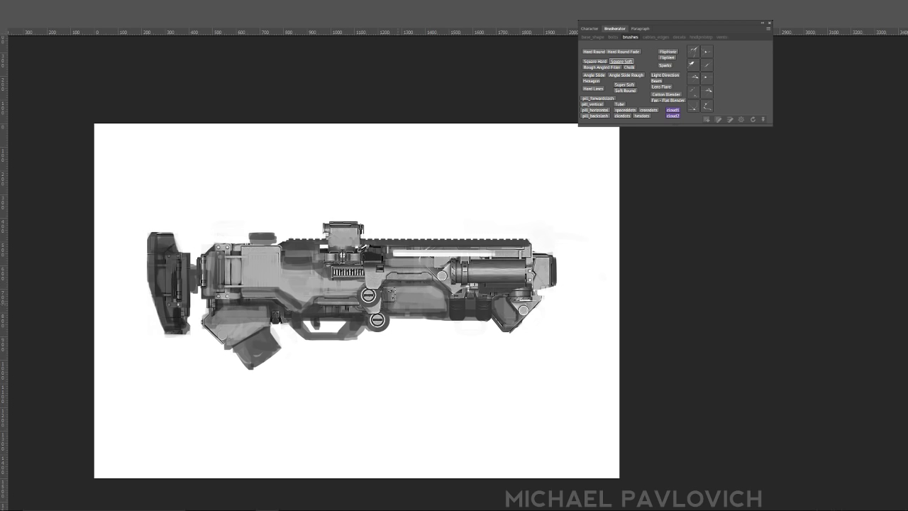
left_click_drag(387, 292, 428, 297)
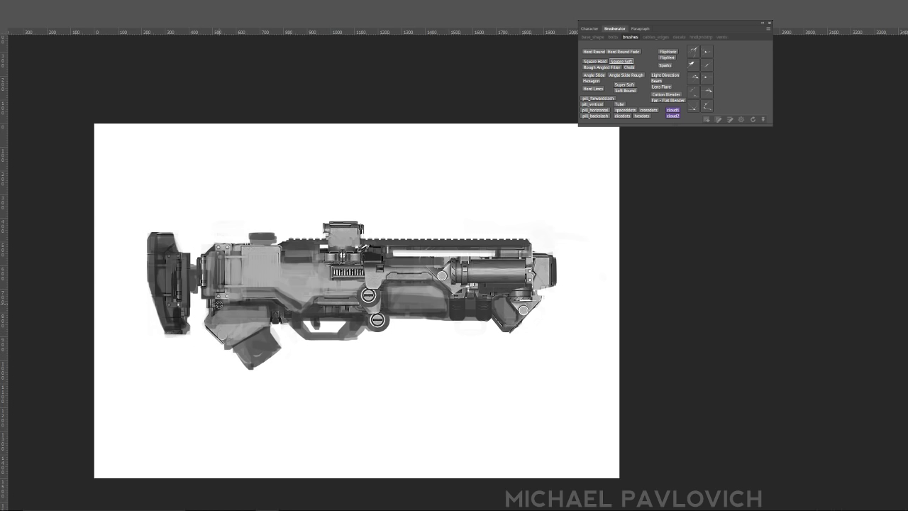
- Paint out the rear angled magazine and the block holding it in white, leaving a flat lower edge on the receiver
left_click_drag(231, 353, 272, 325)
mouse_move(257, 355)
left_mouse_down()
mouse_move(205, 317)
mouse_move(224, 347)
mouse_move(210, 322)
mouse_move(209, 332)
mouse_move(252, 306)
left_mouse_up()
mouse_move(205, 329)
left_mouse_down()
mouse_move(243, 325)
mouse_move(232, 305)
mouse_move(241, 319)
mouse_move(204, 319)
mouse_move(226, 319)
mouse_move(230, 345)
mouse_move(219, 329)
mouse_move(252, 353)
mouse_move(267, 348)
mouse_move(222, 340)
mouse_move(266, 351)
mouse_move(260, 342)
mouse_move(295, 378)
left_mouse_up()
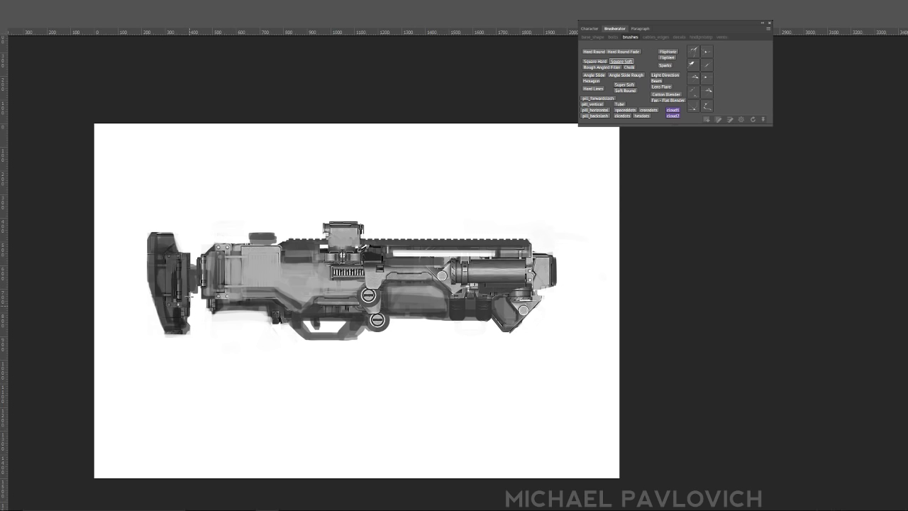
- Copy a dark section of the stock, rotate it to a slant, and place it on the white area below the handguard
left_click_drag(184, 286, 403, 317)
key("ctrl+t")
left_click_drag(417, 363, 477, 277)
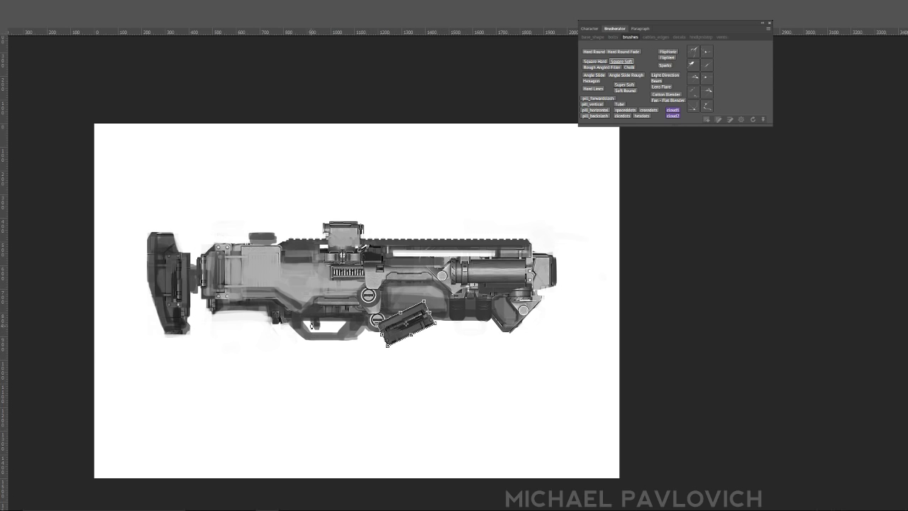
left_click_drag(415, 328, 428, 363)
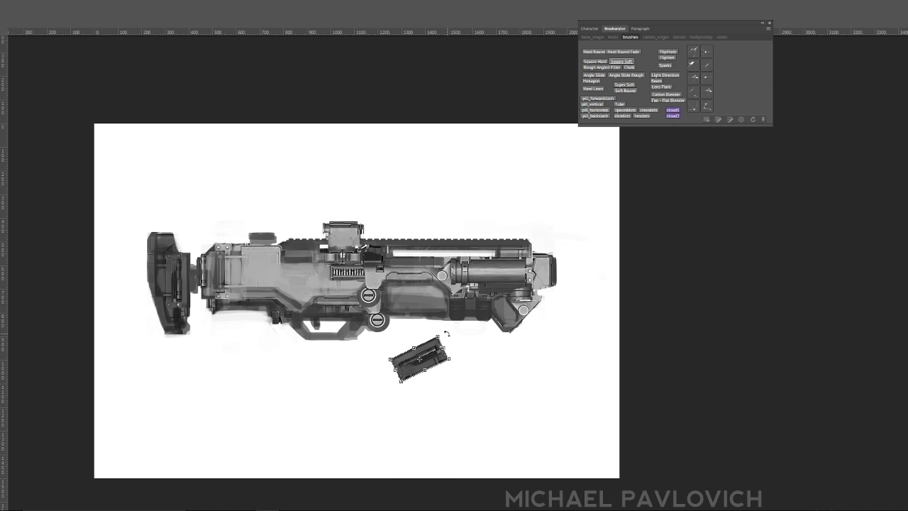
key("Return")
- Paint out the old trigger guard in white and paint a dark grey pistol grip under the rear of the receiver
mouse_move(298, 330)
left_mouse_down()
mouse_move(348, 330)
mouse_move(323, 330)
left_mouse_up()
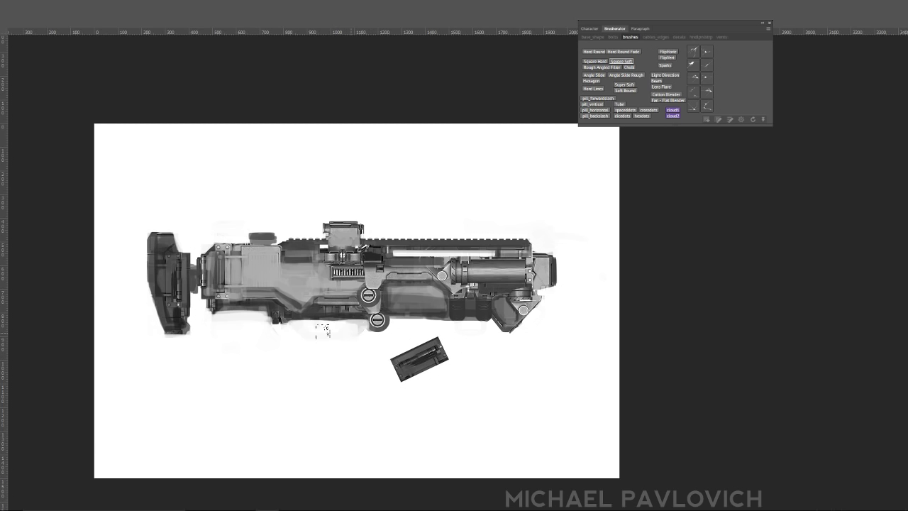
left_click(313, 312, "alt")
mouse_move(216, 305)
left_mouse_down()
mouse_move(238, 316)
mouse_move(238, 332)
mouse_move(257, 310)
mouse_move(250, 315)
mouse_move(264, 318)
mouse_move(255, 345)
mouse_move(244, 321)
mouse_move(237, 338)
mouse_move(249, 334)
mouse_move(229, 349)
mouse_move(237, 357)
mouse_move(224, 361)
mouse_move(252, 368)
left_mouse_up()
mouse_move(267, 315)
left_mouse_down()
mouse_move(247, 366)
mouse_move(239, 313)
mouse_move(247, 349)
mouse_move(238, 369)
left_mouse_up()
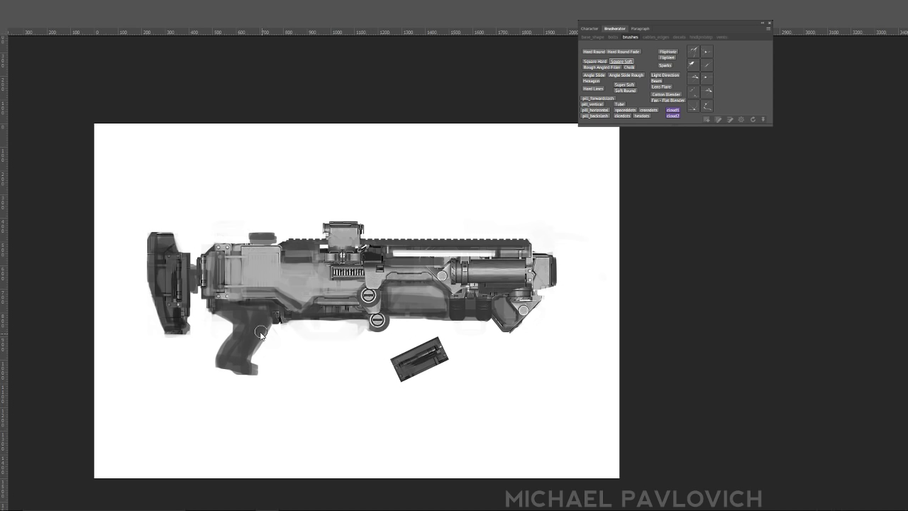
- Paint a thin trigger guard ahead of the grip and move the slanted copy up against the receiver as a magazine
left_click(279, 310)
mouse_move(273, 333)
left_mouse_down()
mouse_move(318, 327)
mouse_move(314, 333)
left_mouse_up()
left_click_drag(426, 363, 365, 331)
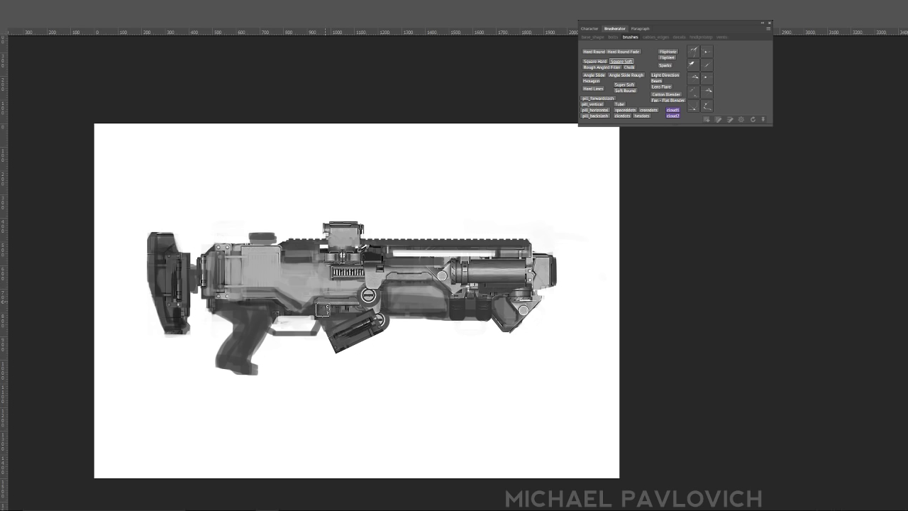
- Paint the slanted magazine into the receiver in grey, covering the lower round knob, and trim the underside of the foregrip drums in white
mouse_move(323, 310)
left_mouse_down()
mouse_move(332, 322)
mouse_move(349, 312)
mouse_move(326, 310)
mouse_move(350, 308)
mouse_move(338, 319)
mouse_move(355, 310)
mouse_move(354, 325)
mouse_move(360, 315)
left_mouse_up()
left_click_drag(347, 345, 372, 325)
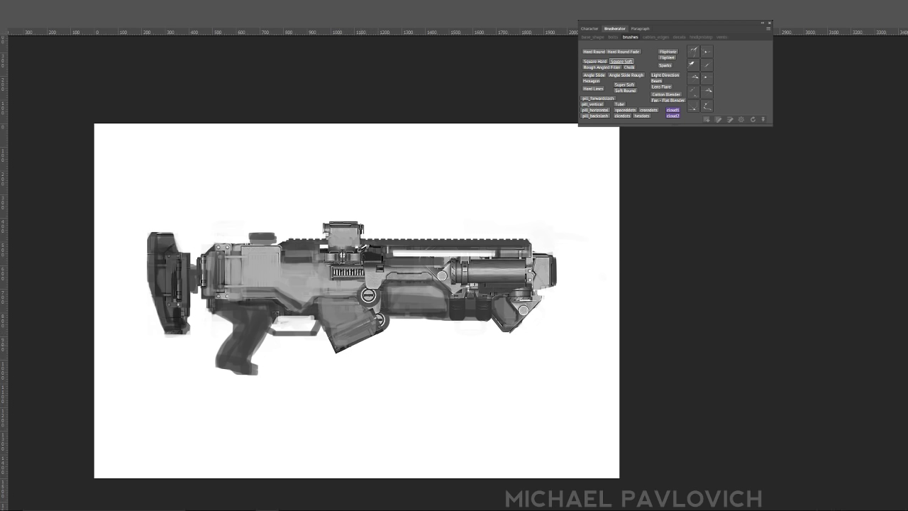
mouse_move(377, 339)
left_mouse_down()
mouse_move(369, 334)
mouse_move(328, 362)
mouse_move(389, 322)
left_mouse_up()
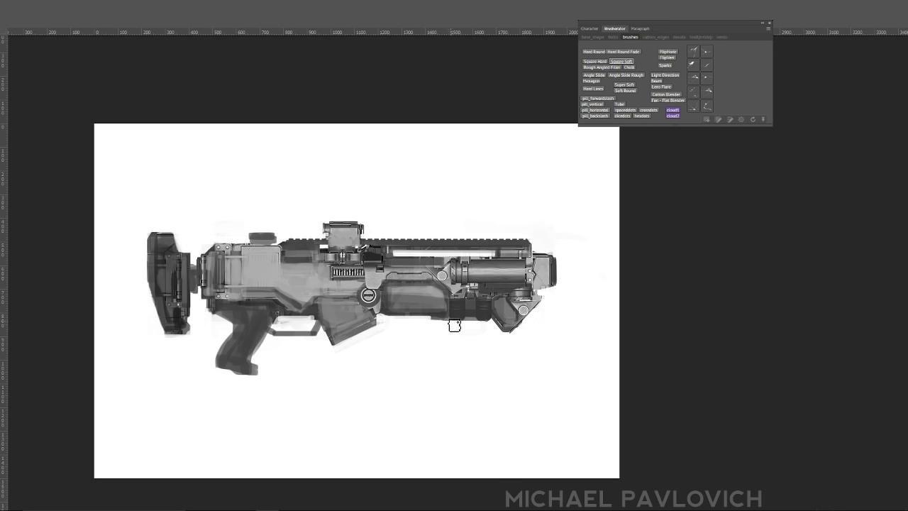
left_click_drag(450, 324, 489, 320)
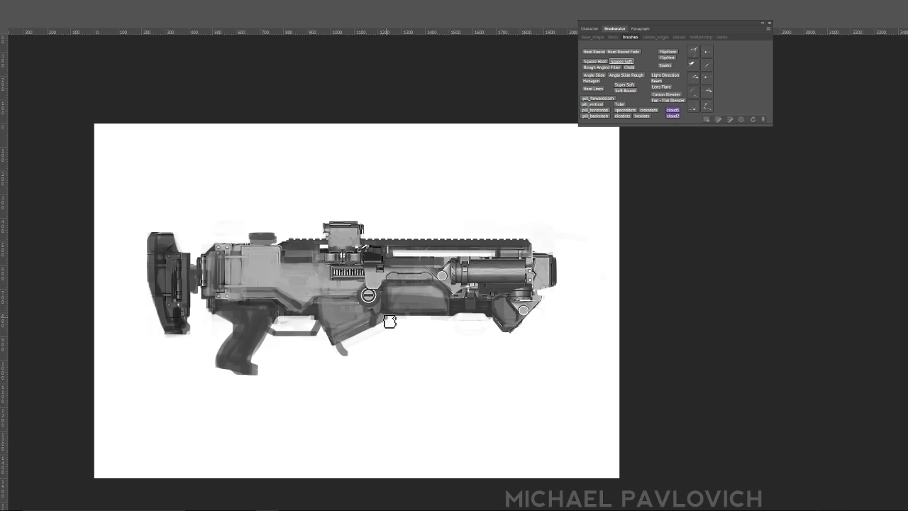
- Paint a lighter base plate across the lower end of the magazine and define its edges and upper body with grey strokes
mouse_move(390, 332)
left_mouse_down()
mouse_move(349, 357)
mouse_move(392, 332)
mouse_move(349, 350)
left_mouse_up()
left_click(366, 258, "alt")
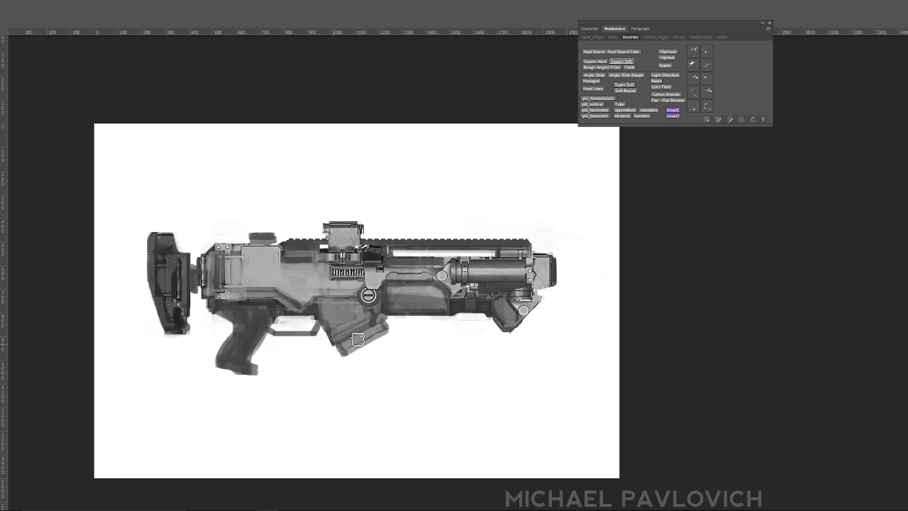
mouse_move(358, 339)
left_mouse_down()
mouse_move(382, 327)
mouse_move(341, 348)
left_mouse_up()
left_click_drag(341, 348, 379, 328)
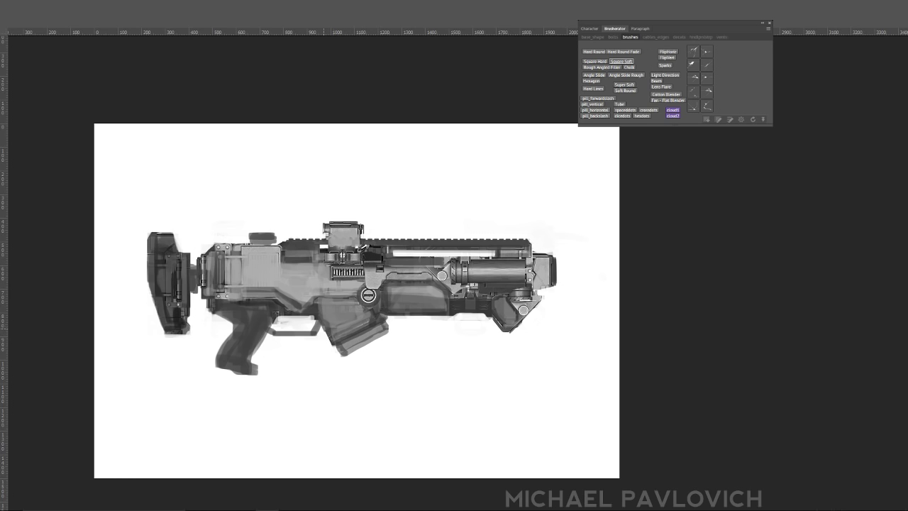
mouse_move(324, 329)
left_mouse_down()
mouse_move(336, 331)
mouse_move(321, 327)
mouse_move(355, 301)
mouse_move(364, 310)
left_mouse_up()
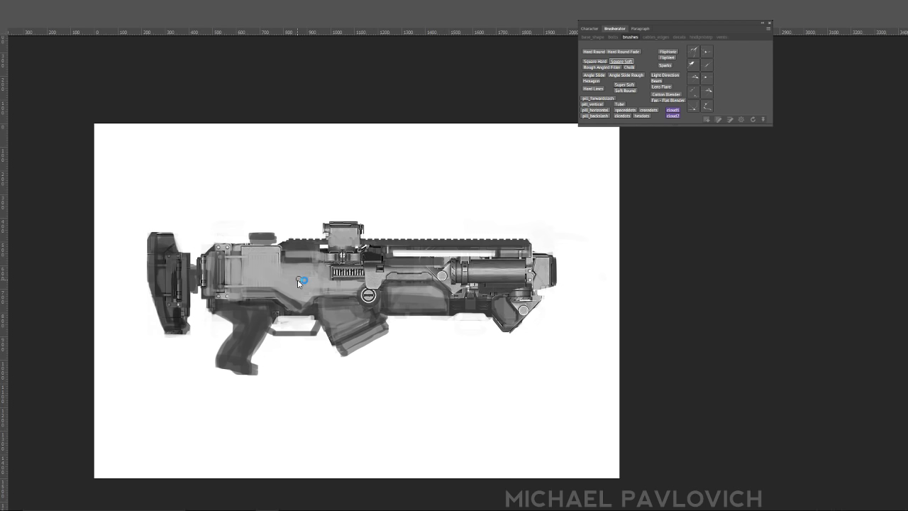
- Paint the receiver side behind the ribbed grille with a narrow dark slot, undoing the first strokes
left_click_drag(284, 273, 330, 273)
key("ctrl+z")
key("ctrl+z")
left_click_drag(297, 283, 339, 294)
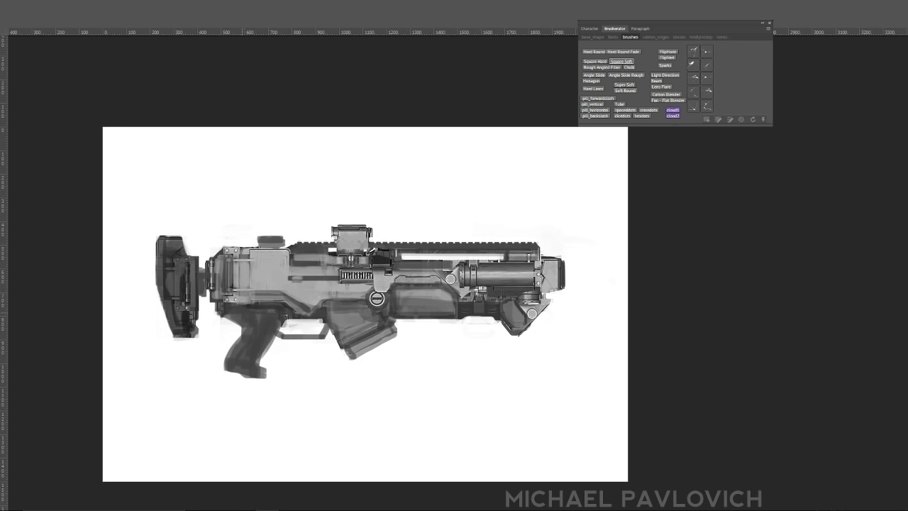
- Darken the pistol grip, the trigger guard, and the strip beneath the top rail and scope mount
mouse_move(242, 312)
left_mouse_down()
mouse_move(254, 328)
mouse_move(231, 372)
mouse_move(264, 377)
mouse_move(277, 341)
mouse_move(265, 348)
mouse_move(255, 322)
mouse_move(240, 362)
mouse_move(251, 372)
left_mouse_up()
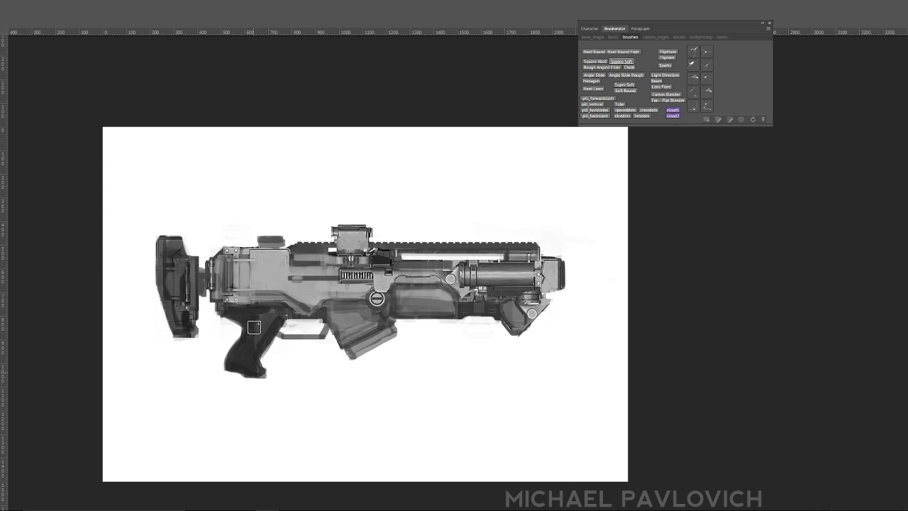
mouse_move(254, 327)
left_mouse_down()
mouse_move(273, 316)
mouse_move(298, 328)
mouse_move(296, 313)
mouse_move(298, 327)
mouse_move(306, 325)
mouse_move(301, 331)
mouse_move(293, 322)
mouse_move(308, 325)
mouse_move(286, 341)
mouse_move(325, 336)
left_mouse_up()
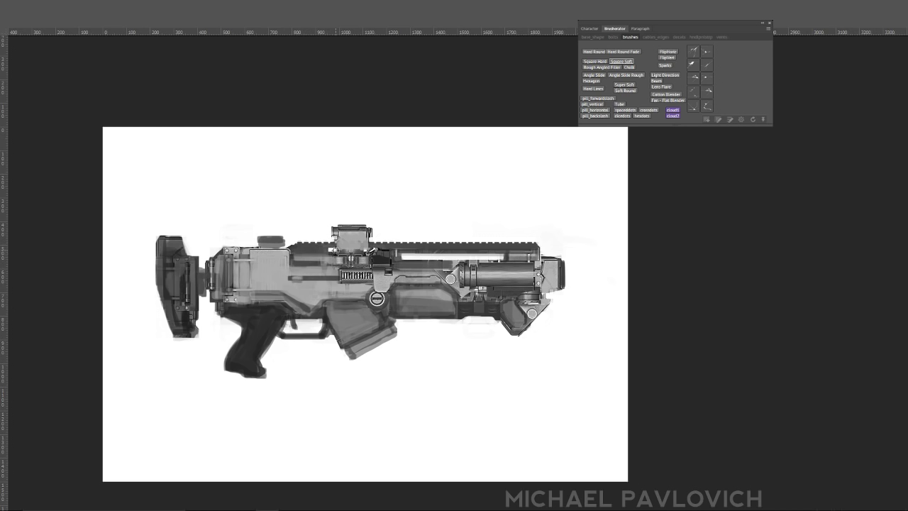
mouse_move(297, 259)
left_mouse_down()
mouse_move(337, 256)
mouse_move(325, 267)
mouse_move(339, 265)
left_mouse_up()
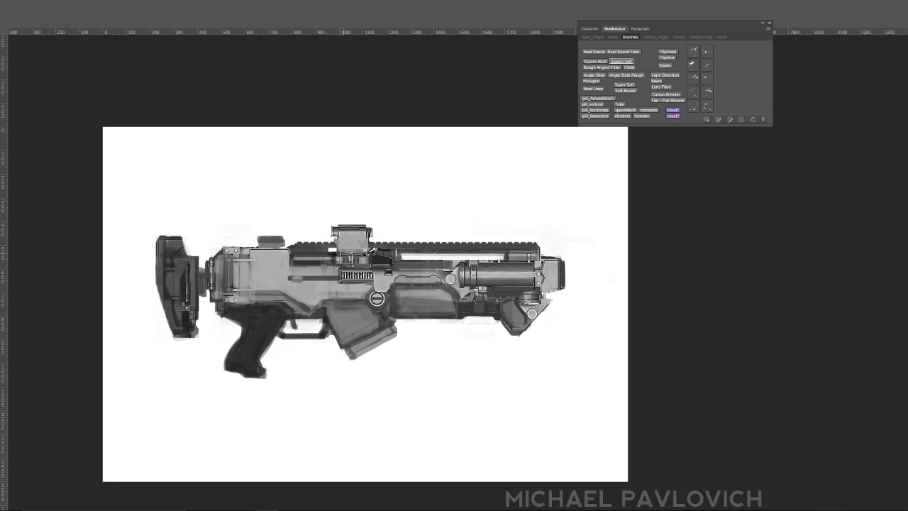
left_click_drag(347, 257, 363, 255)
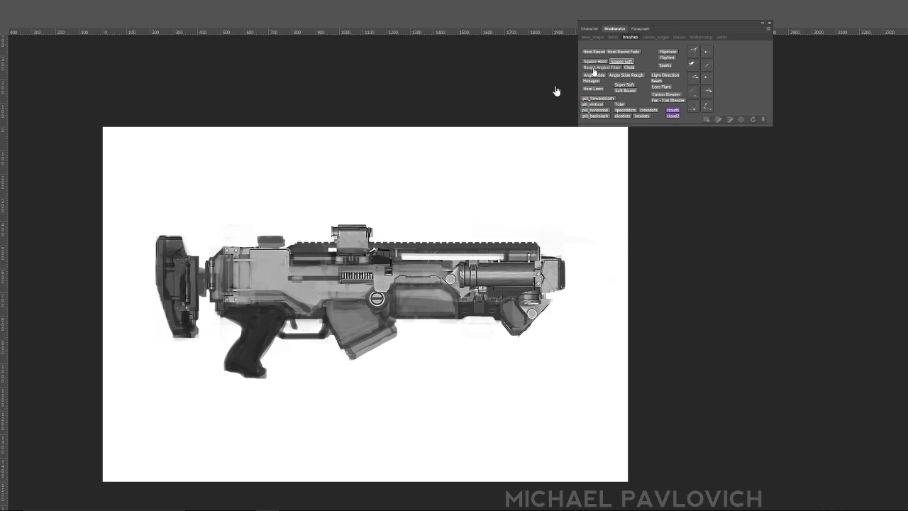
- Try the Hard Round brush, switch to an enlarged Square Hard brush, and repaint the stock's inner area into clean panels
left_click(596, 53)
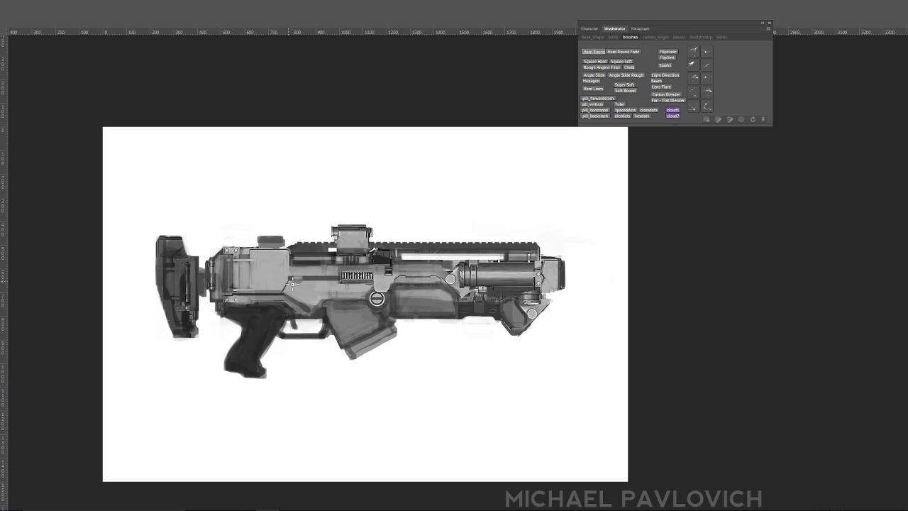
left_click(595, 62)
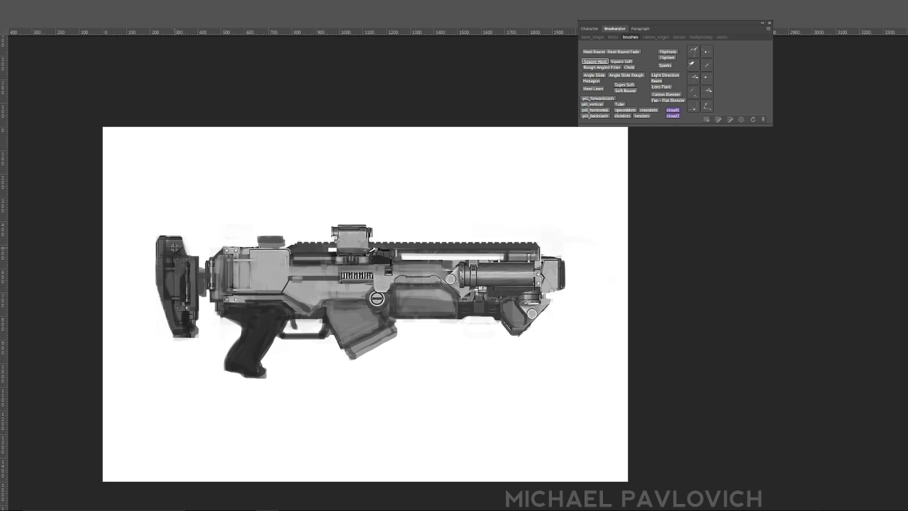
key("]")
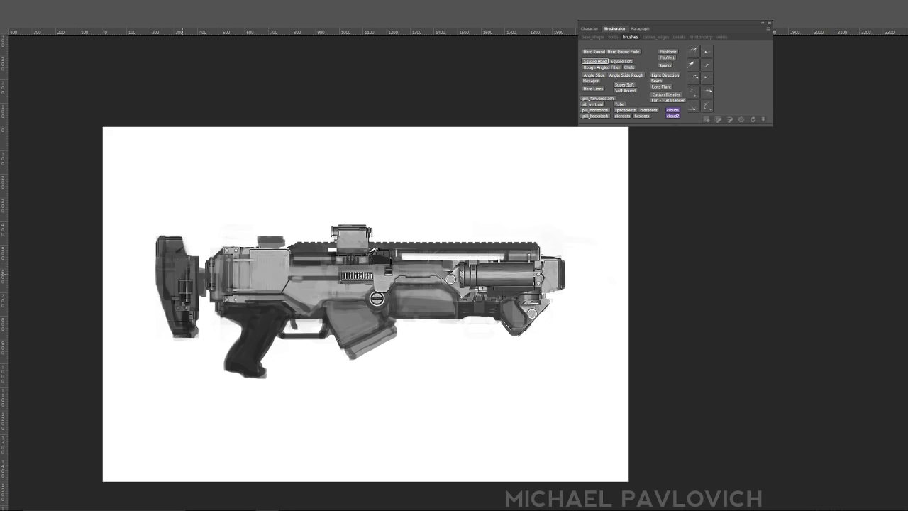
left_click_drag(173, 259, 181, 273)
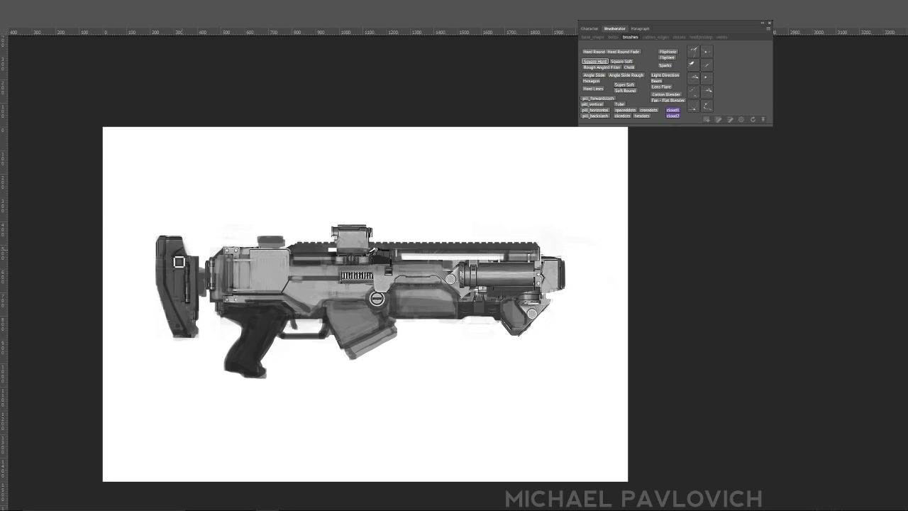
- Touch up the stock's lower edge with a sampled dark grey and repaint the pistol grip's inner area in a lighter grey
left_click(166, 262, "alt")
left_click_drag(200, 327, 192, 341)
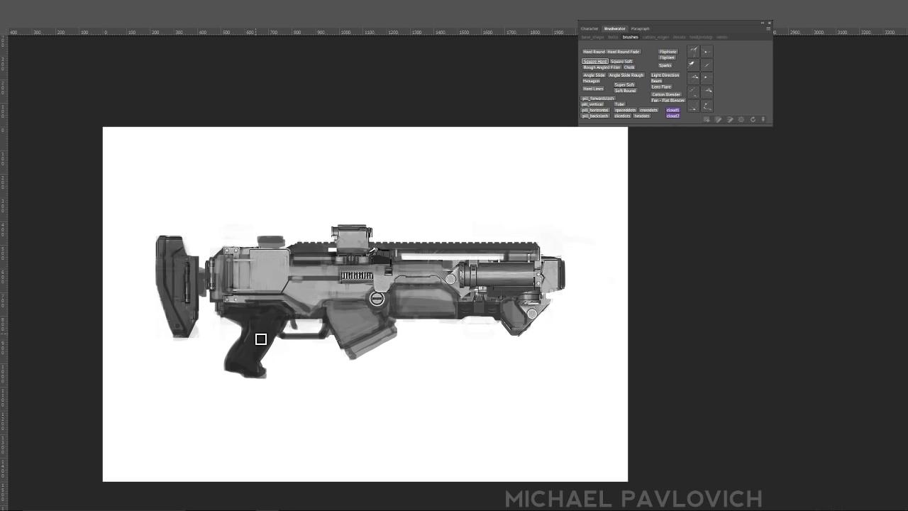
mouse_move(261, 311)
left_mouse_down()
mouse_move(265, 340)
mouse_move(249, 334)
mouse_move(239, 363)
mouse_move(256, 370)
mouse_move(239, 366)
mouse_move(251, 369)
mouse_move(272, 345)
mouse_move(261, 327)
mouse_move(251, 364)
mouse_move(264, 332)
left_mouse_up()
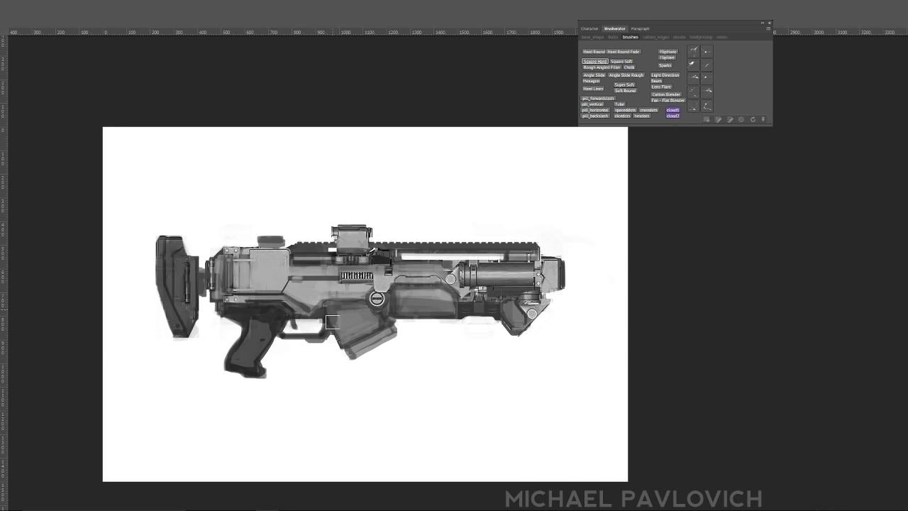
- Darken the magazine body, its base plate, and the recessed handguard panel in front of it with sampled greys
mouse_move(349, 310)
left_mouse_down()
mouse_move(341, 332)
mouse_move(371, 321)
mouse_move(365, 309)
mouse_move(388, 317)
left_mouse_up()
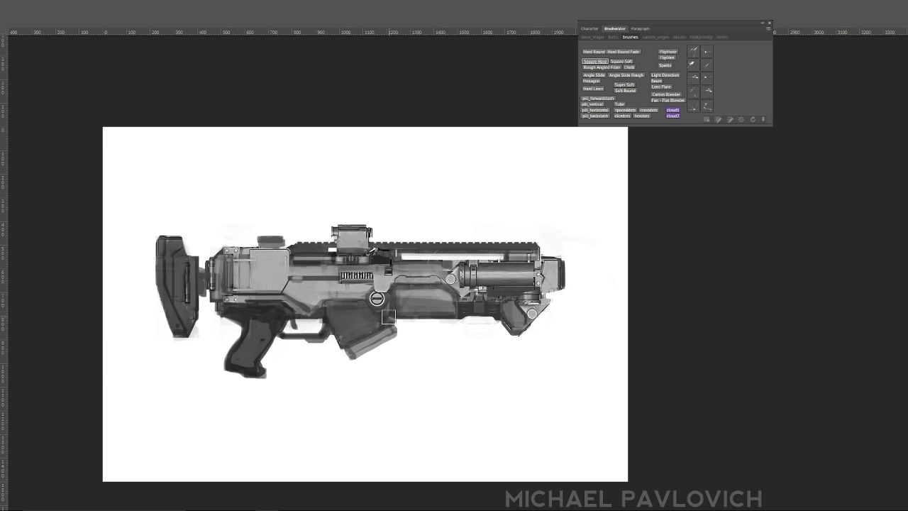
mouse_move(370, 353)
left_mouse_down()
mouse_move(367, 345)
mouse_move(355, 358)
mouse_move(399, 337)
left_mouse_up()
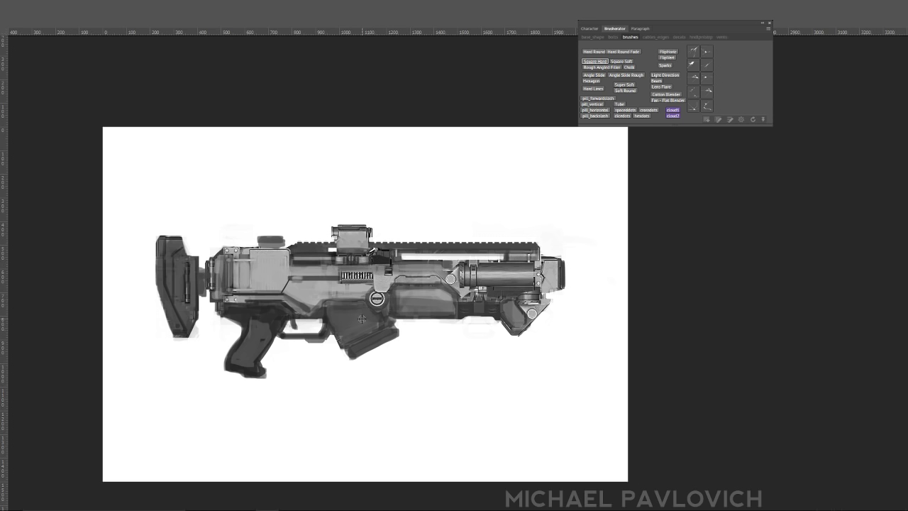
left_click_drag(365, 336, 363, 348)
left_click(425, 301)
left_click(379, 334, "alt")
mouse_move(398, 301)
left_mouse_down()
mouse_move(440, 297)
mouse_move(431, 308)
mouse_move(435, 286)
left_mouse_up()
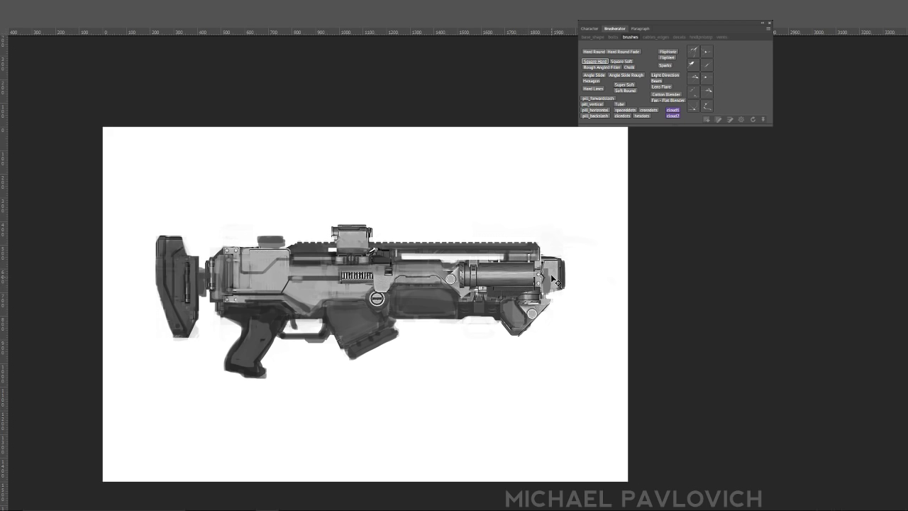
- Repaint the muzzle block and the front collar of the barrel with cleaner grey planes
mouse_move(546, 287)
left_mouse_down()
mouse_move(554, 272)
mouse_move(543, 287)
left_mouse_up()
left_click_drag(552, 264, 560, 258)
mouse_move(527, 260)
left_mouse_down()
mouse_move(484, 268)
mouse_move(532, 269)
mouse_move(484, 271)
mouse_move(534, 272)
left_mouse_up()
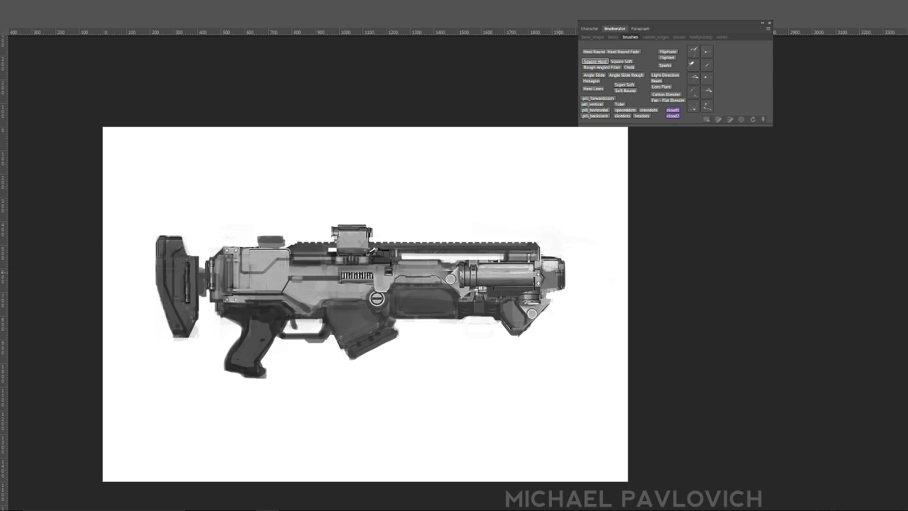
left_click_drag(560, 272, 552, 275)
left_click(499, 267, "alt")
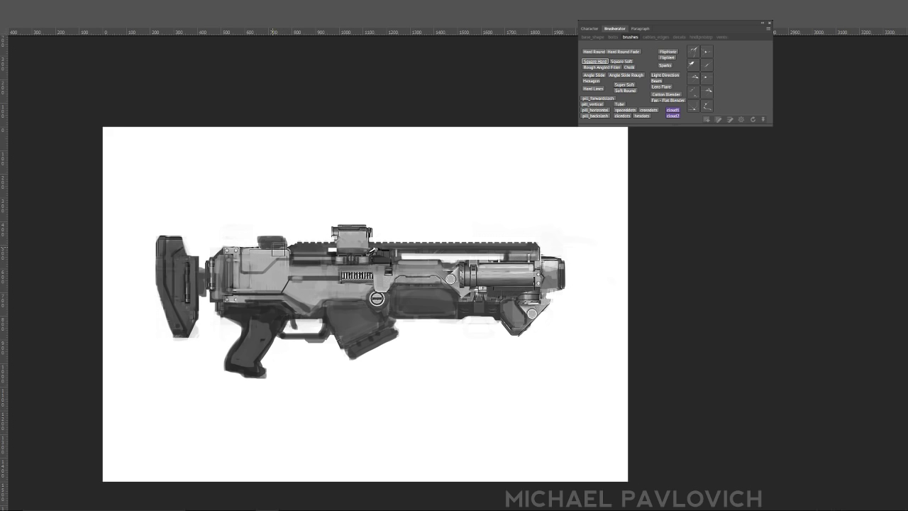
- Paint an upright rear sight on the small block above the receiver, undoing the first stroke
left_click_drag(282, 241, 261, 239)
key("ctrl+z")
left_click(332, 254, "alt")
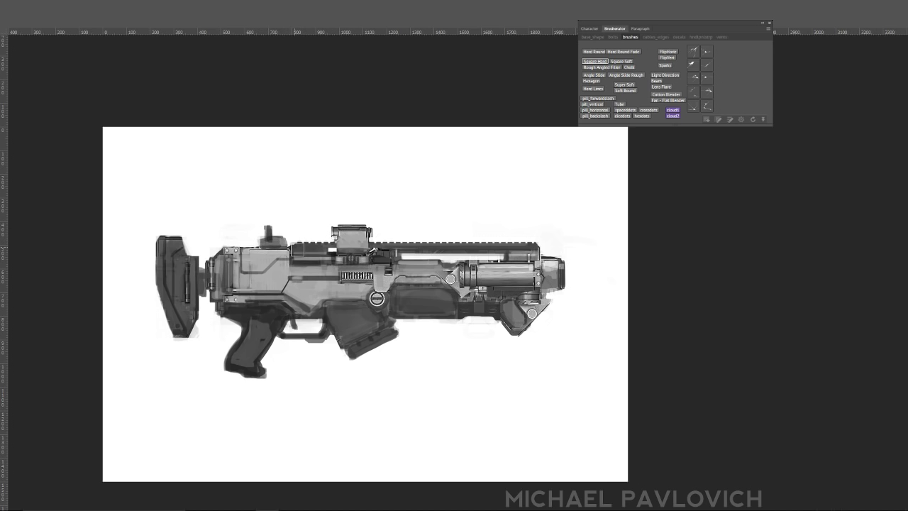
- Enlarge the upper part of the scope slightly with Free Transform
key("ctrl")
key("v")
key("ctrl+t")
mouse_move(329, 217)
left_mouse_down()
mouse_move(319, 203)
mouse_move(322, 213)
left_mouse_up()
key("Return")
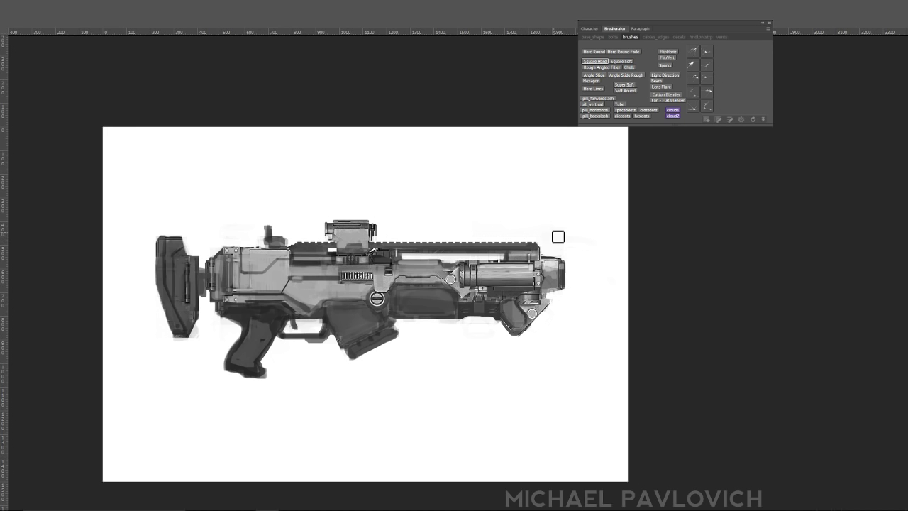
- Paint a triangular front sight rising above the muzzle at the front end of the top rail
left_click(540, 248, "alt")
mouse_move(557, 234)
left_mouse_down()
mouse_move(557, 259)
mouse_move(545, 252)
left_mouse_up()
left_click(541, 226, "alt")
left_click(552, 251, "alt")
left_click_drag(553, 242, 552, 261)
left_click(566, 252, "alt")
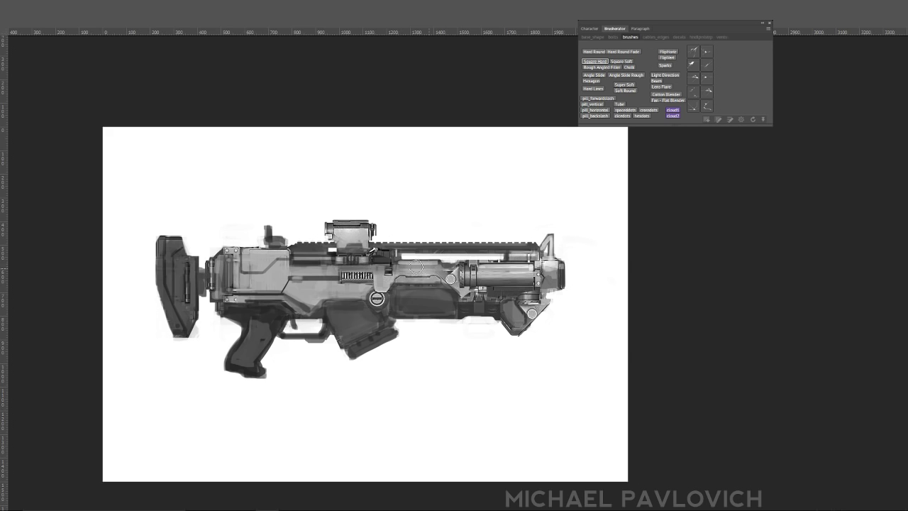
- Brighten the receiver side and adjust the rear joint near the stock with large soft tonal strokes
mouse_move(313, 276)
left_mouse_down()
mouse_move(231, 255)
mouse_move(241, 260)
left_mouse_up()
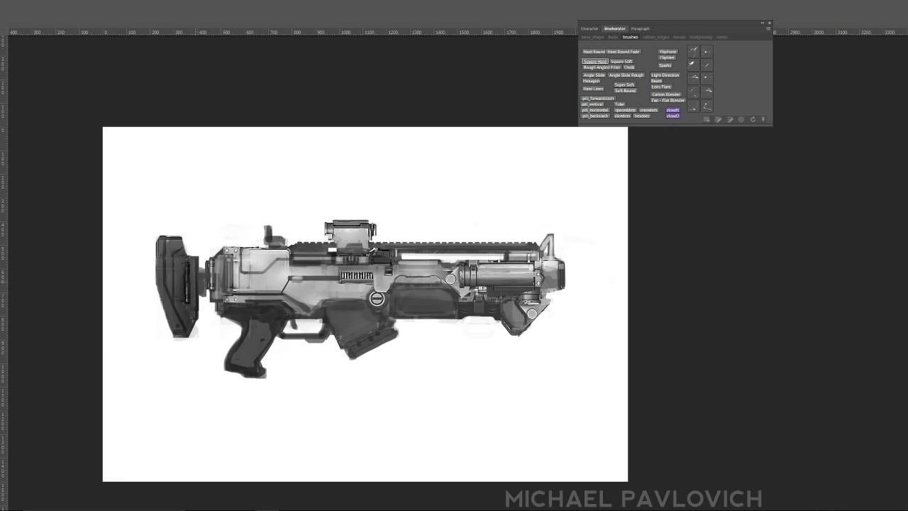
left_click_drag(203, 278, 203, 288)
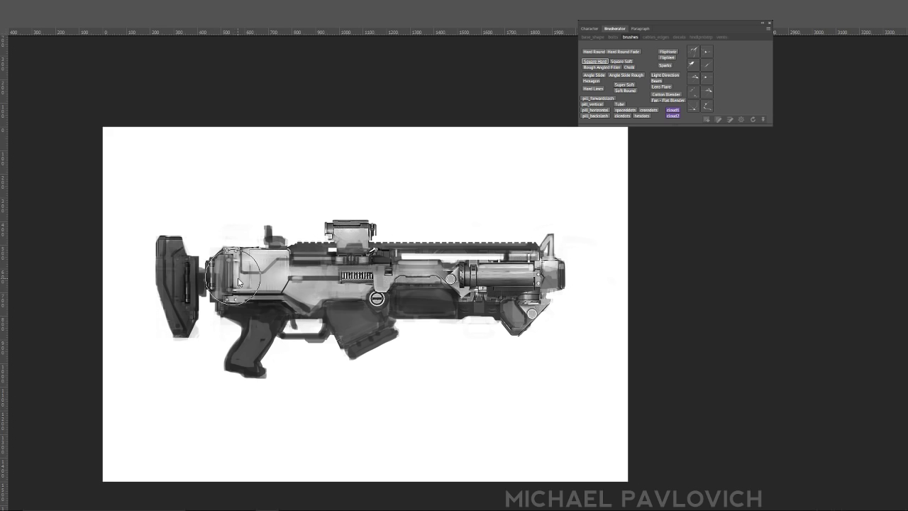
key("bracketleft")
key("bracketleft")
key("bracketleft")
key("bracketleft")
key("bracketleft")
key("bracketleft")
key("bracketleft")
key("bracketleft")
key("bracketleft")
key("bracketleft")
left_click_drag(242, 297, 310, 272)
key("ctrl+z")
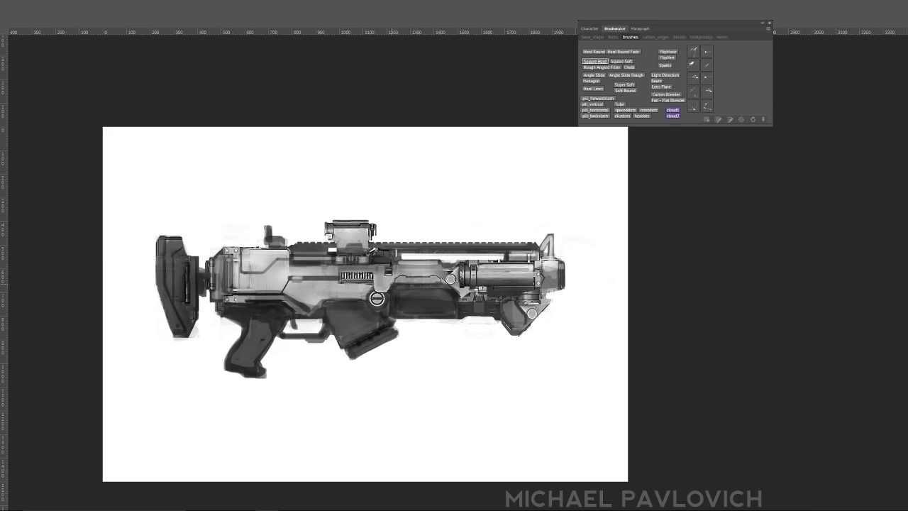
- Choose the Square Soft brush and repaint the magazine body lighter with a dark outline along its rear edge
left_click(595, 54)
left_click(621, 61)
left_click(594, 62)
left_click(621, 62)
mouse_move(341, 310)
left_mouse_down()
mouse_move(338, 322)
mouse_move(338, 311)
mouse_move(368, 319)
mouse_move(347, 330)
mouse_move(359, 316)
left_mouse_up()
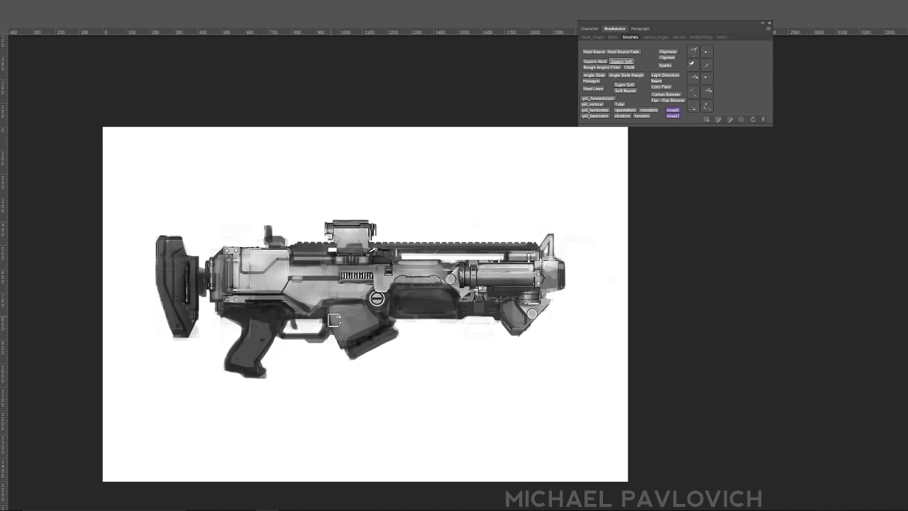
left_click_drag(334, 319, 346, 347)
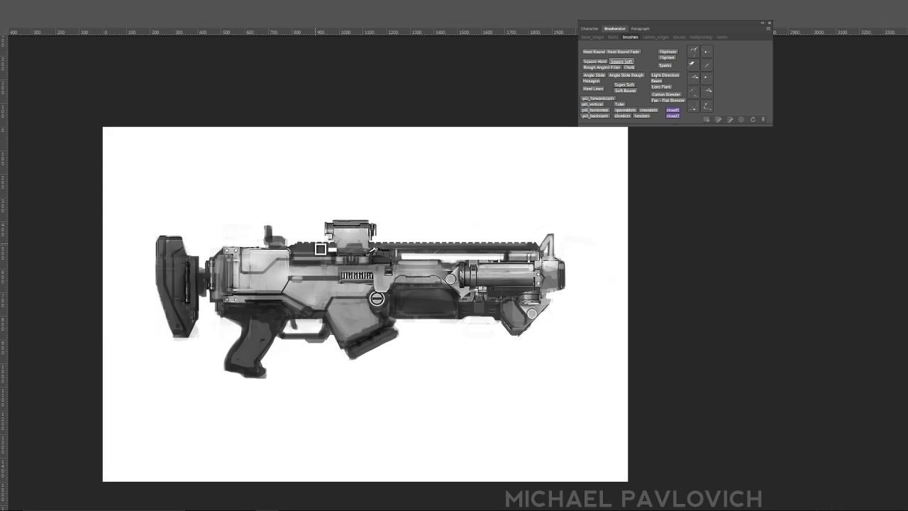
left_click(625, 84)
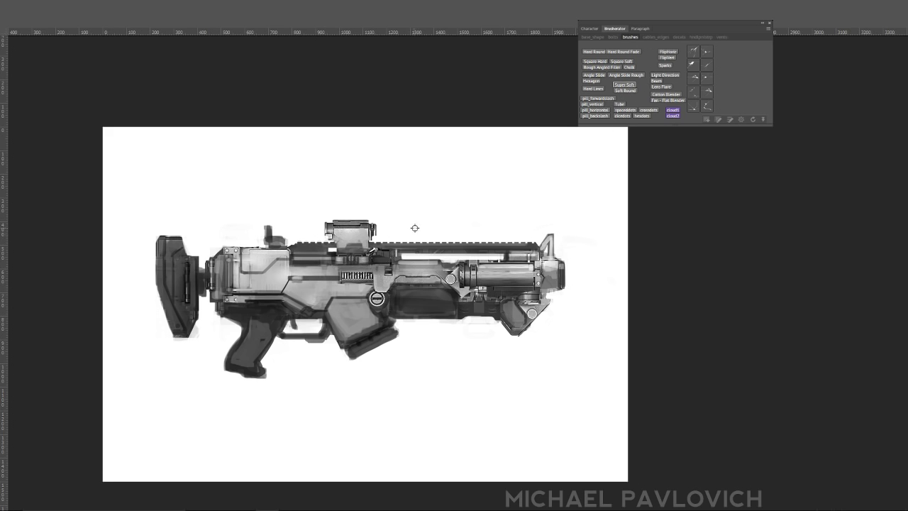
left_click(348, 272, "alt")
mouse_move(298, 260)
left_mouse_down()
mouse_move(469, 284)
mouse_move(313, 284)
mouse_move(273, 237)
left_mouse_up()
key("ctrl+z")
key("ctrl+z")
- Stamp dark diagonal panel details above the magazine and onto the barrel with a custom detail brush, undoing the first receiver stamp
left_click(692, 65)
left_click(276, 282)
key("ctrl+z")
left_click(359, 300)
left_click(497, 287)
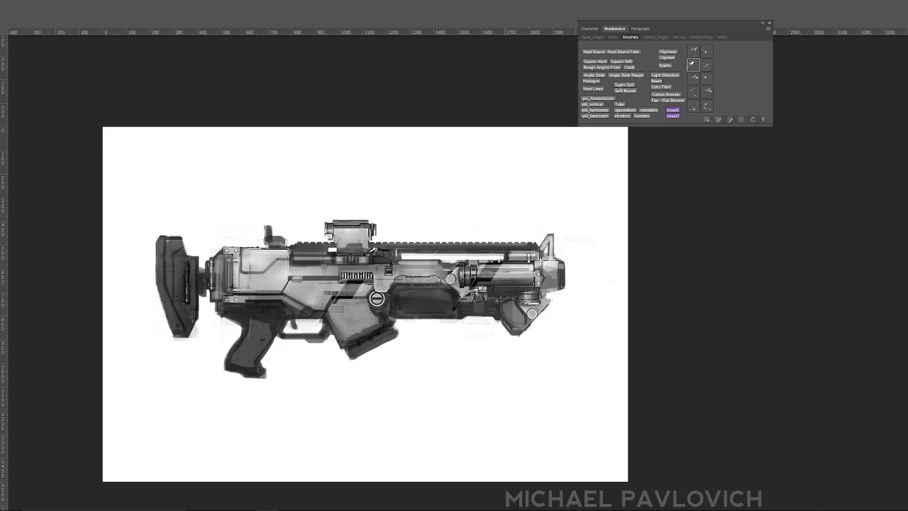
- Add thin panel lines and slots across the receiver with other custom detail brushes, undoing the excess stamps
left_click(706, 80)
left_click_drag(299, 265, 373, 266)
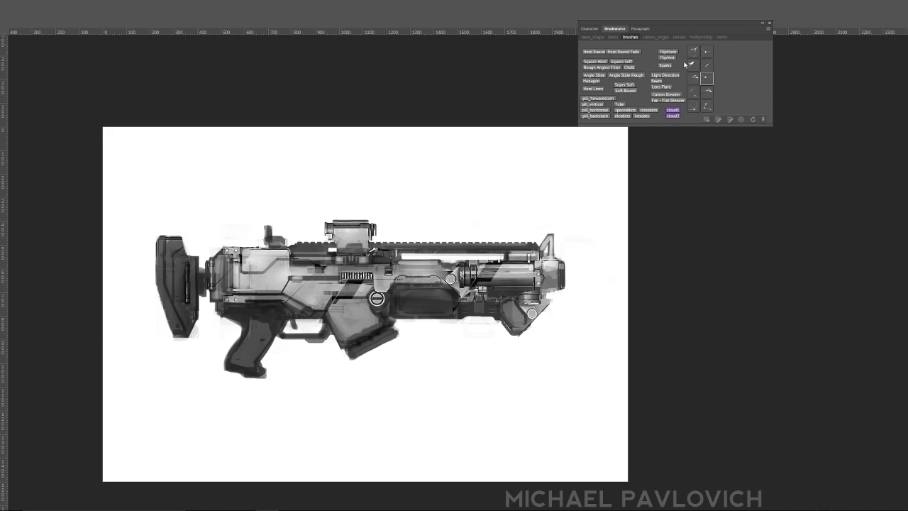
left_click(711, 91)
left_click(262, 282)
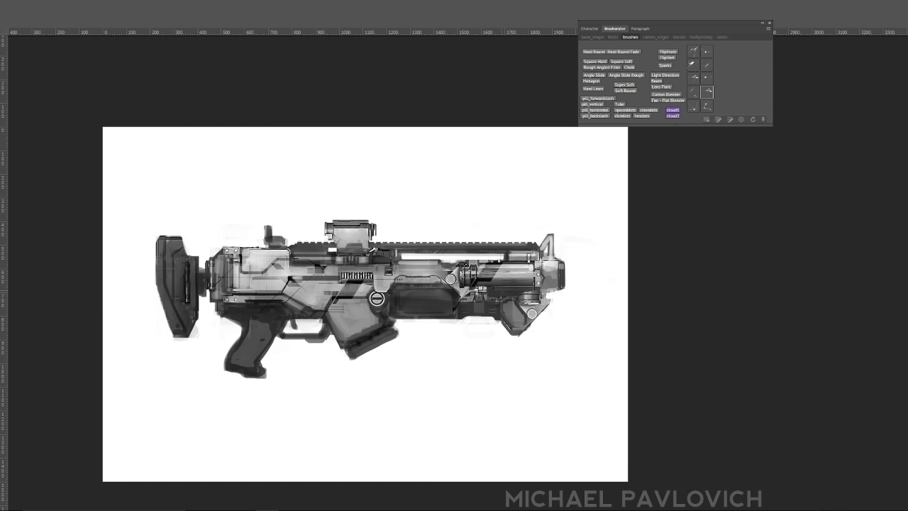
left_click(359, 320)
left_click_drag(484, 262, 560, 246)
left_click_drag(157, 263, 284, 307)
key("ctrl+z")
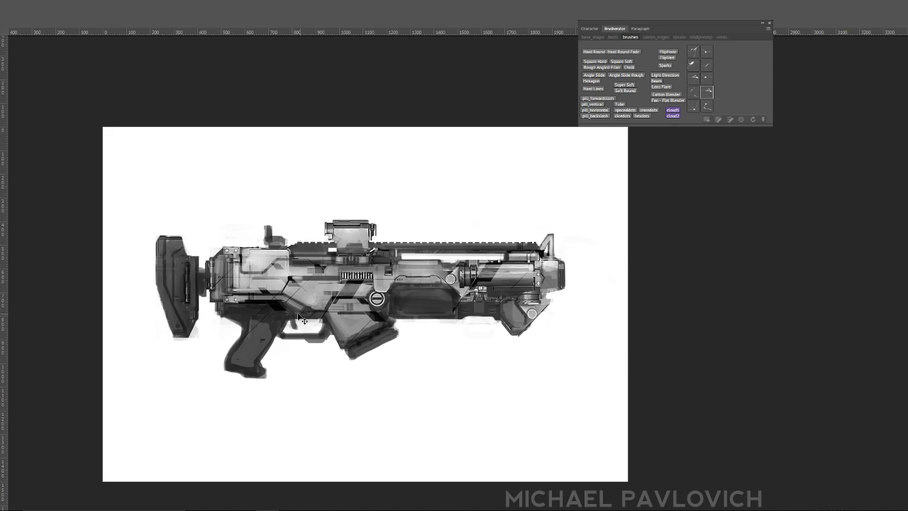
key("ctrl+z")
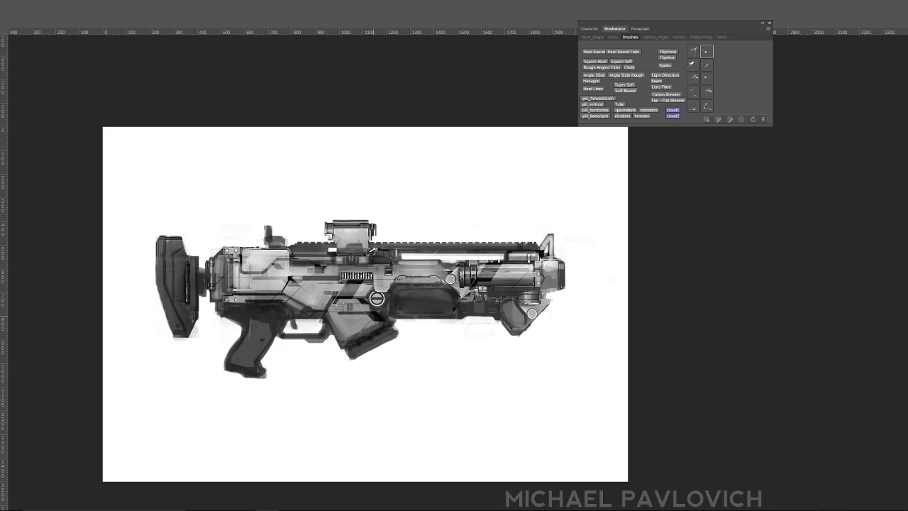
key("ctrl+z")
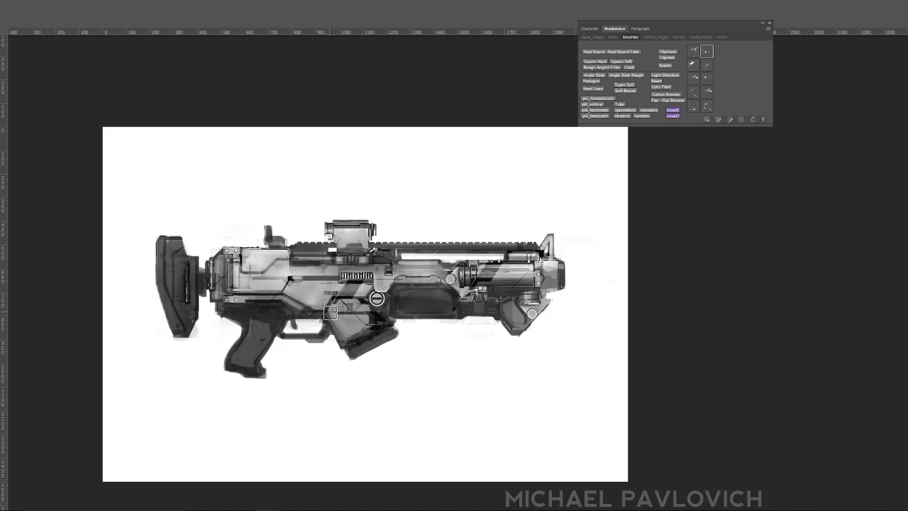
- Paint over the stray stamped details on the magazine and touch up the rear section of the barrel
mouse_move(334, 316)
left_mouse_down()
mouse_move(362, 317)
mouse_move(374, 330)
left_mouse_up()
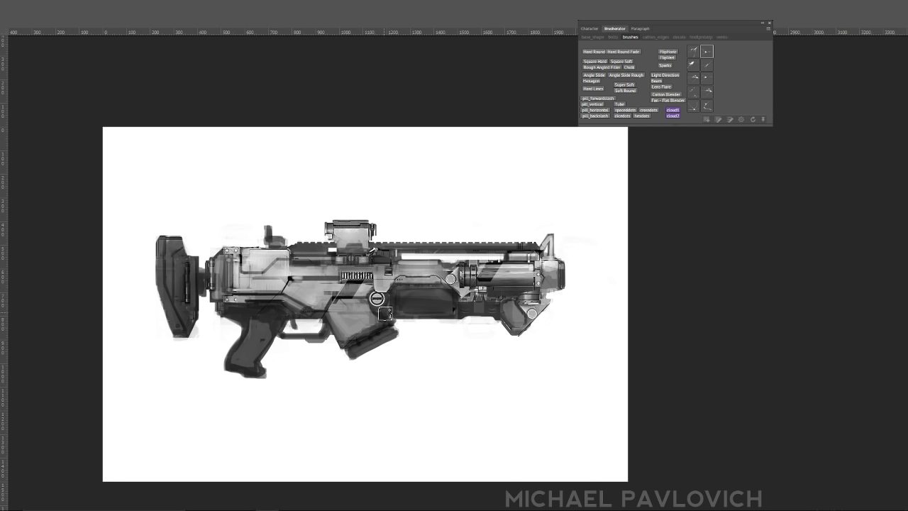
left_click_drag(458, 274, 497, 274)
left_click_drag(194, 229, 344, 267)
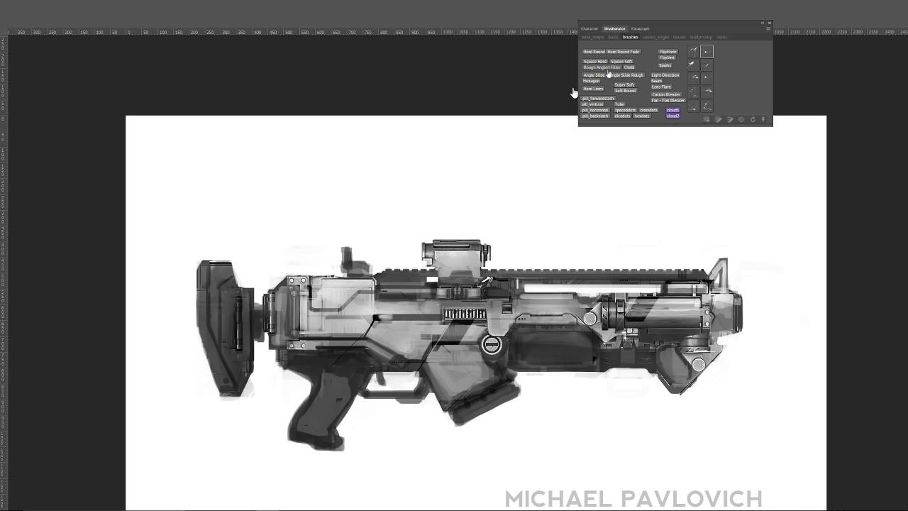
- Refine the rear sight into a sharper wedge-shaped silhouette with the Square Soft brush
left_click(622, 61)
left_click_drag(336, 254, 307, 259)
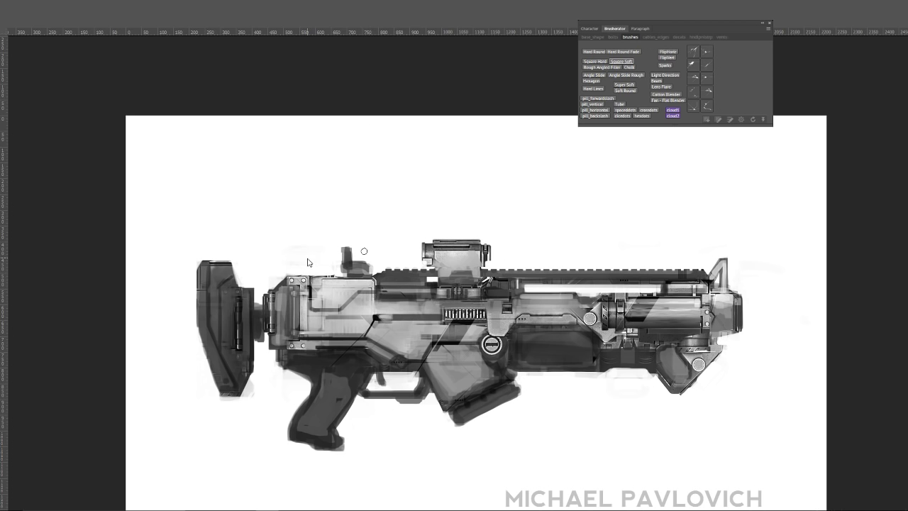
left_click(376, 285, "alt")
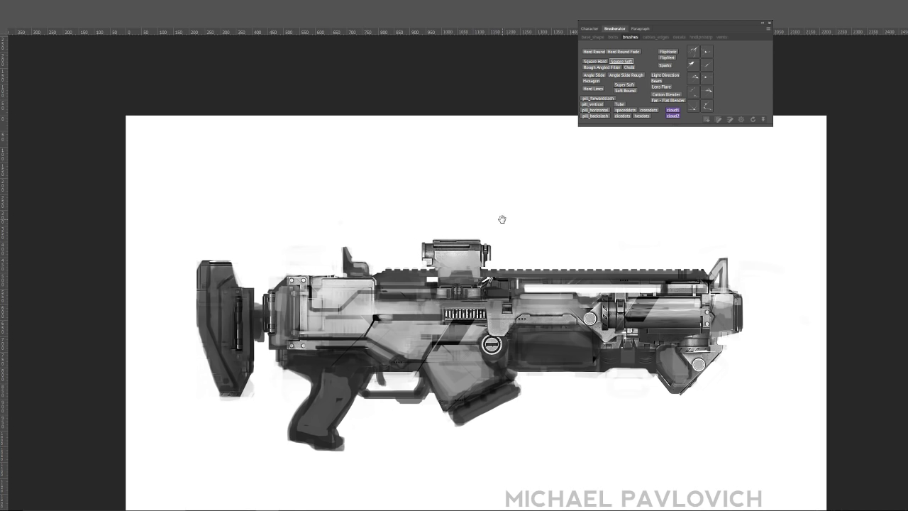
- Simplify the scope by repainting its upper body, rear end and lower side with smooth light grey planes
left_click_drag(502, 219, 431, 225)
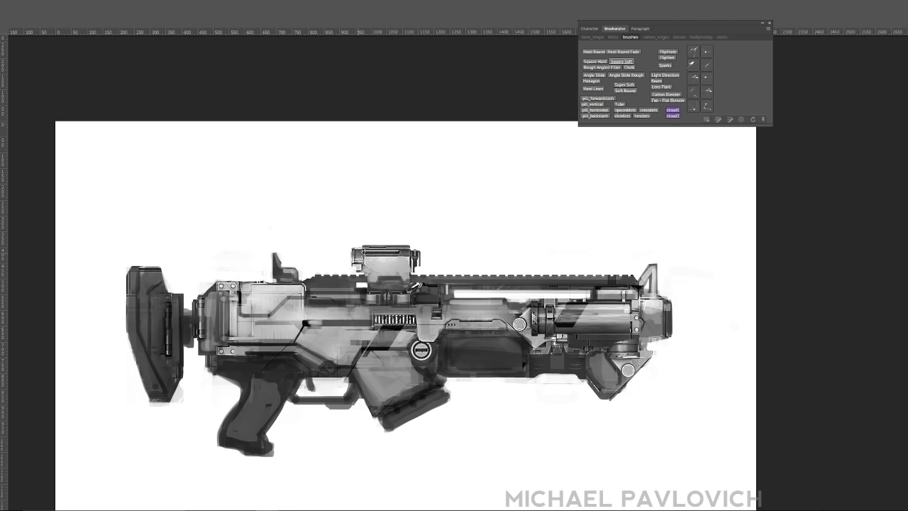
left_click_drag(367, 257, 408, 255)
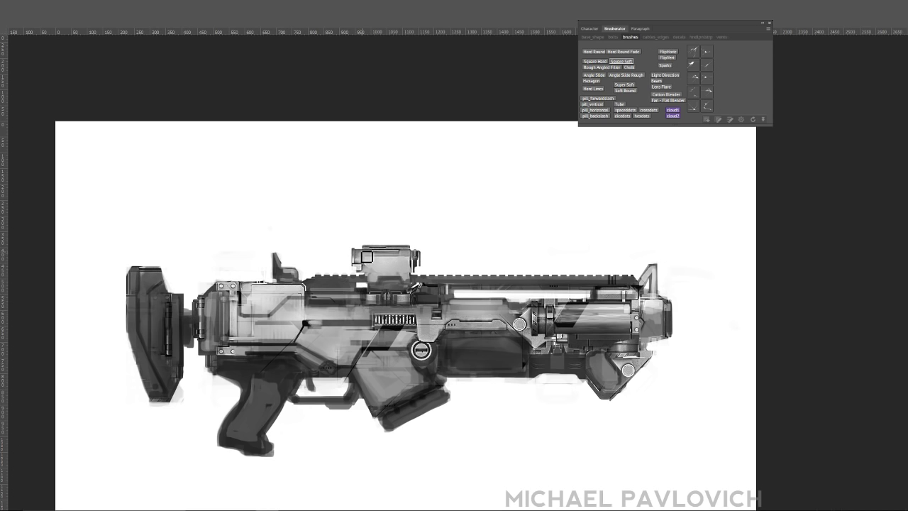
left_click_drag(367, 254, 410, 251)
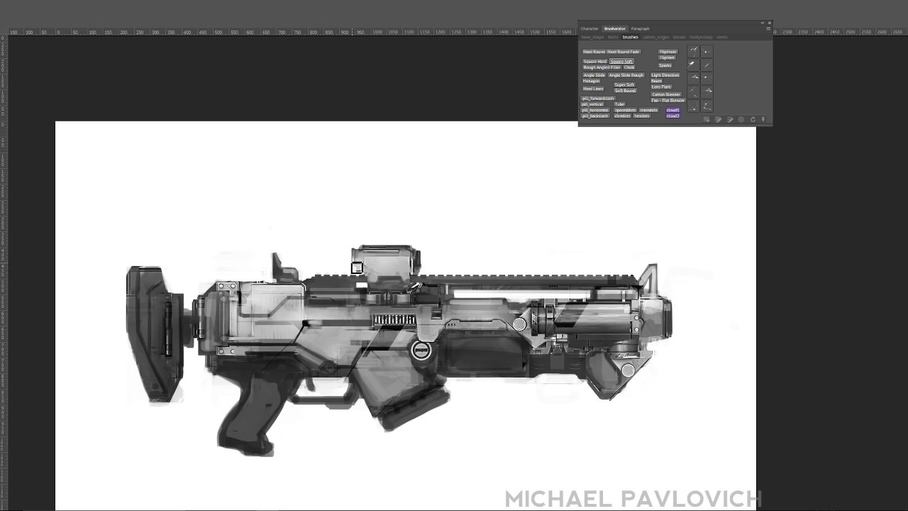
mouse_move(355, 255)
left_mouse_down()
mouse_move(356, 274)
mouse_move(356, 264)
left_mouse_up()
left_click_drag(367, 271, 409, 271)
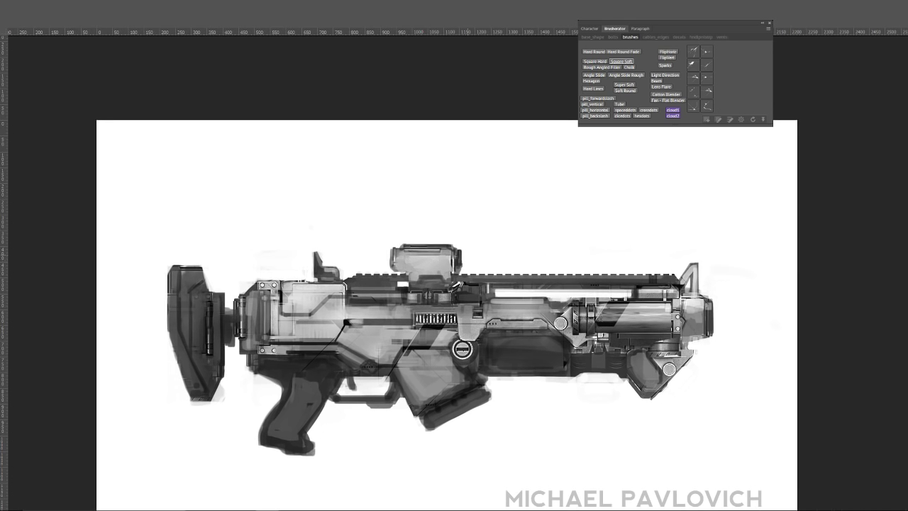
- Darken the front sight and touch up the top rail behind it
left_click_drag(482, 248, 429, 245)
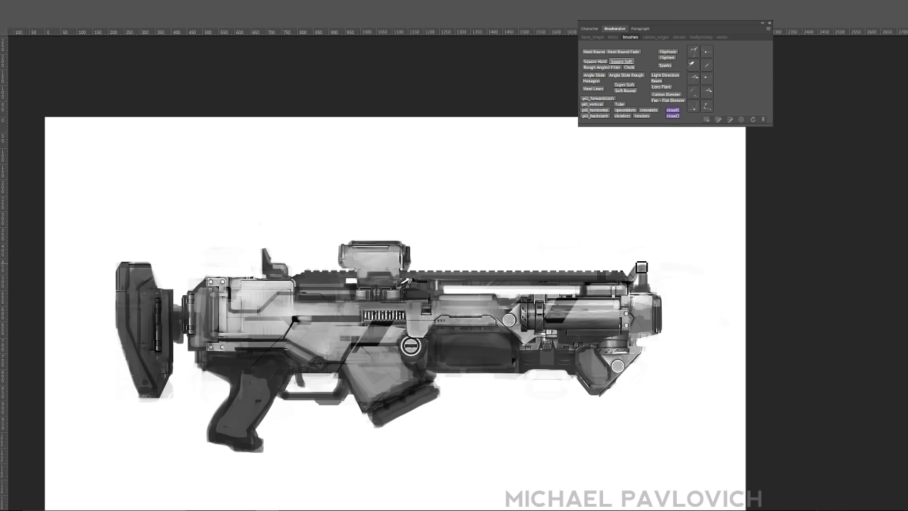
left_click_drag(646, 267, 648, 266)
left_click(589, 281)
left_click_drag(514, 274, 534, 272)
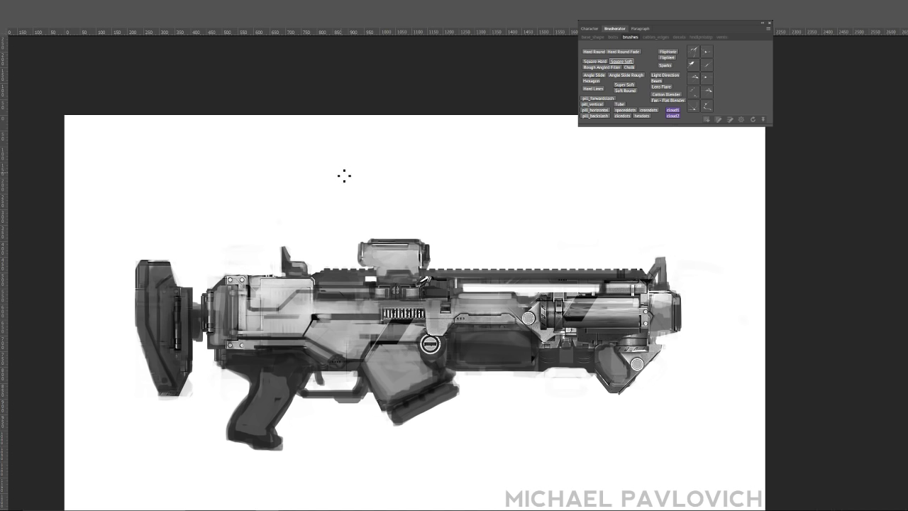
- Undo a stray stroke, define the magazine body's edges and shading, and paint out its old base plate
mouse_move(338, 200)
left_mouse_down()
mouse_move(374, 260)
mouse_move(552, 251)
left_mouse_up()
key("ctrl+z")
mouse_move(369, 373)
left_mouse_down()
mouse_move(389, 407)
mouse_move(374, 392)
mouse_move(382, 404)
left_mouse_up()
left_click(377, 416, "alt")
left_click_drag(390, 392, 413, 376)
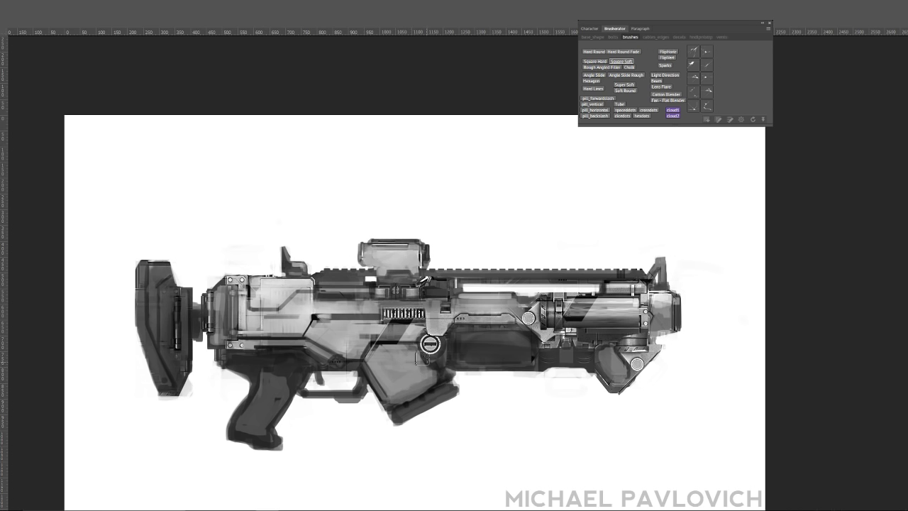
mouse_move(414, 381)
left_mouse_down()
mouse_move(393, 400)
mouse_move(429, 395)
mouse_move(433, 375)
mouse_move(442, 388)
mouse_move(403, 407)
mouse_move(438, 407)
mouse_move(382, 429)
mouse_move(454, 383)
mouse_move(392, 422)
mouse_move(458, 395)
left_mouse_up()
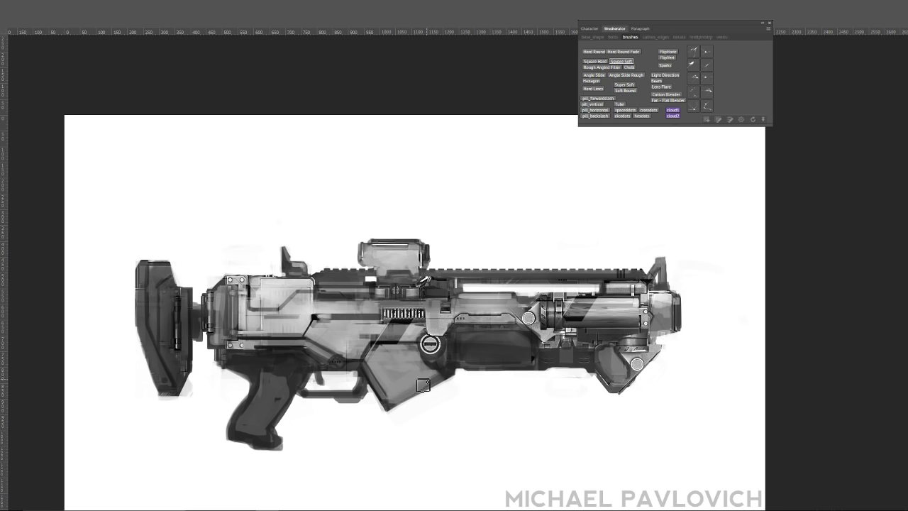
- Paint a new dark angled base plate along the magazine's lower edge with a sampled grey
left_click(449, 370, "alt")
left_click_drag(395, 406, 405, 411)
left_click_drag(401, 414, 460, 388)
mouse_move(408, 425)
left_mouse_down()
mouse_move(462, 398)
mouse_move(408, 423)
mouse_move(448, 390)
mouse_move(400, 419)
mouse_move(458, 385)
mouse_move(406, 421)
mouse_move(423, 418)
mouse_move(453, 388)
mouse_move(415, 408)
mouse_move(453, 383)
mouse_move(398, 420)
mouse_move(418, 408)
mouse_move(419, 422)
mouse_move(460, 392)
left_mouse_up()
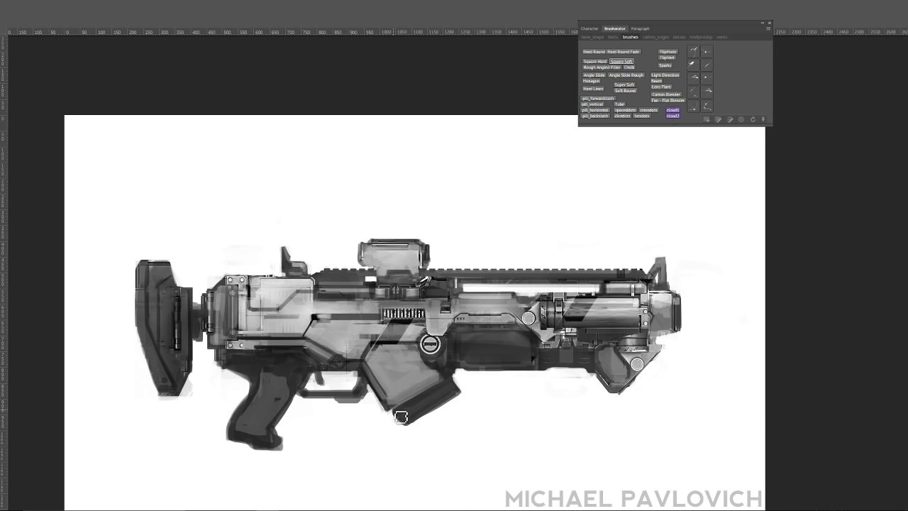
- Darken and straighten the lower edge of the magazine's base plate
left_click_drag(399, 414, 429, 392)
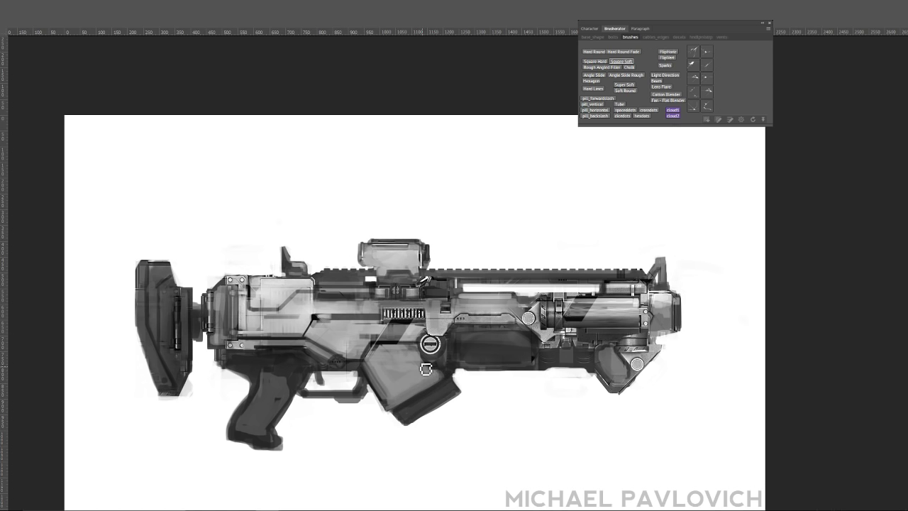
left_click_drag(412, 205, 415, 213)
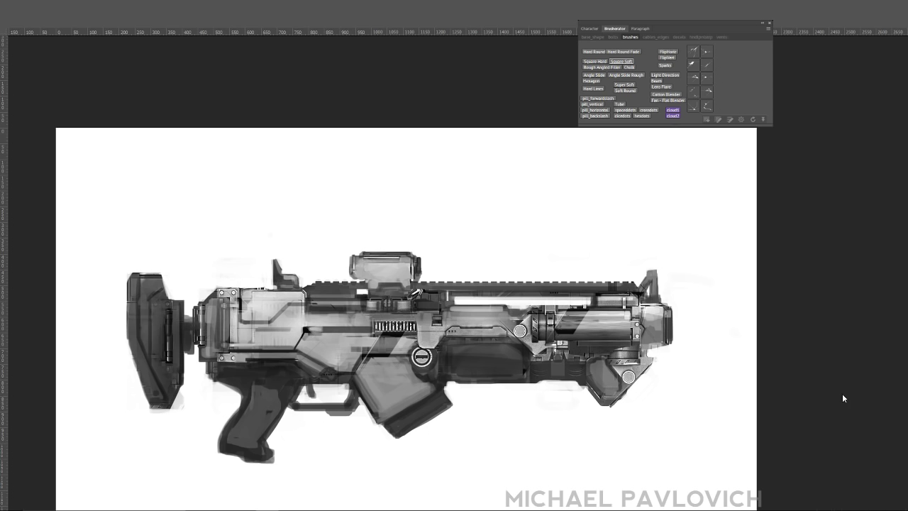
- Colorize the greyscale gun with a gradient map using the Dreary preset
key("5")
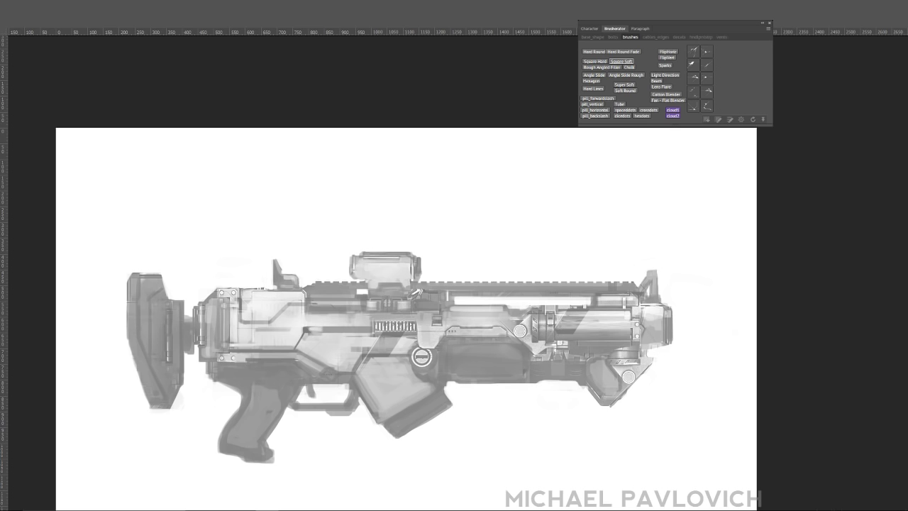
key("alt+Tab")
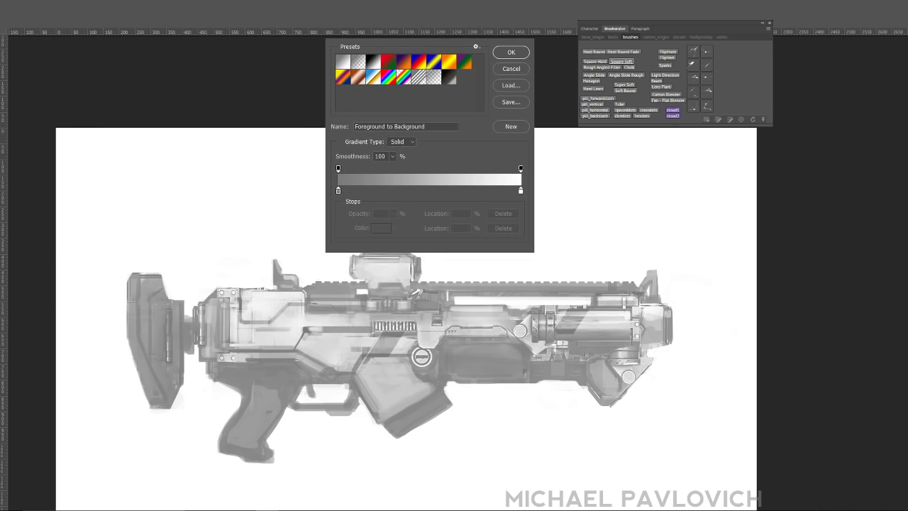
left_click(447, 80)
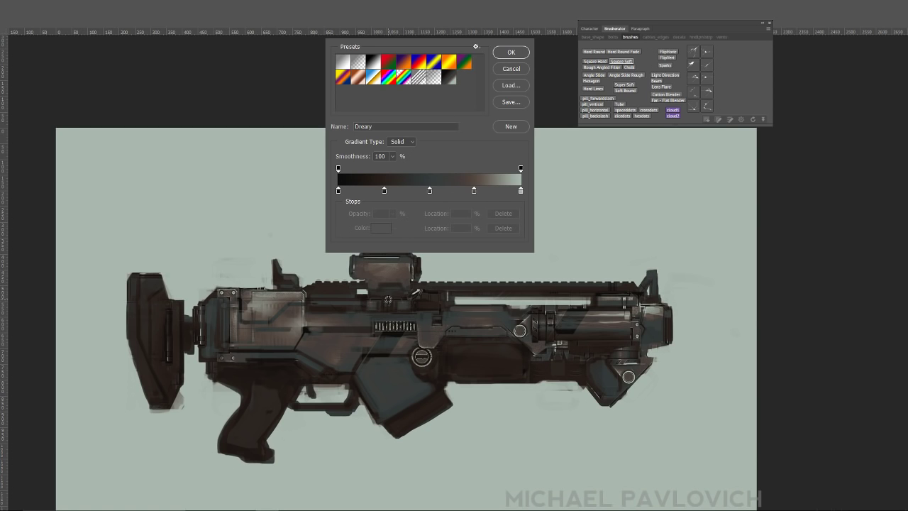
left_click_drag(388, 300, 306, 301)
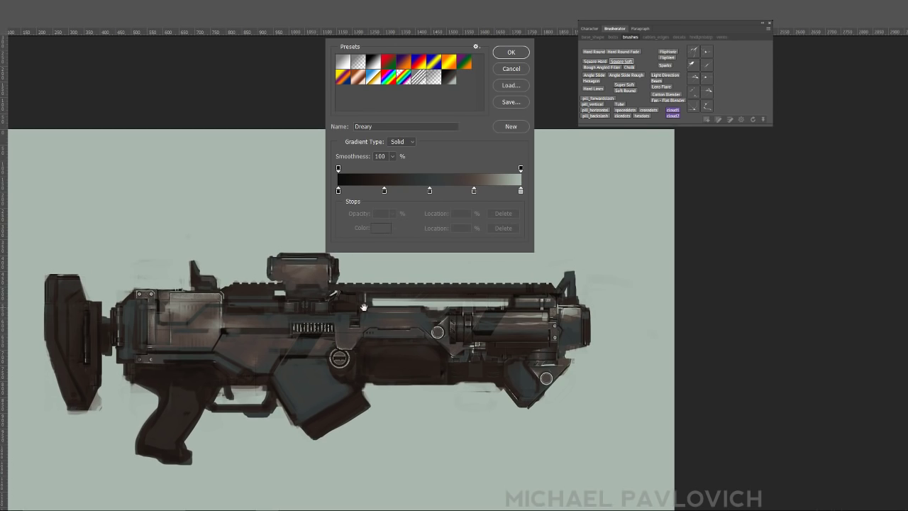
- Try other gradient map presets on the gun, including Yellow, Violet, Orange, Blue; Black, White; Red, Green; and Blue, Red, Yellow
left_click(339, 190)
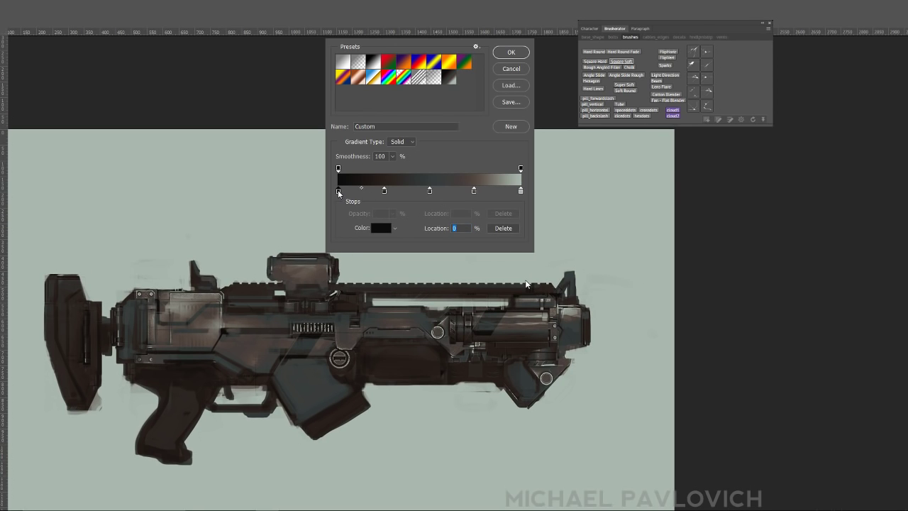
left_click(344, 78)
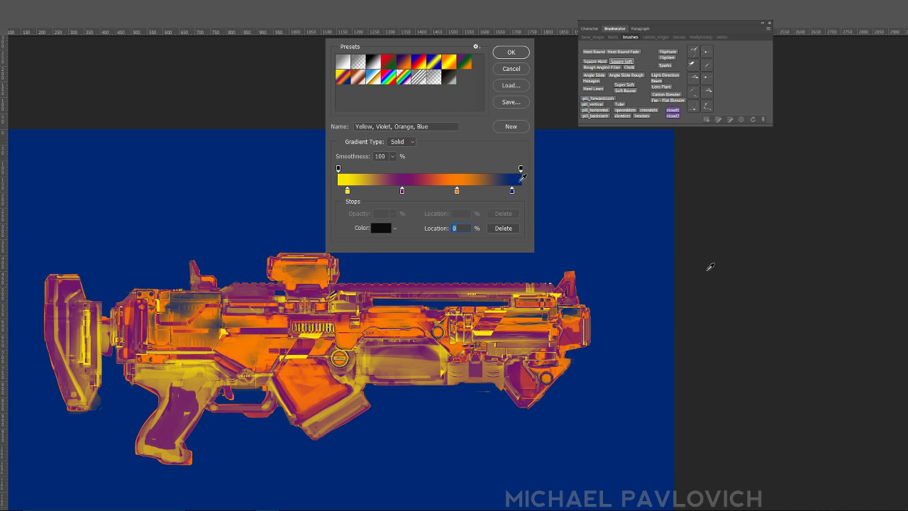
left_click(375, 64)
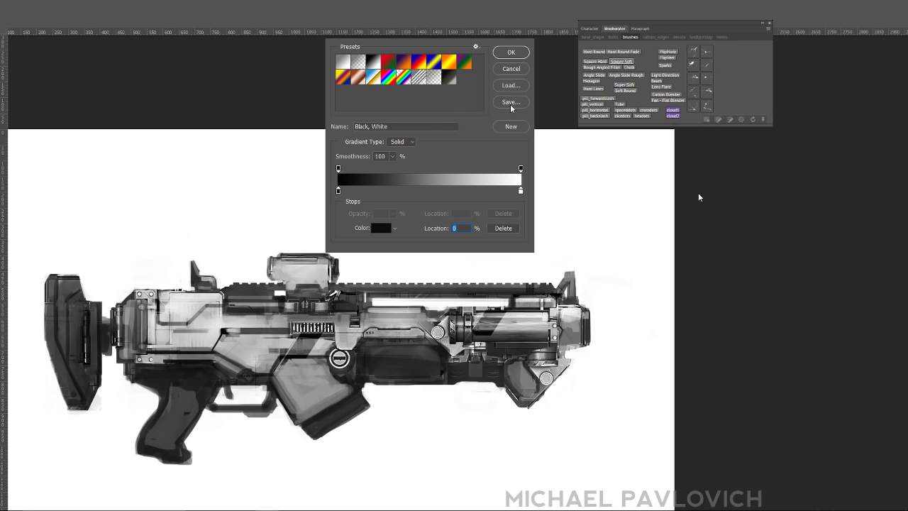
left_click(392, 64)
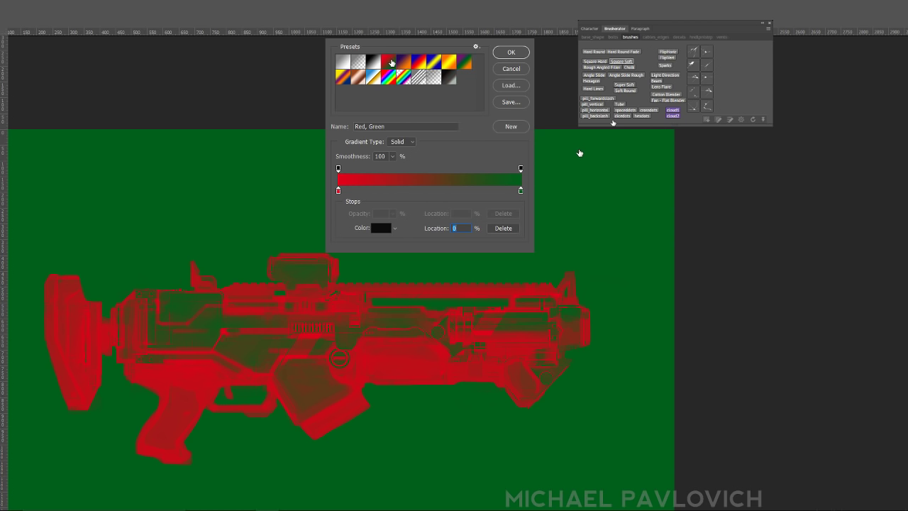
left_click(404, 64)
left_click(420, 63)
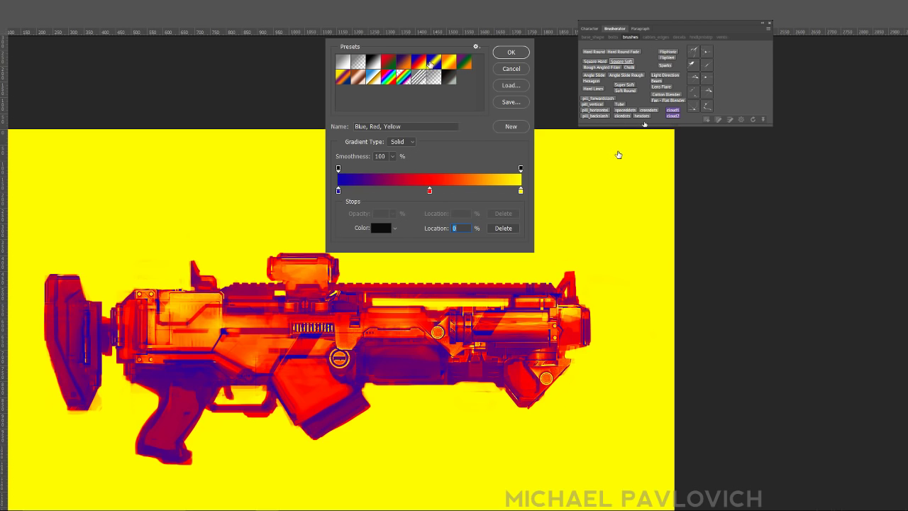
left_click(430, 63)
left_click(460, 64)
- Set the gradient map back to the Dreary preset and accept it
left_click(446, 79)
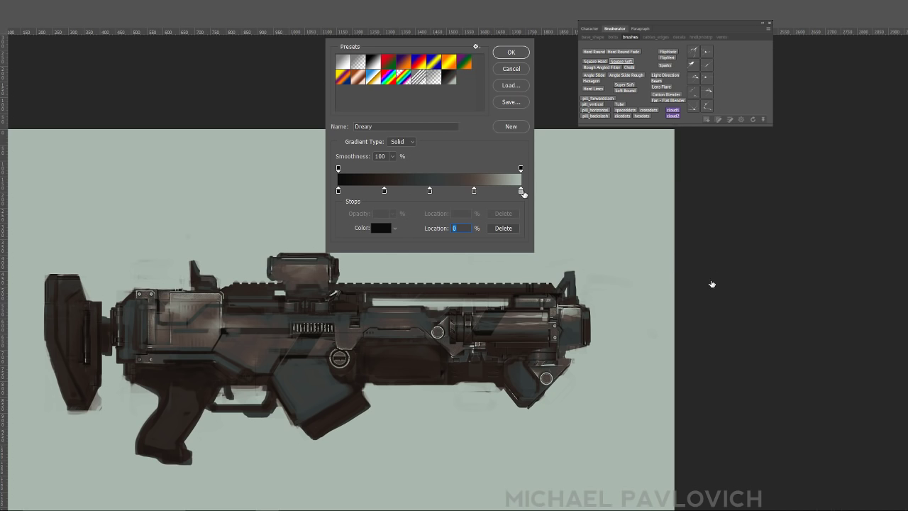
left_click_drag(290, 235, 315, 199)
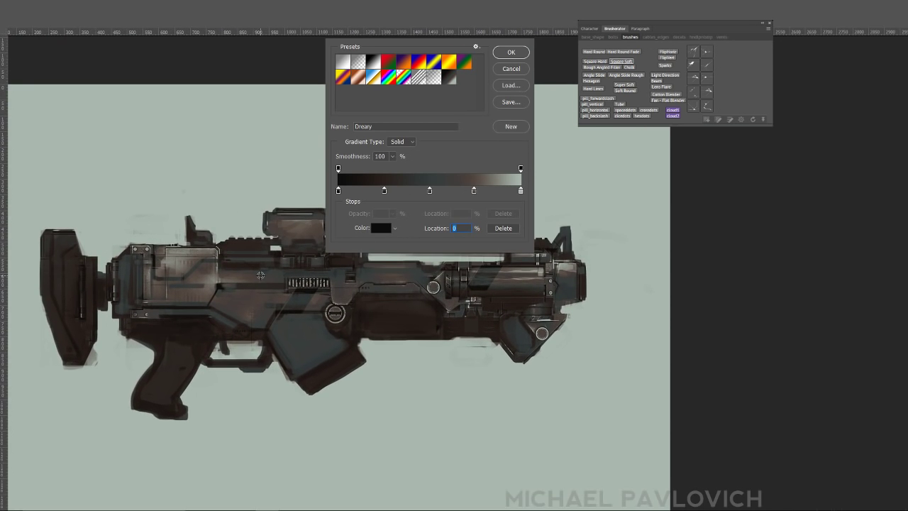
left_click(506, 54)
left_click_drag(328, 275, 407, 286)
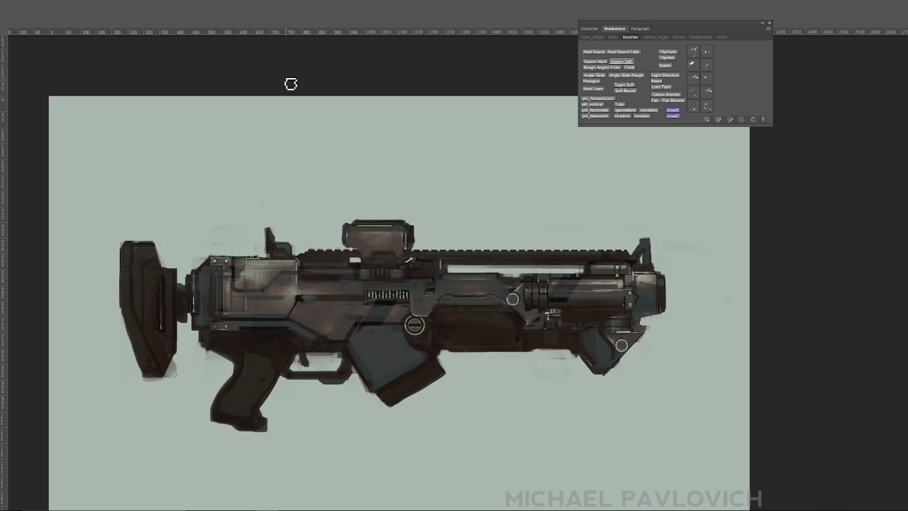
- Choose a custom graphic-shape brush and set the foreground color to a saturated golden yellow
left_click(694, 62)
left_click(7, 319)
left_click(461, 159)
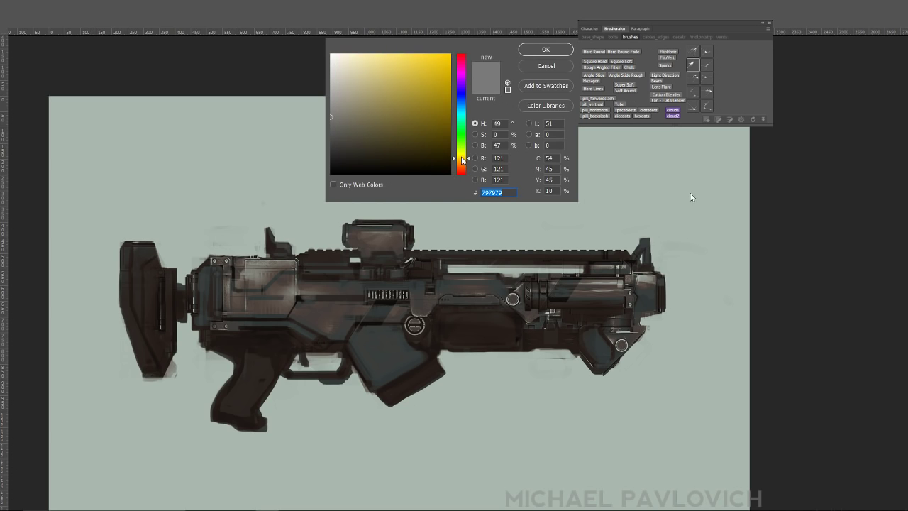
left_click_drag(445, 110, 459, 65)
key("Return")
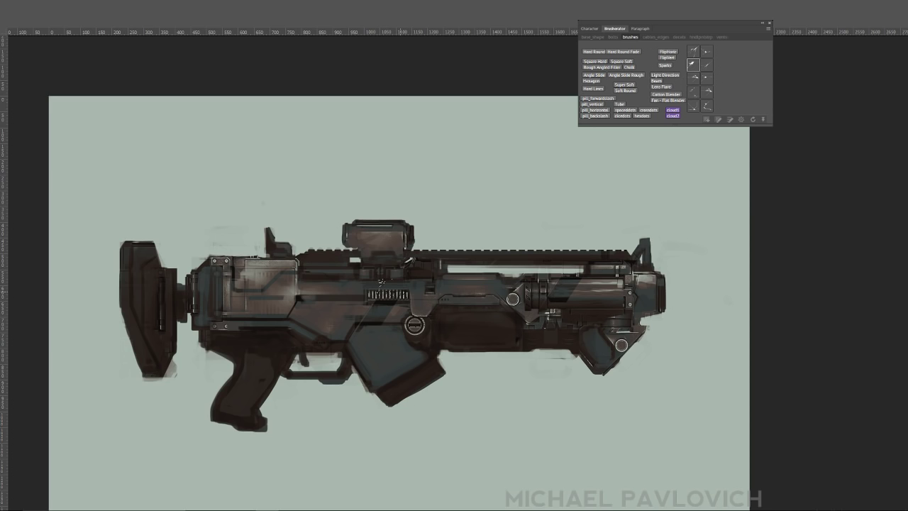
- Paint yellow slashed decals on the rear receiver panel and the front barrel housing, undoing the first stray stroke
left_click_drag(360, 303, 389, 286)
key("ctrl+z")
mouse_move(242, 299)
left_mouse_down()
mouse_move(280, 285)
mouse_move(300, 291)
left_mouse_up()
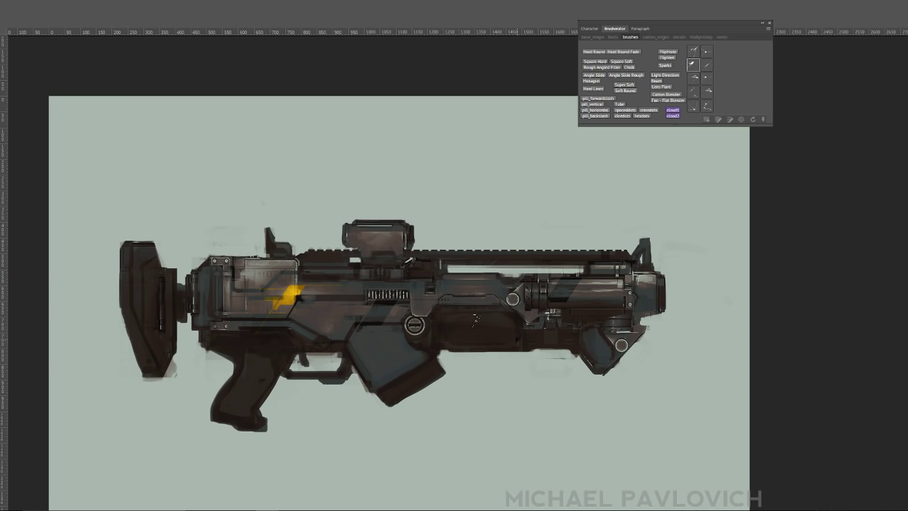
left_click_drag(570, 304, 598, 281)
- Add yellow graphic accents to the middle of the body, the rear receiver panel and the scope with other custom brushes
left_click(707, 78)
left_click_drag(346, 310, 359, 304)
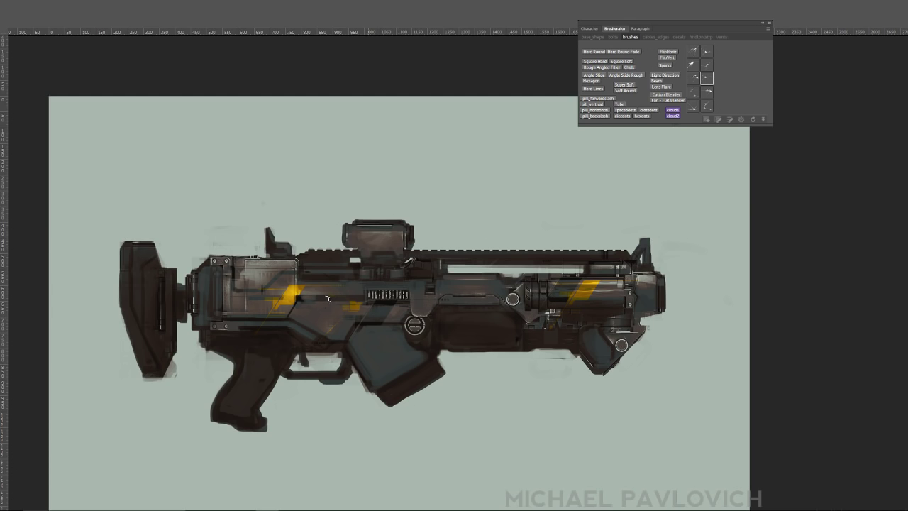
left_click_drag(441, 296, 456, 286)
left_click(707, 51)
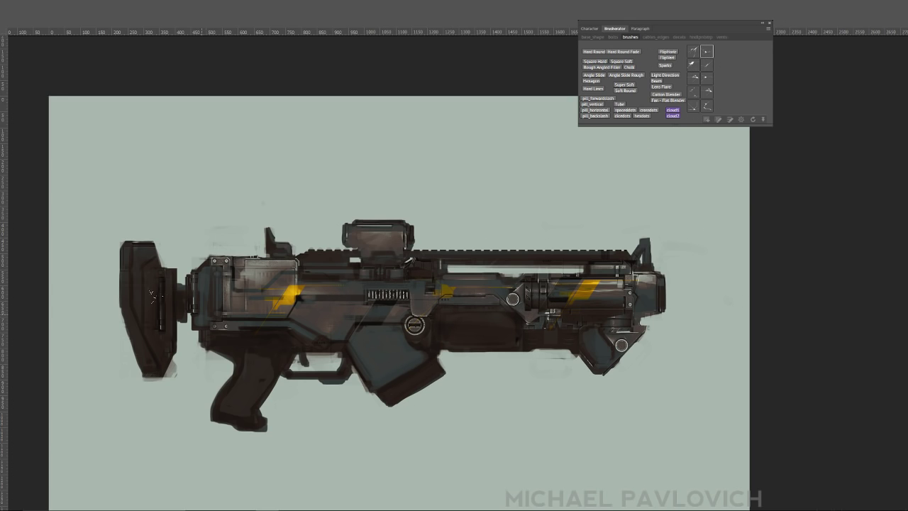
left_click_drag(228, 294, 264, 286)
left_click(380, 240)
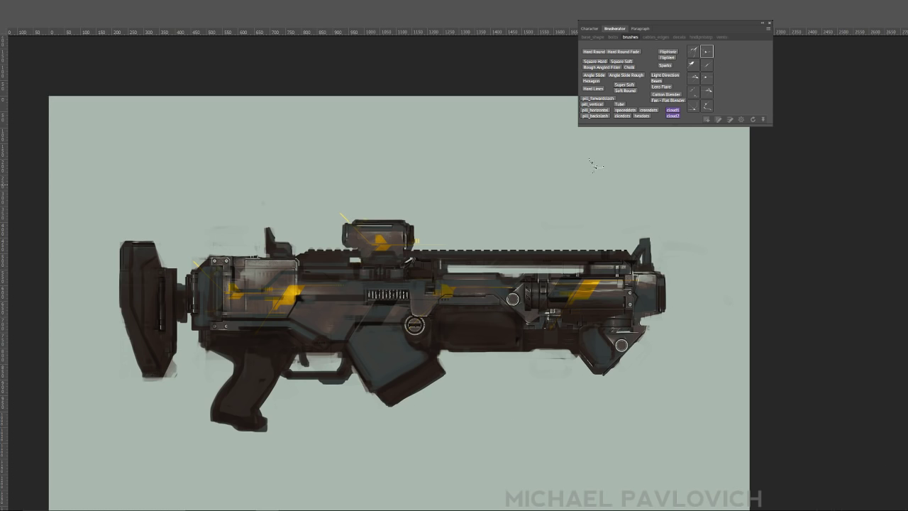
- Try yellow graphic decals on the magazine body with another custom brush
left_click(707, 90)
left_click_drag(370, 344, 429, 352)
left_click_drag(386, 331, 412, 328)
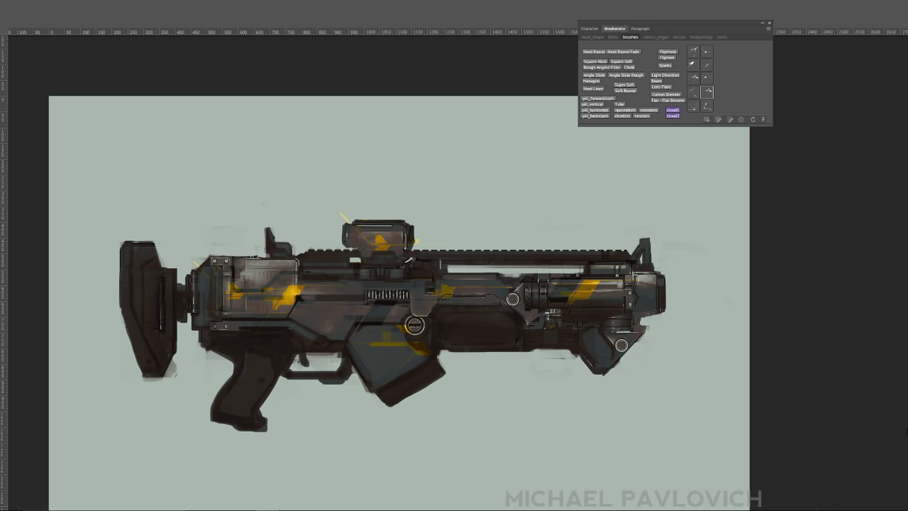
key("ctrl+z")
left_click(334, 339)
key("ctrl+z")
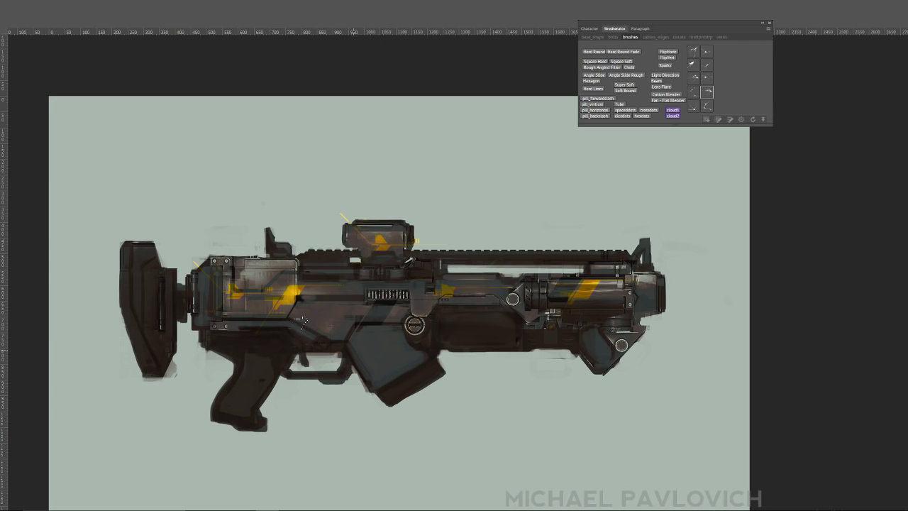
- Trim the yellow decals on the rear panel, scope and barrel housing, and clear the stray marks around them
key("ctrl+shift+z")
mouse_move(374, 318)
left_mouse_down()
mouse_move(352, 349)
mouse_move(381, 319)
mouse_move(379, 347)
mouse_move(399, 330)
left_mouse_up()
left_click_drag(279, 303, 318, 304)
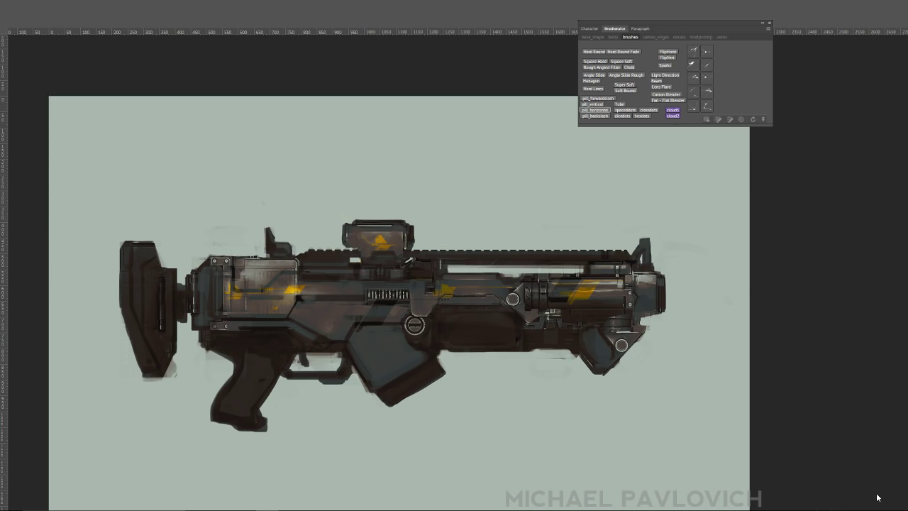
- Try rows of yellow dashes along the lower handguard with the pill_horizontal and pill_forwardslash brushes
key("ctrl+z")
left_click(595, 111)
left_click(356, 290)
left_click_drag(454, 323, 525, 324)
key("ctrl+z")
left_click(598, 99)
left_click_drag(445, 319, 552, 319)
key("ctrl+z")
- Try yellow dash rows and a vertical line over the handguard with the pill_vertical, pill_horizontal and pill_backslash brushes
left_click(596, 104)
left_click_drag(449, 311, 542, 310)
key("ctrl+z")
left_click(594, 110)
left_click_drag(437, 335, 527, 335)
key("ctrl+z")
left_click(595, 116)
left_click_drag(438, 335, 524, 335)
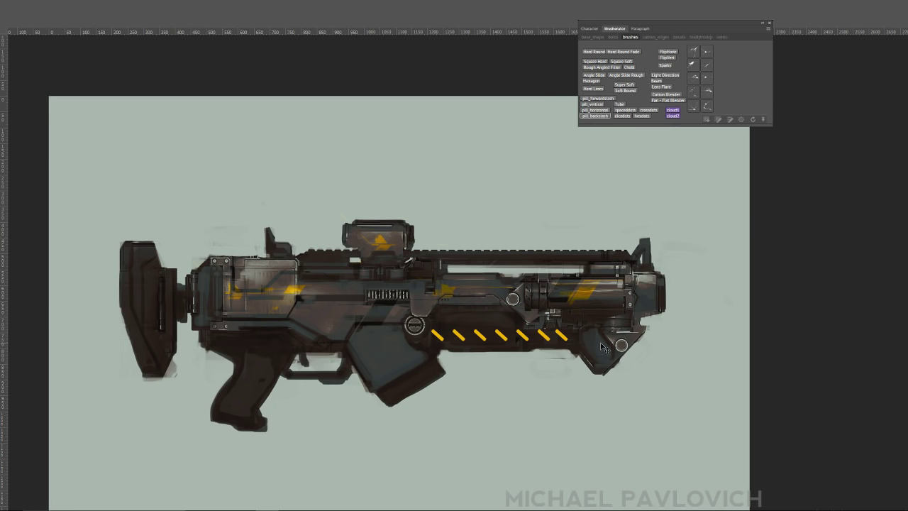
key("ctrl+z")
left_click(595, 104)
left_click_drag(483, 262, 486, 332)
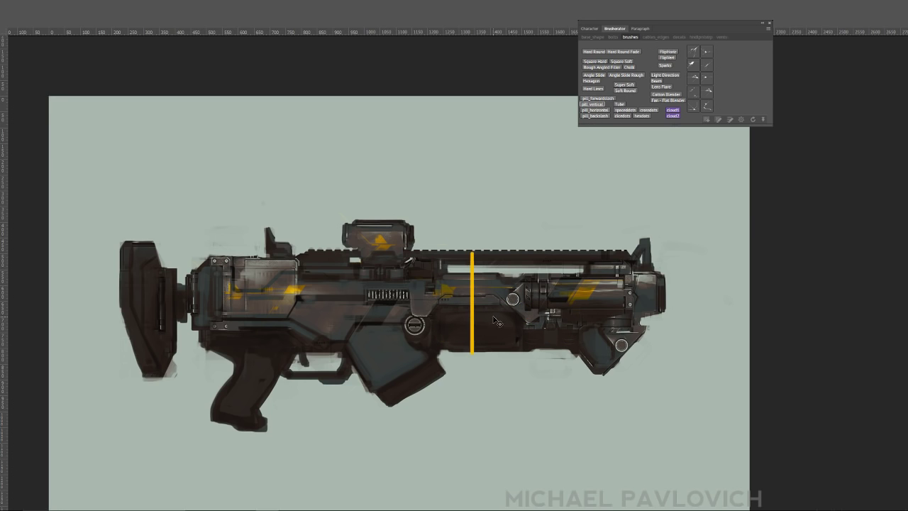
key("ctrl+z")
- Paint two short orange horizontal dashes on the upper receiver below the rear of the top rail with the pill_horizontal brush
left_click(595, 110)
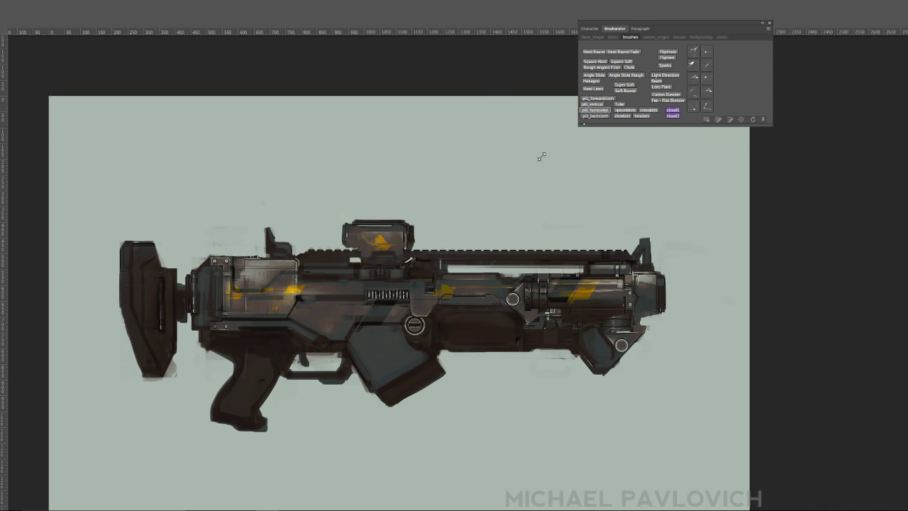
left_click_drag(458, 327, 559, 336)
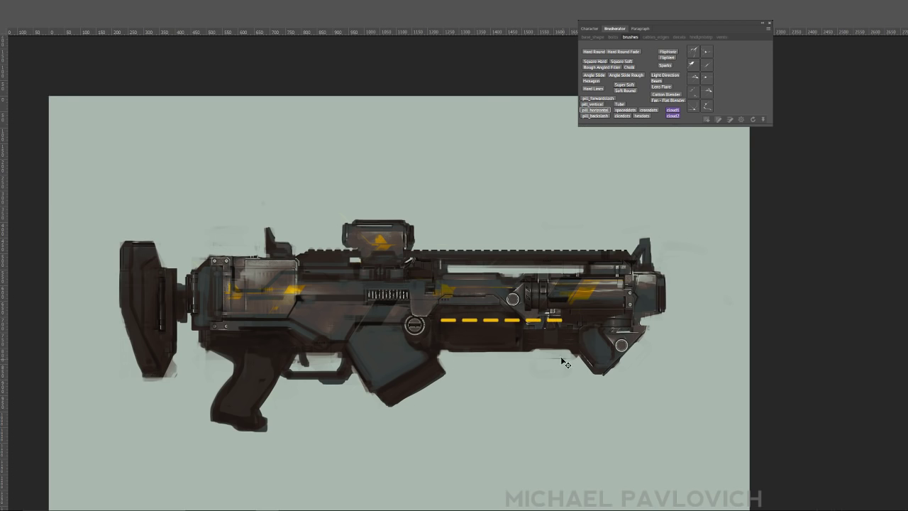
key("ctrl+z")
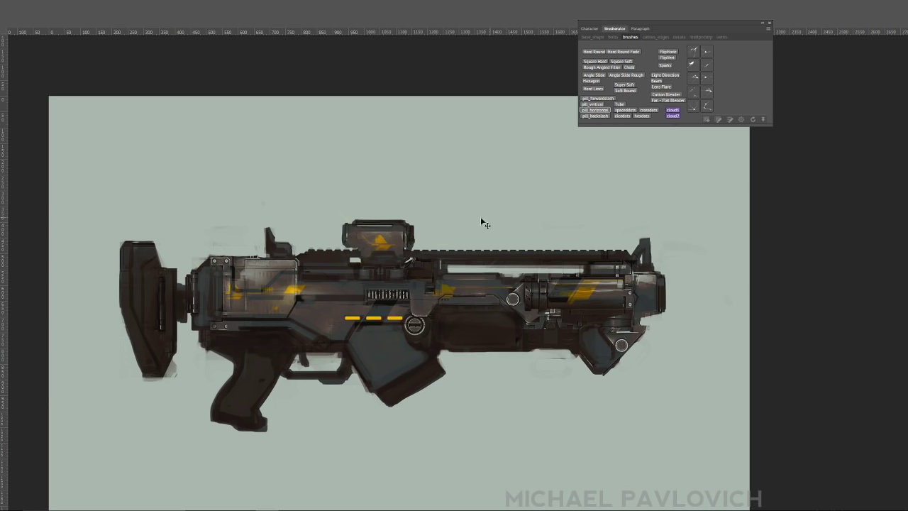
left_click_drag(310, 287, 346, 286)
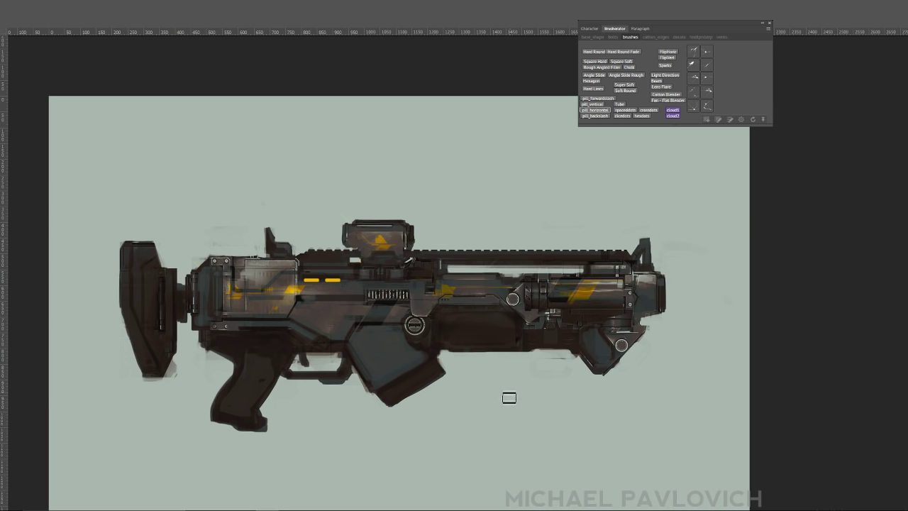
key("ctrl+z")
left_click_drag(310, 275, 332, 276)
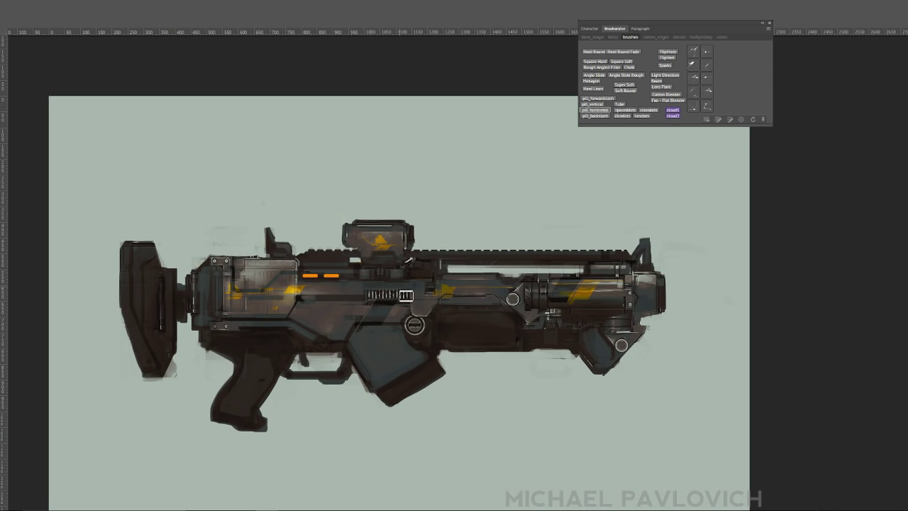
- Try rows of orange slanted dashes below the front barrel and on the handguard with the pill_forwardslash brush
left_click(595, 105)
left_click(596, 98)
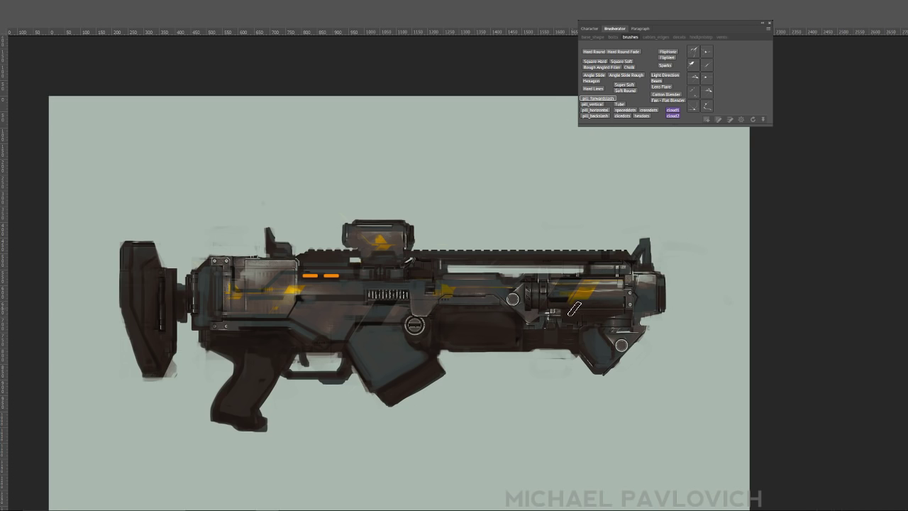
left_click_drag(572, 307, 621, 308)
key("ctrl+z")
left_click_drag(456, 326, 533, 326)
key("ctrl+z")
mouse_move(561, 298)
left_mouse_down()
mouse_move(429, 314)
mouse_move(477, 327)
left_mouse_up()
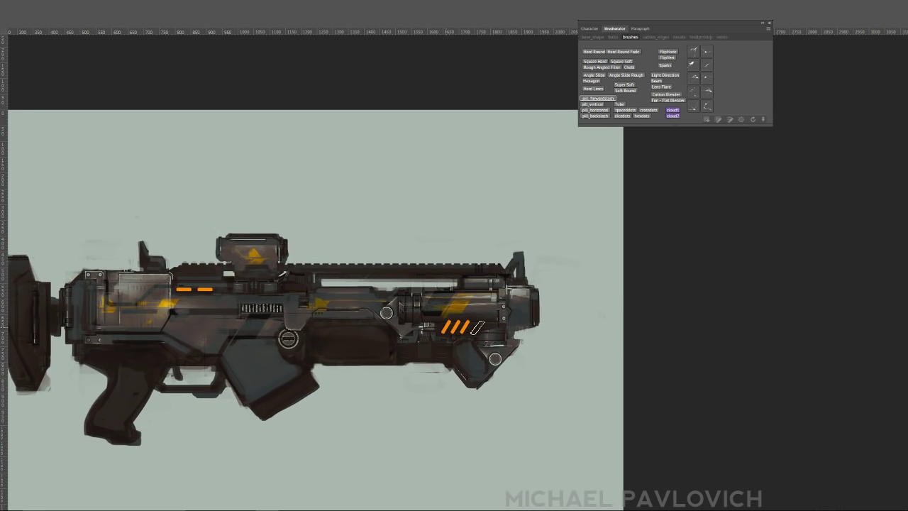
key("ctrl+z")
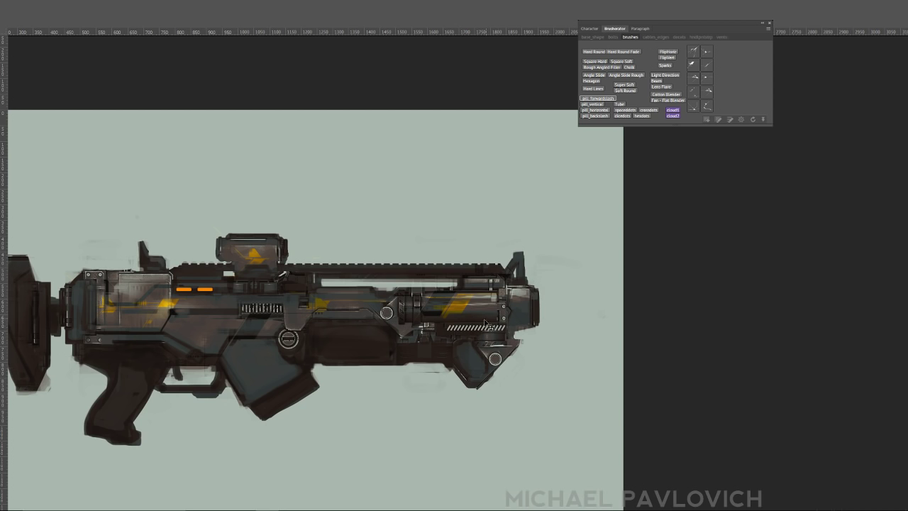
- Try a row of small white slanted dashes along the underside of the front barrel
left_click_drag(450, 329, 474, 329)
left_click_drag(446, 264, 537, 261)
key("ctrl+z")
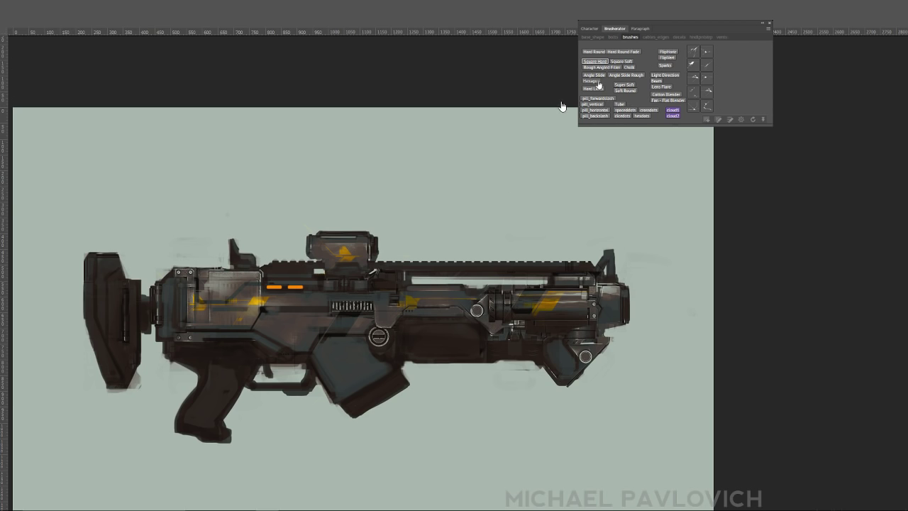
- Repaint the gap between the top rail and the barrel with the pale background color using the Square Soft brush
left_click(621, 62)
mouse_move(419, 281)
left_mouse_down()
mouse_move(487, 280)
mouse_move(412, 283)
mouse_move(542, 283)
left_mouse_up()
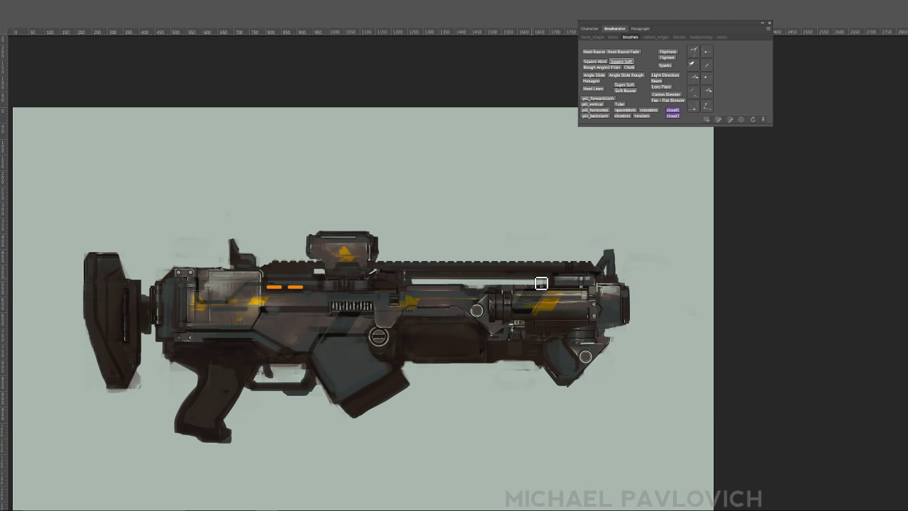
- Paint a row of pale horizontal slots along the front top rail with pill_horizontal and clean up the gun's silhouette with Square Soft
left_click(594, 110)
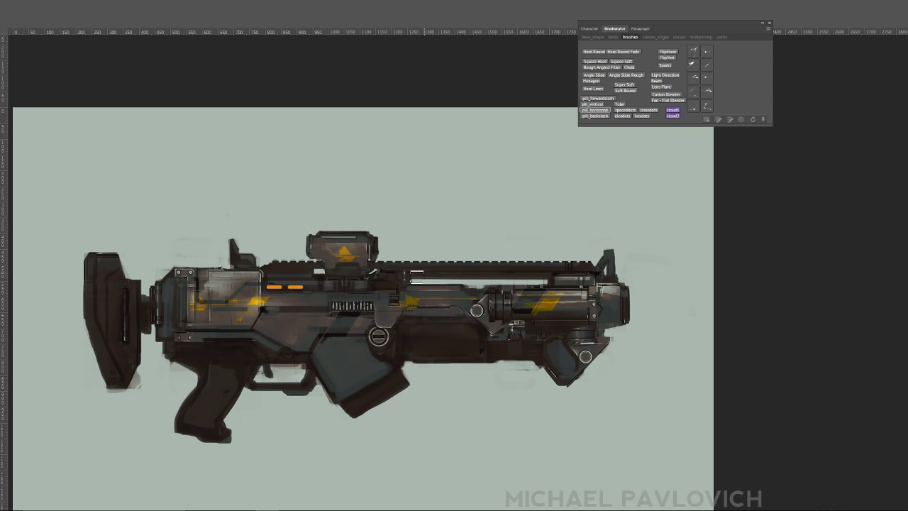
left_click_drag(413, 272, 544, 272)
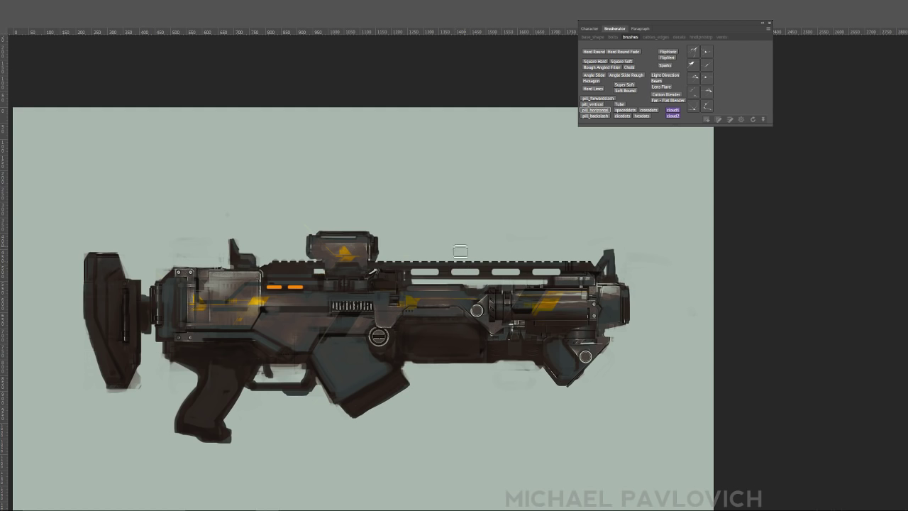
left_click(622, 61)
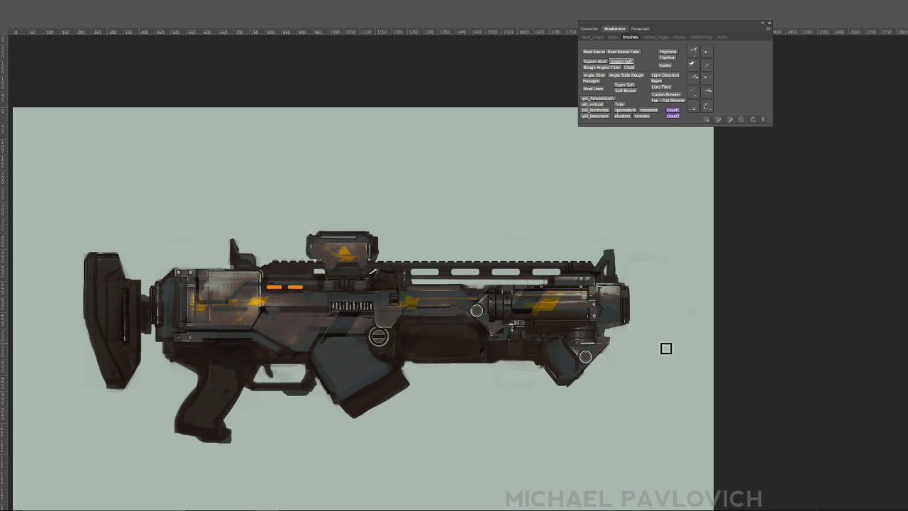
mouse_move(329, 345)
left_mouse_down()
mouse_move(374, 345)
mouse_move(318, 344)
left_mouse_up()
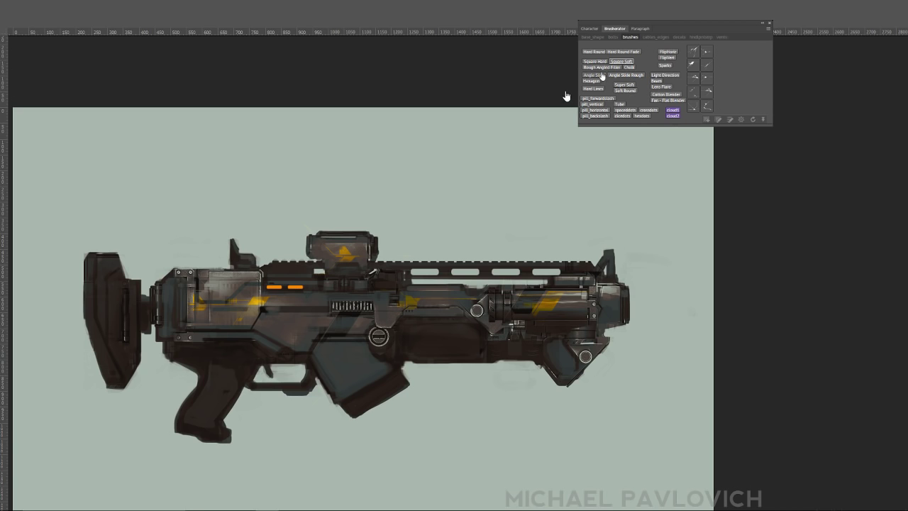
- Brighten the two orange dashes on the upper receiver with a soft yellow glow using the Super Soft brush
left_click(624, 85)
mouse_move(273, 312)
left_mouse_down()
mouse_move(312, 289)
mouse_move(284, 291)
left_mouse_up()
key("ctrl+z")
key("ctrl+z")
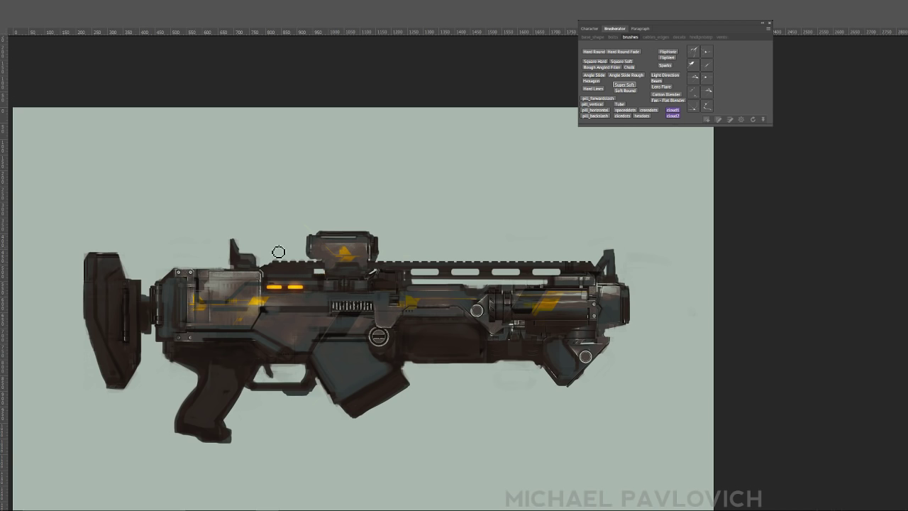
- Try Lens Flare glows on the rear top rail and on the receiver around the two orange dashes
left_click(661, 87)
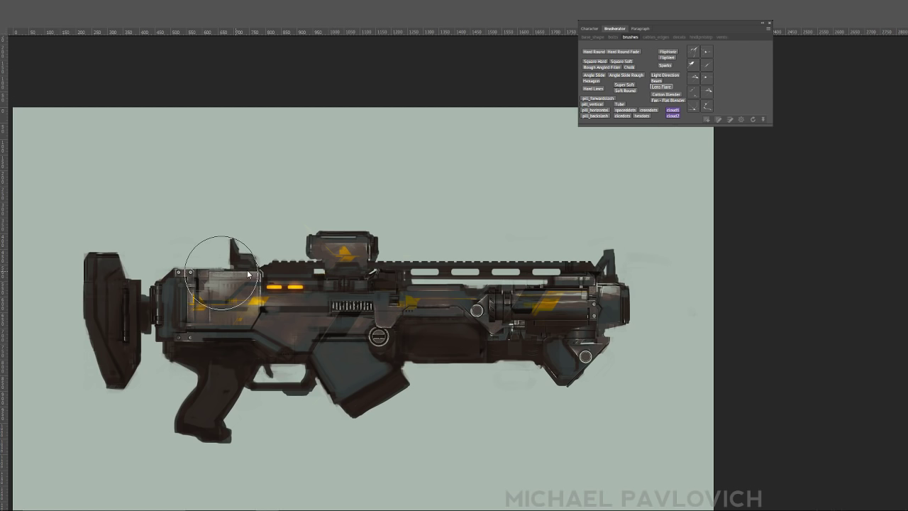
left_click_drag(275, 274, 313, 271)
left_click(281, 290)
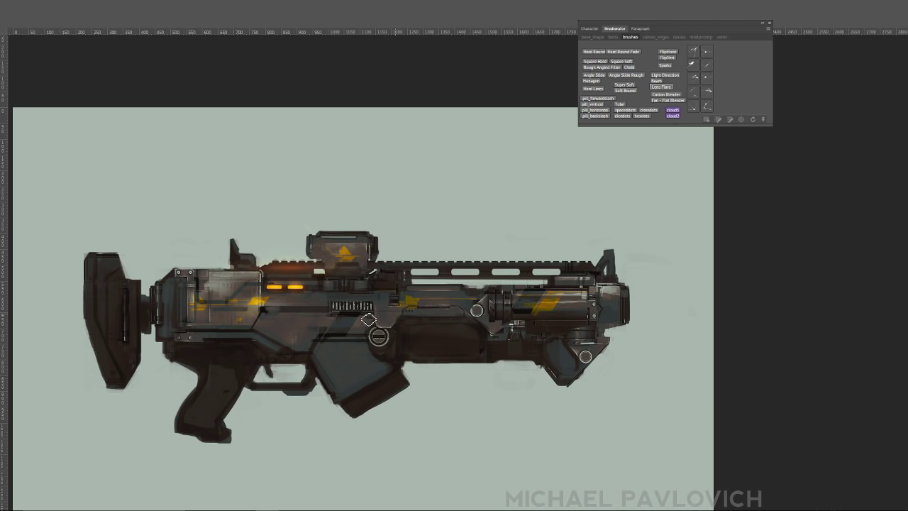
left_click(276, 304)
key("ctrl+z")
left_click(285, 321)
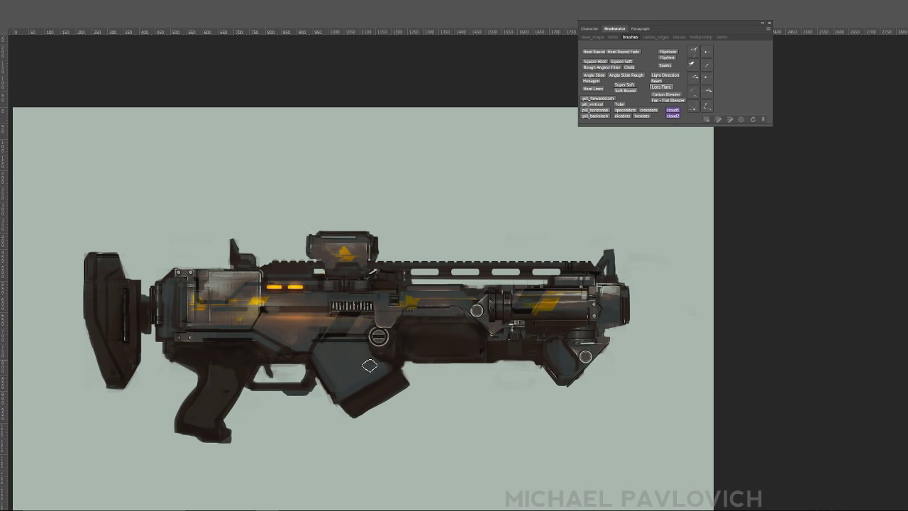
key("ctrl+z")
left_click(279, 296)
key("ctrl+z")
- Try Lens Flare stamps on the handguard, top rail slots, front barrel, rear receiver panel and muzzle
left_click(426, 293)
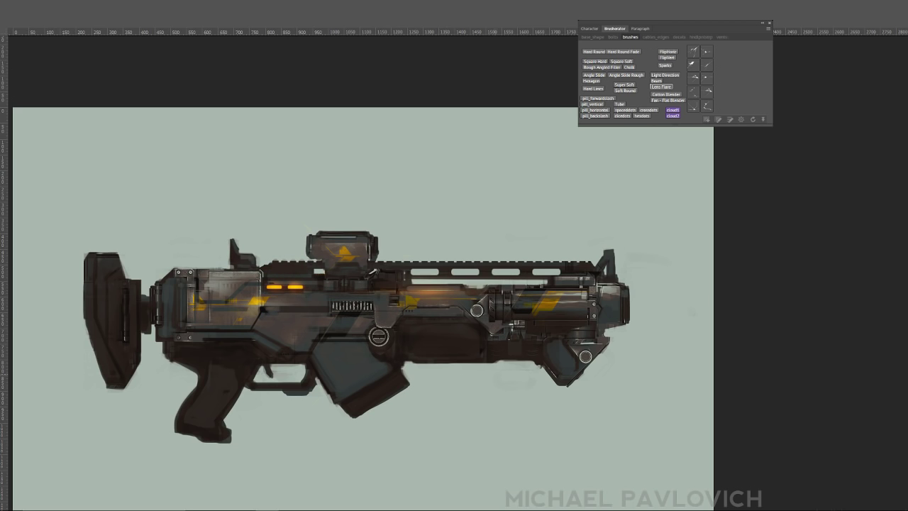
key("ctrl+z")
left_click(449, 272)
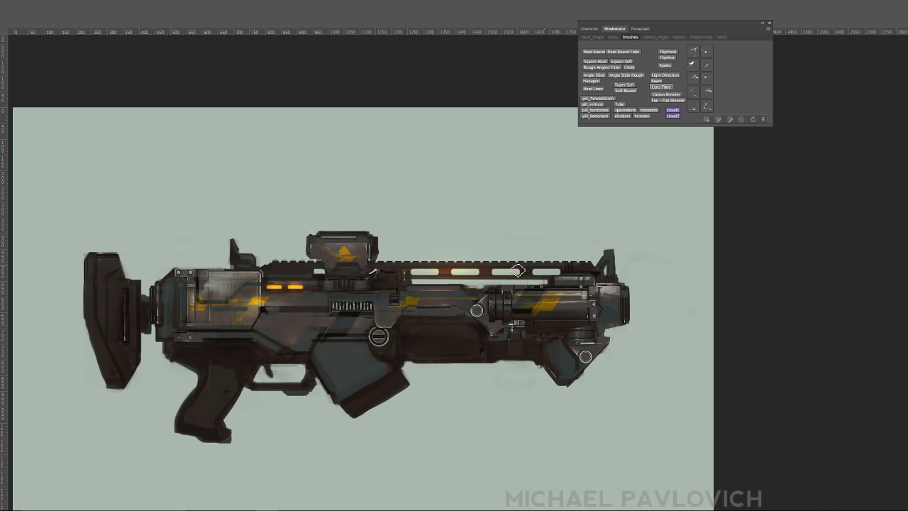
key("ctrl+z")
left_click(525, 269)
key("ctrl+z")
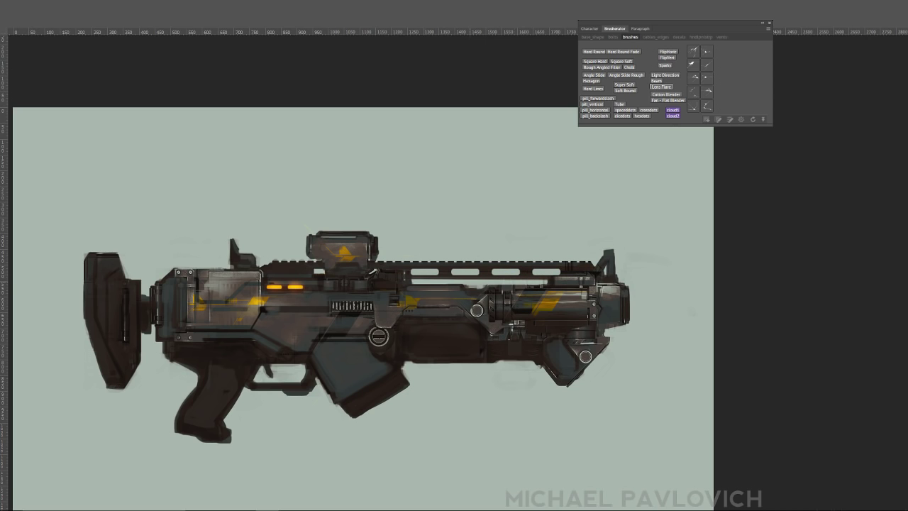
left_click(592, 298)
key("ctrl+z")
left_click(229, 283)
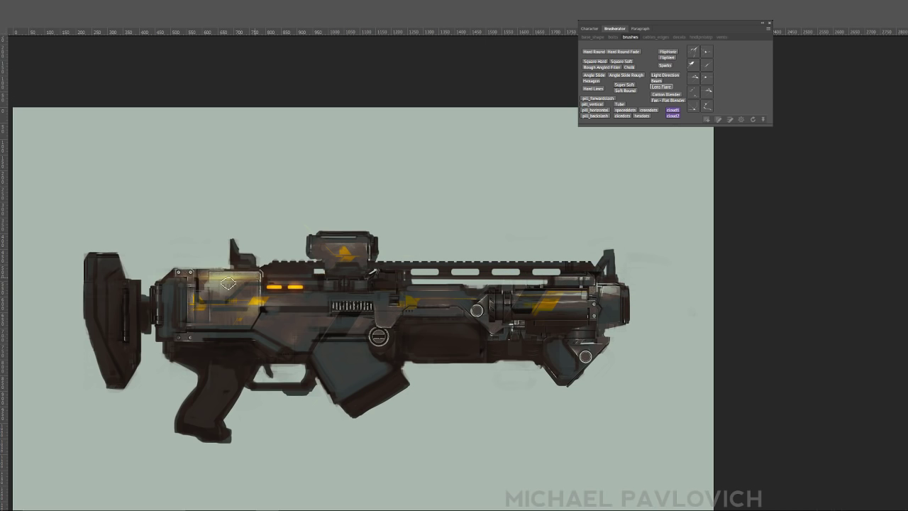
key("ctrl+z")
left_click(609, 289)
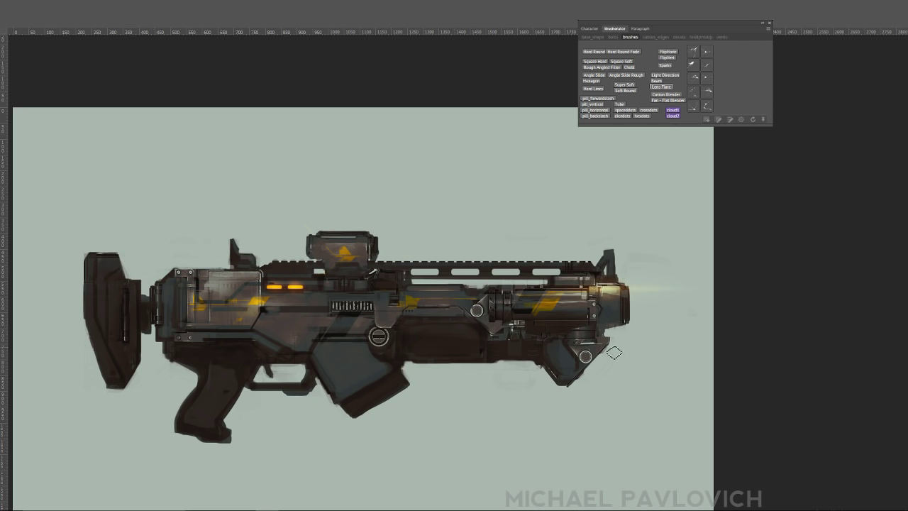
key("ctrl+z")
- Stamp a warm glow over the two orange dashes on the upper receiver with the Lens Flare brush
left_click(277, 288)
left_click_drag(461, 305, 369, 304)
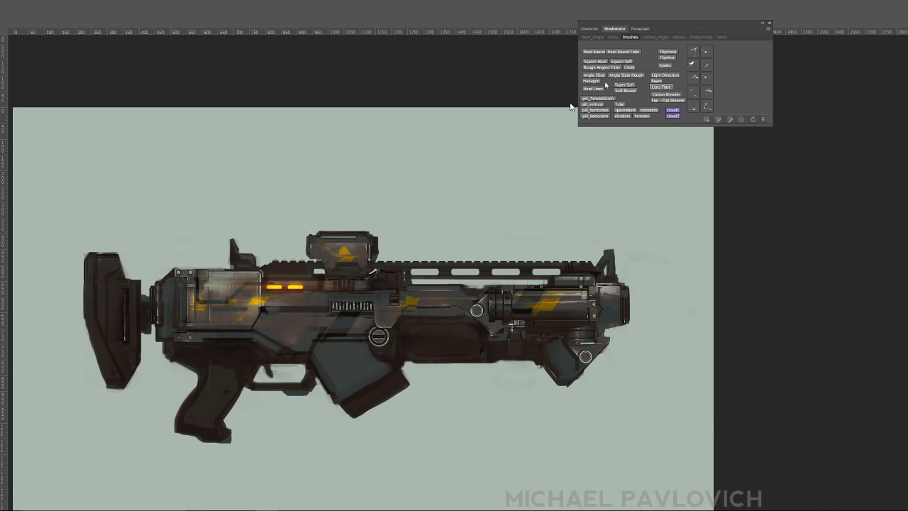
- Try soft shading along the top rail, handguard and front barrel with the Super Soft brush in sampled colors
left_click(624, 86)
left_click(369, 262, "alt")
mouse_move(369, 260)
left_mouse_down()
mouse_move(387, 273)
mouse_move(487, 290)
mouse_move(581, 286)
left_mouse_up()
key("ctrl+z")
left_click_drag(416, 310, 479, 296)
key("ctrl+z")
left_click(466, 309, "alt")
left_click_drag(517, 302, 589, 306)
key("ctrl+z")
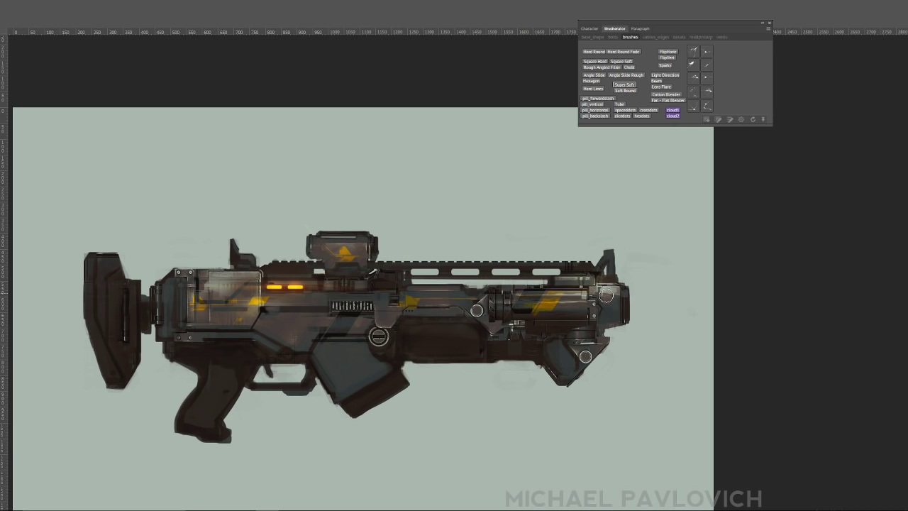
- Brush soft light along the handguard and muzzle, undoing the unwanted strokes
mouse_move(446, 300)
left_mouse_down()
mouse_move(426, 298)
mouse_move(479, 302)
left_mouse_up()
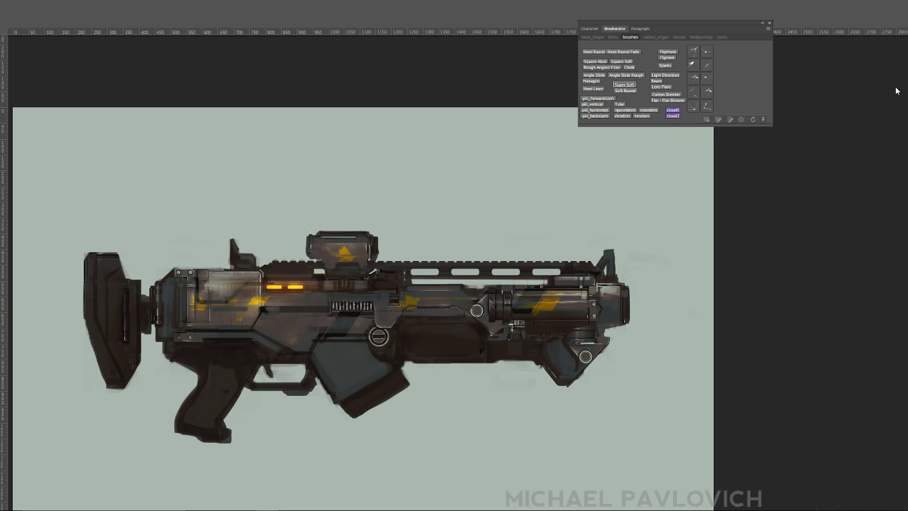
mouse_move(438, 288)
left_mouse_down()
mouse_move(583, 321)
mouse_move(590, 303)
mouse_move(579, 291)
mouse_move(560, 324)
mouse_move(663, 298)
mouse_move(637, 289)
mouse_move(574, 304)
mouse_move(622, 299)
left_mouse_up()
key("ctrl+z")
key("ctrl+z")
key("ctrl+z")
key("ctrl+z")
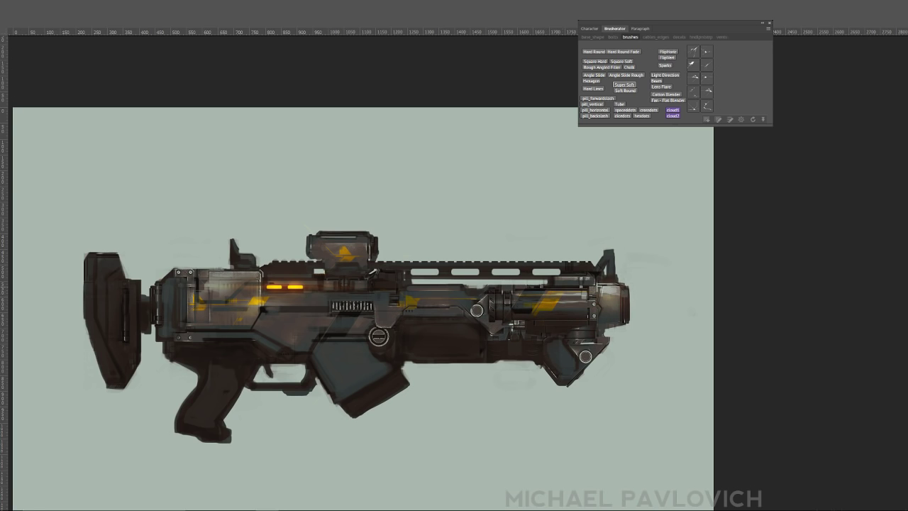
- Lighten the scope body with soft strokes and undo the trial strokes on the receiver and handguard
left_click_drag(226, 280, 239, 281)
key("ctrl+z")
left_click_drag(303, 292, 325, 290)
key("ctrl+z")
mouse_move(348, 246)
left_mouse_down()
mouse_move(367, 254)
mouse_move(326, 256)
mouse_move(367, 255)
left_mouse_up()
key("ctrl+z")
left_click_drag(381, 300, 396, 318)
left_click_drag(427, 294, 487, 305)
key("ctrl+alt+z")
key("ctrl+alt+z")
key("ctrl+alt+z")
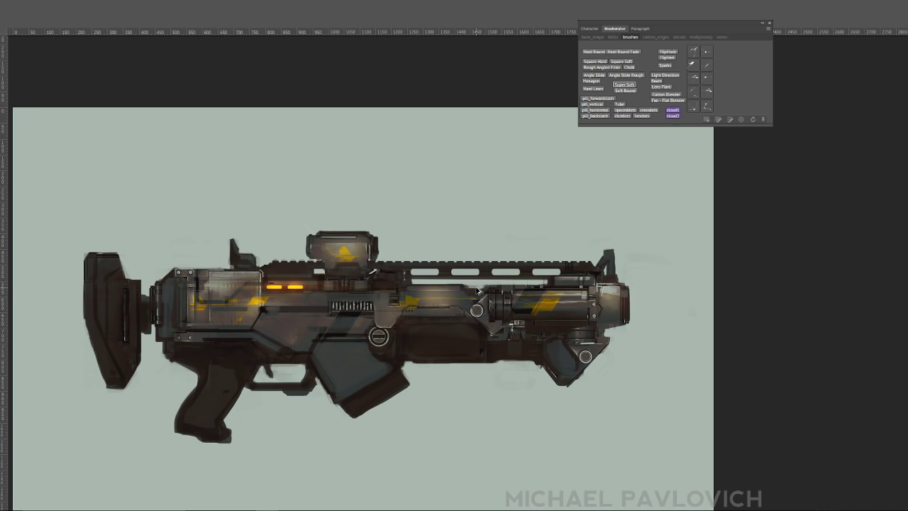
- Brush soft warm light over the handguard, the bracket above the round bolt and the middle of the receiver
left_click_drag(415, 301, 452, 302)
mouse_move(392, 317)
left_mouse_down()
mouse_move(388, 307)
mouse_move(391, 323)
left_mouse_up()
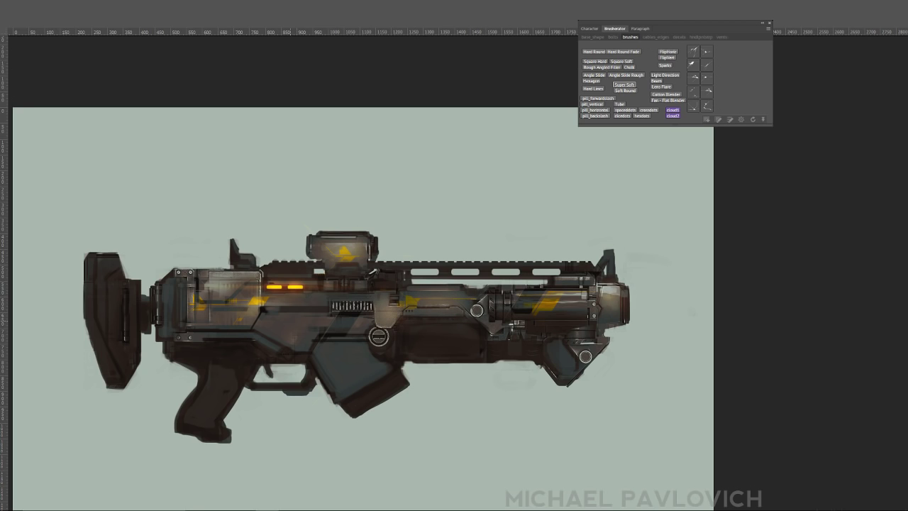
mouse_move(284, 325)
left_mouse_down()
mouse_move(325, 319)
mouse_move(315, 333)
mouse_move(313, 303)
mouse_move(368, 298)
left_mouse_up()
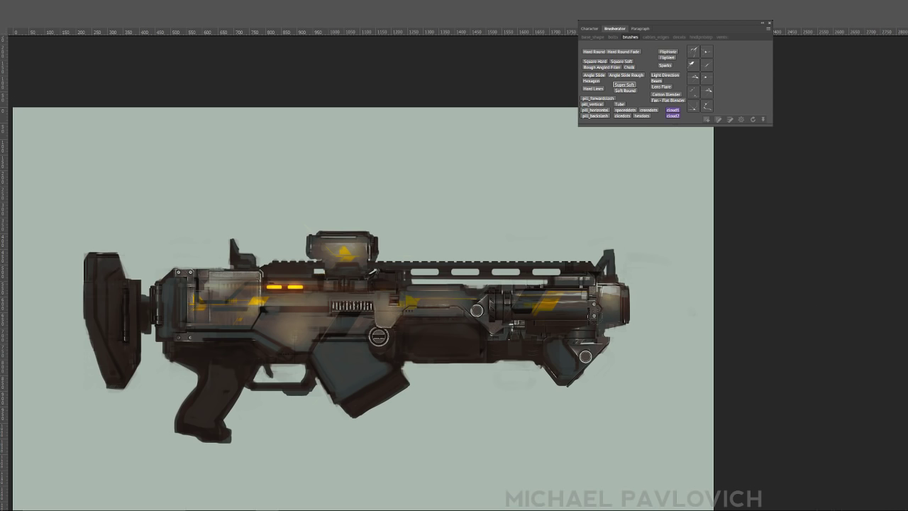
- Try a warm sampled color over the rear receiver panel with the Square Soft brush
left_click(388, 307, "alt")
left_click(617, 62)
left_click(294, 318, "alt")
left_click_drag(199, 275, 234, 318)
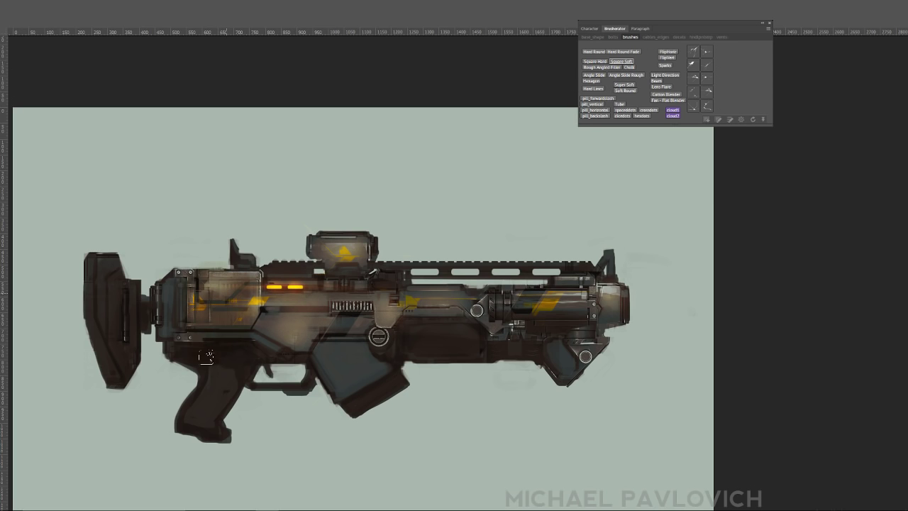
key("ctrl+z")
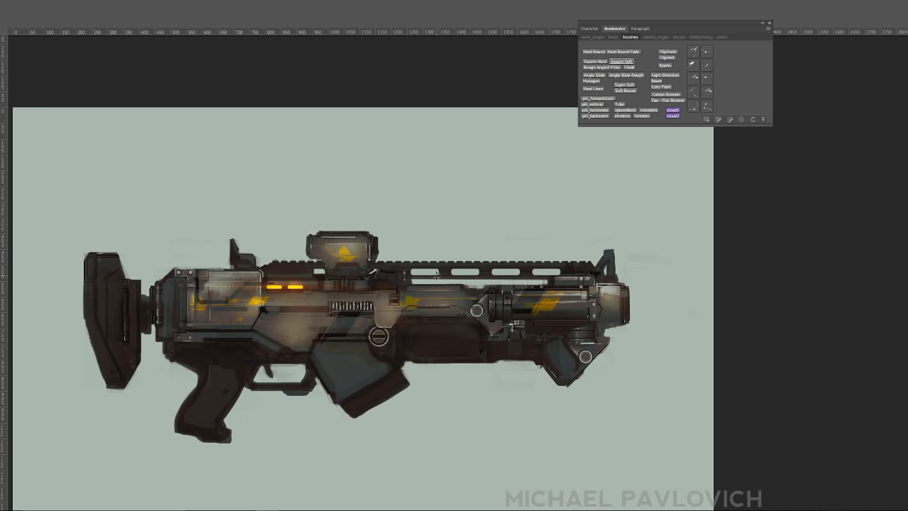
- Try strokes of sampled colors on the receiver and the lower handguard with the Square Soft brush
left_click(294, 287, "alt")
mouse_move(346, 298)
left_mouse_down()
mouse_move(440, 331)
mouse_move(507, 326)
mouse_move(413, 323)
left_mouse_up()
key("ctrl+z")
left_click(350, 254, "alt")
mouse_move(417, 337)
left_mouse_down()
mouse_move(464, 329)
mouse_move(471, 347)
left_mouse_up()
key("ctrl+alt+z")
key("ctrl+alt+z")
- Lighten the pistol grip and stock with soft strokes from a smaller Super Soft brush, undoing the last trial strokes
left_click(624, 85)
key("[")
key("[")
key("[")
key("[")
key("[")
key("[")
key("[")
key("[")
key("[")
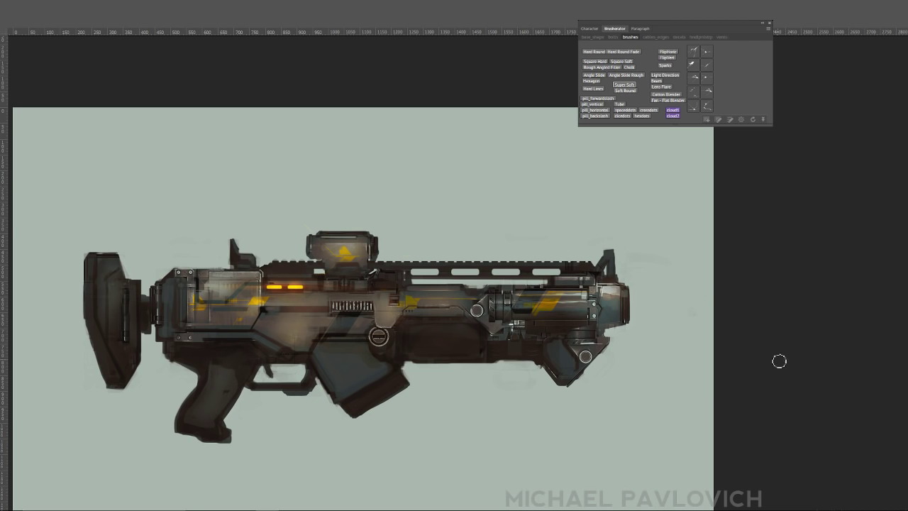
key("ctrl+z")
key("ctrl+z")
key("ctrl+z")
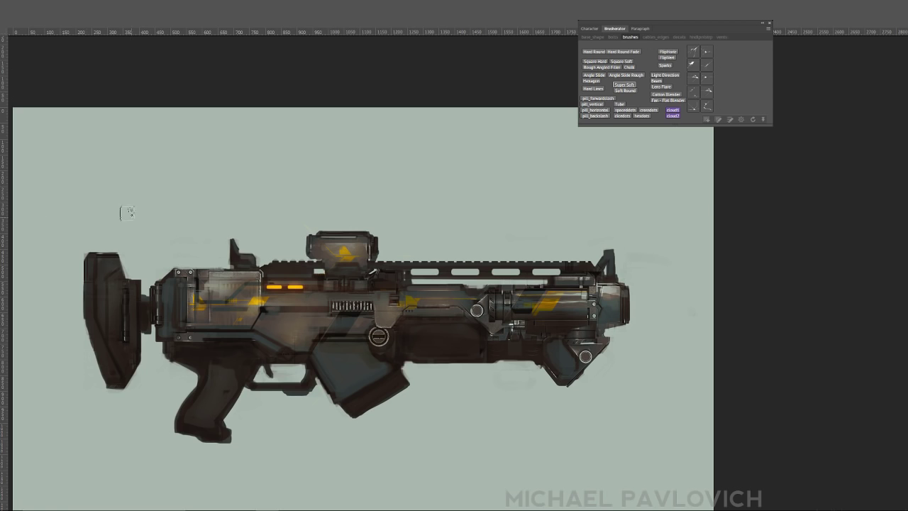
- Try dark and soft strokes across the middle of the receiver, including some with the Soft Round brush
mouse_move(282, 306)
left_mouse_down()
mouse_move(349, 311)
mouse_move(284, 315)
left_mouse_up()
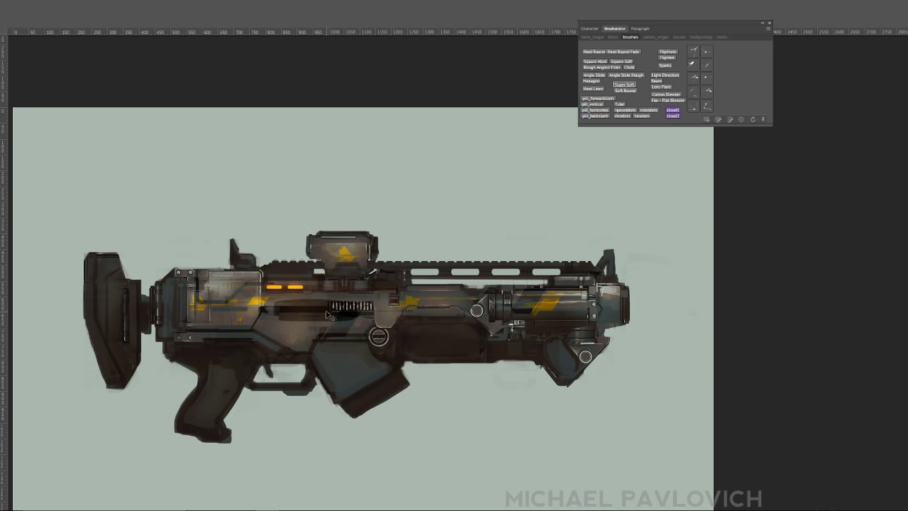
key("ctrl+z")
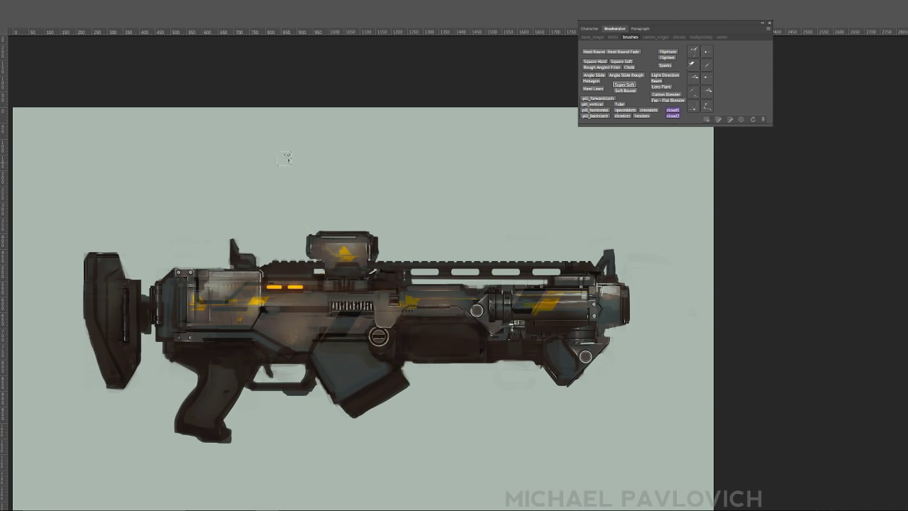
left_click(623, 91)
left_click(625, 92)
right_click(312, 308, "alt")
left_click_drag(282, 293, 355, 296)
key("ctrl+z")
left_click_drag(294, 308, 380, 298)
key("ctrl+z")
key("ctrl+z")
key("ctrl+z")
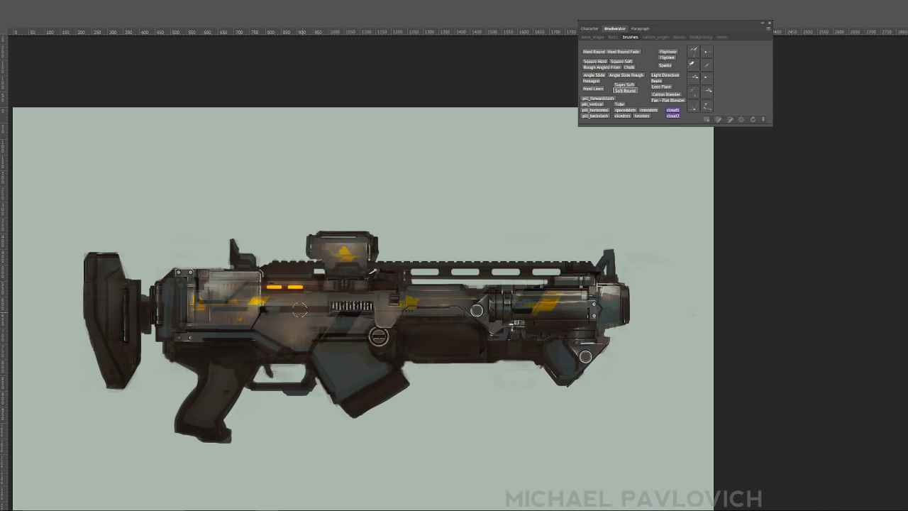
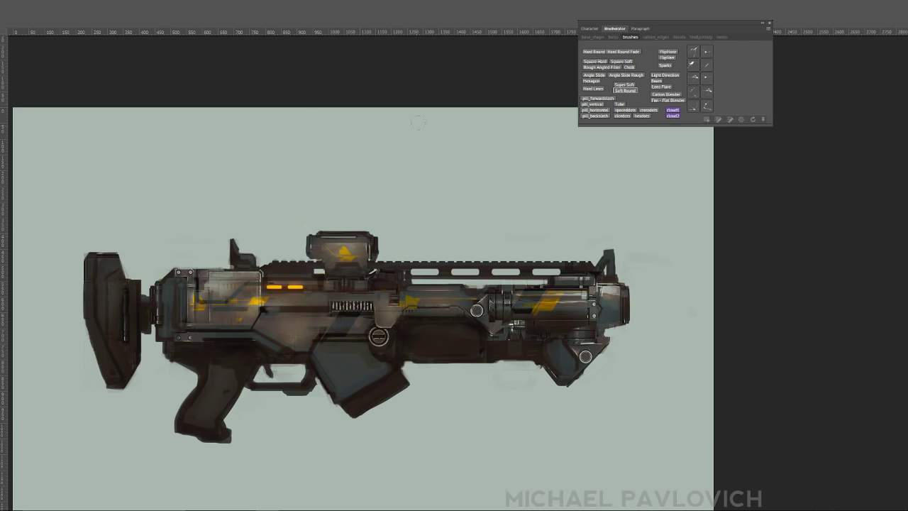
- Try broad strokes across the canvas with the Square Hard brush and a rough angled brush
left_click(595, 61)
mouse_move(358, 263)
left_mouse_down()
mouse_move(276, 260)
mouse_move(168, 232)
mouse_move(103, 231)
left_mouse_up()
left_click(596, 67)
mouse_move(334, 145)
left_mouse_down()
mouse_move(422, 177)
mouse_move(584, 213)
left_mouse_up()
key("ctrl+z")
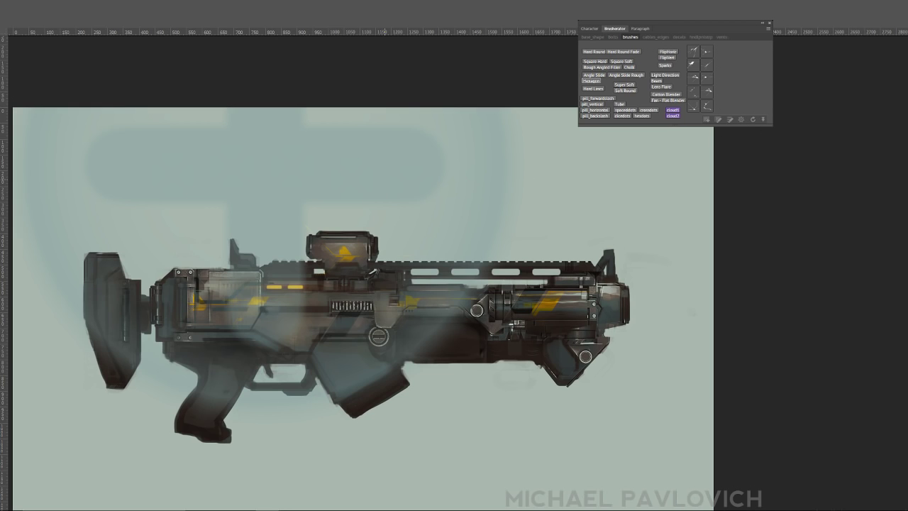
- Try rows of evenly spaced cross-head bolts above the gun with the bolt brush
key("b")
mouse_move(391, 219)
left_mouse_down()
mouse_move(164, 195)
mouse_move(142, 183)
left_mouse_up()
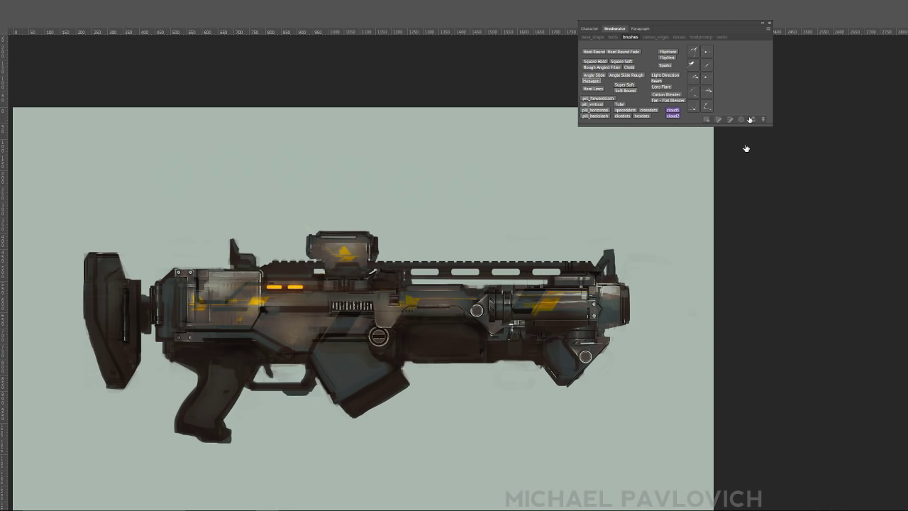
mouse_move(215, 154)
left_mouse_down()
mouse_move(306, 168)
mouse_move(497, 176)
left_mouse_up()
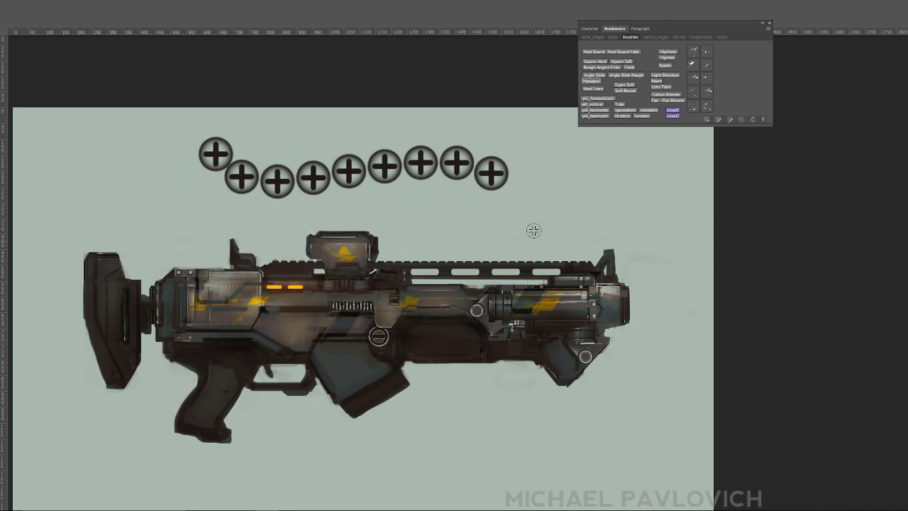
key("ctrl+z")
left_click_drag(188, 178, 462, 179)
key("ctrl+z")
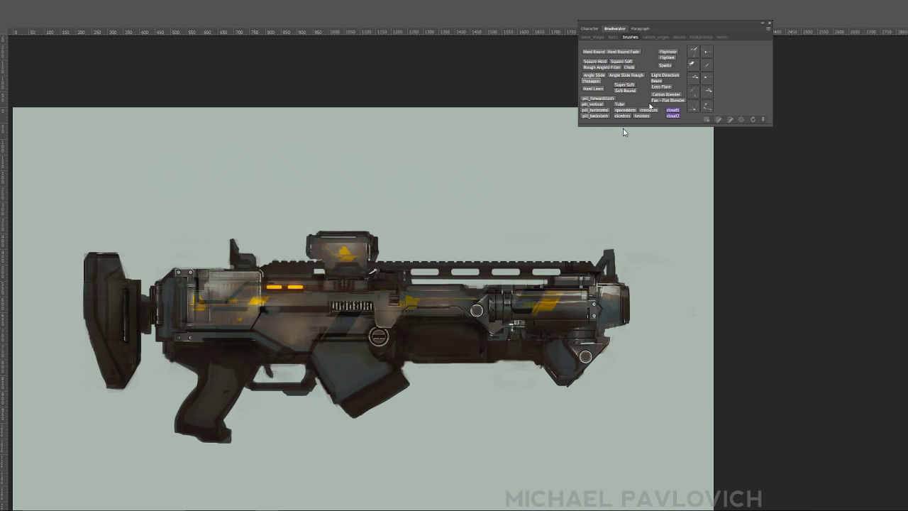
- Save the cross-head bolt brush as a new preset named bolt_1 with its brush size captured
key("ctrl+alt+b")
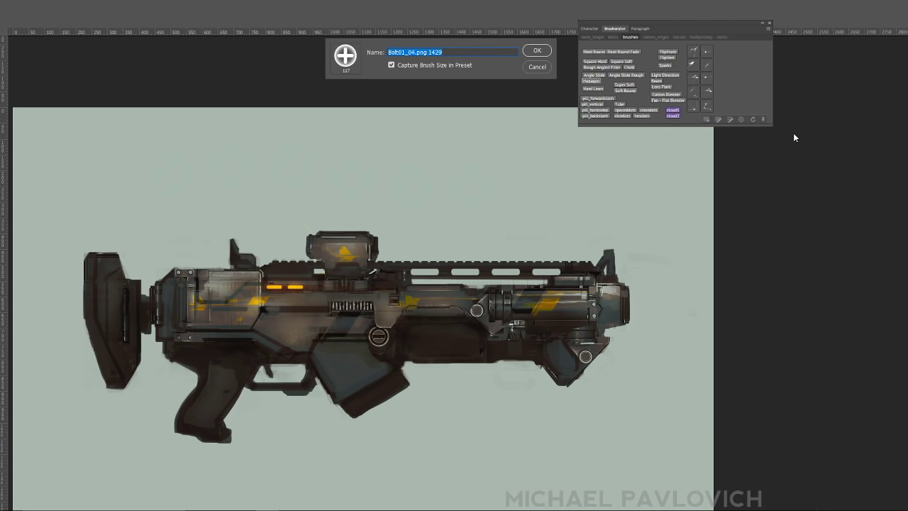
type("bolt_")
type("lt_1")
key("Return")
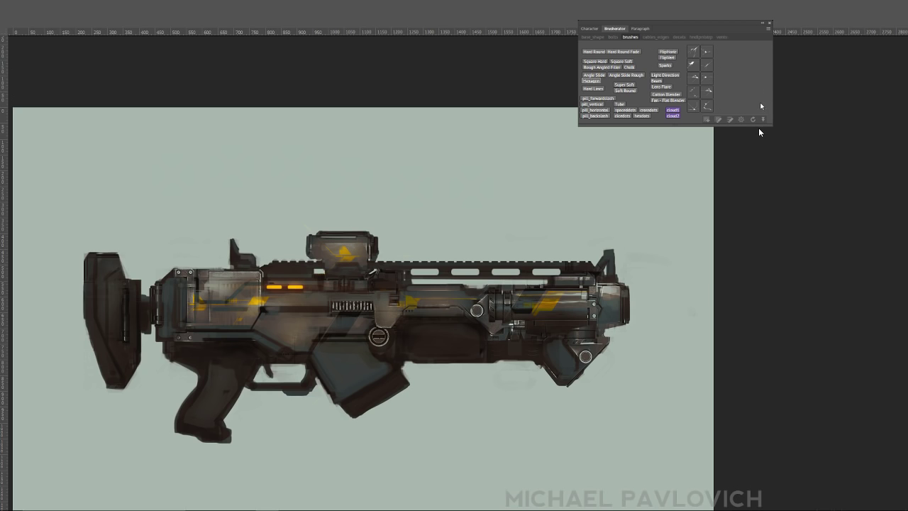
- Add a button for the bolt_test brush preset to the brushes shelf, using the automatic brush-tip thumbnail
right_click(728, 78)
mouse_move(719, 80)
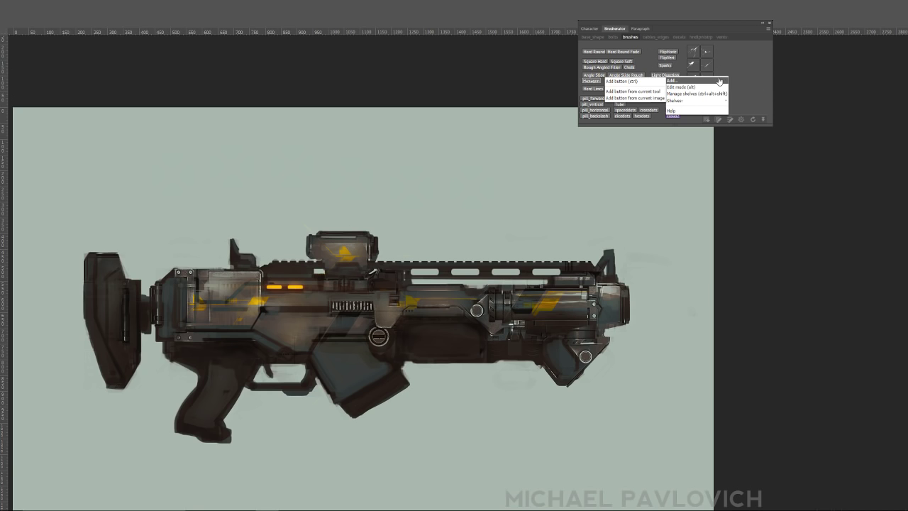
left_click(630, 80)
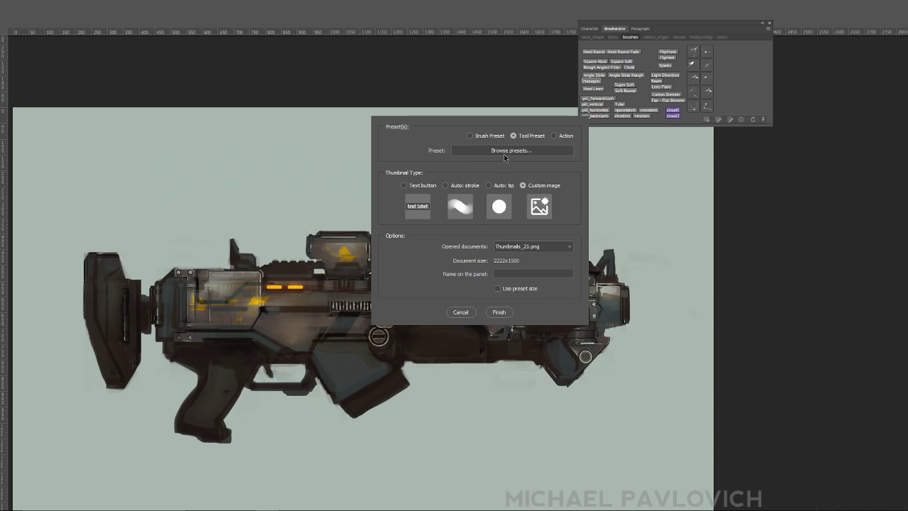
left_click(494, 136)
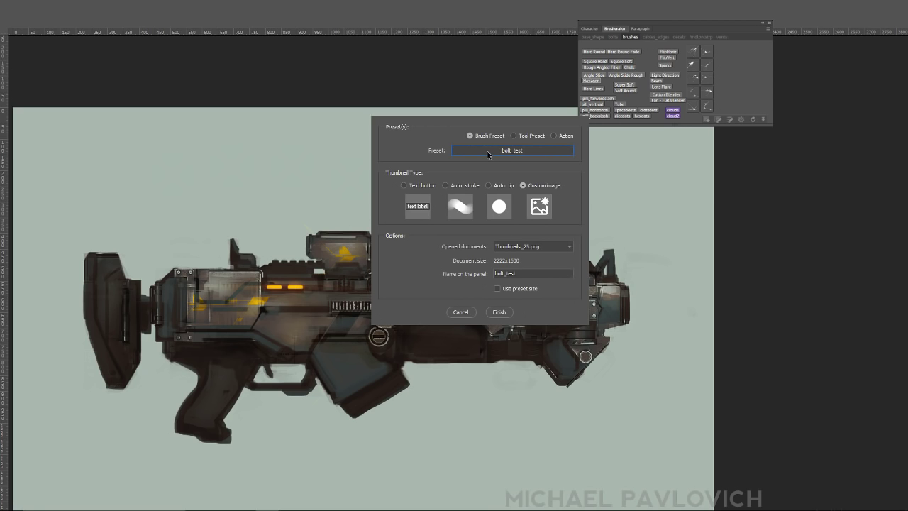
left_click(423, 186)
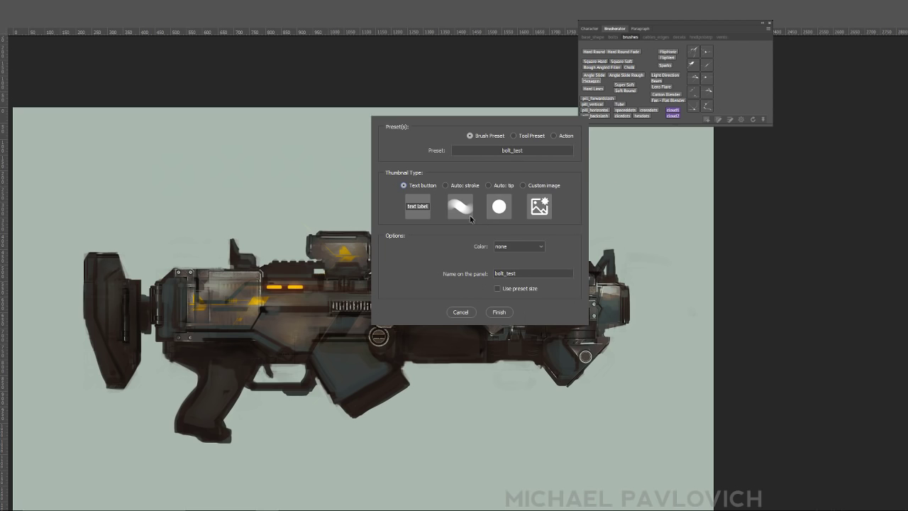
left_click(466, 187)
left_click(499, 186)
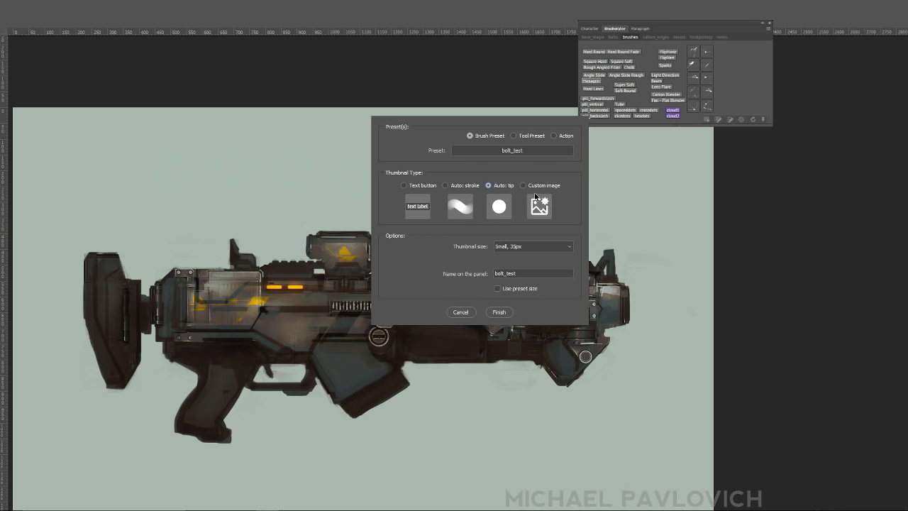
left_click(543, 189)
left_click(499, 186)
left_click(499, 313)
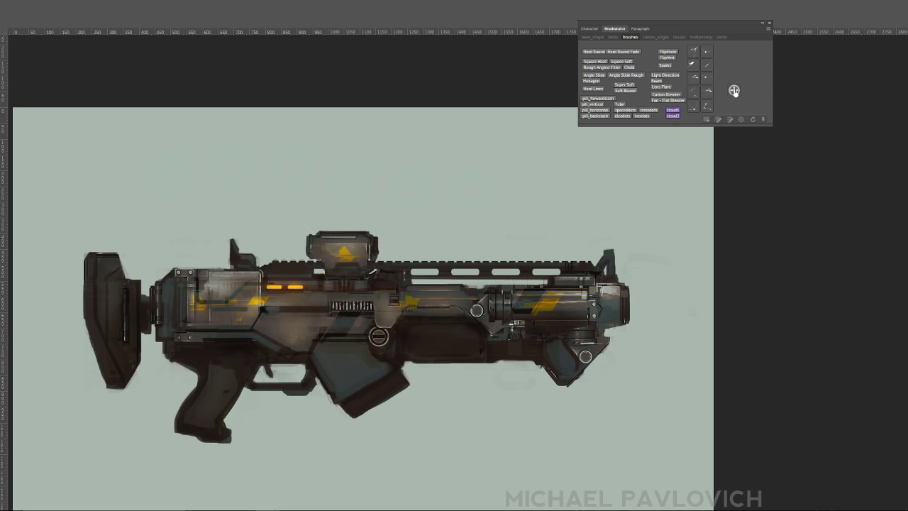
- Reposition the new bolt thumbnail on the brushes shelf so it sits beside the upper end of the existing brush thumbnails
left_click(718, 119)
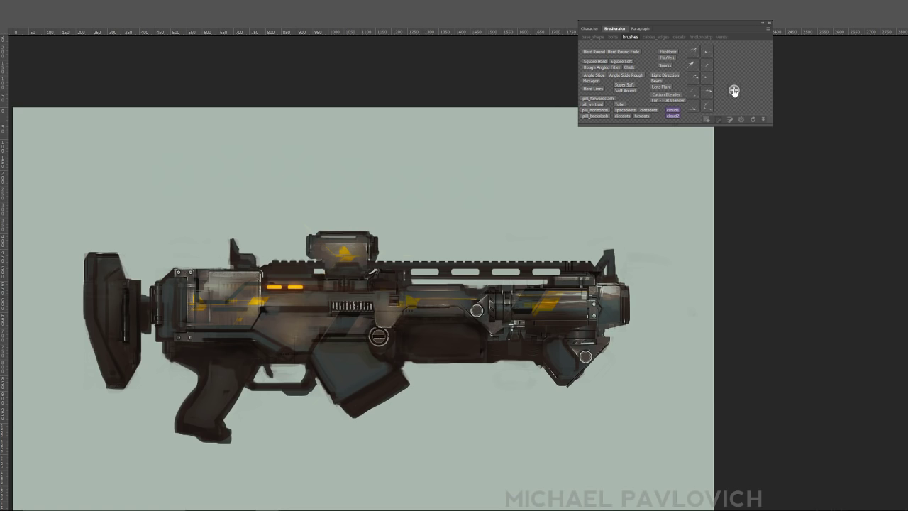
mouse_move(734, 90)
left_mouse_down()
mouse_move(748, 63)
mouse_move(614, 64)
mouse_move(654, 63)
mouse_move(646, 64)
left_mouse_up()
left_click(647, 37)
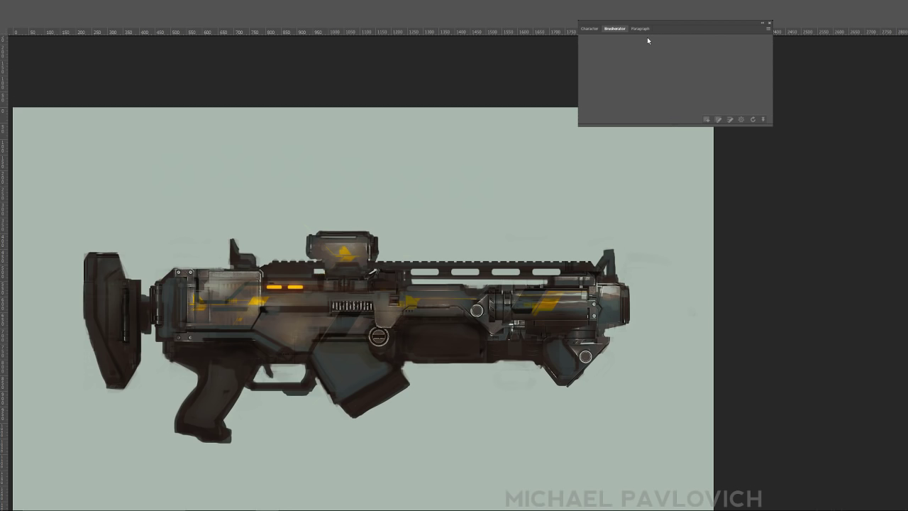
left_click(626, 38)
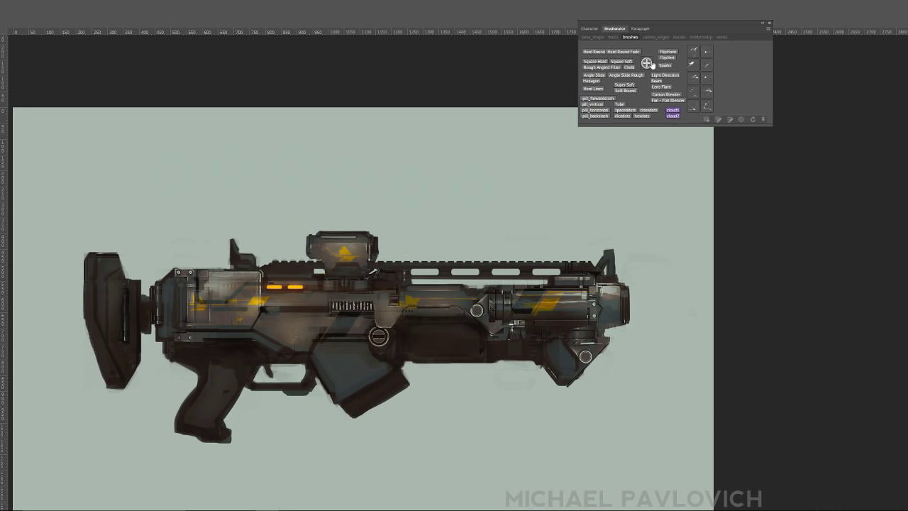
right_click(745, 69)
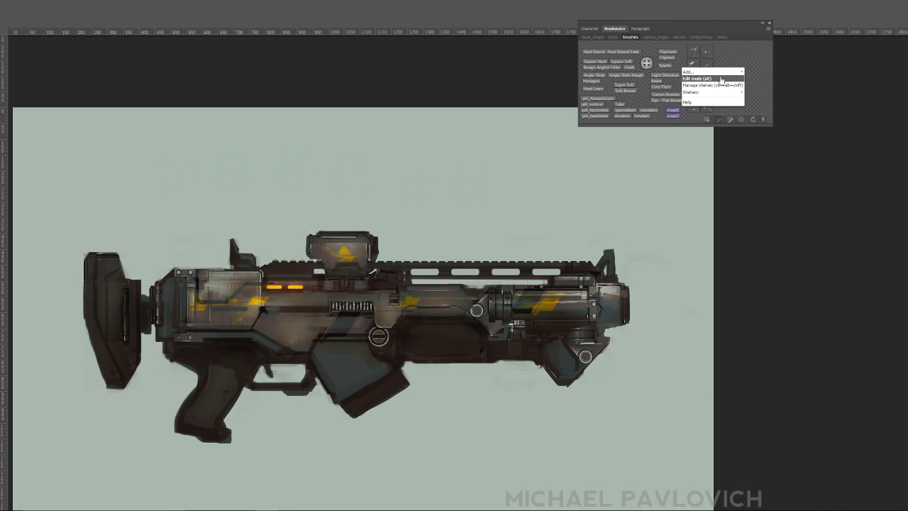
left_click(721, 79)
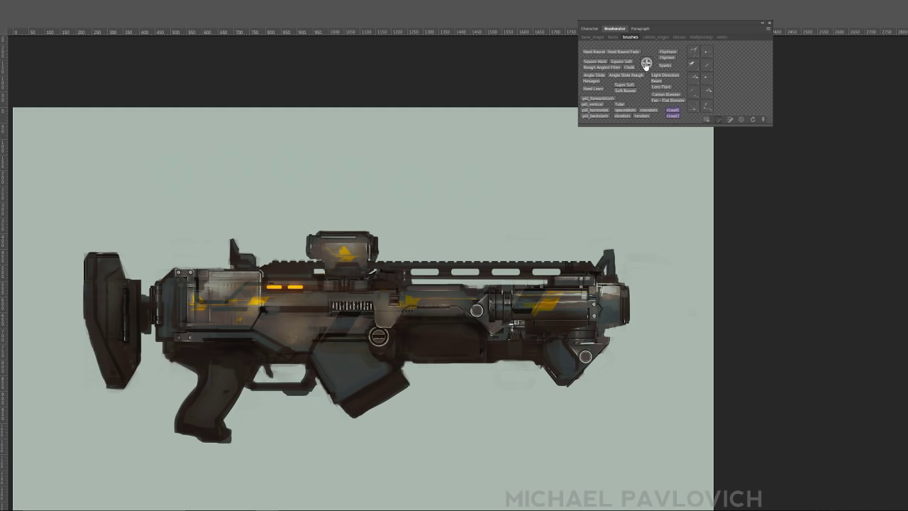
mouse_move(647, 64)
left_mouse_down()
mouse_move(637, 99)
mouse_move(722, 52)
left_mouse_up()
- Try a Square Soft stroke and a row of cross-head bolts above the gun from the shelf brushes, undoing each
left_click(621, 61)
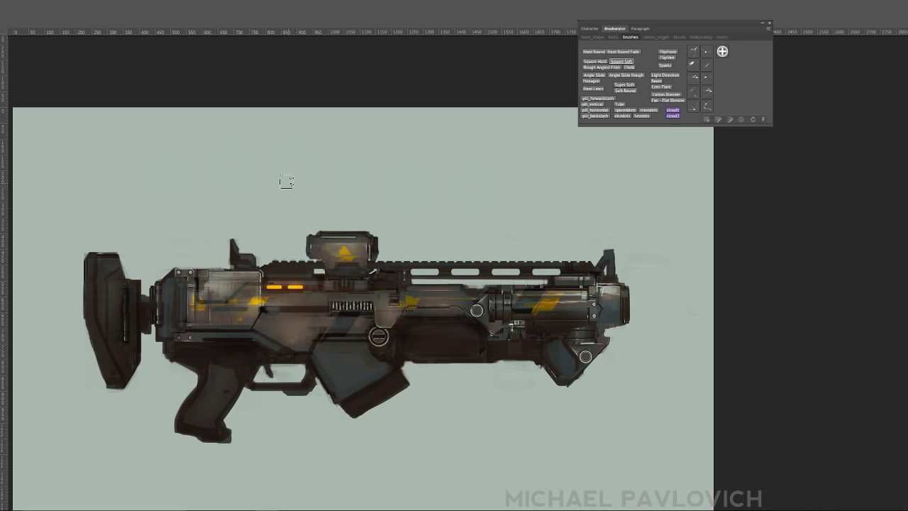
left_click_drag(283, 180, 500, 193)
key("ctrl+z")
left_click(723, 51)
left_click_drag(270, 174, 525, 175)
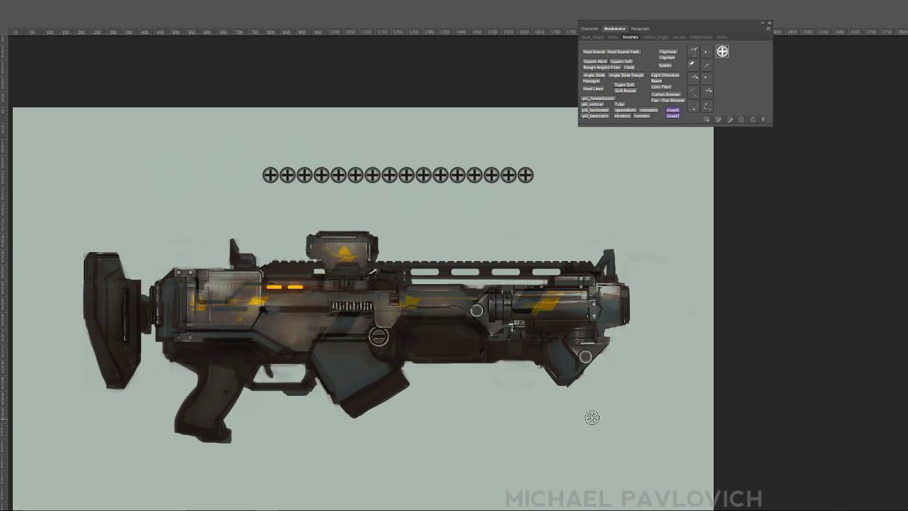
key("ctrl+z")
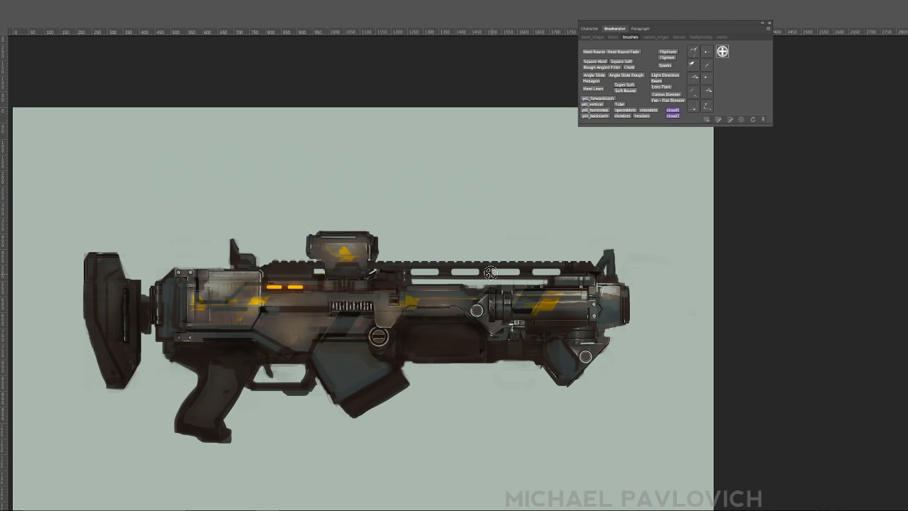
- Switch back to the standard screen mode with the full interface
key("f")
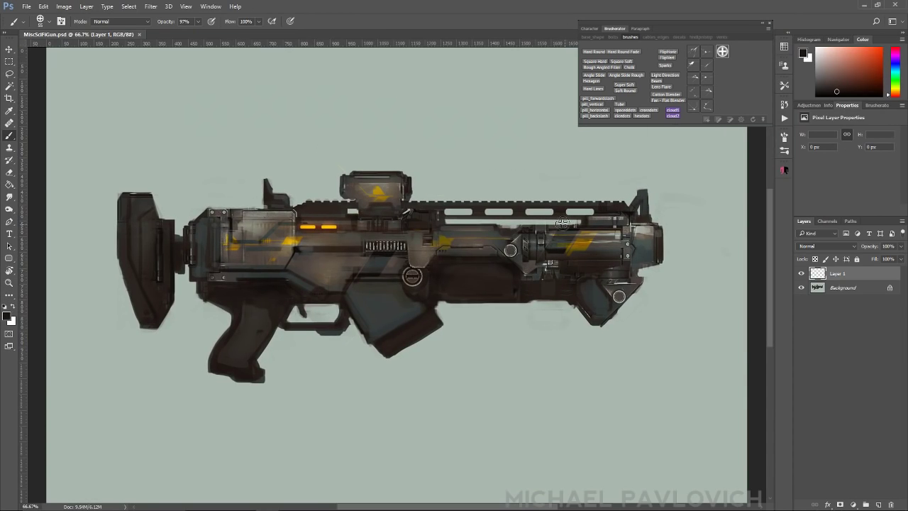